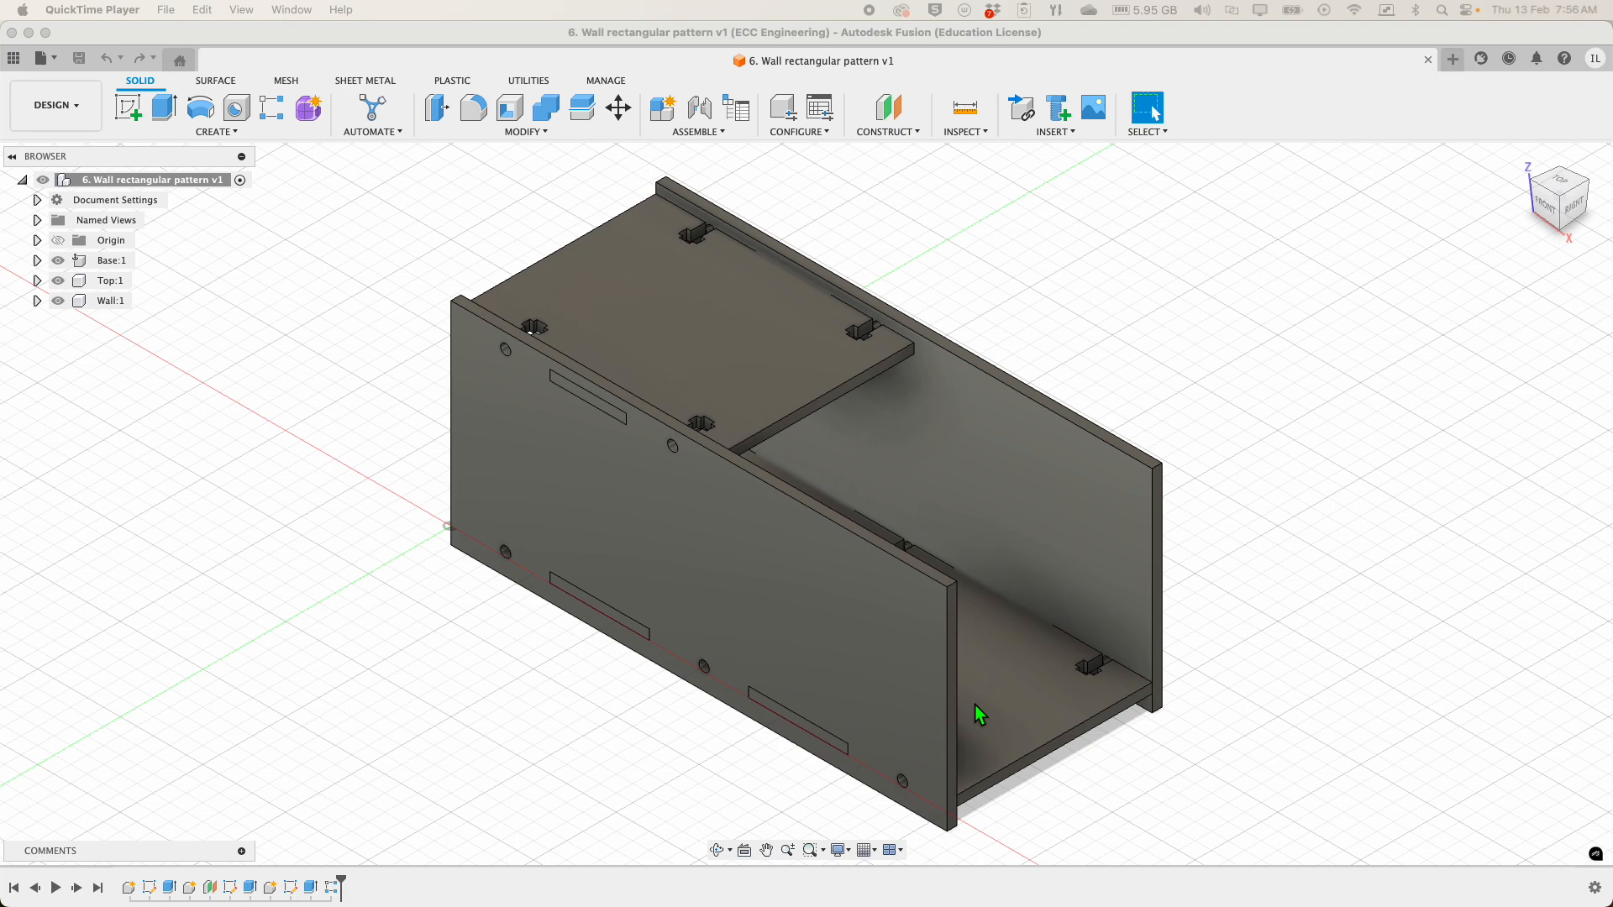
# - Create a new internal component named back under the top-level assembly and make it active
pyautogui.click(718, 851)
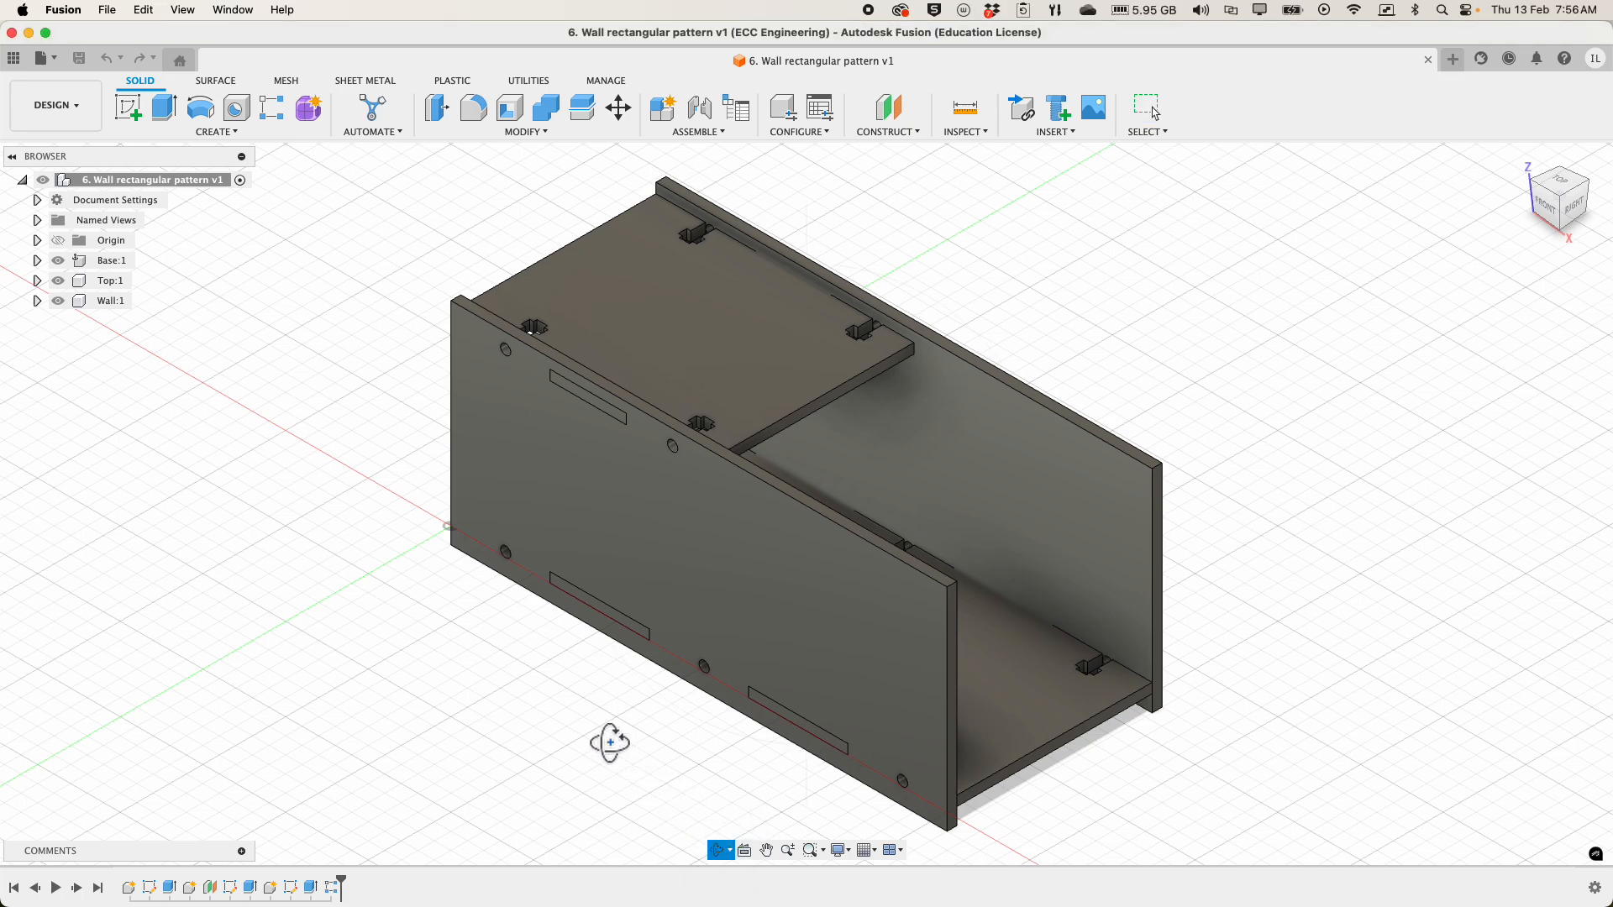
pyautogui.moveTo(533, 670); pyautogui.dragTo(694, 625)
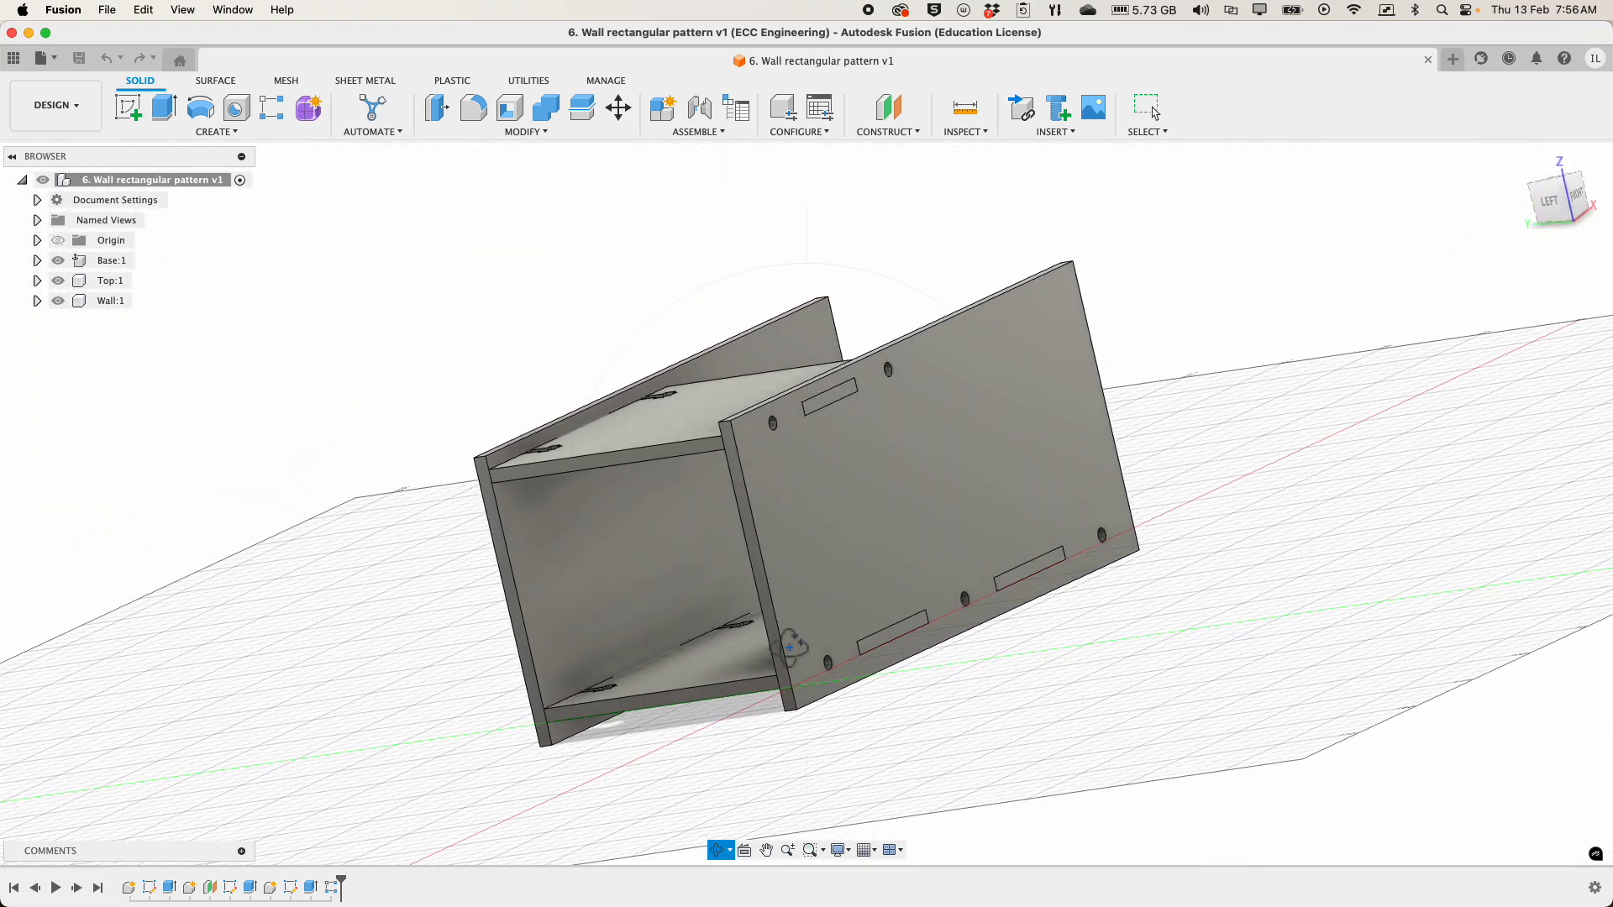
pyautogui.press('Escape')
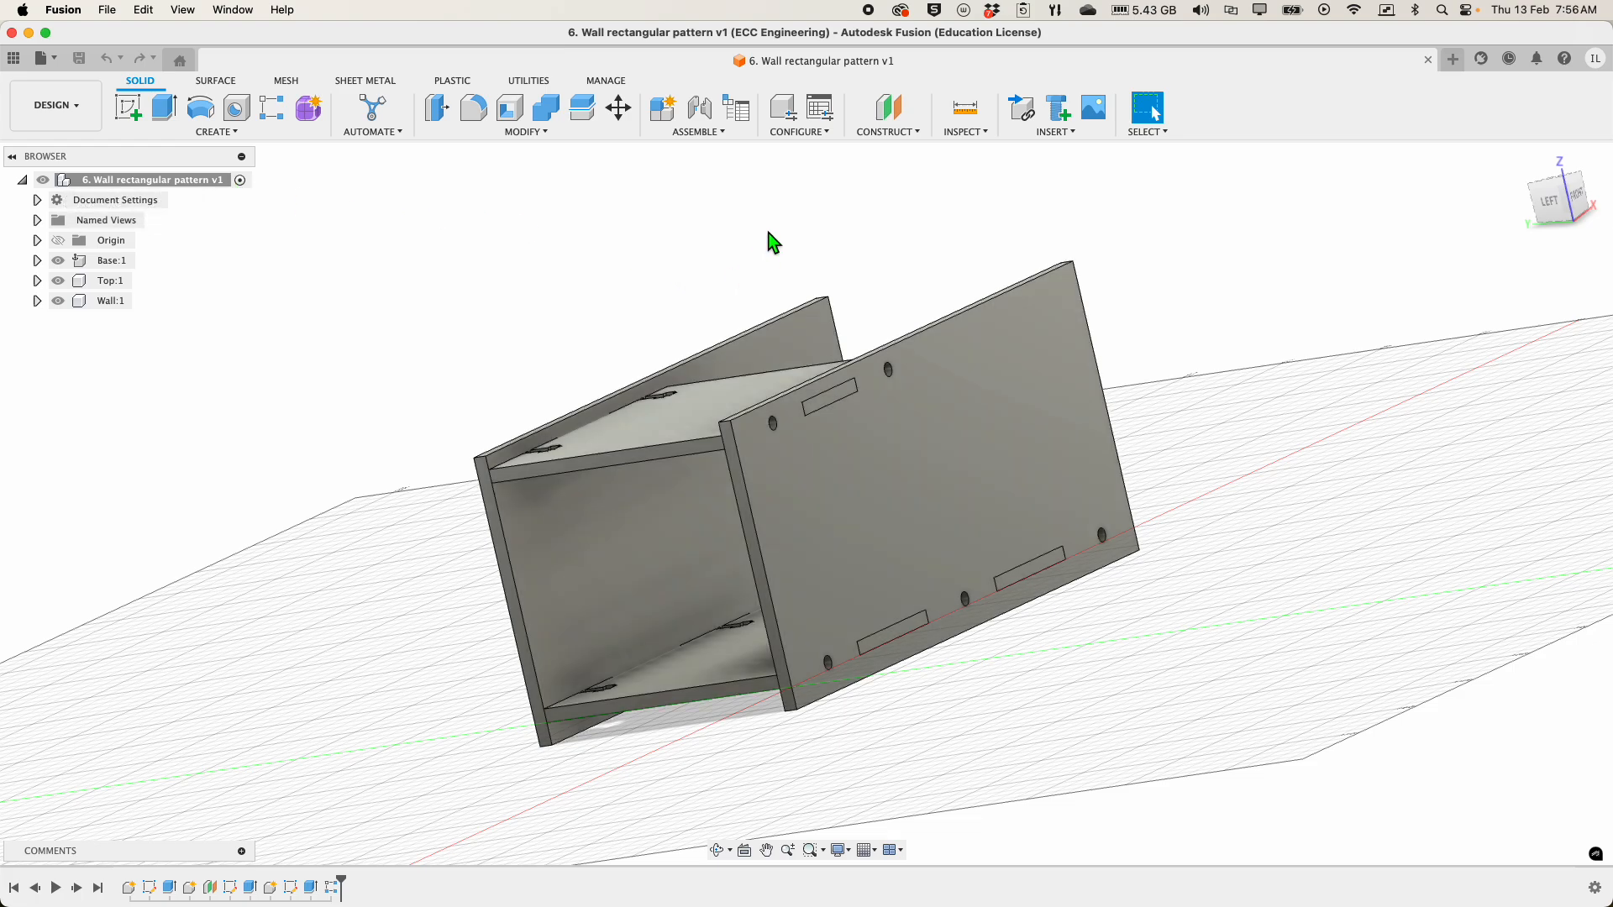
pyautogui.click(718, 134)
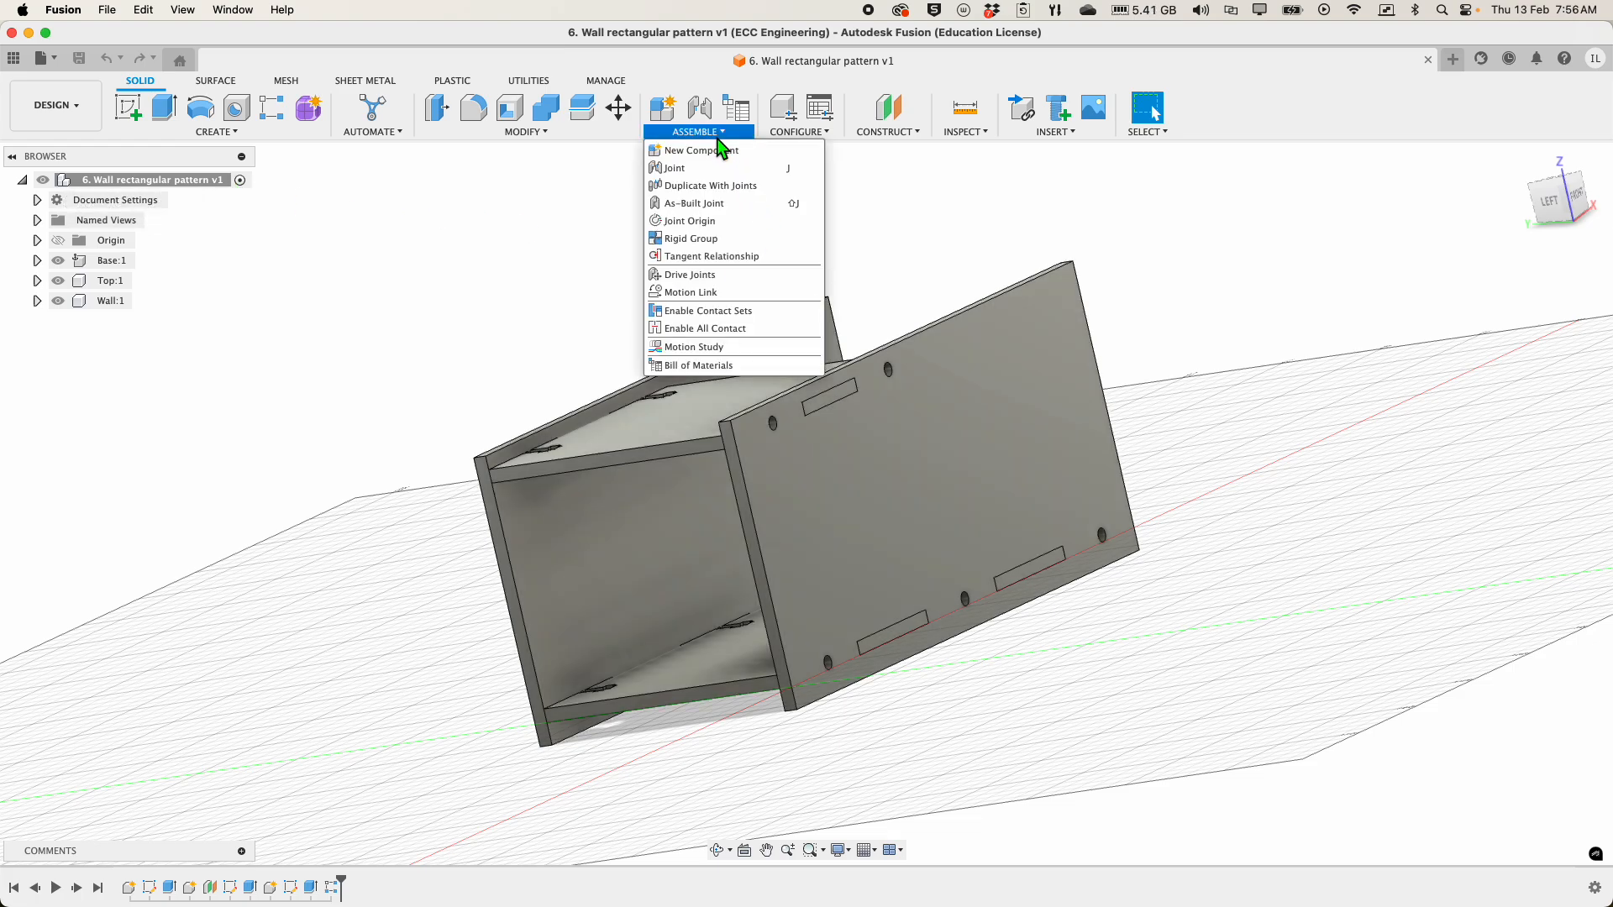
pyautogui.click(718, 150)
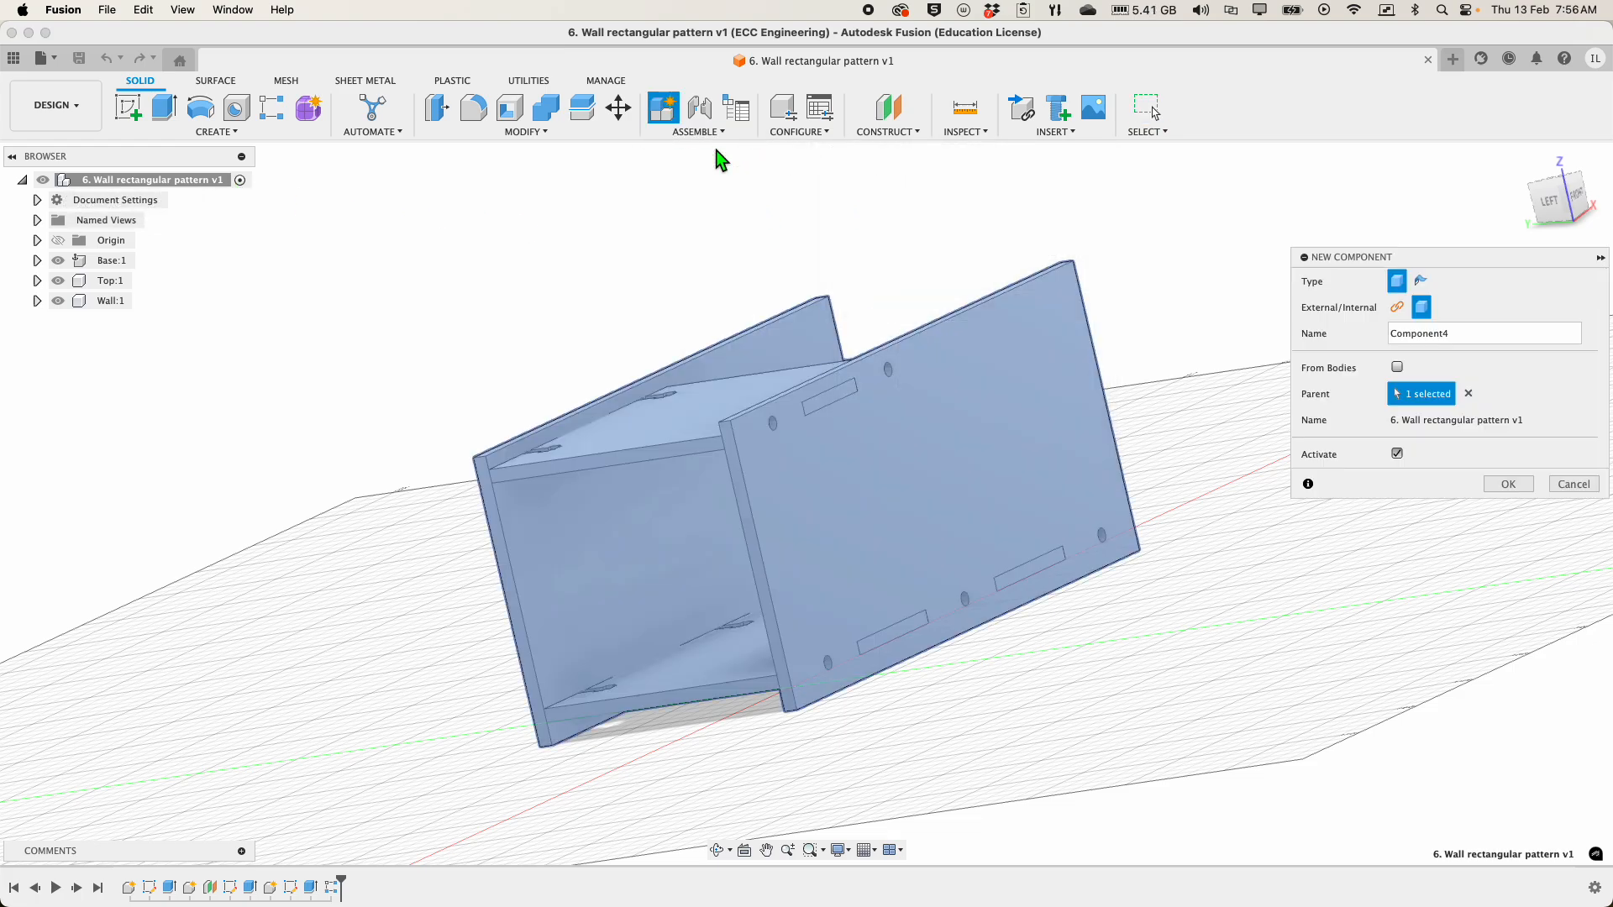
pyautogui.click(1495, 334)
pyautogui.write('back')
pyautogui.click(1501, 482)
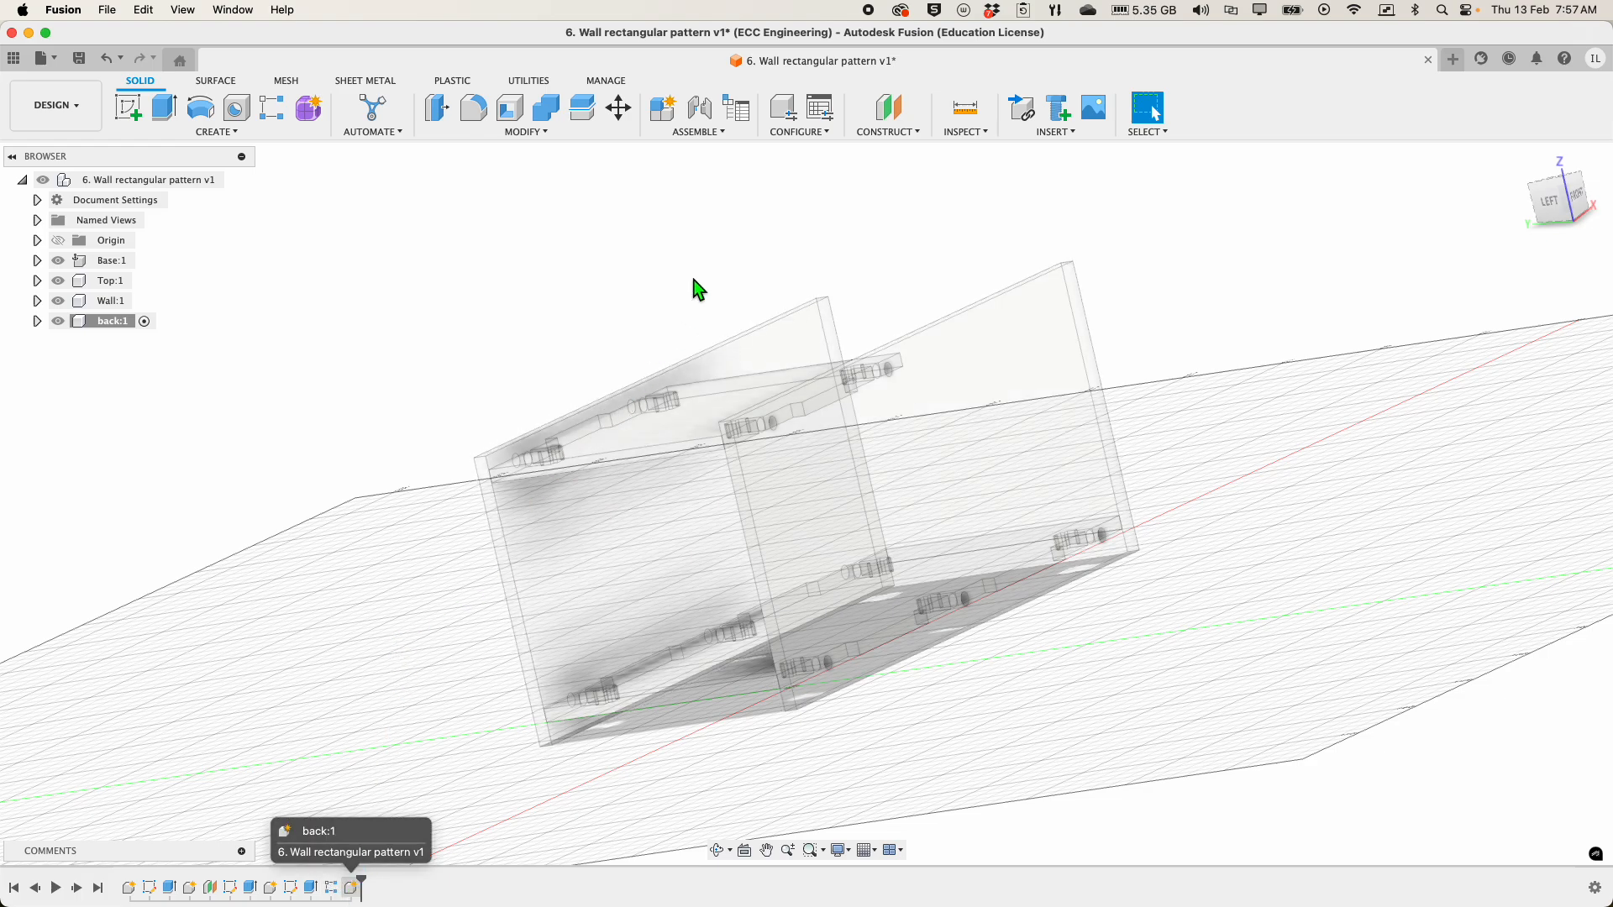
# - Create a construction plane offset 3 mm from the YZ plane, towards the inside of the box
pyautogui.click(912, 133)
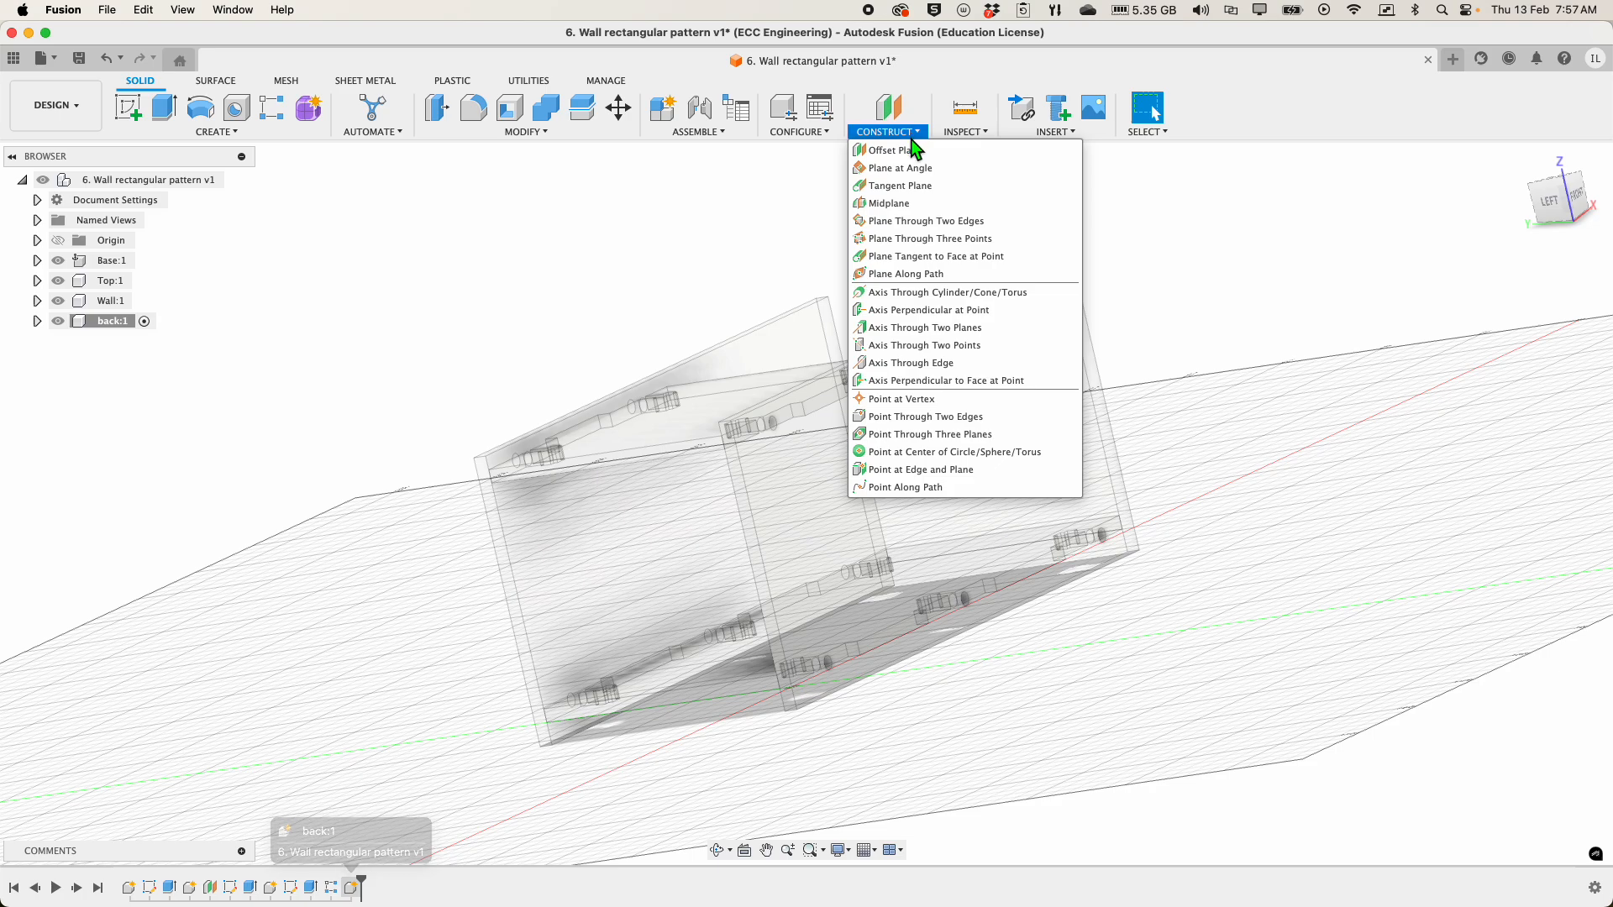
pyautogui.click(916, 155)
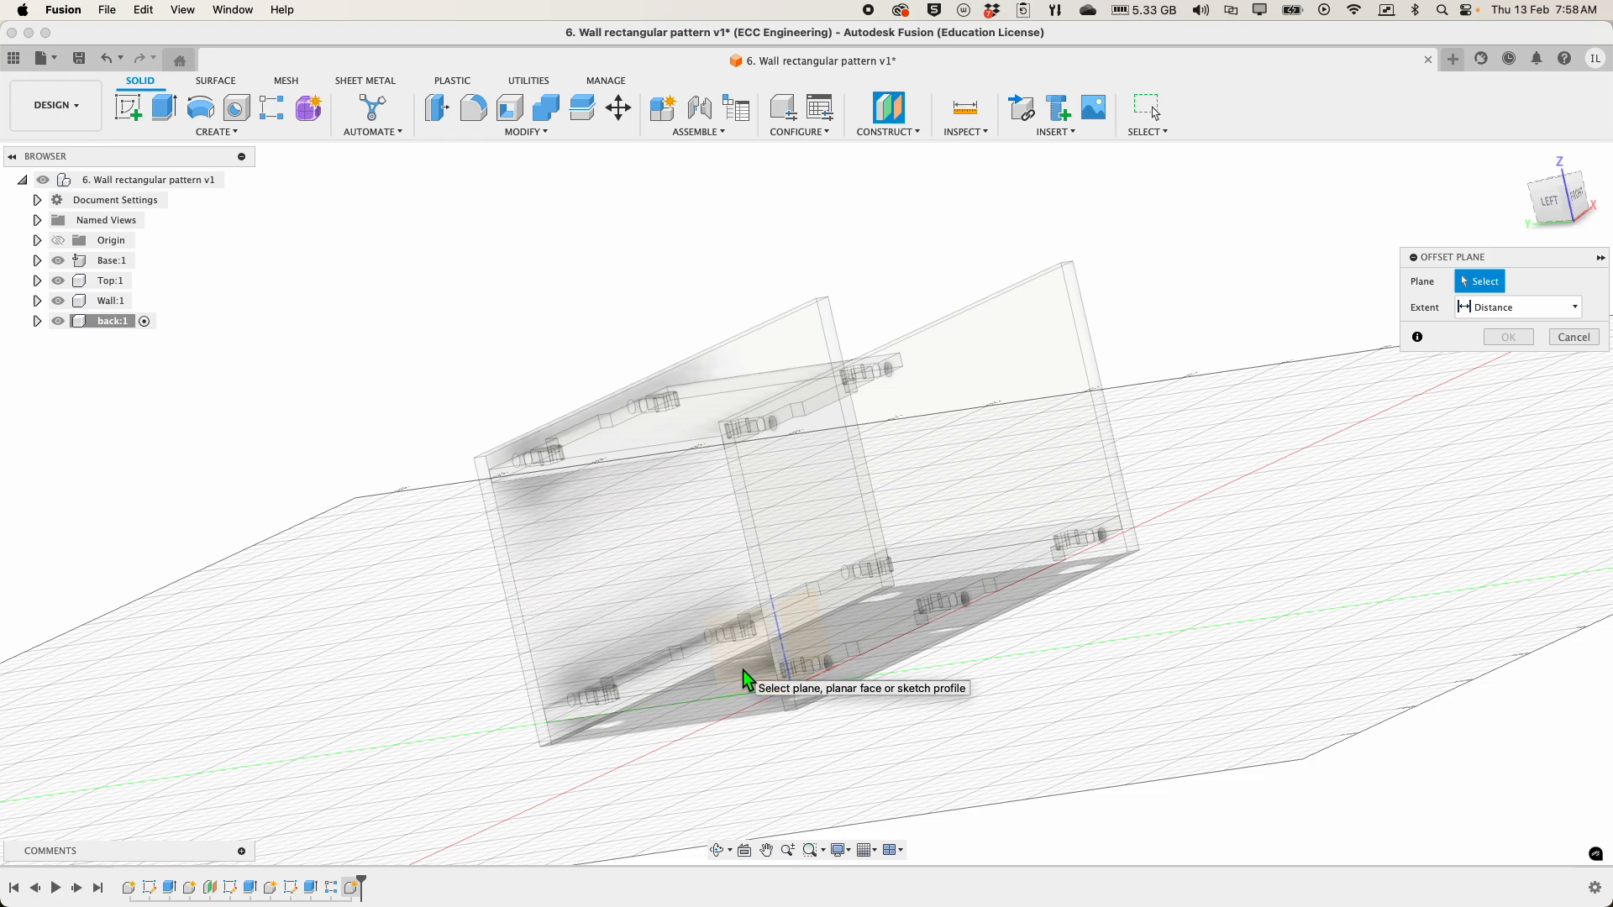
pyautogui.scroll(5, 743, 670)
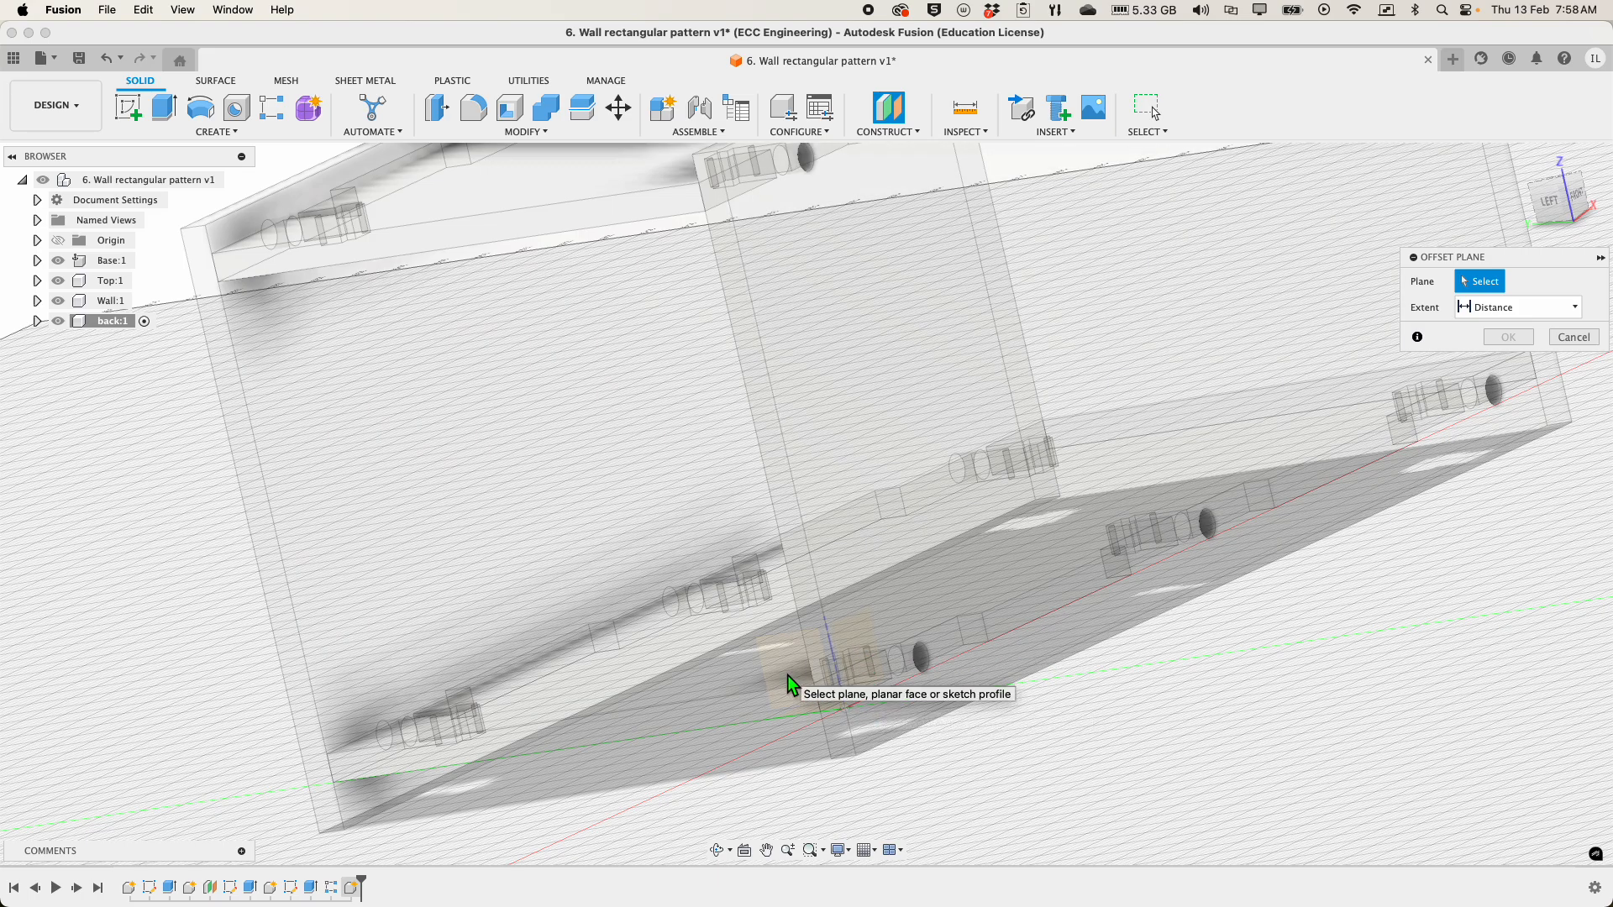
pyautogui.click(788, 676)
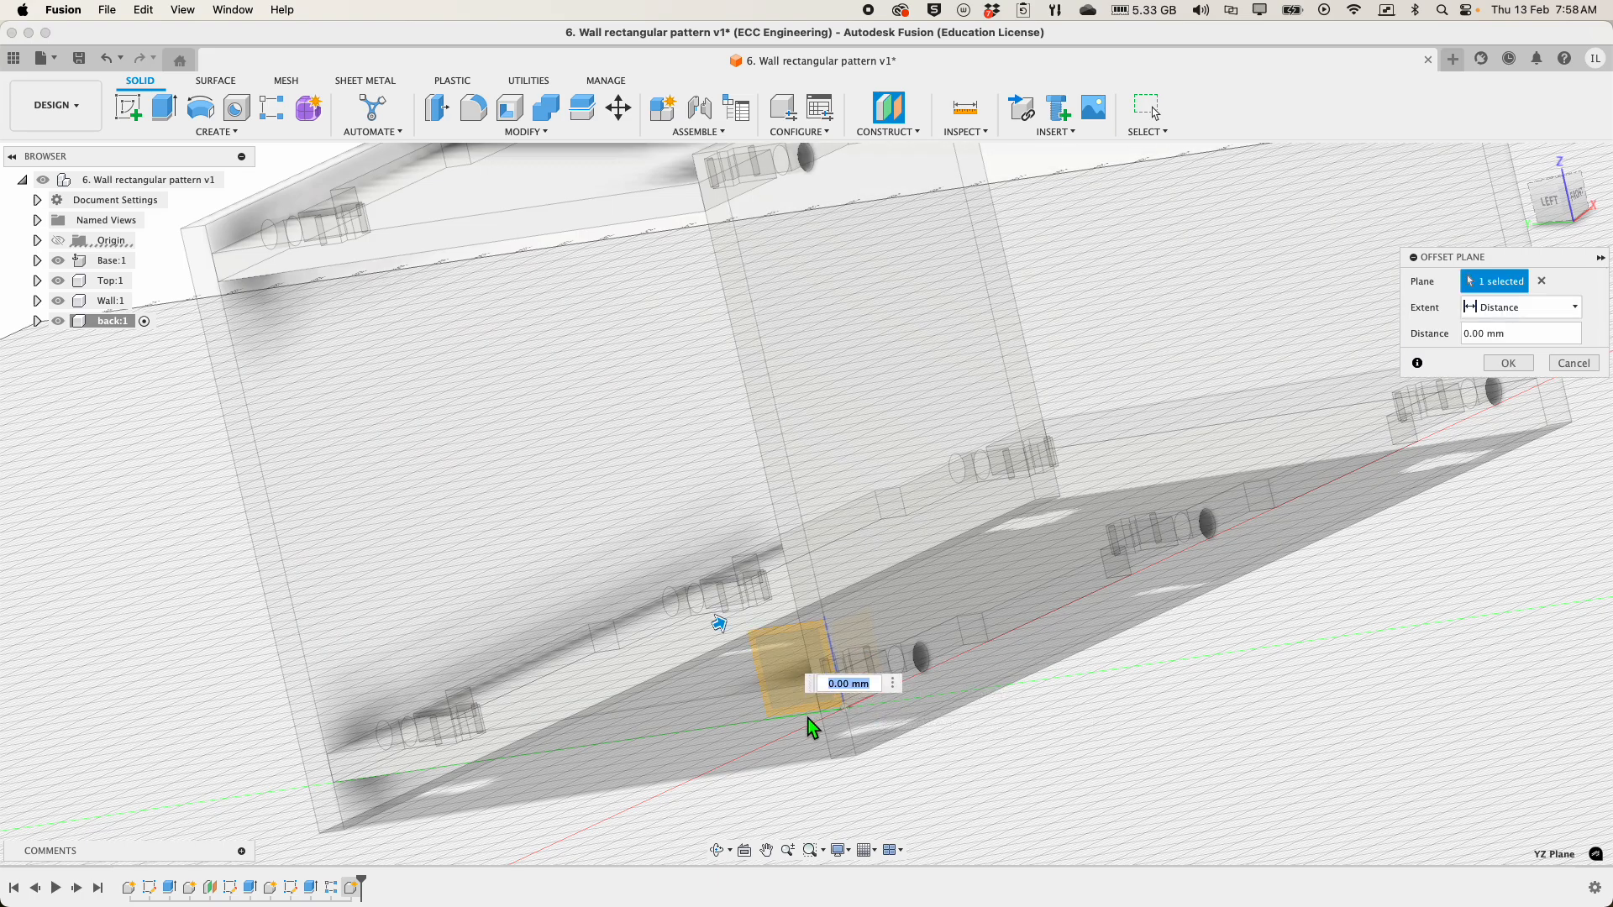
pyautogui.click(716, 852)
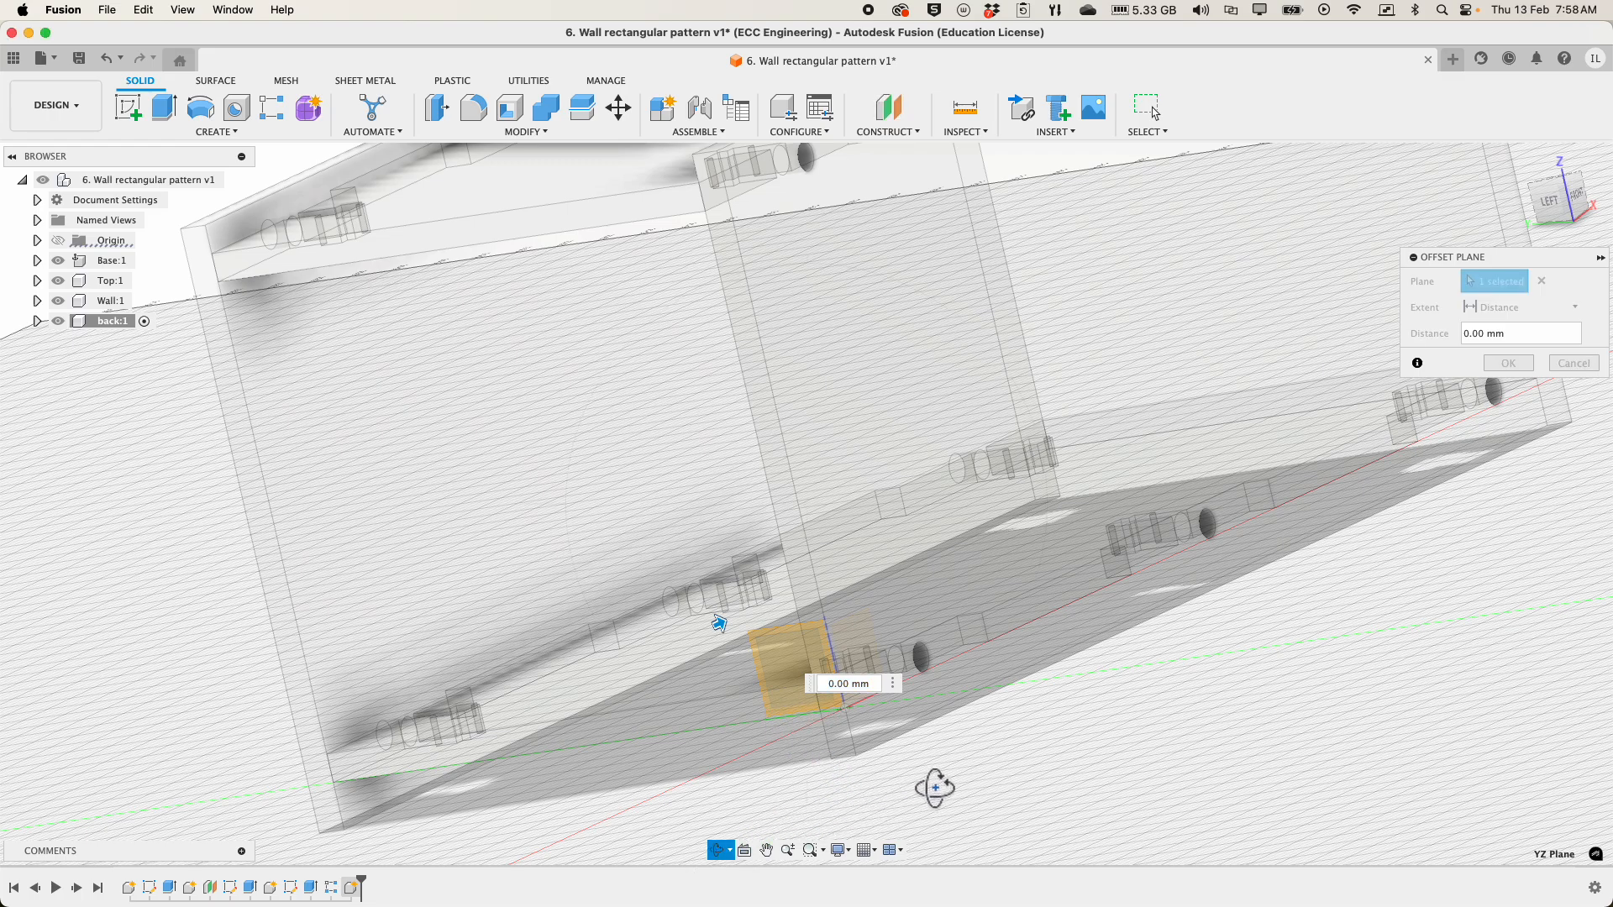
pyautogui.moveTo(950, 773); pyautogui.dragTo(852, 775)
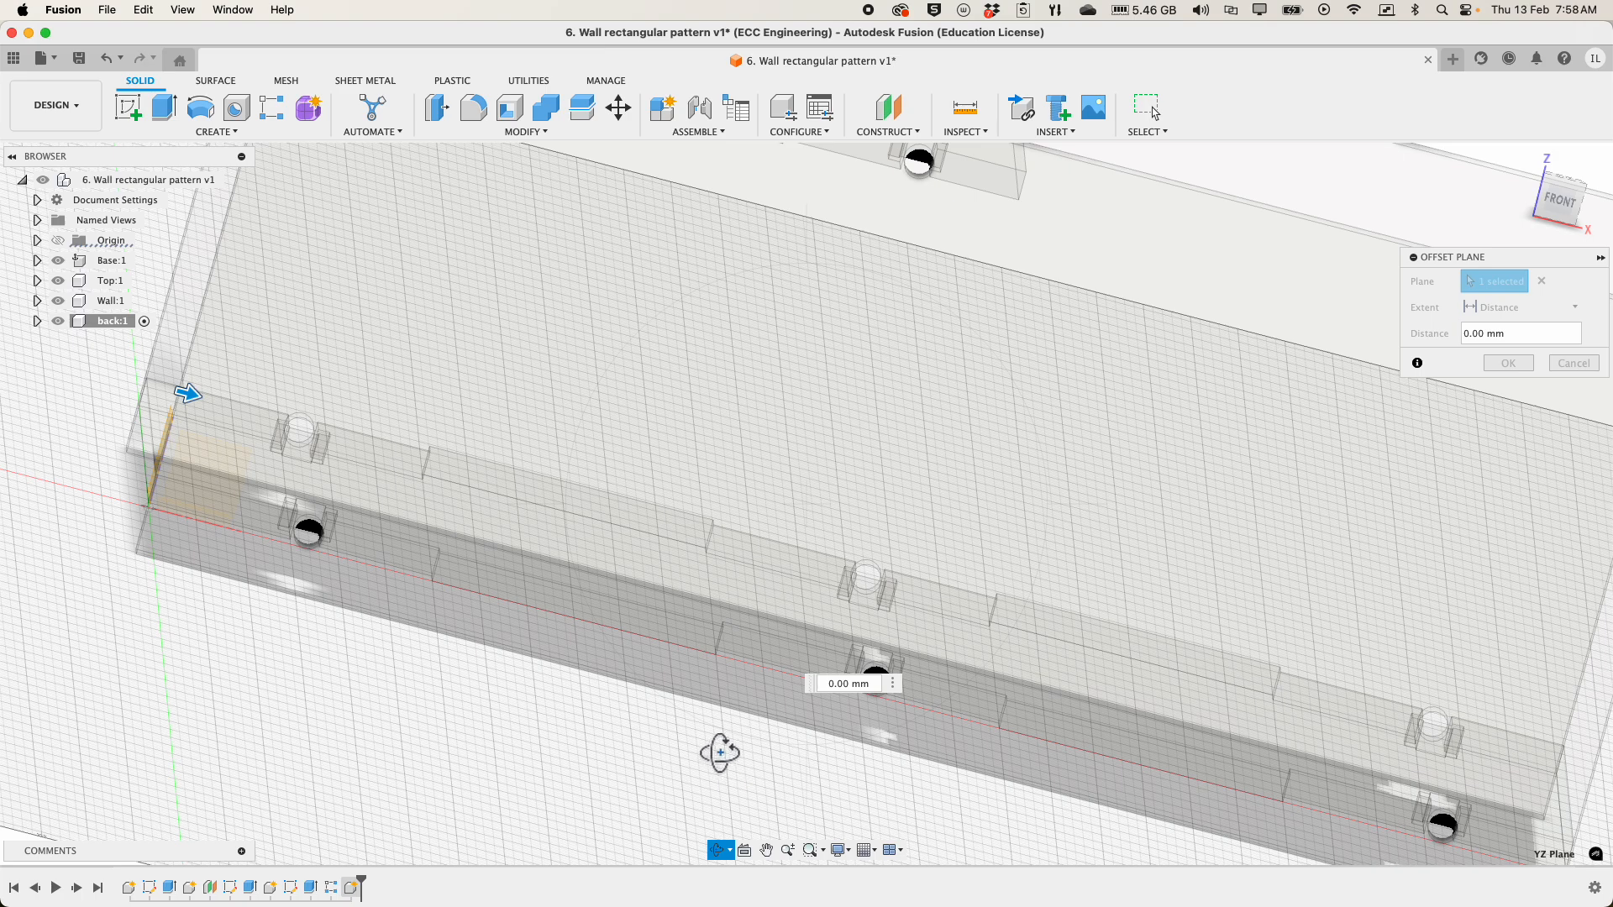
pyautogui.press('Escape')
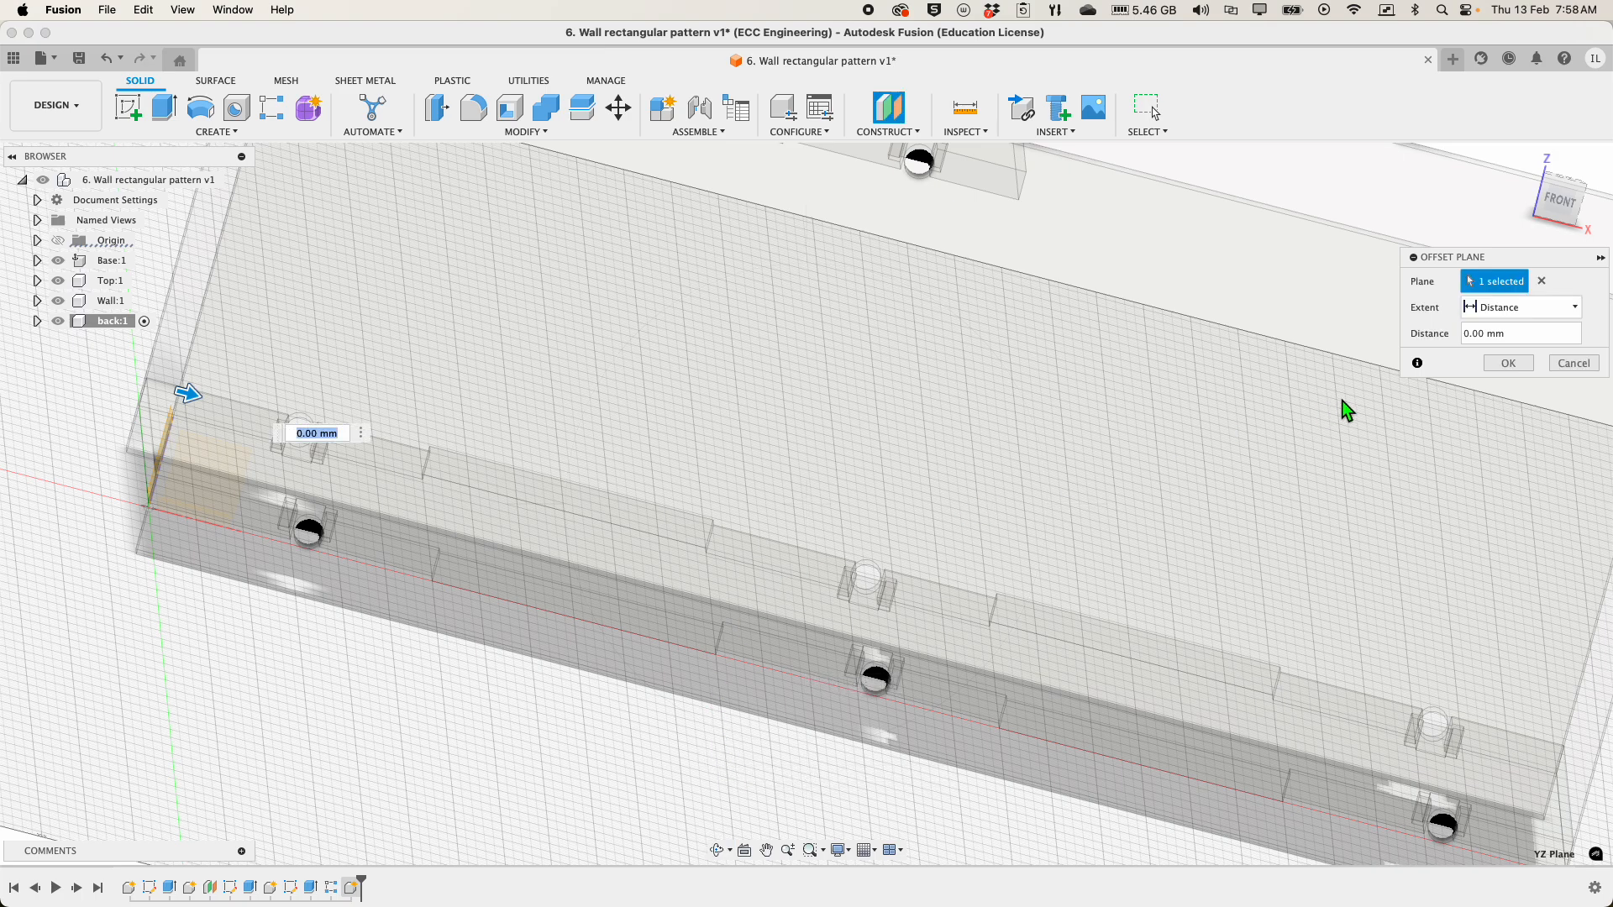
pyautogui.click(1521, 334)
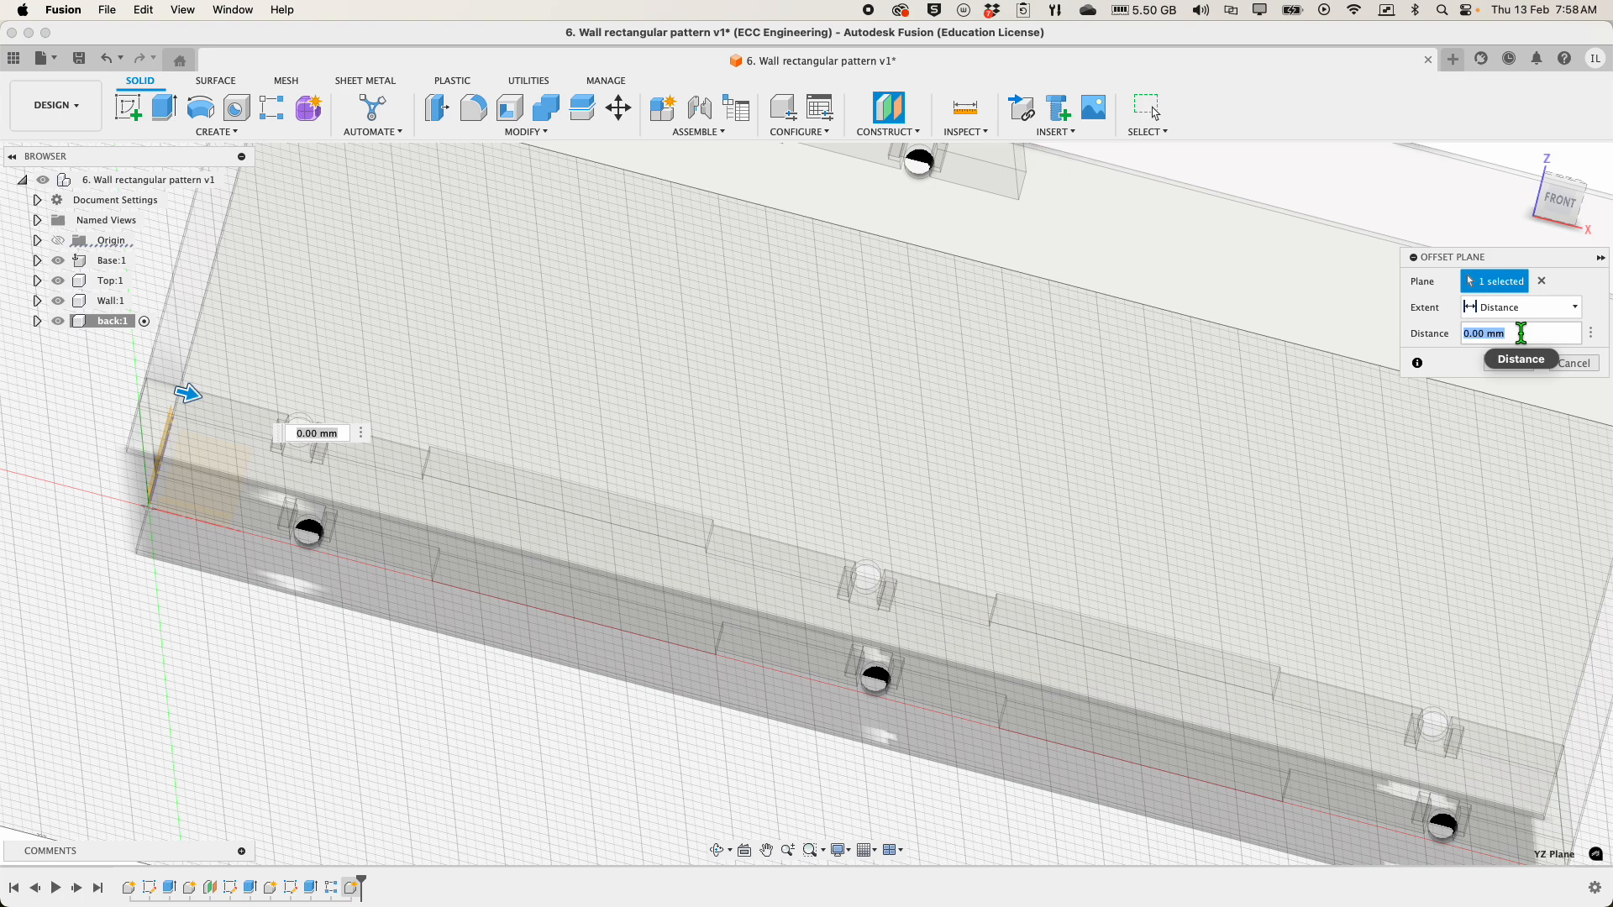
pyautogui.write('3')
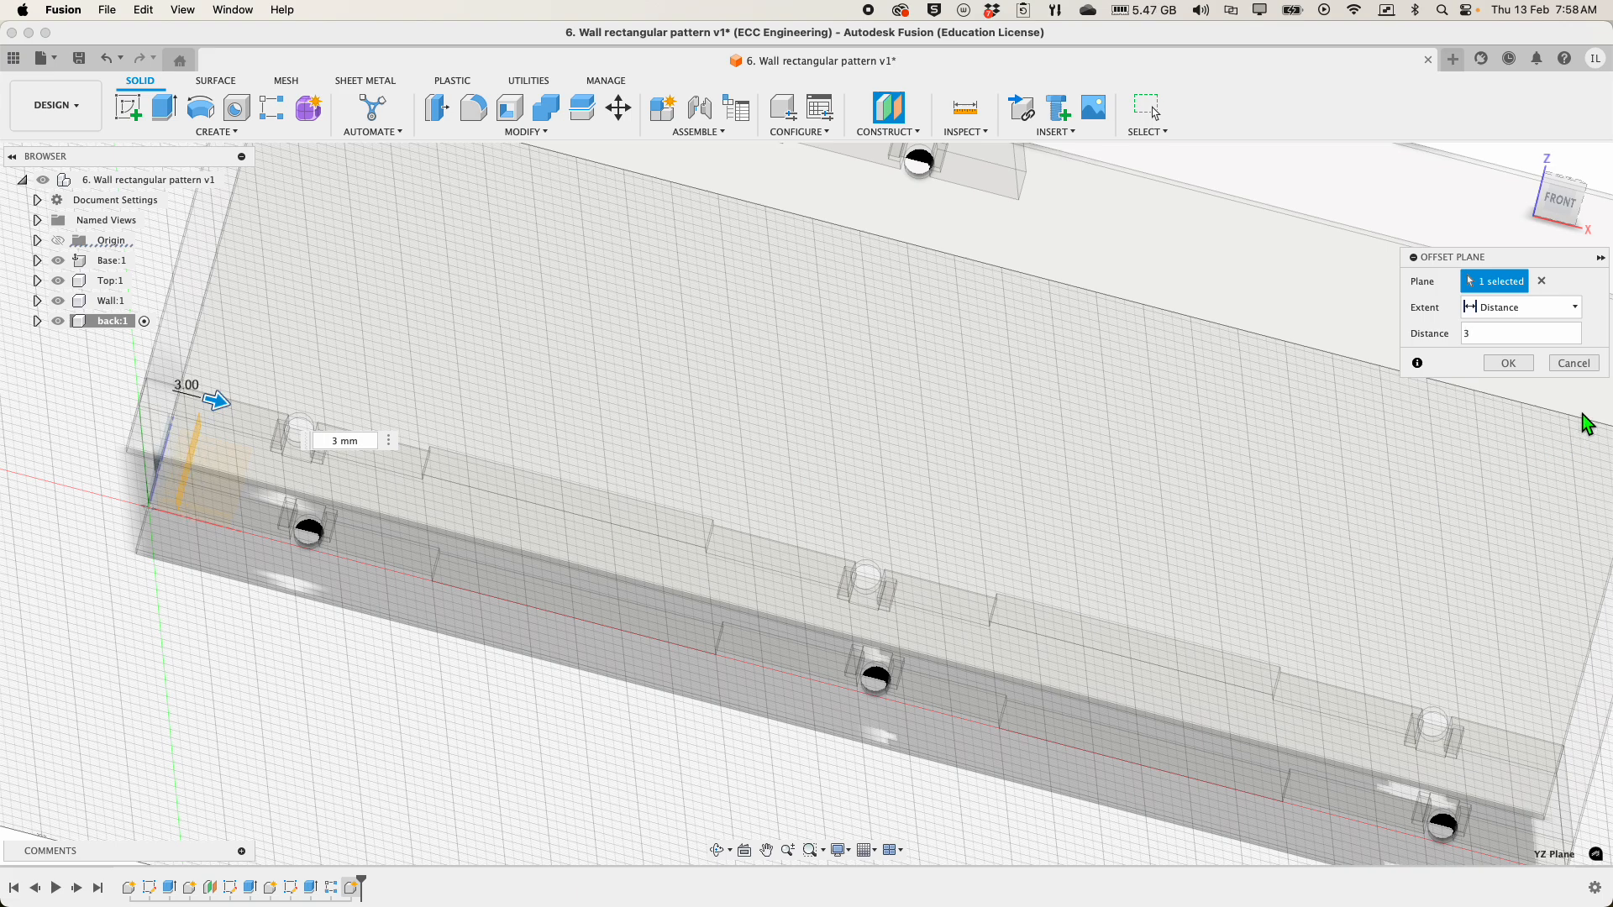
pyautogui.click(1523, 370)
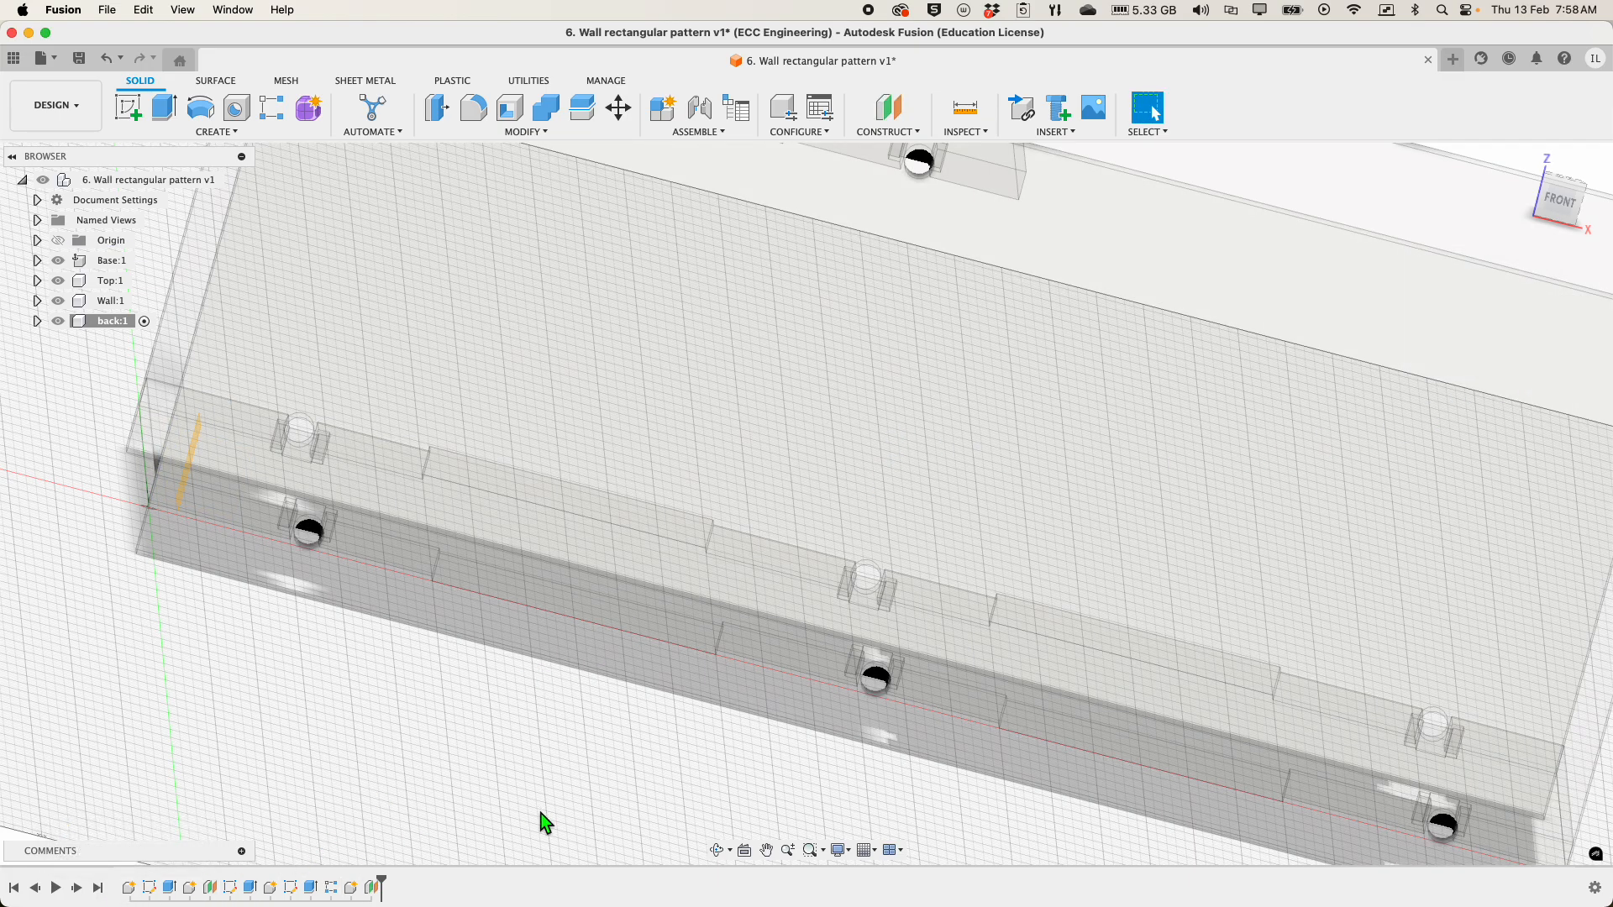
# - Hide the Wall component and start a sketch on the 3 mm offset plane in the back component
pyautogui.click(716, 850)
pyautogui.moveTo(438, 728); pyautogui.dragTo(468, 742)
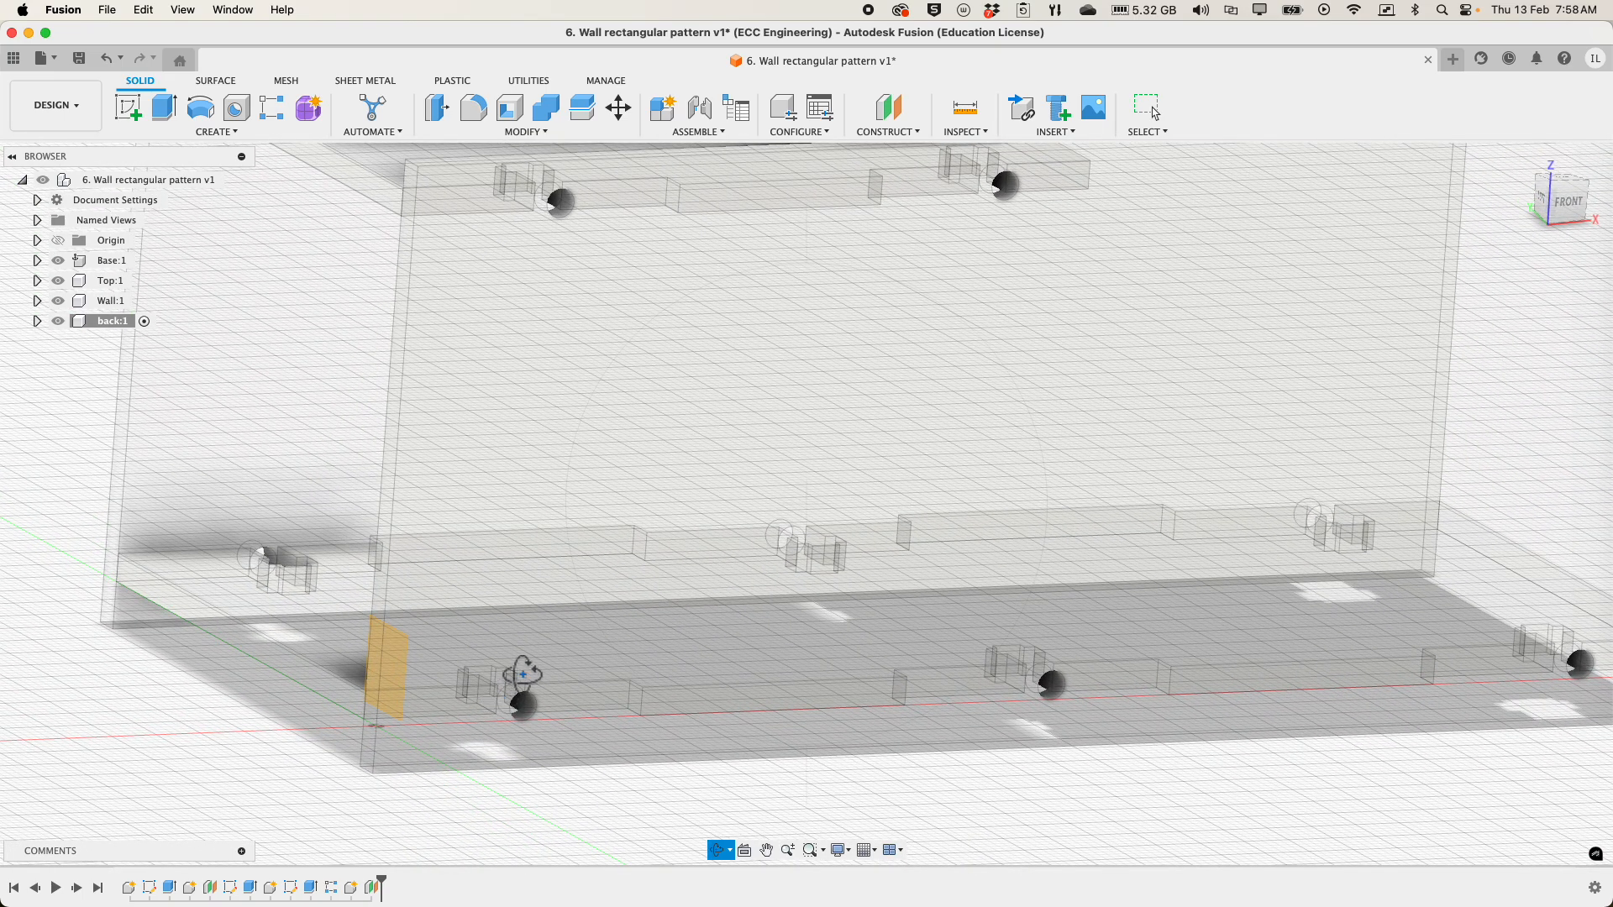
pyautogui.press('Escape')
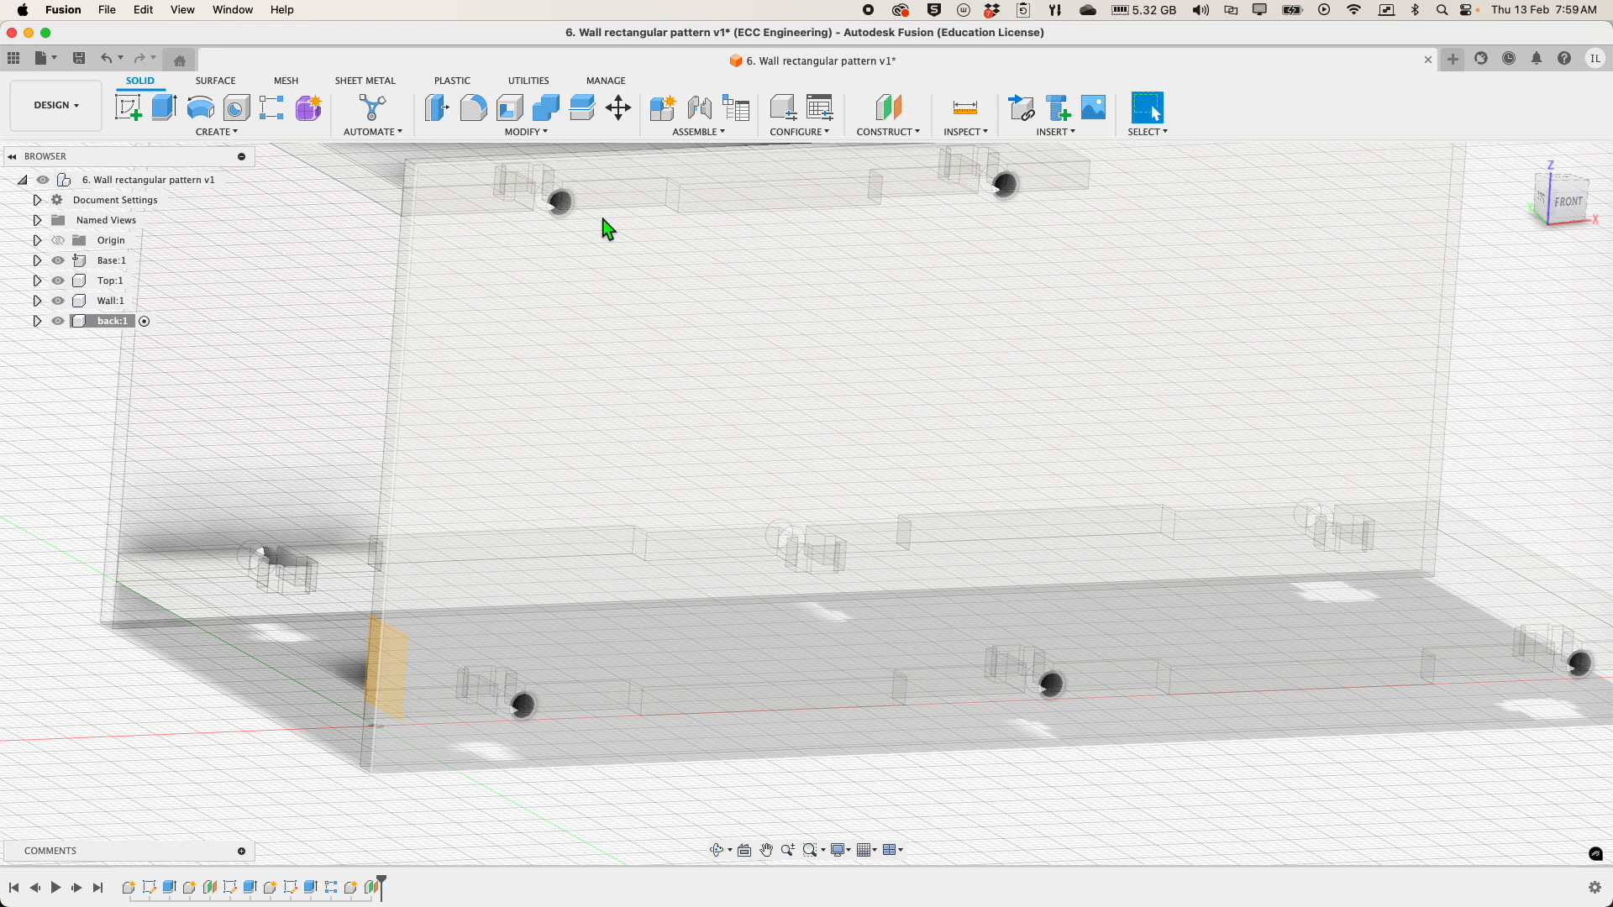
pyautogui.click(133, 104)
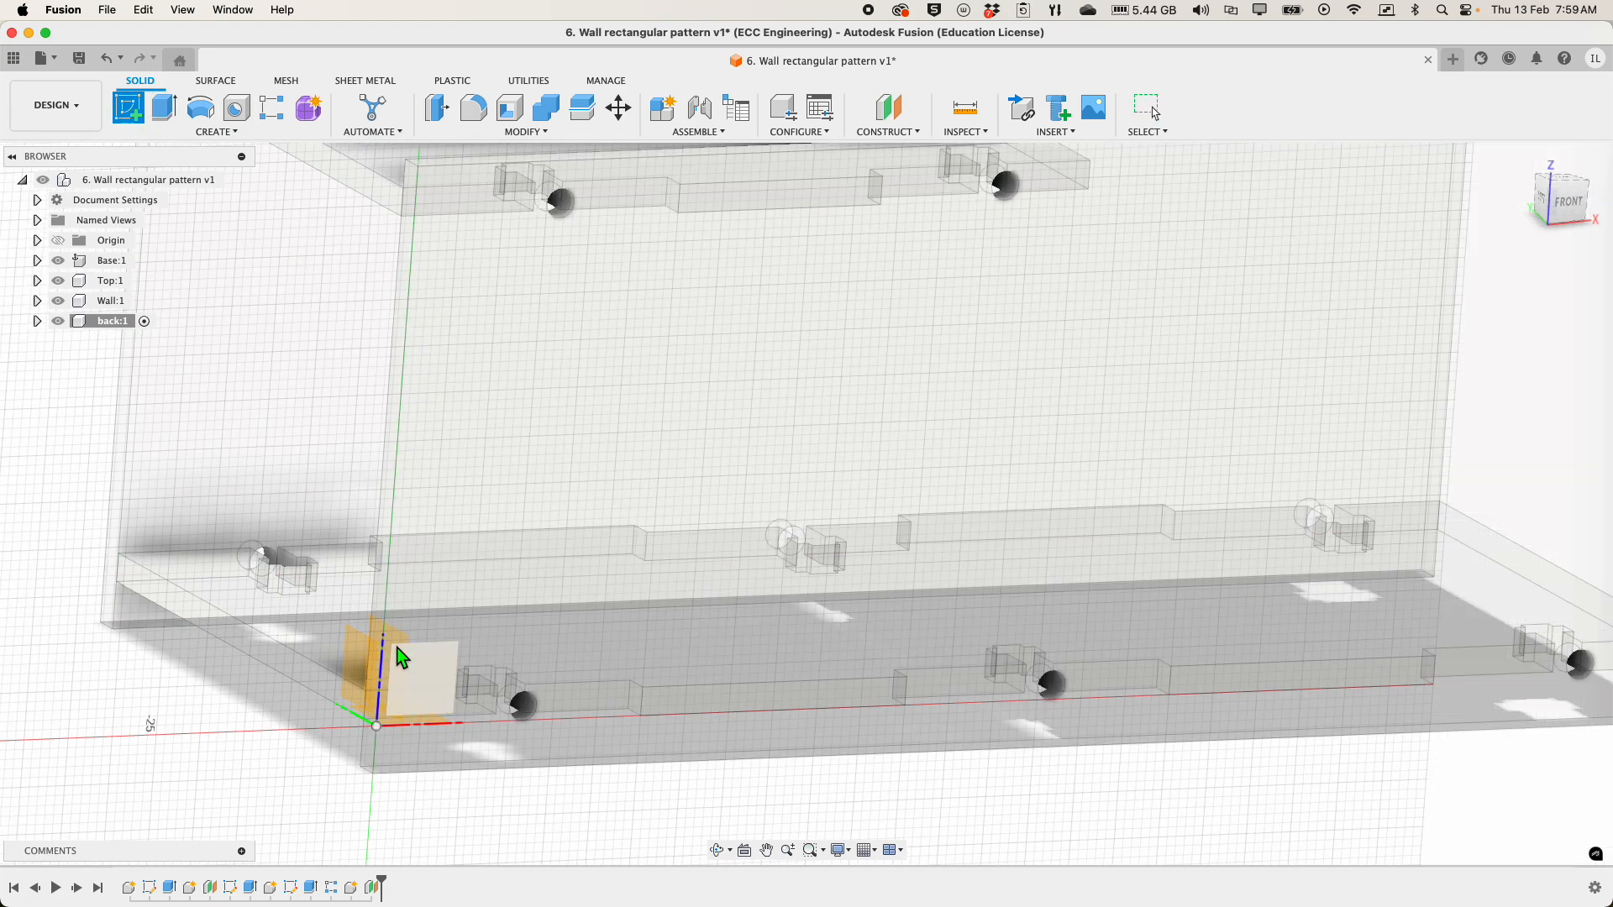
pyautogui.click(393, 649)
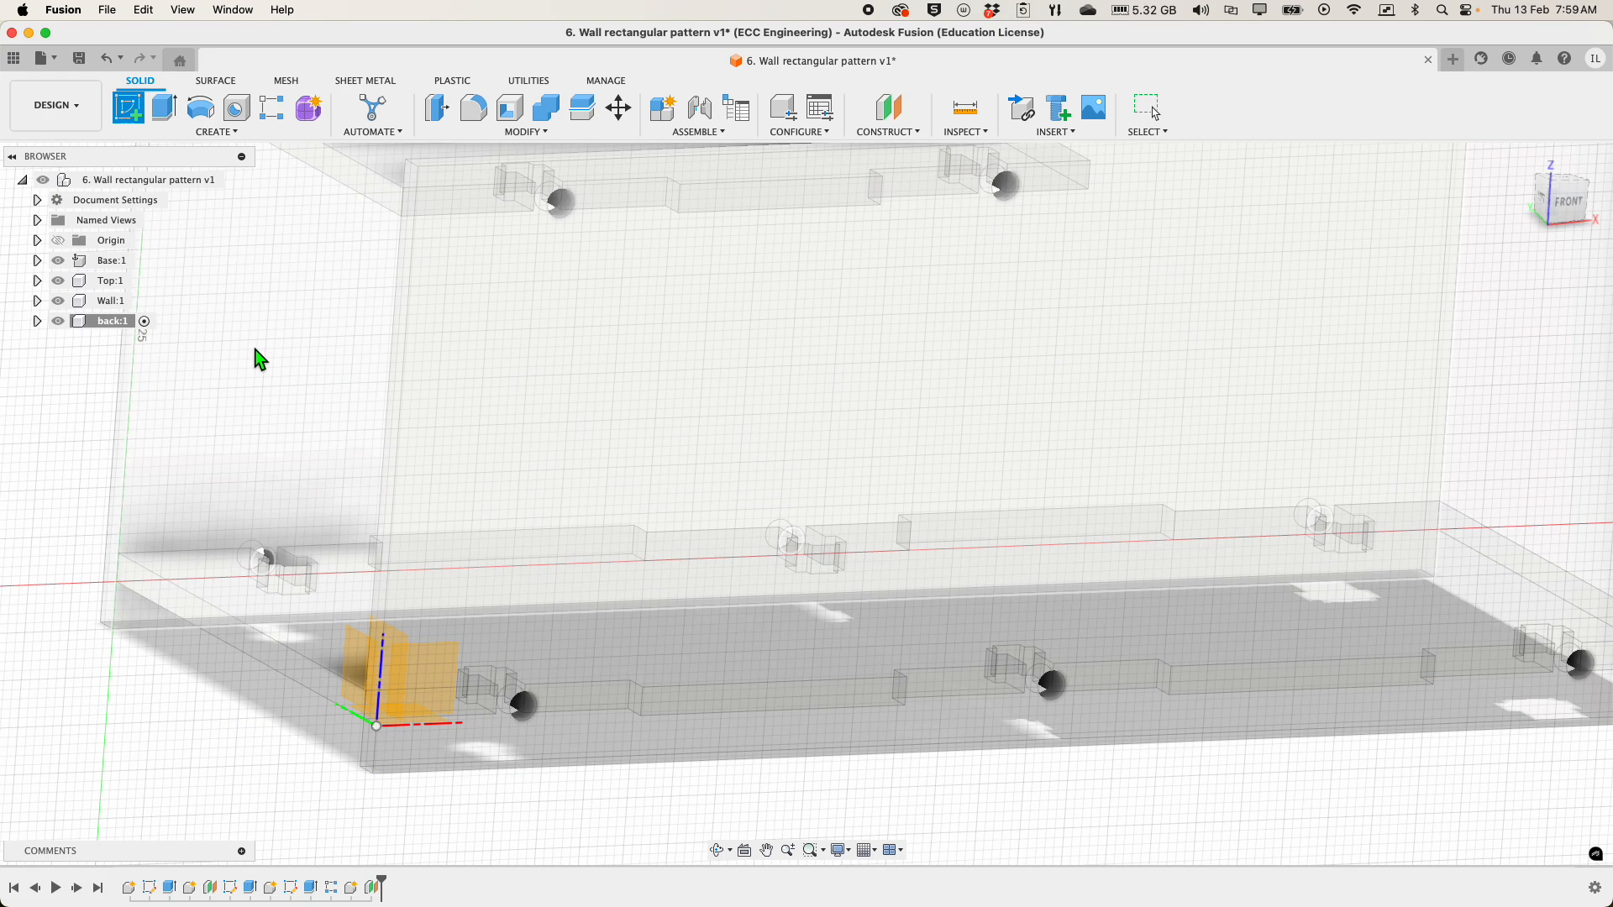
pyautogui.click(58, 301)
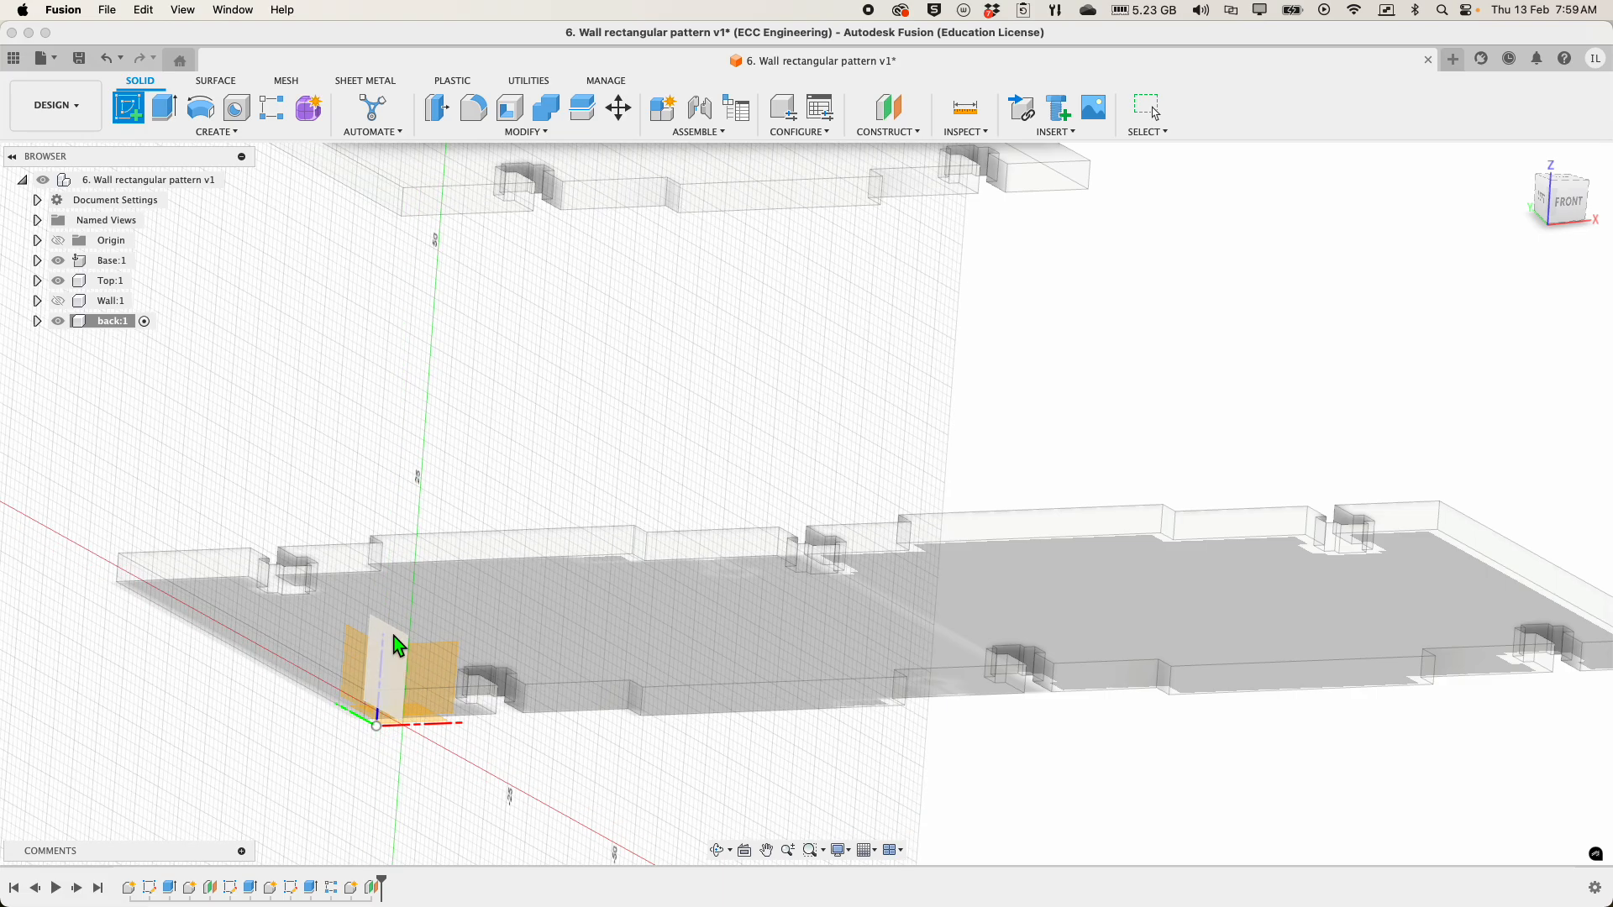
pyautogui.click(385, 630)
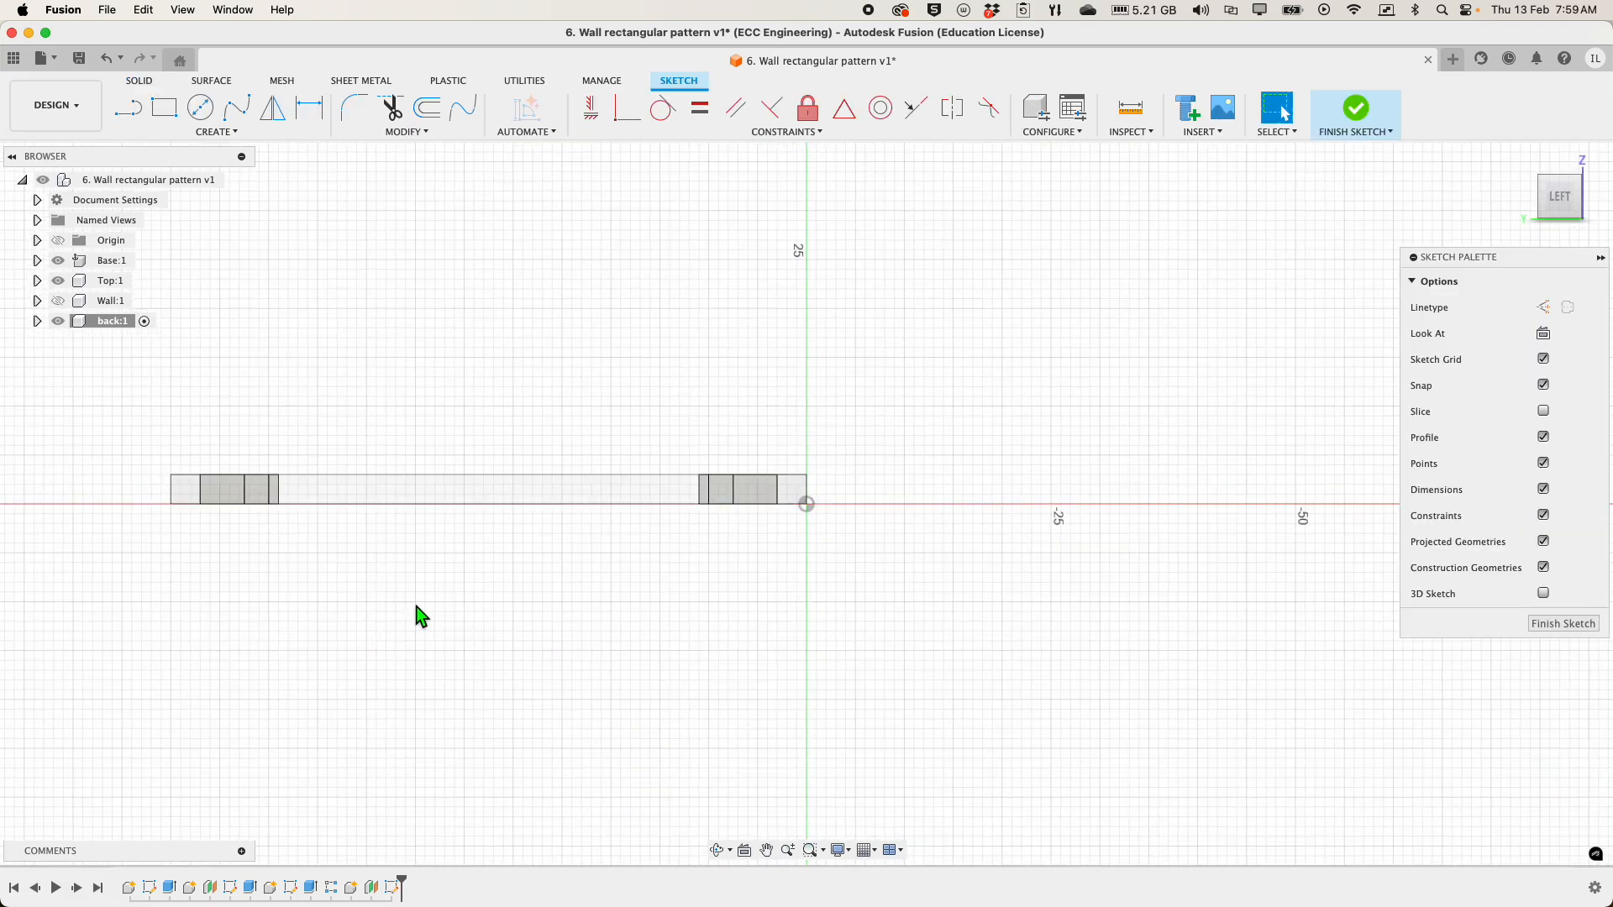
# - Make the Wall component visible again so both side walls frame the sketch area
pyautogui.scroll(2, 488, 630)
pyautogui.scroll(-5, 491, 628)
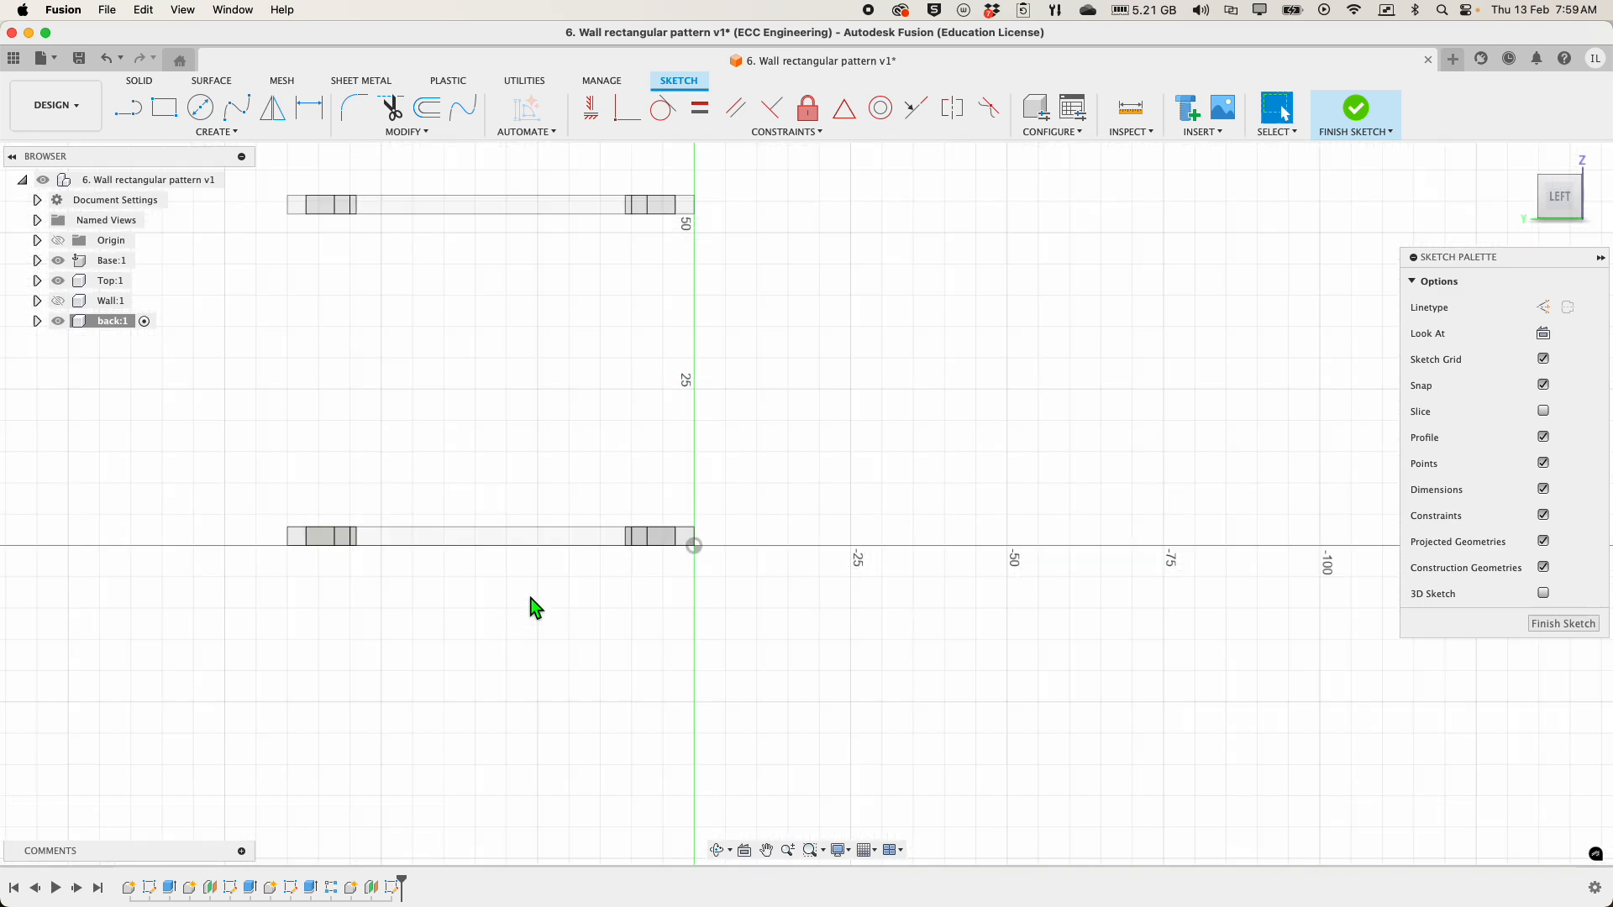
pyautogui.scroll(-2, 377, 310)
pyautogui.scroll(-2, 781, 497)
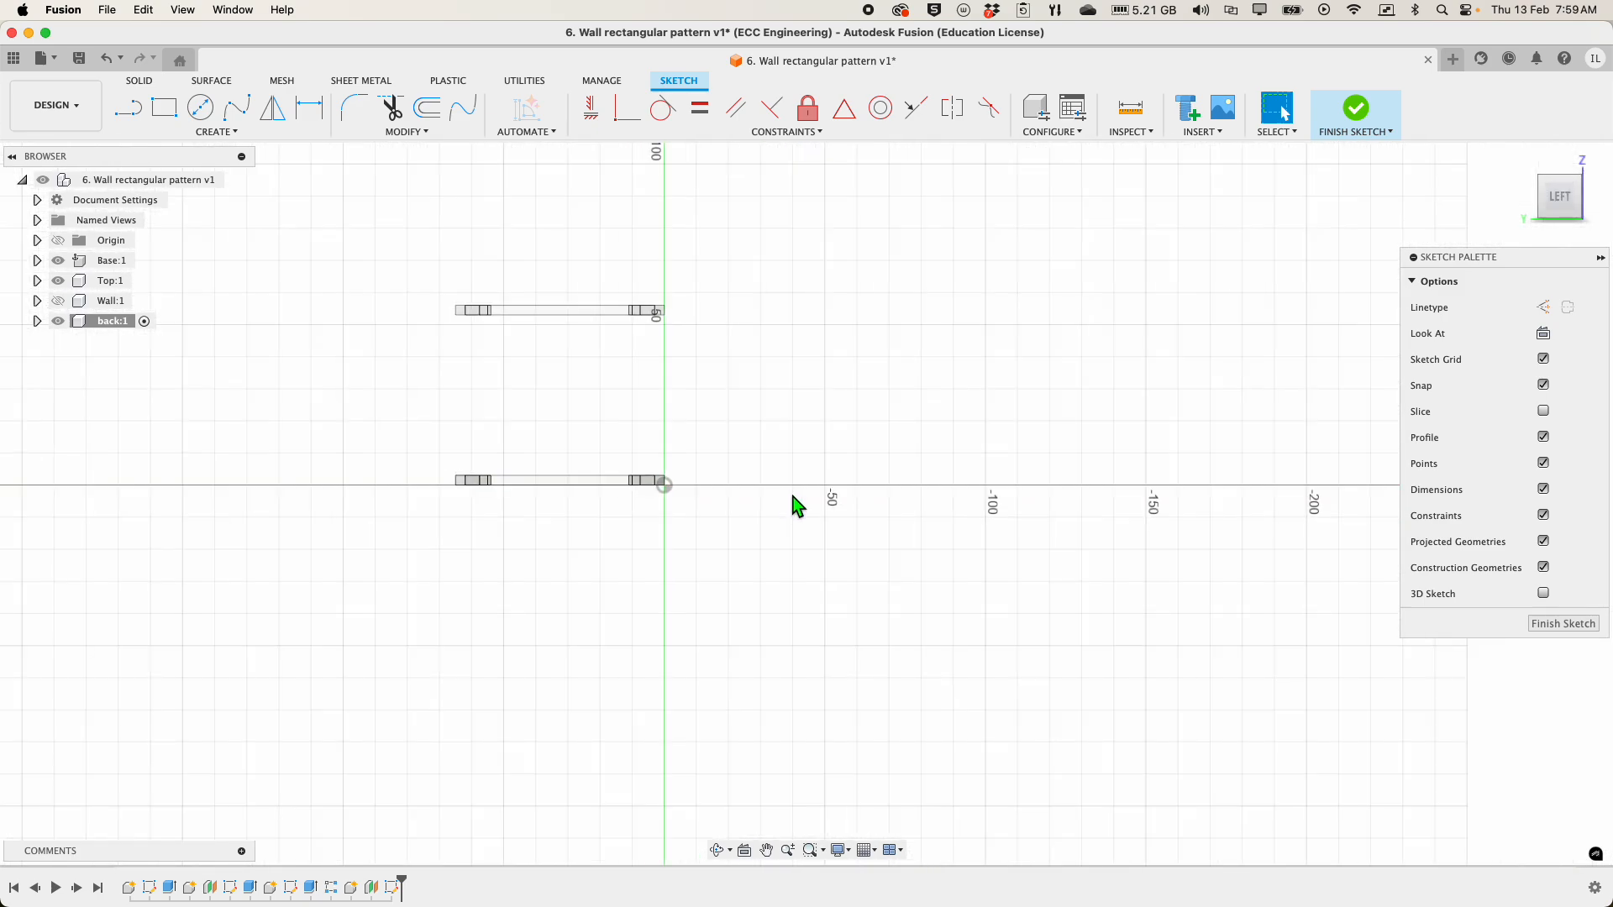
pyautogui.scroll(2, 565, 245)
pyautogui.scroll(2, 564, 245)
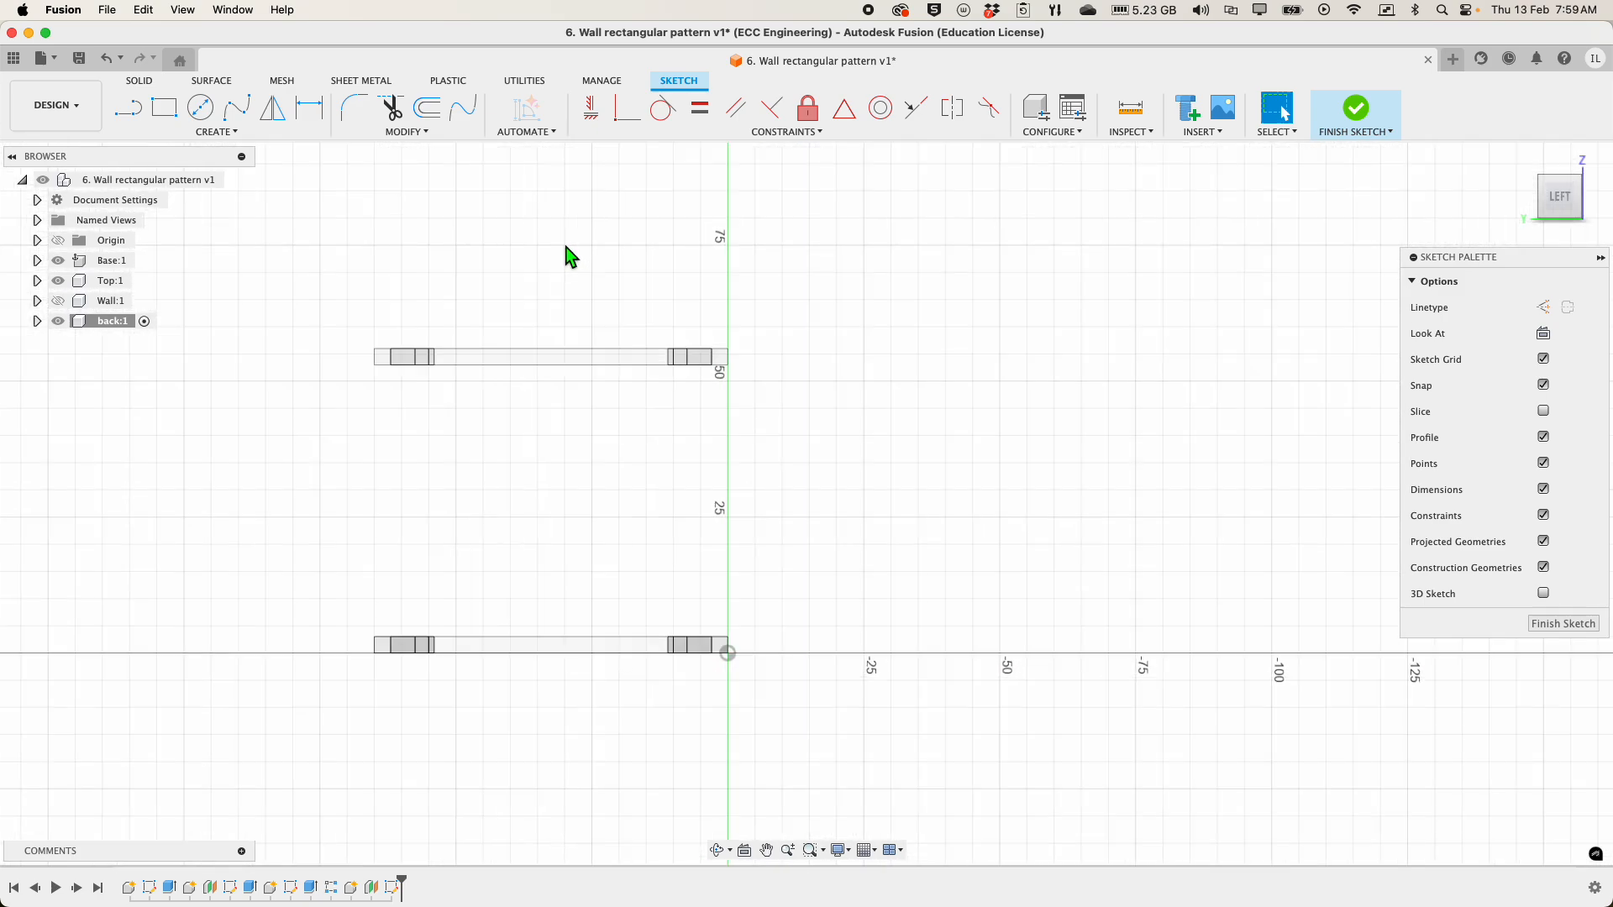
pyautogui.click(58, 301)
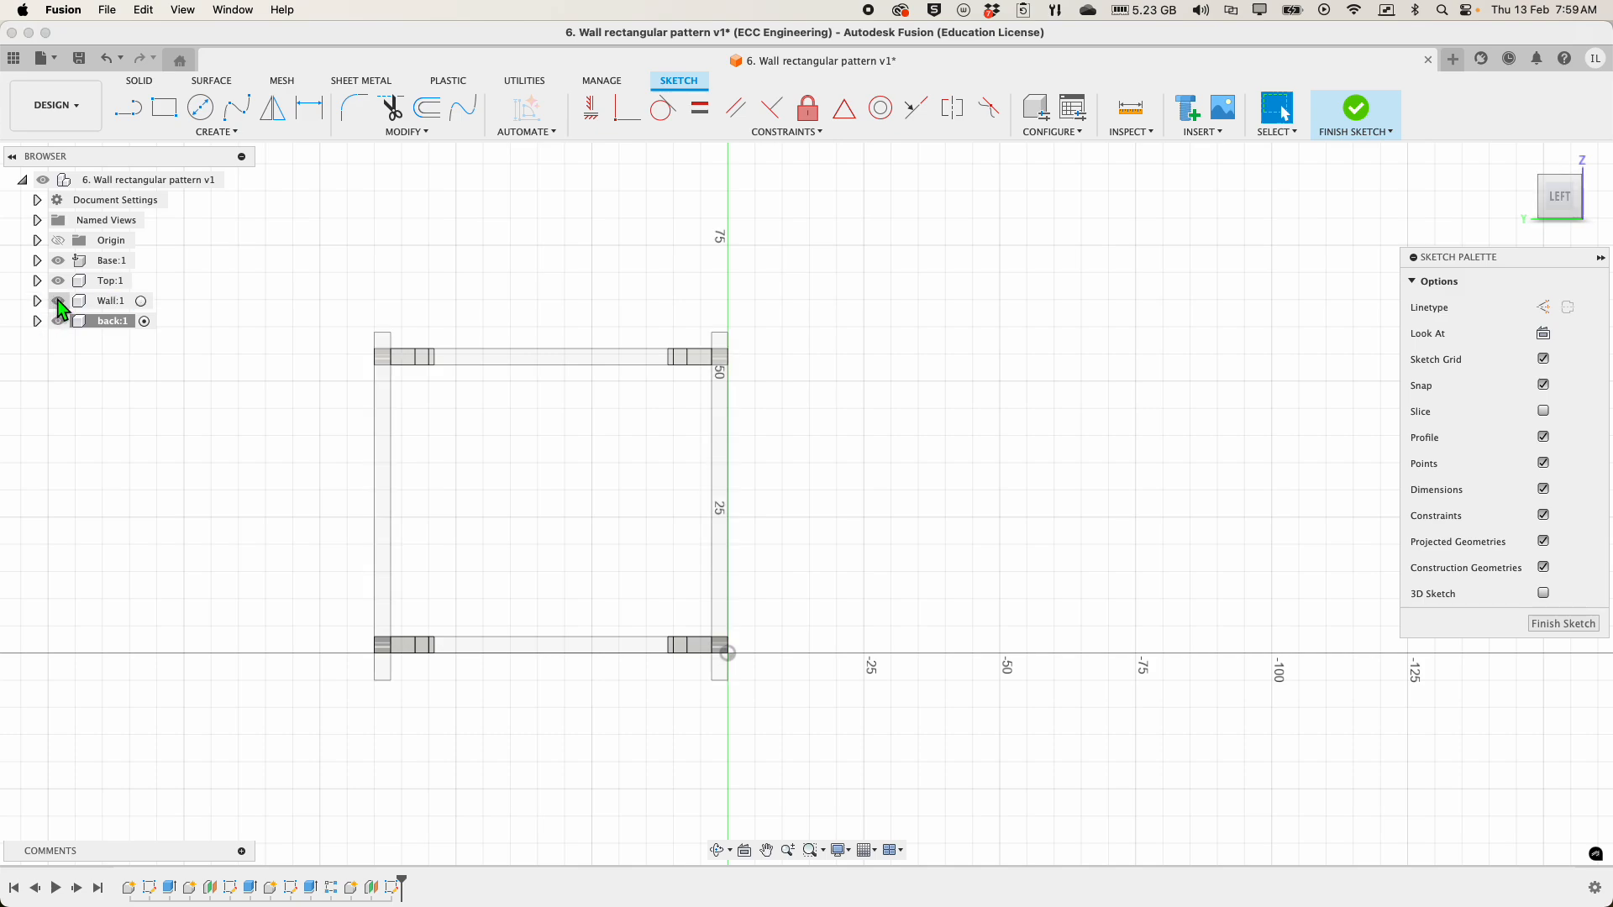
pyautogui.scroll(-1, 547, 632)
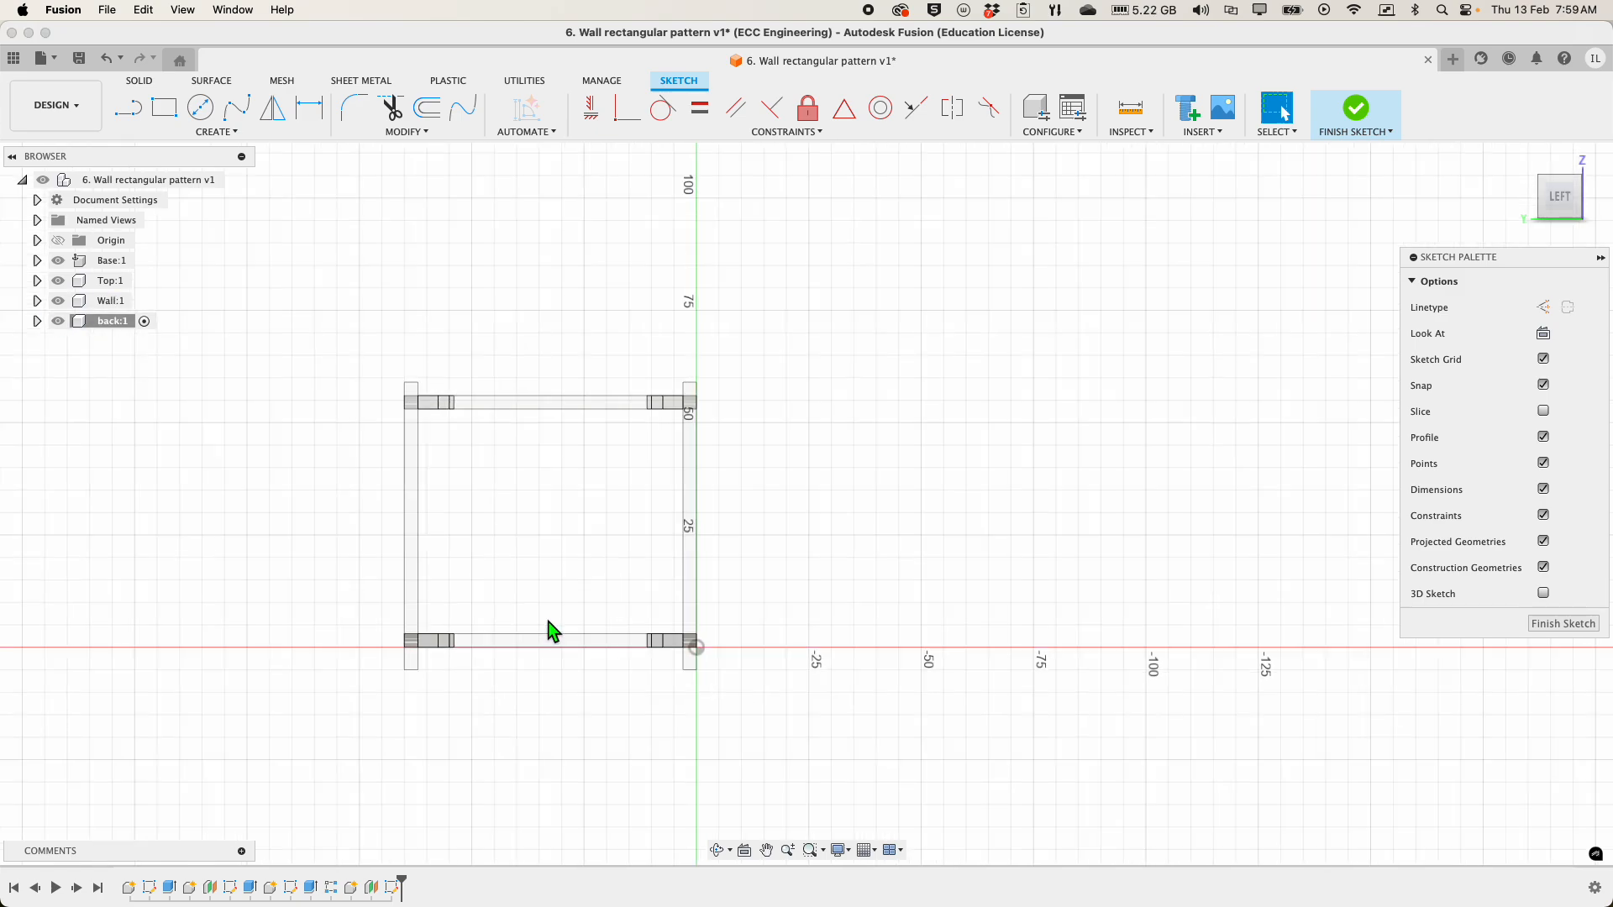
pyautogui.scroll(3, 548, 632)
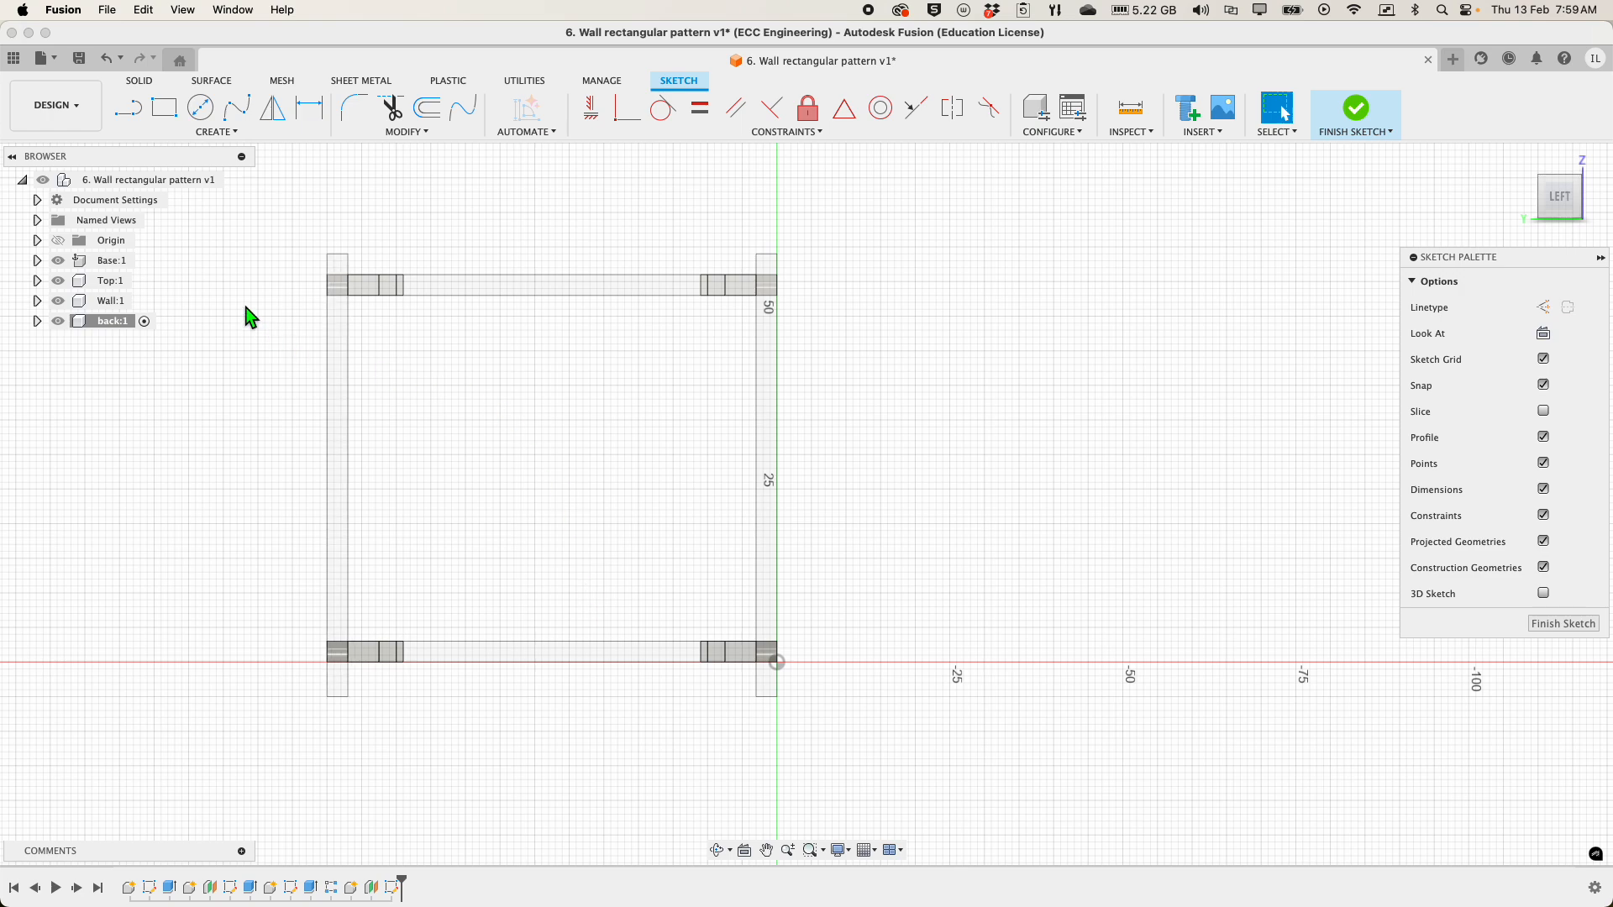
pyautogui.scroll(-1, 286, 314)
pyautogui.scroll(2, 335, 313)
pyautogui.scroll(1, 1000, 370)
pyautogui.scroll(-2, 1042, 388)
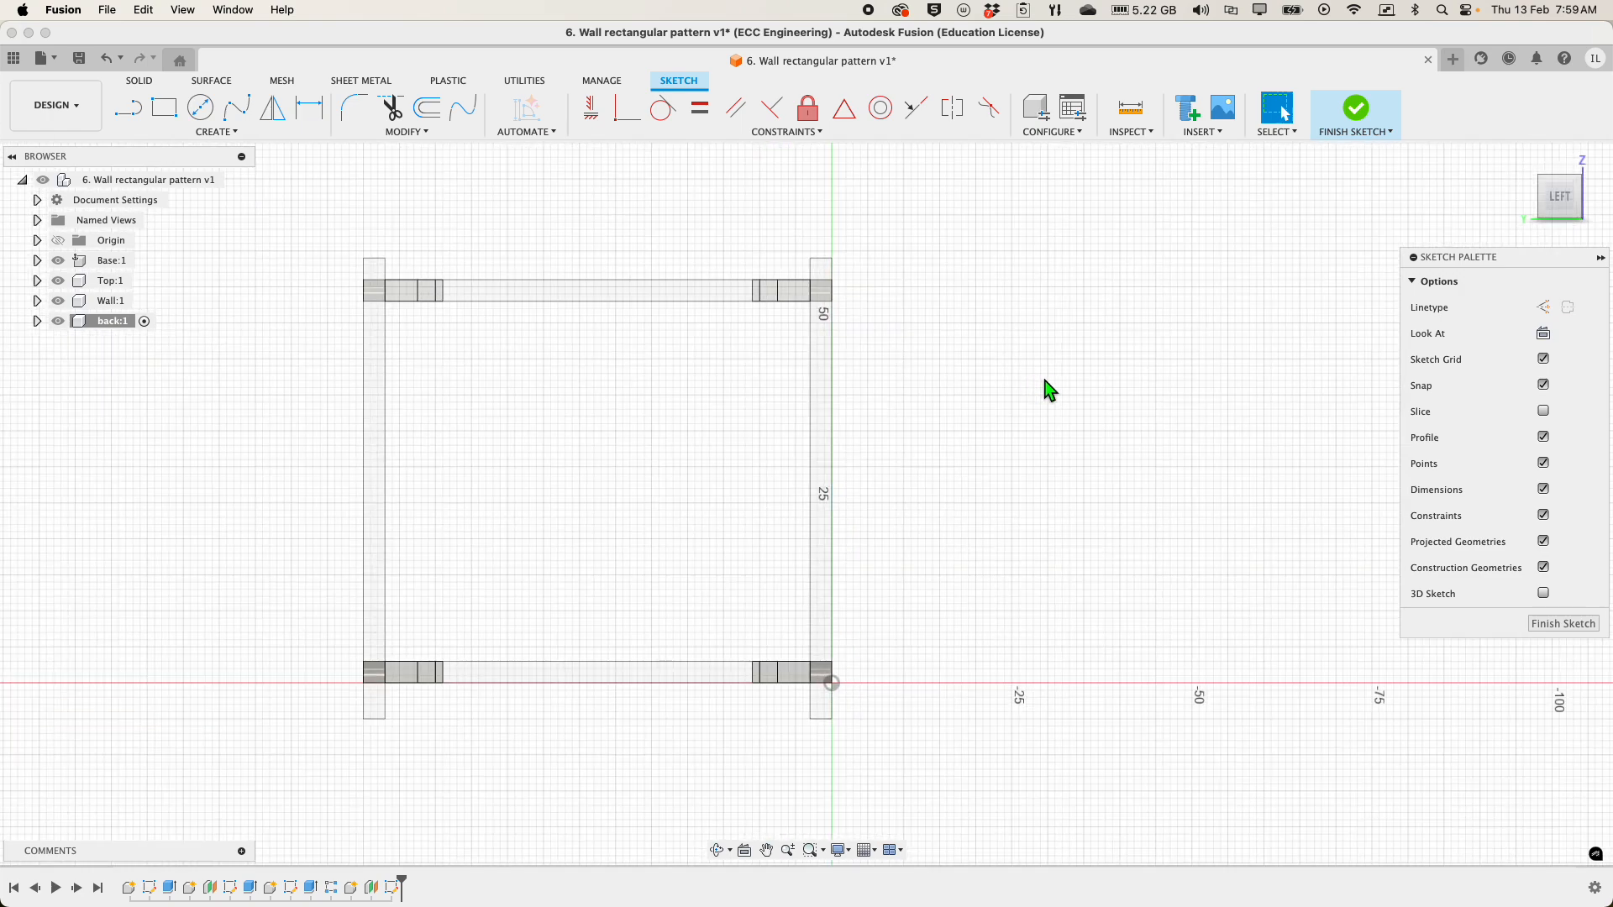
pyautogui.scroll(2, 598, 265)
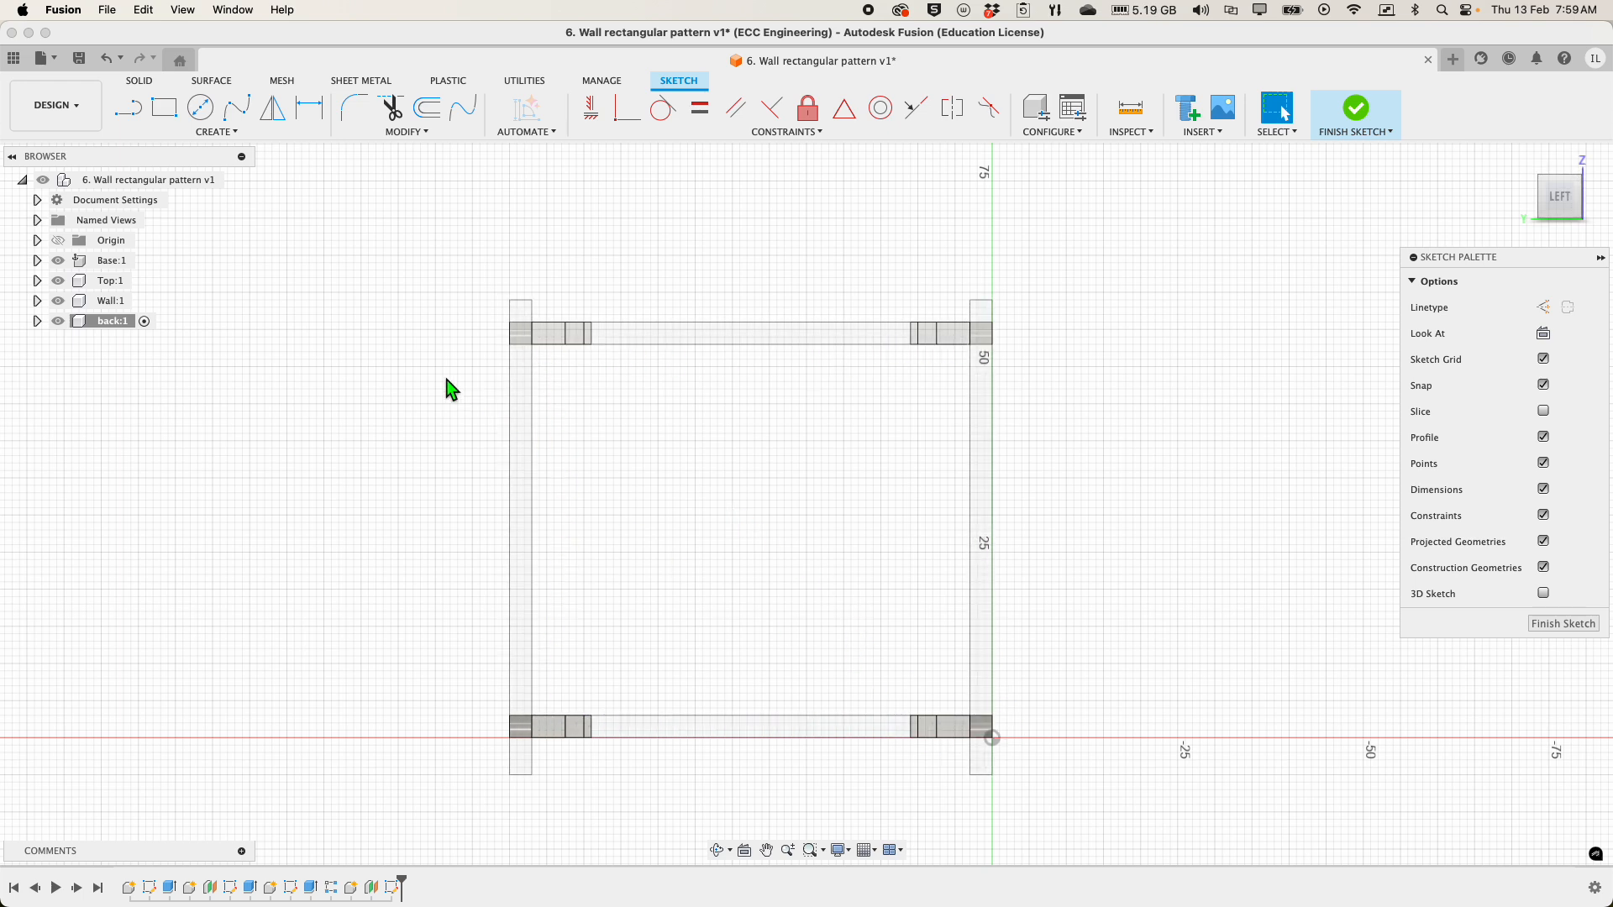
# - Sketch a two-point rectangle filling the opening, from the base and wall's inner corner to the diagonally opposite inner corner of the top and wall
pyautogui.click(164, 110)
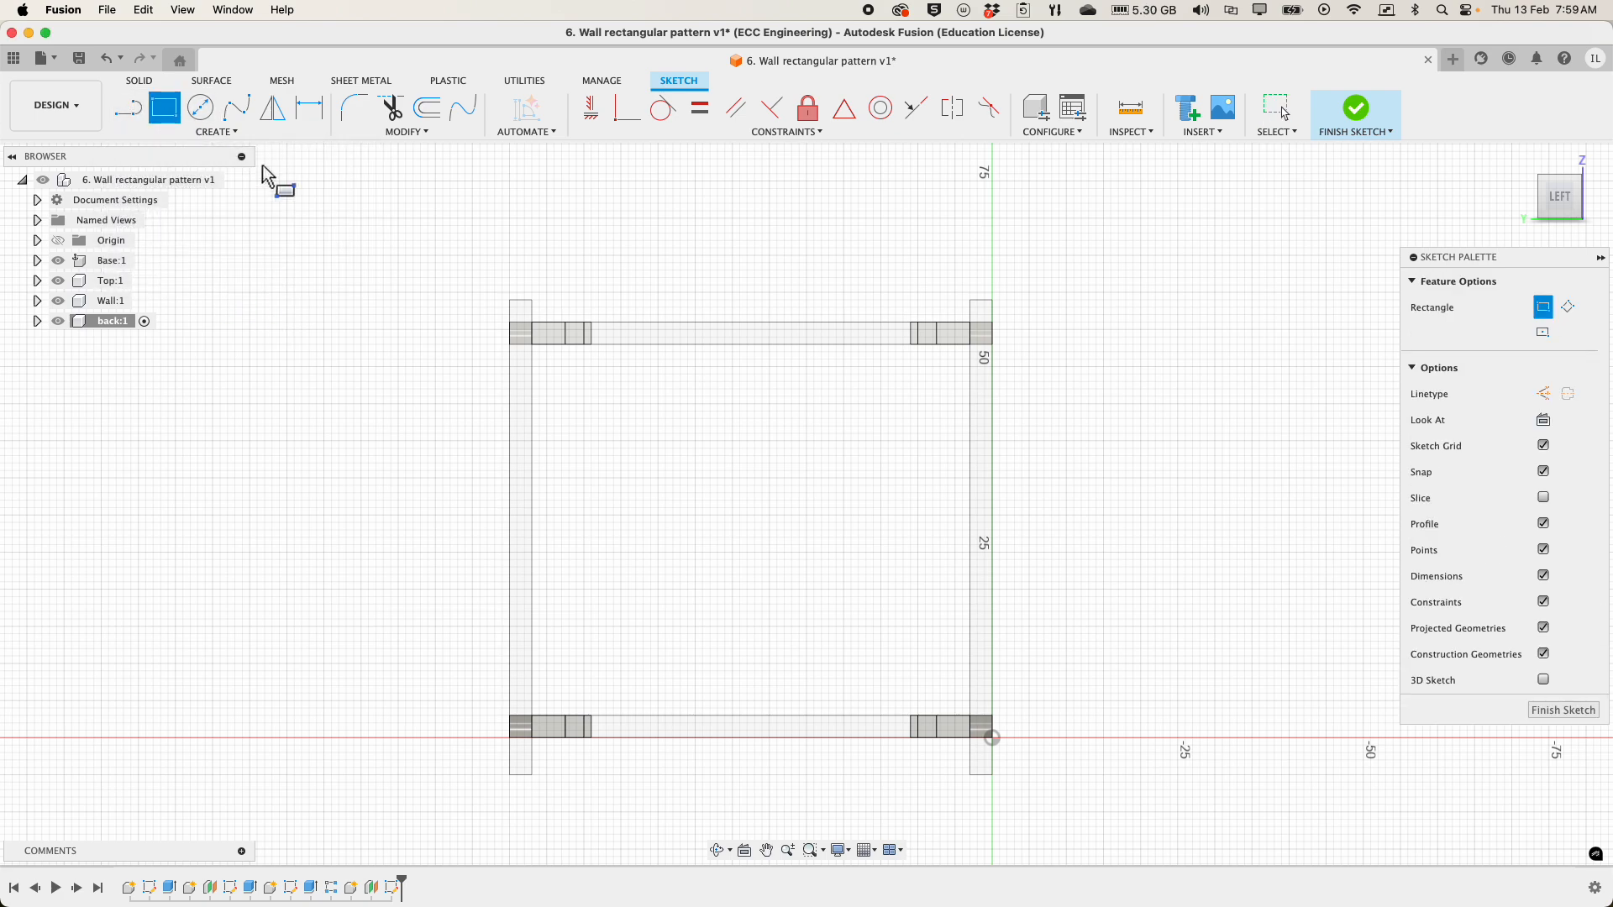
pyautogui.scroll(3, 540, 732)
pyautogui.scroll(3, 540, 743)
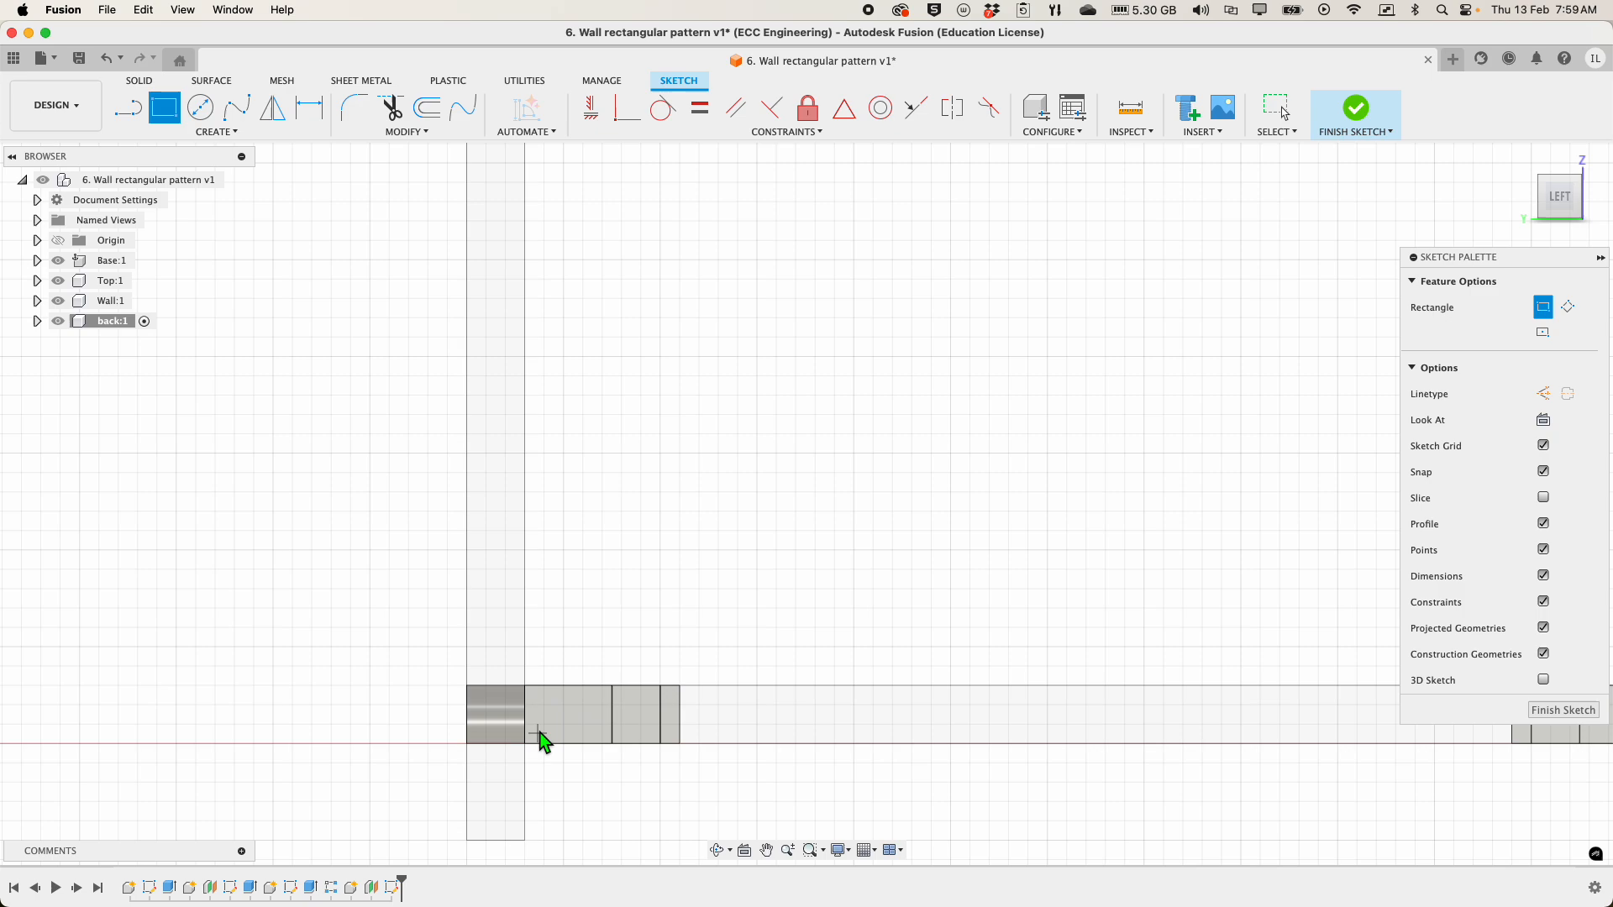
pyautogui.click(526, 688)
pyautogui.scroll(-2, 673, 540)
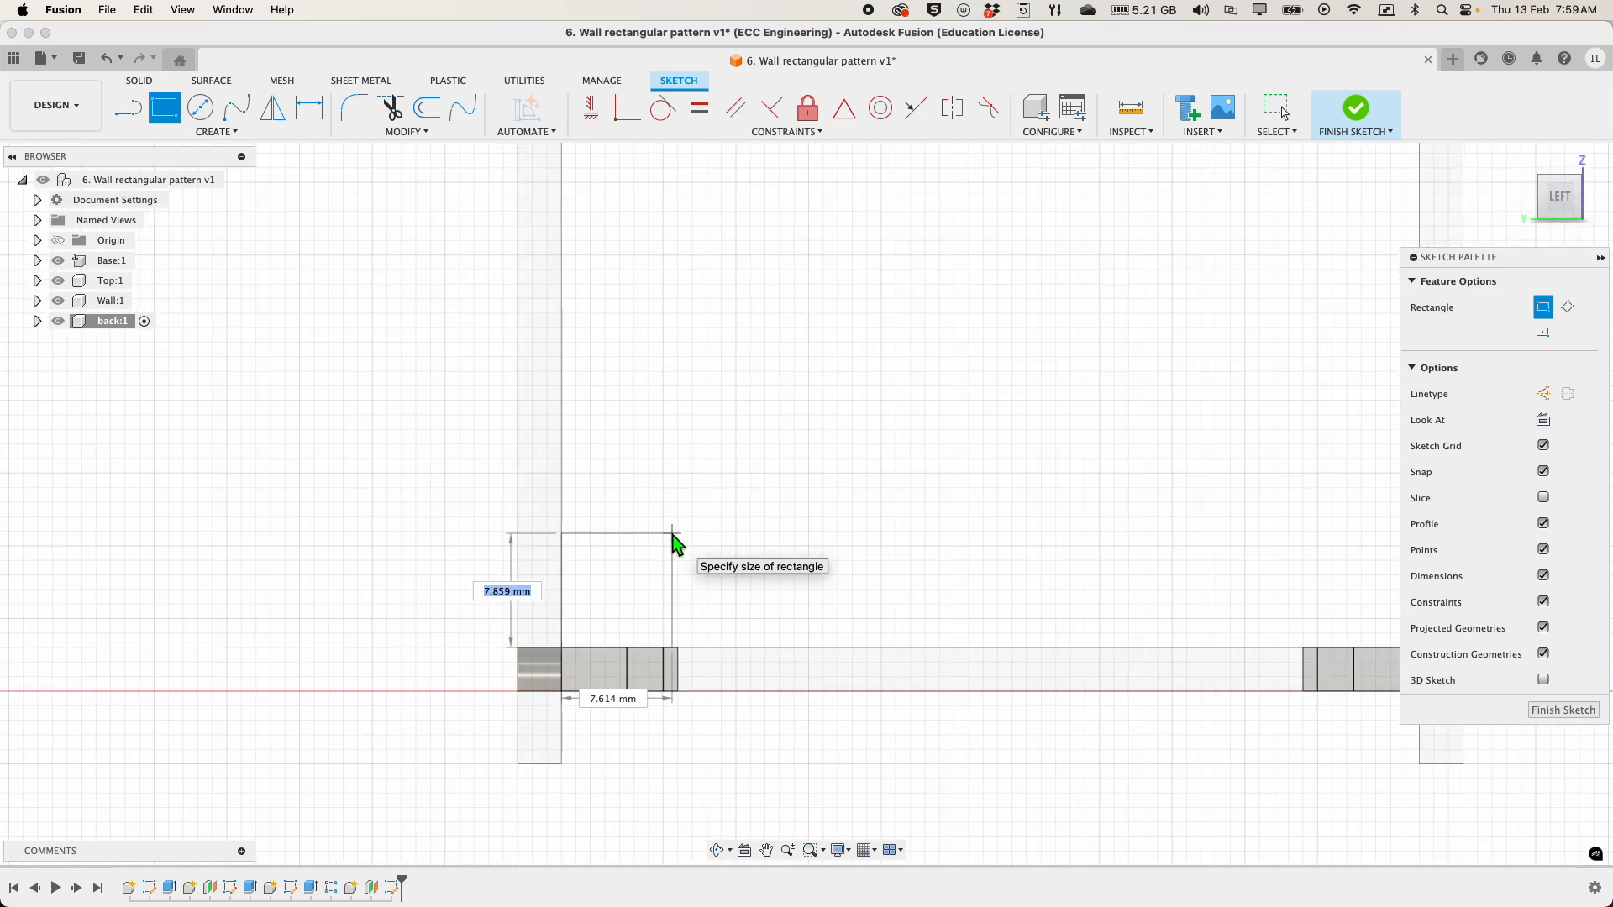
pyautogui.scroll(-3, 656, 536)
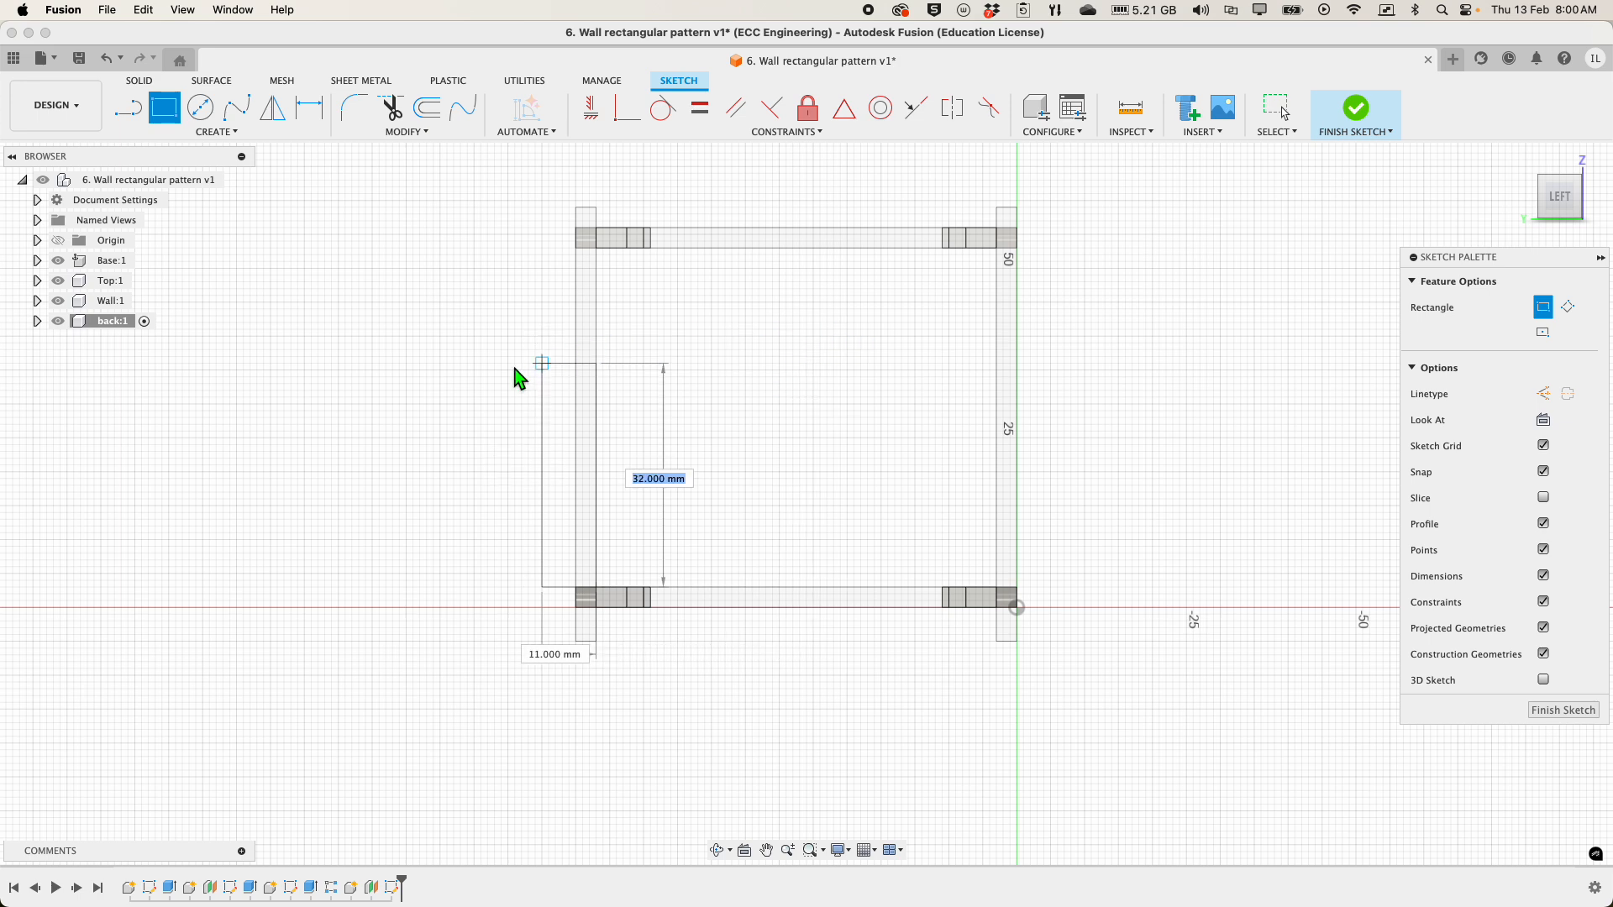
pyautogui.scroll(-1, 515, 369)
pyautogui.scroll(2, 941, 239)
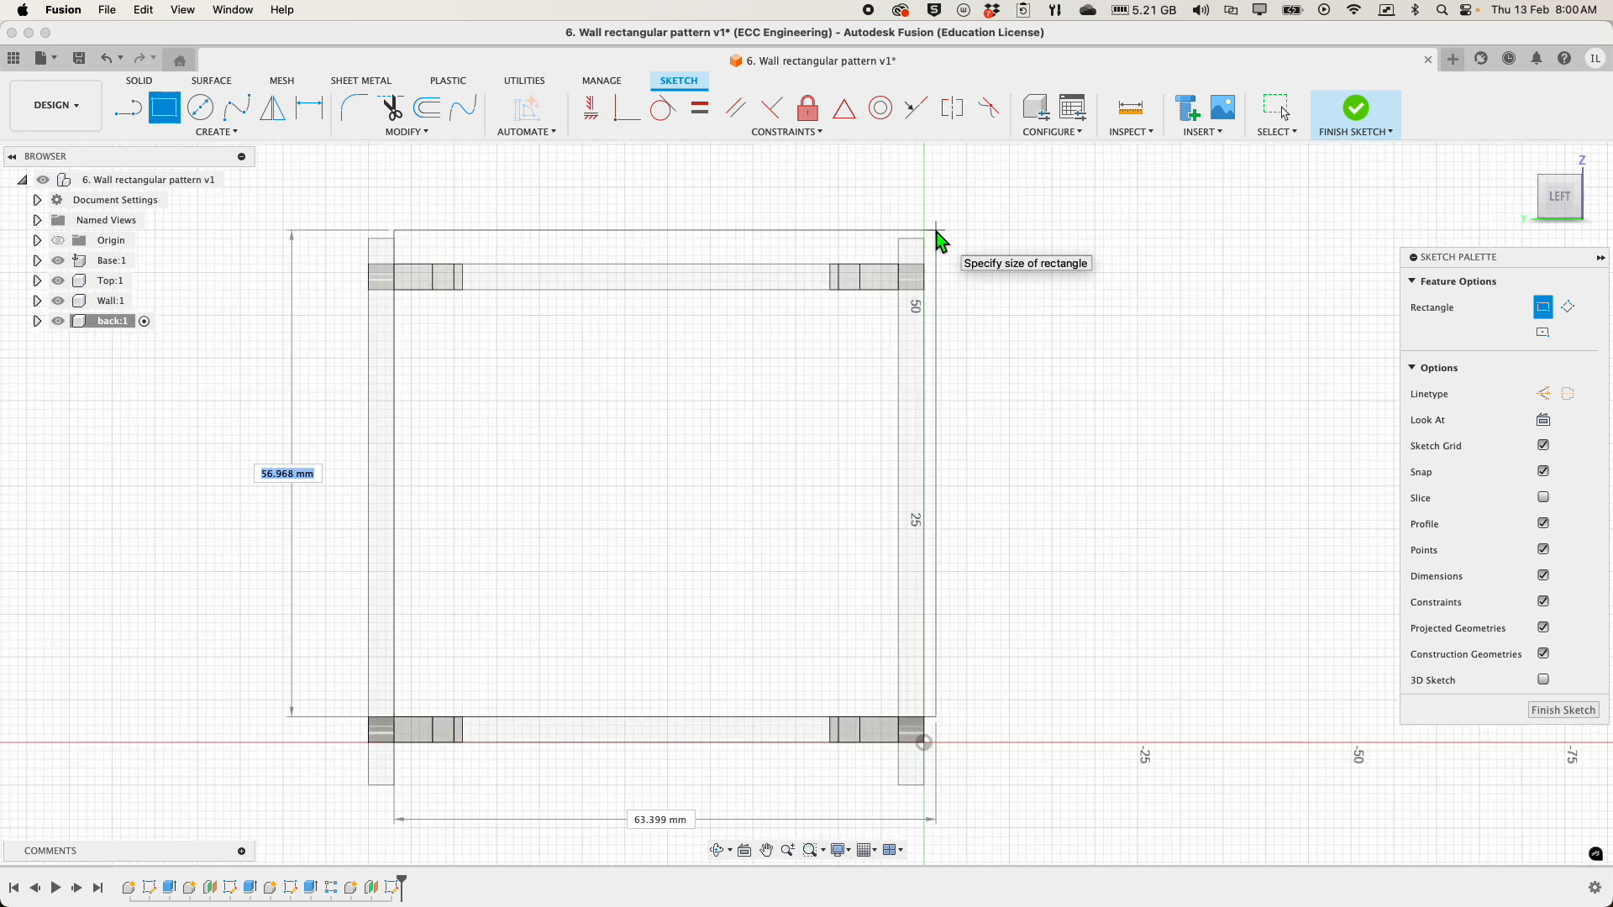
pyautogui.scroll(3, 938, 237)
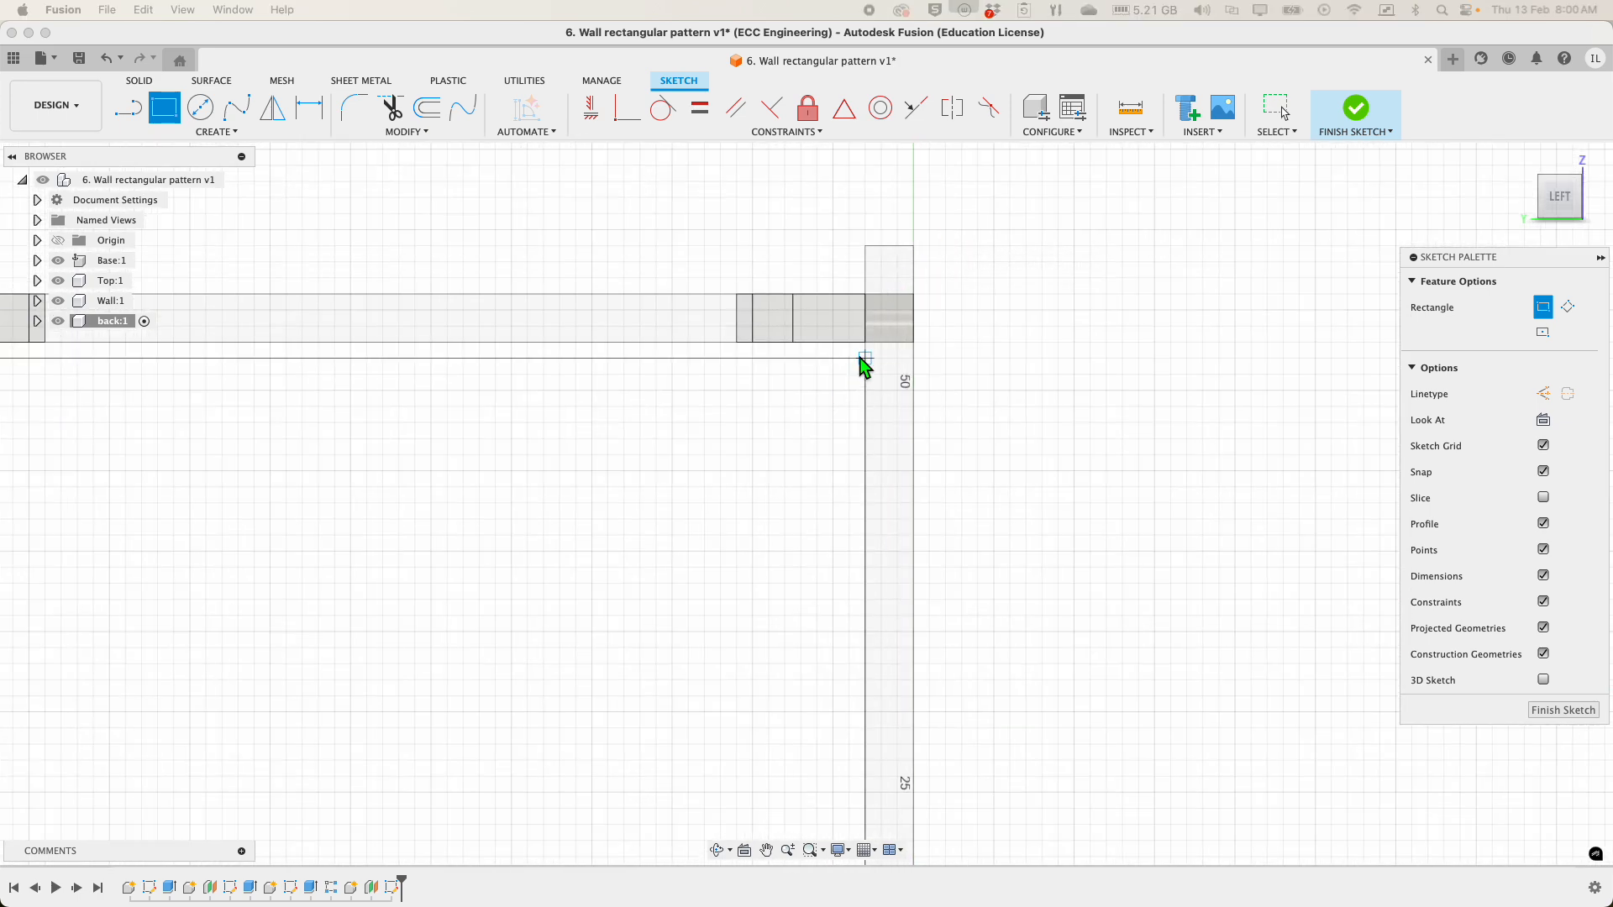
pyautogui.click(864, 343)
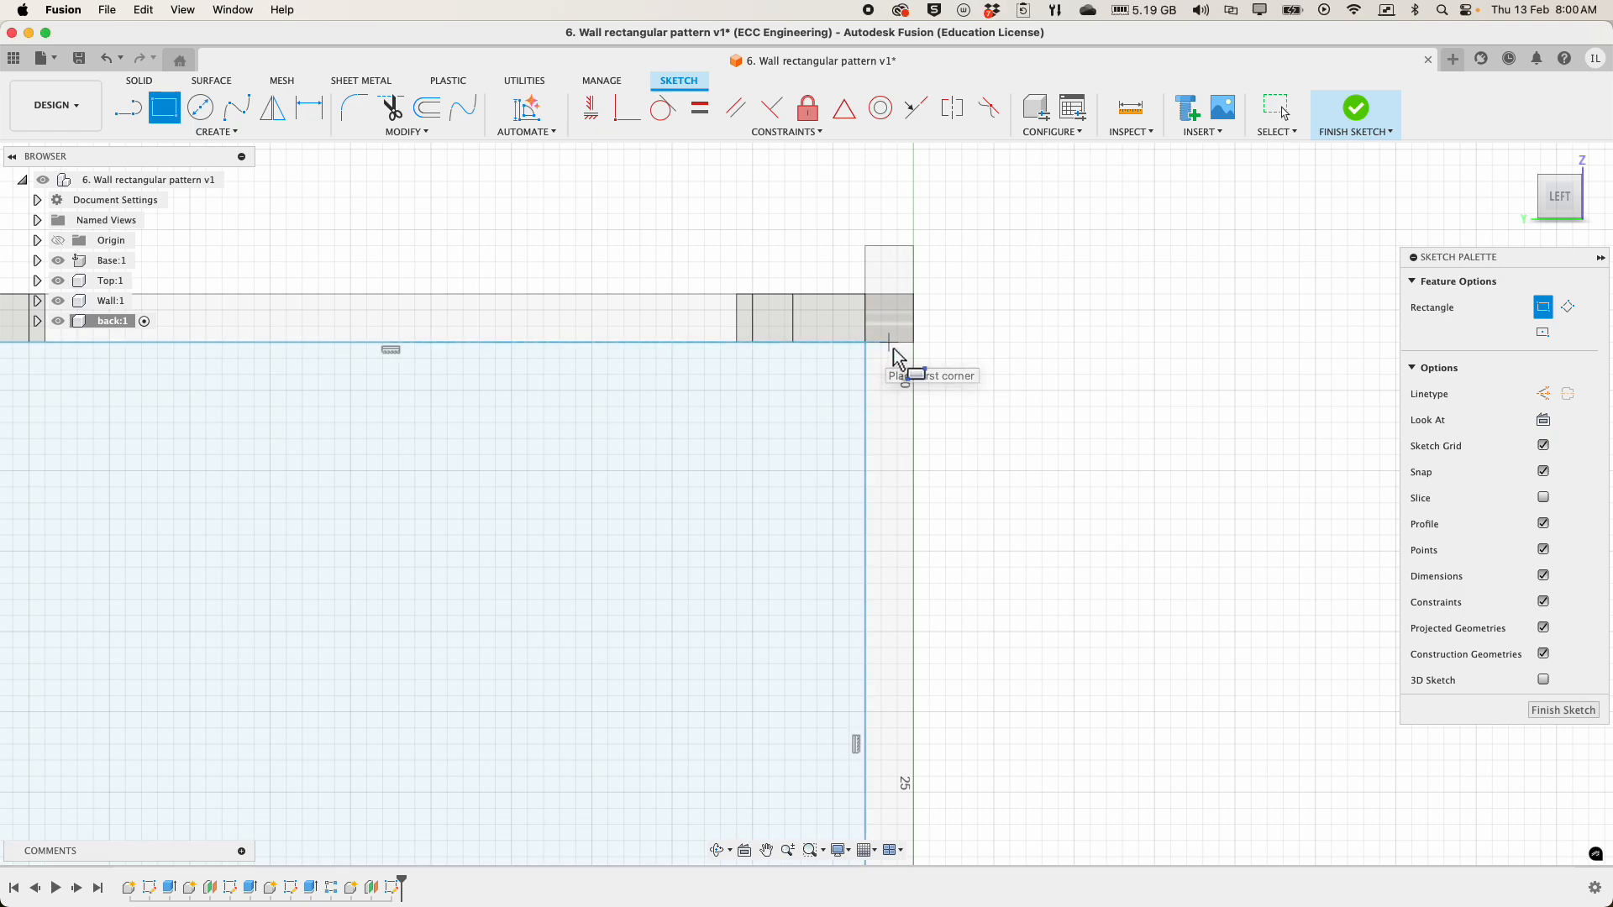
pyautogui.press('Escape')
pyautogui.scroll(-3, 966, 395)
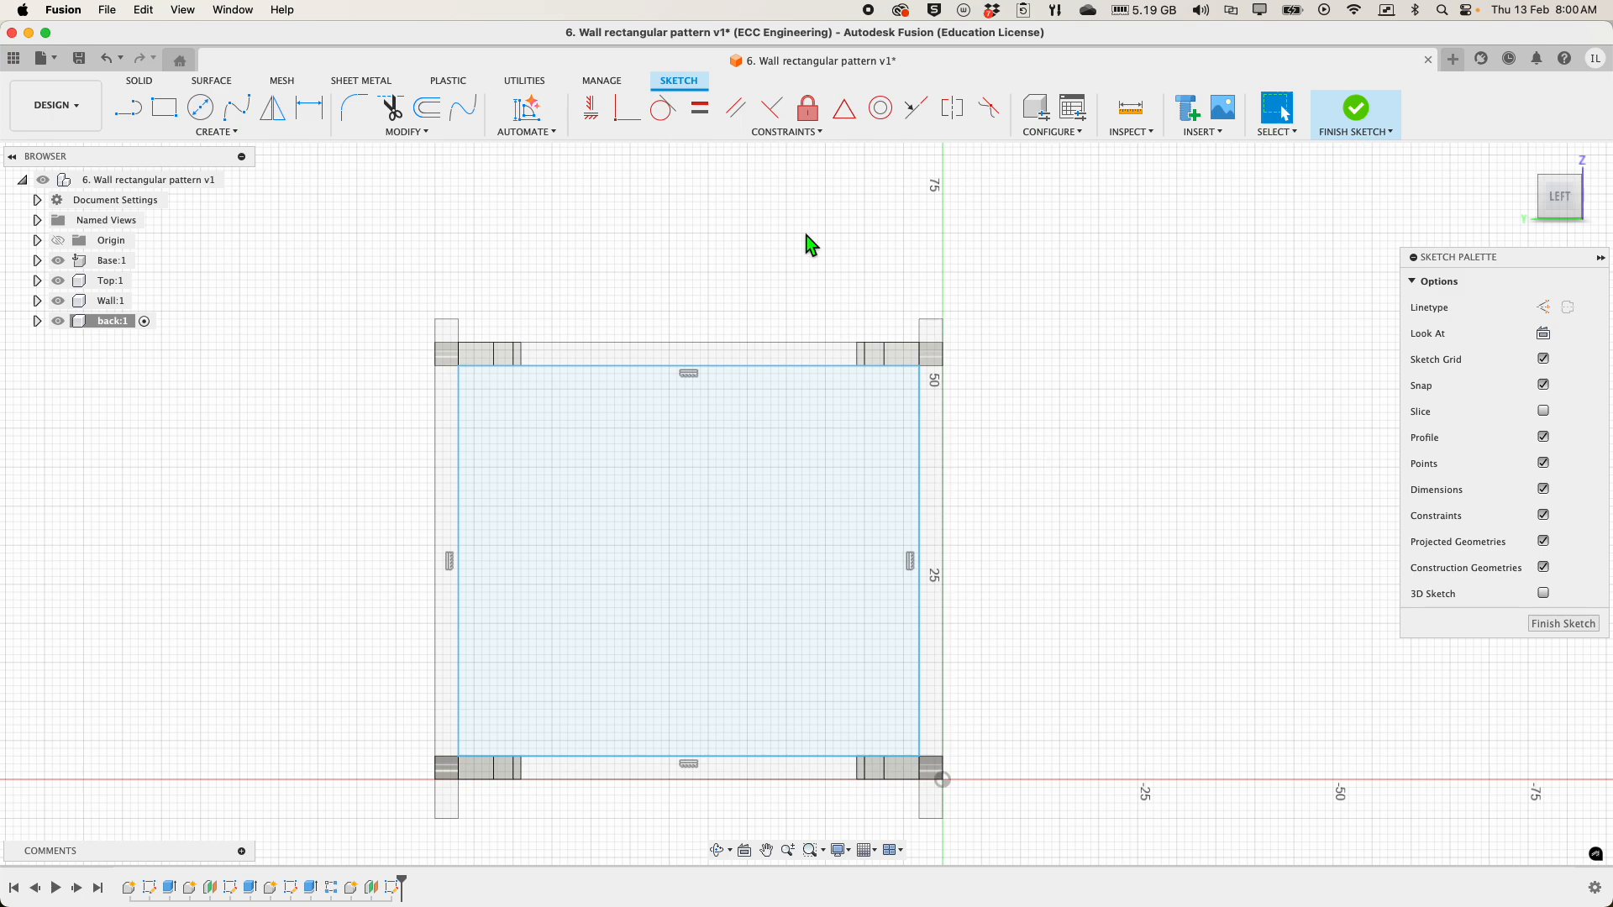
pyautogui.scroll(2, 803, 252)
pyautogui.scroll(-3, 804, 263)
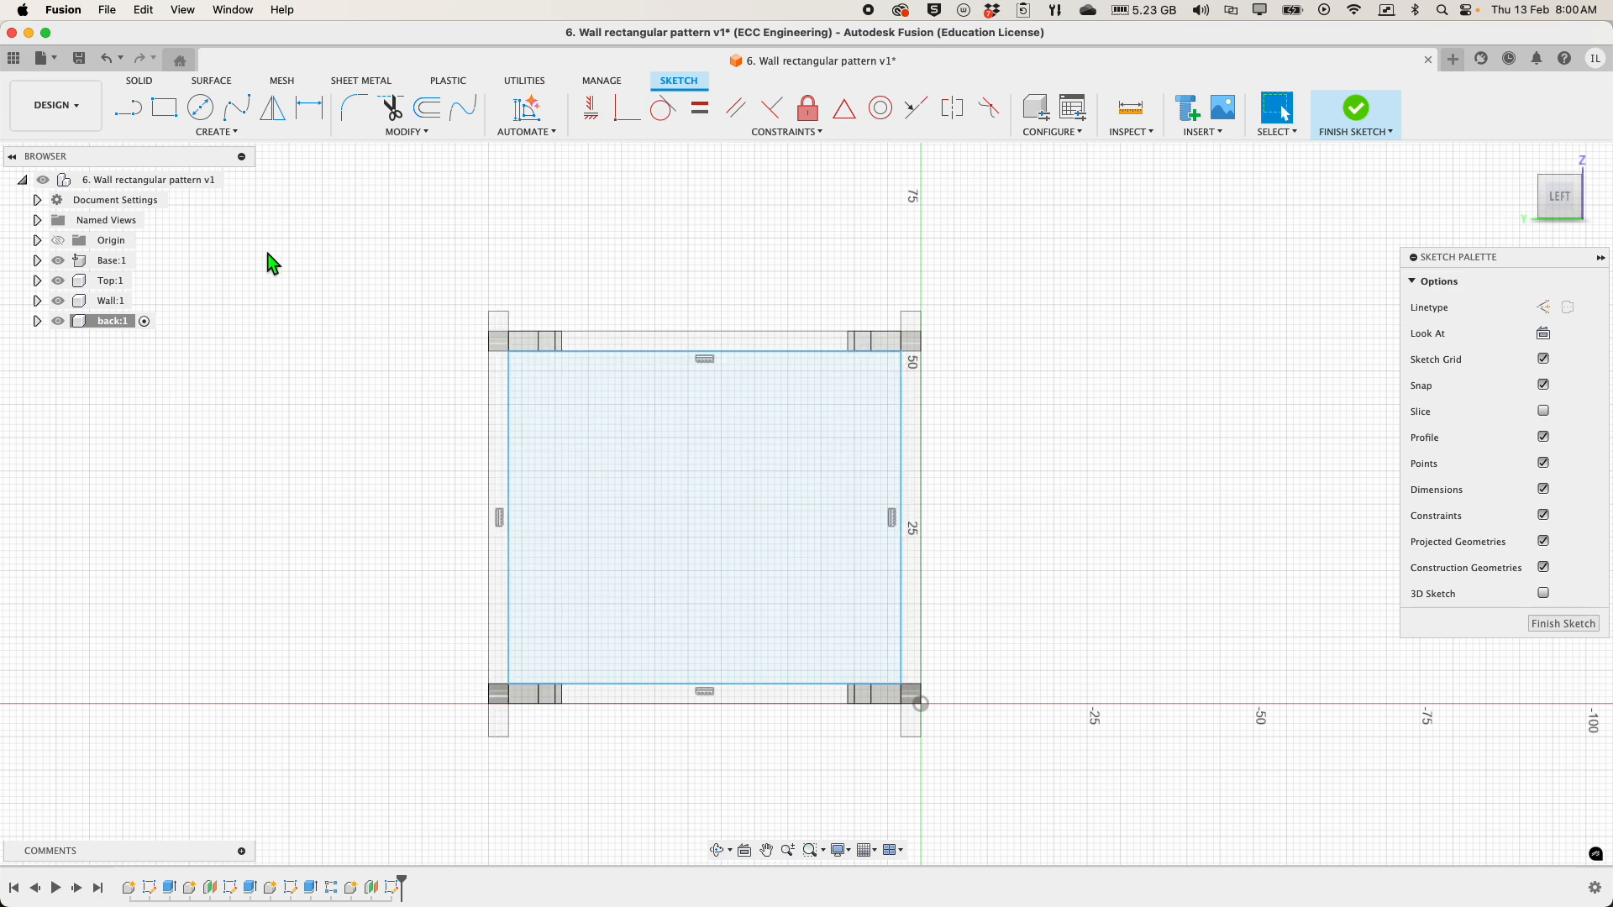
# - Sketch a tab rectangle outward from the panel's left edge, 15 mm high and as wide as the thickness parameter
pyautogui.click(210, 136)
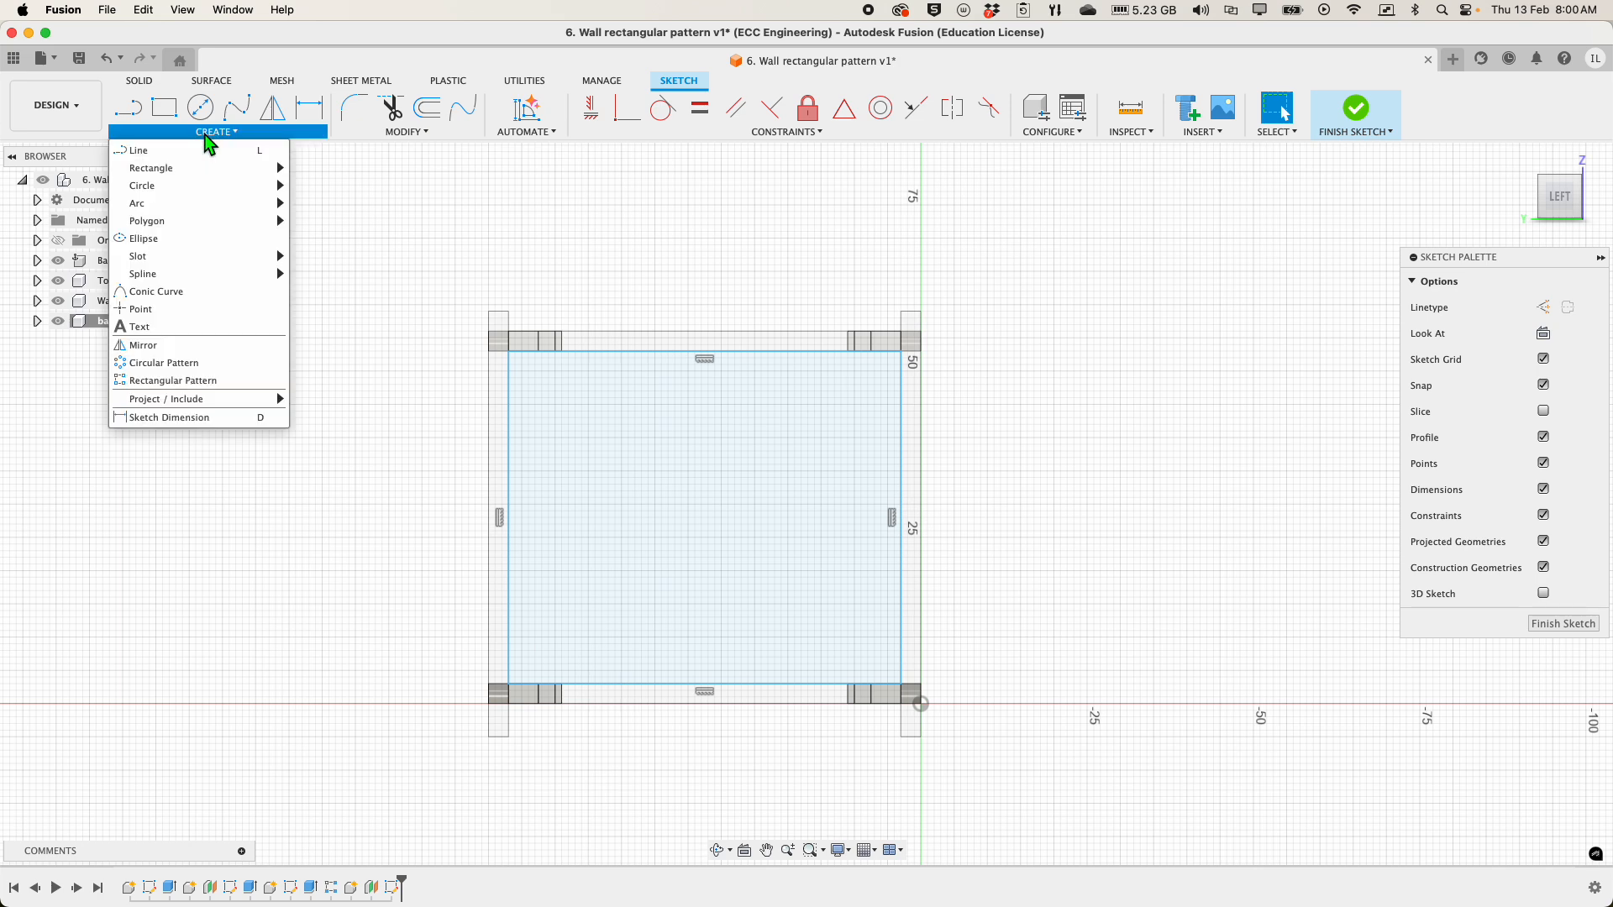
pyautogui.click(163, 111)
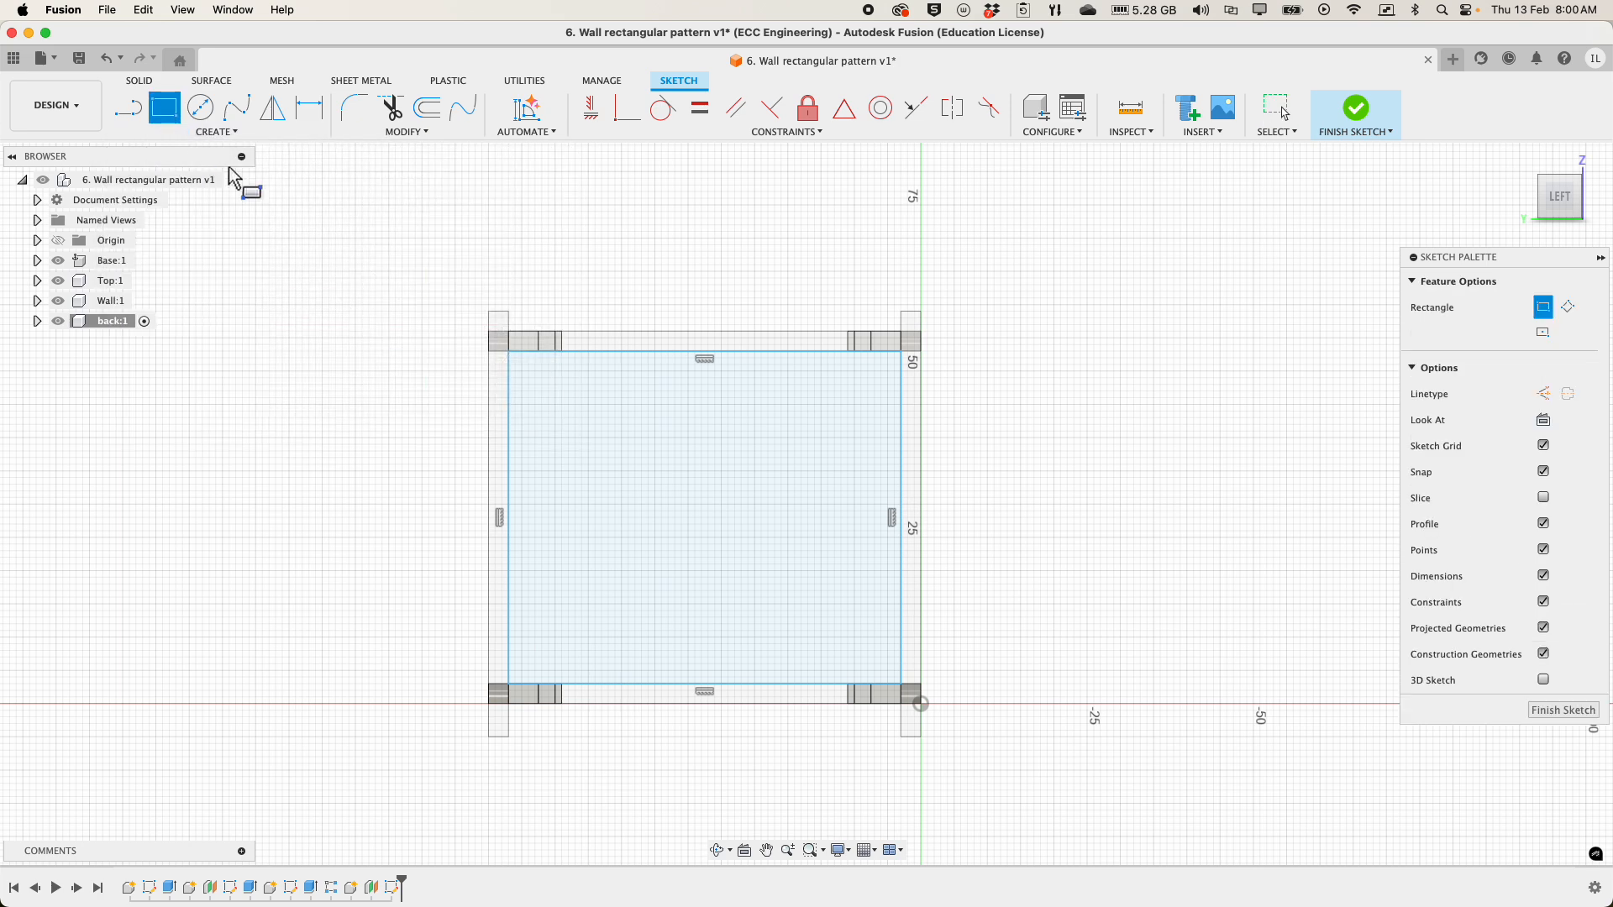
pyautogui.scroll(2, 454, 445)
pyautogui.scroll(2, 353, 227)
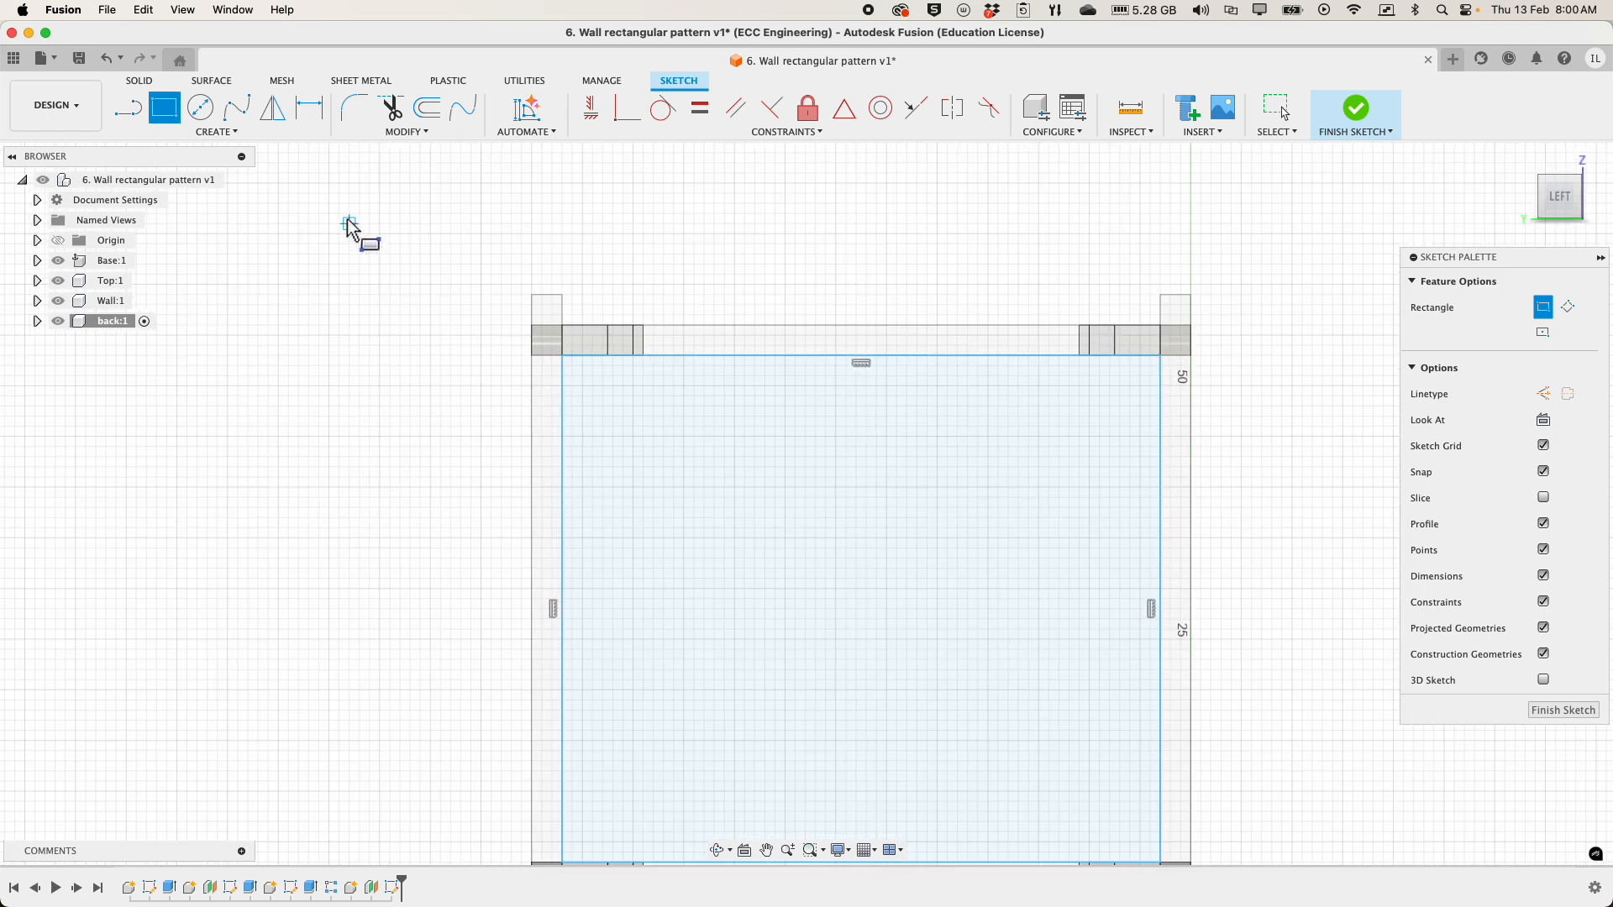
pyautogui.scroll(-6, 461, 342)
pyautogui.scroll(4, 563, 593)
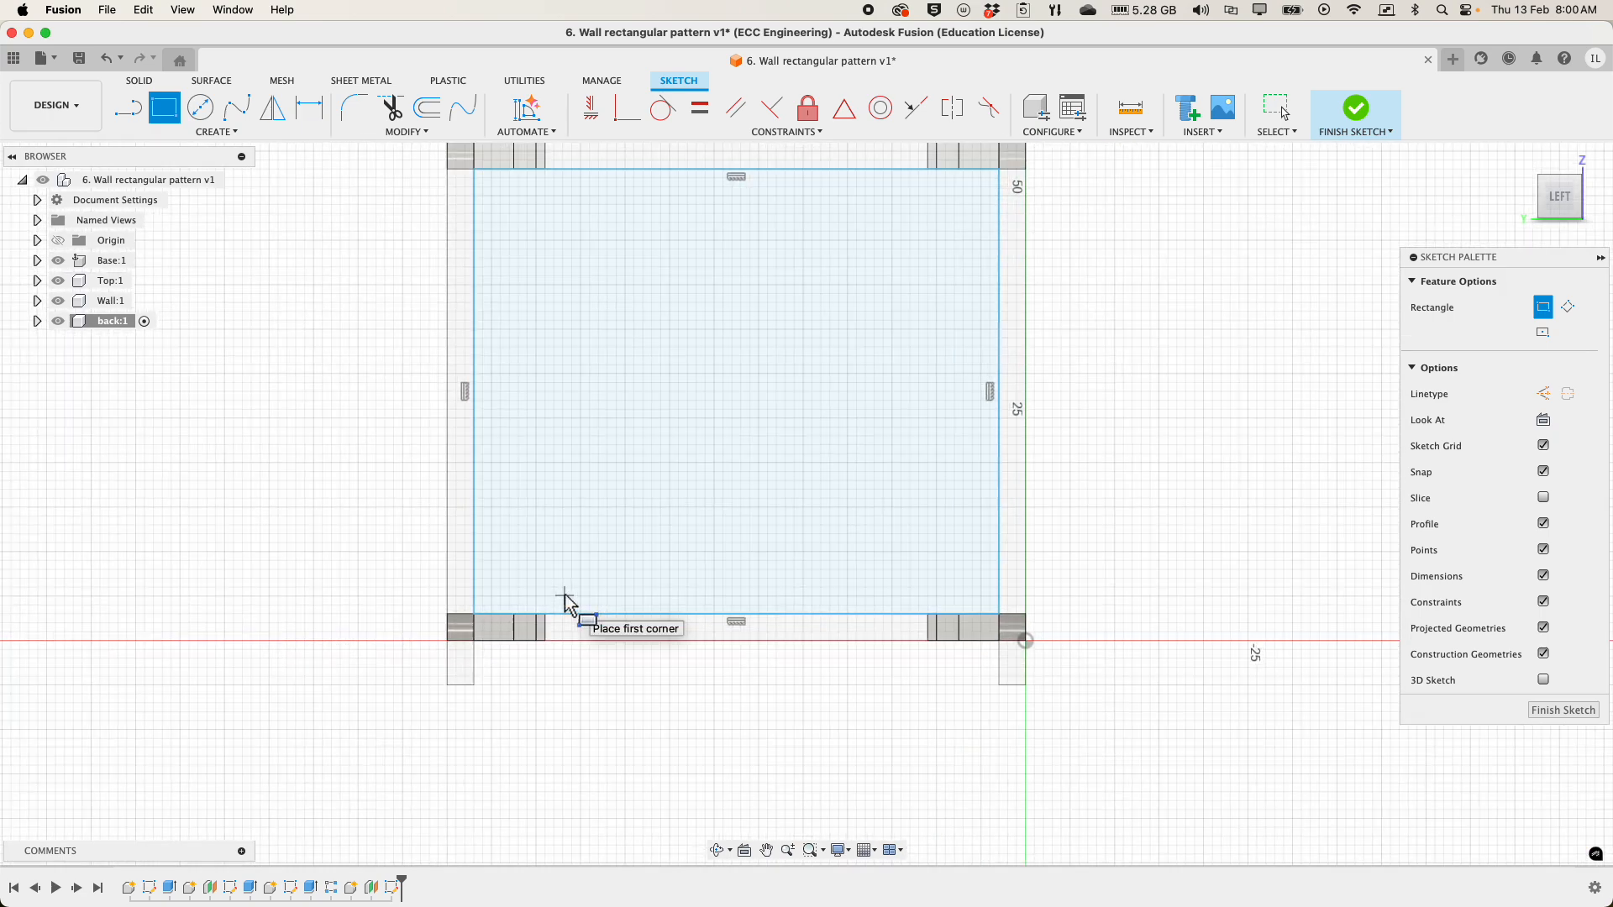
pyautogui.scroll(1, 486, 252)
pyautogui.scroll(-1, 483, 217)
pyautogui.scroll(-5, 364, 486)
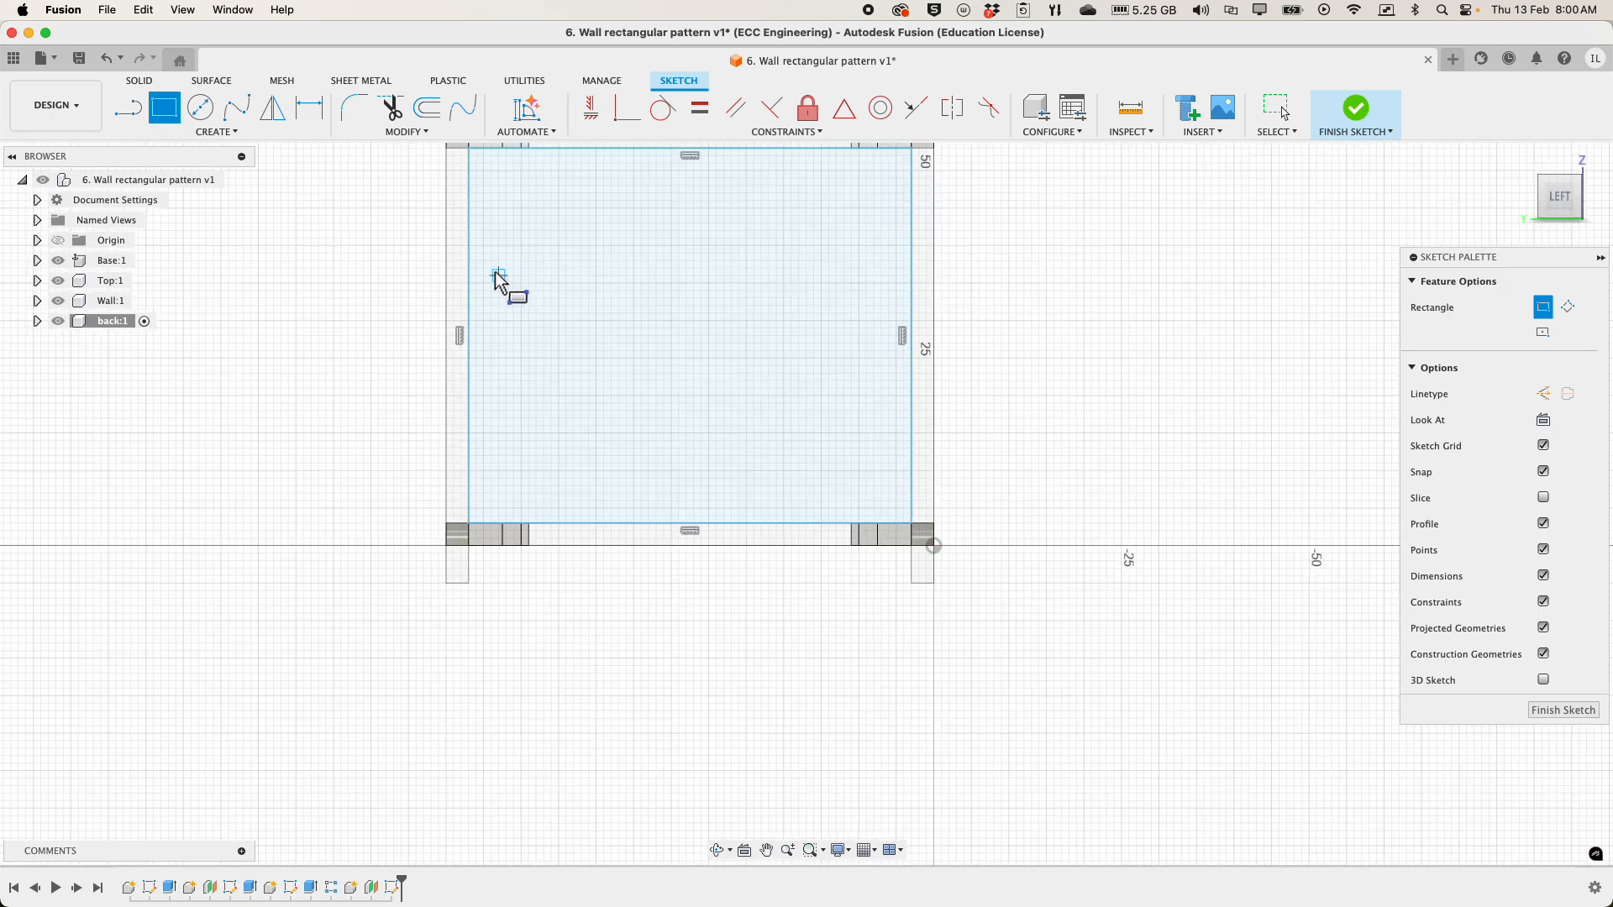
pyautogui.scroll(4, 479, 260)
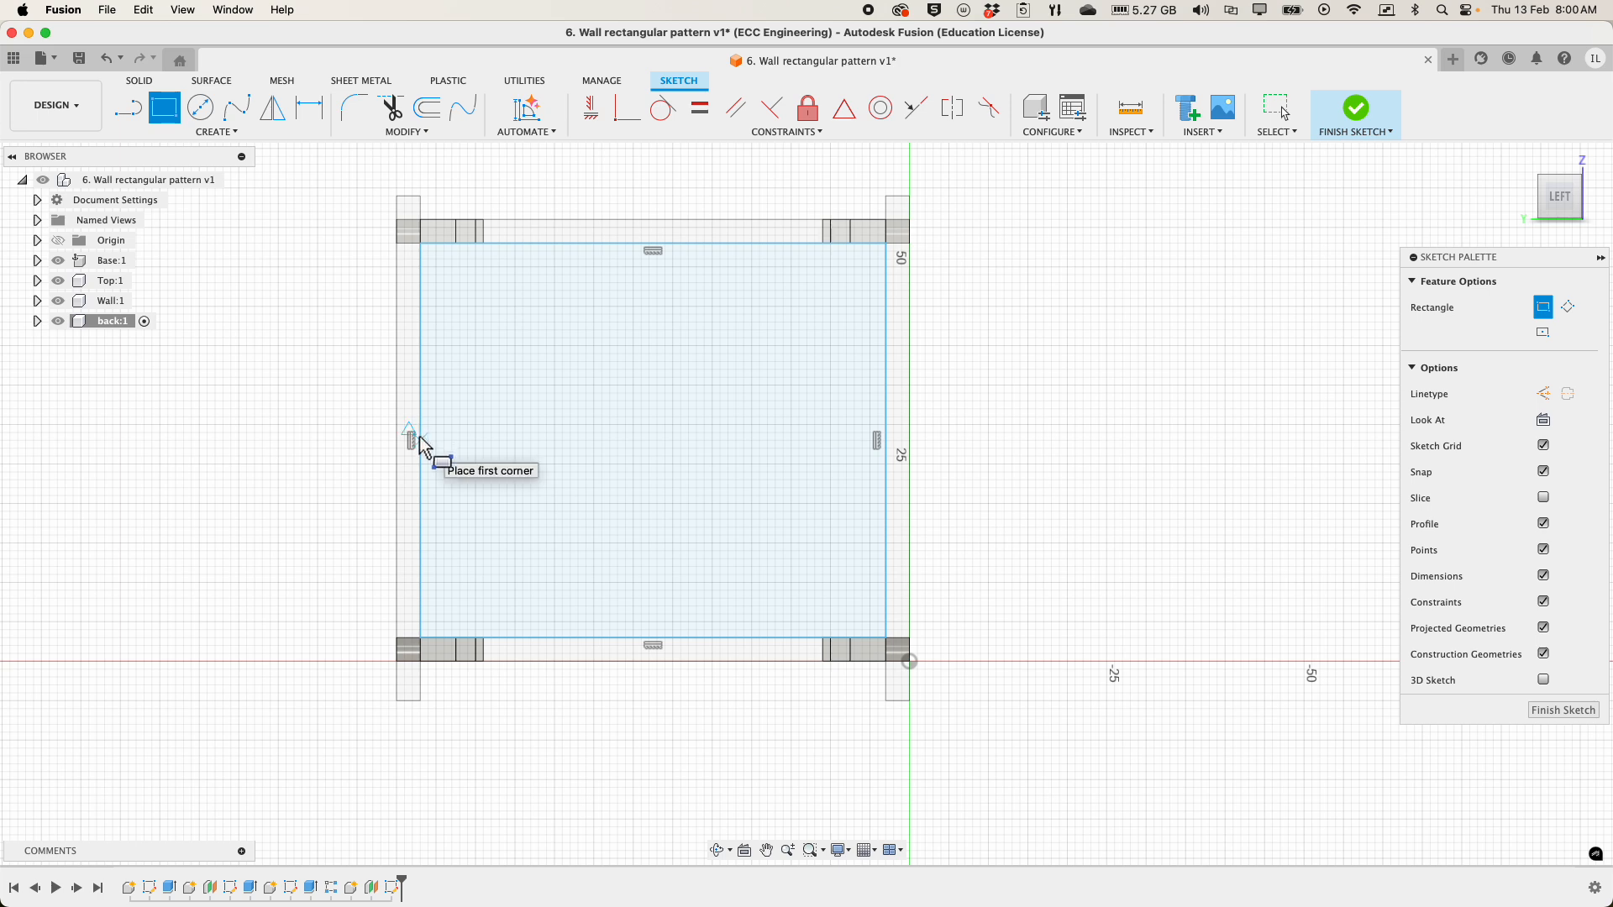
pyautogui.click(421, 393)
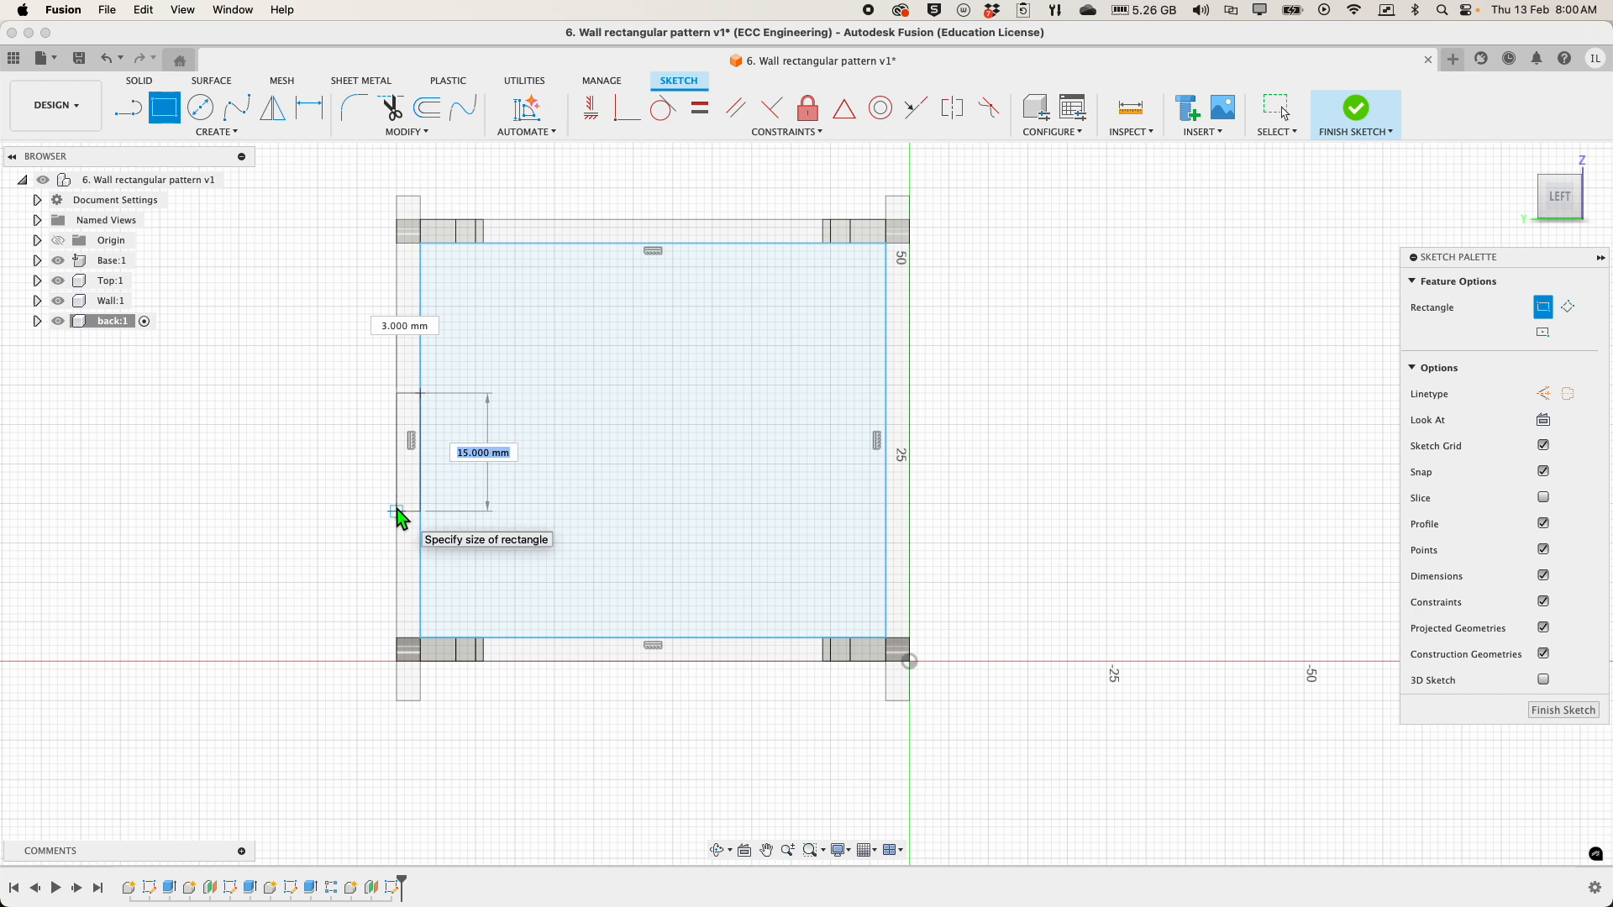
pyautogui.write('15')
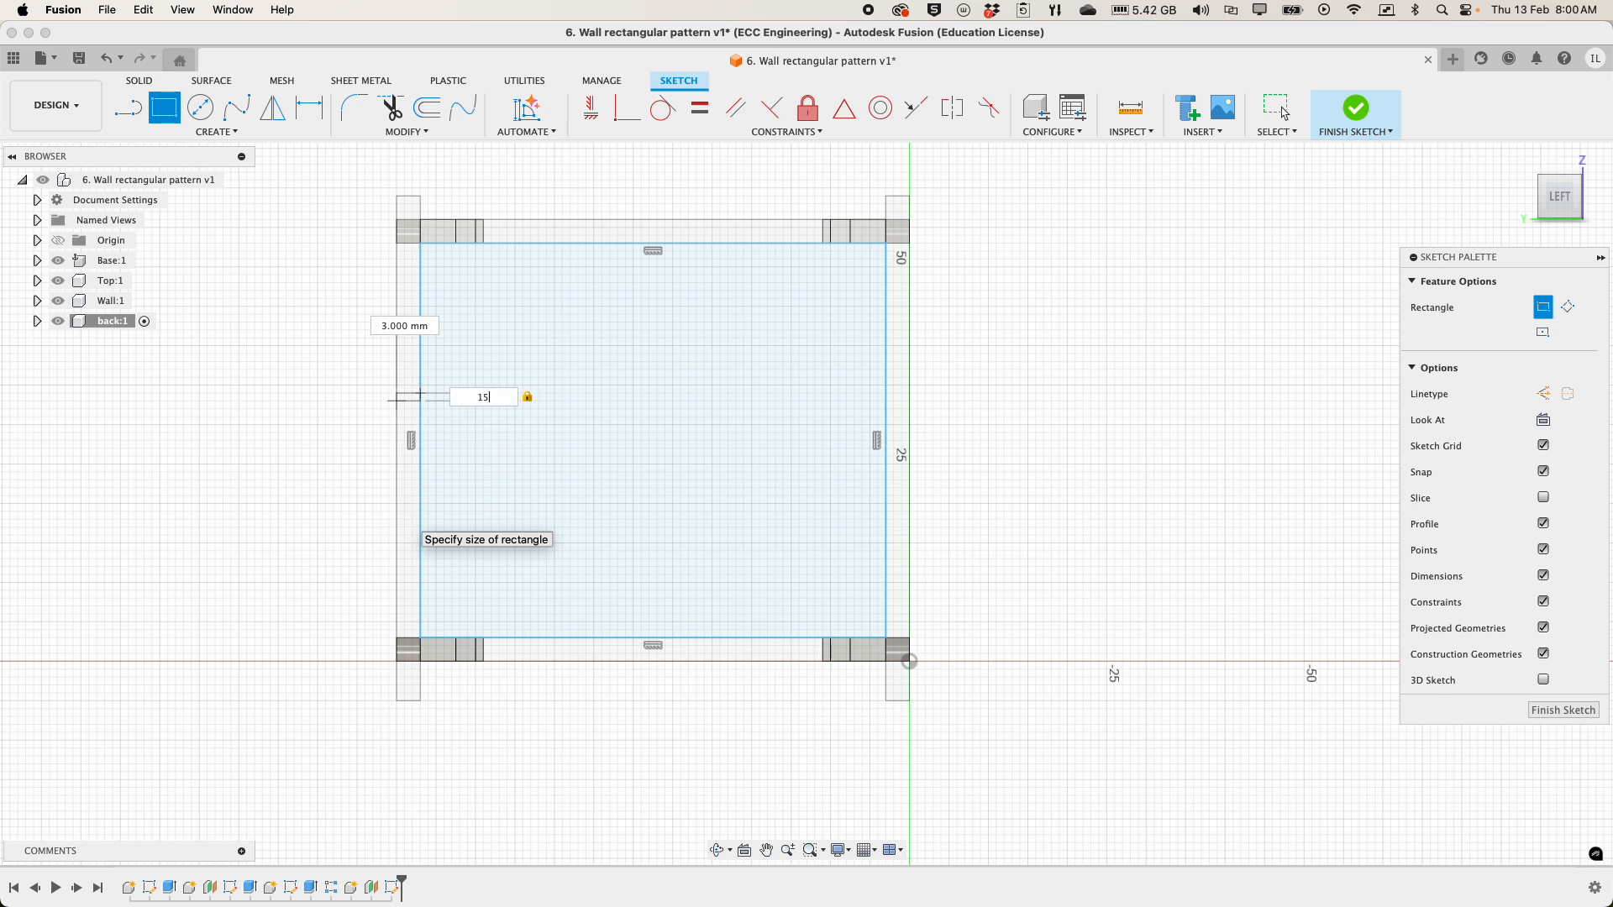
pyautogui.press('Tab')
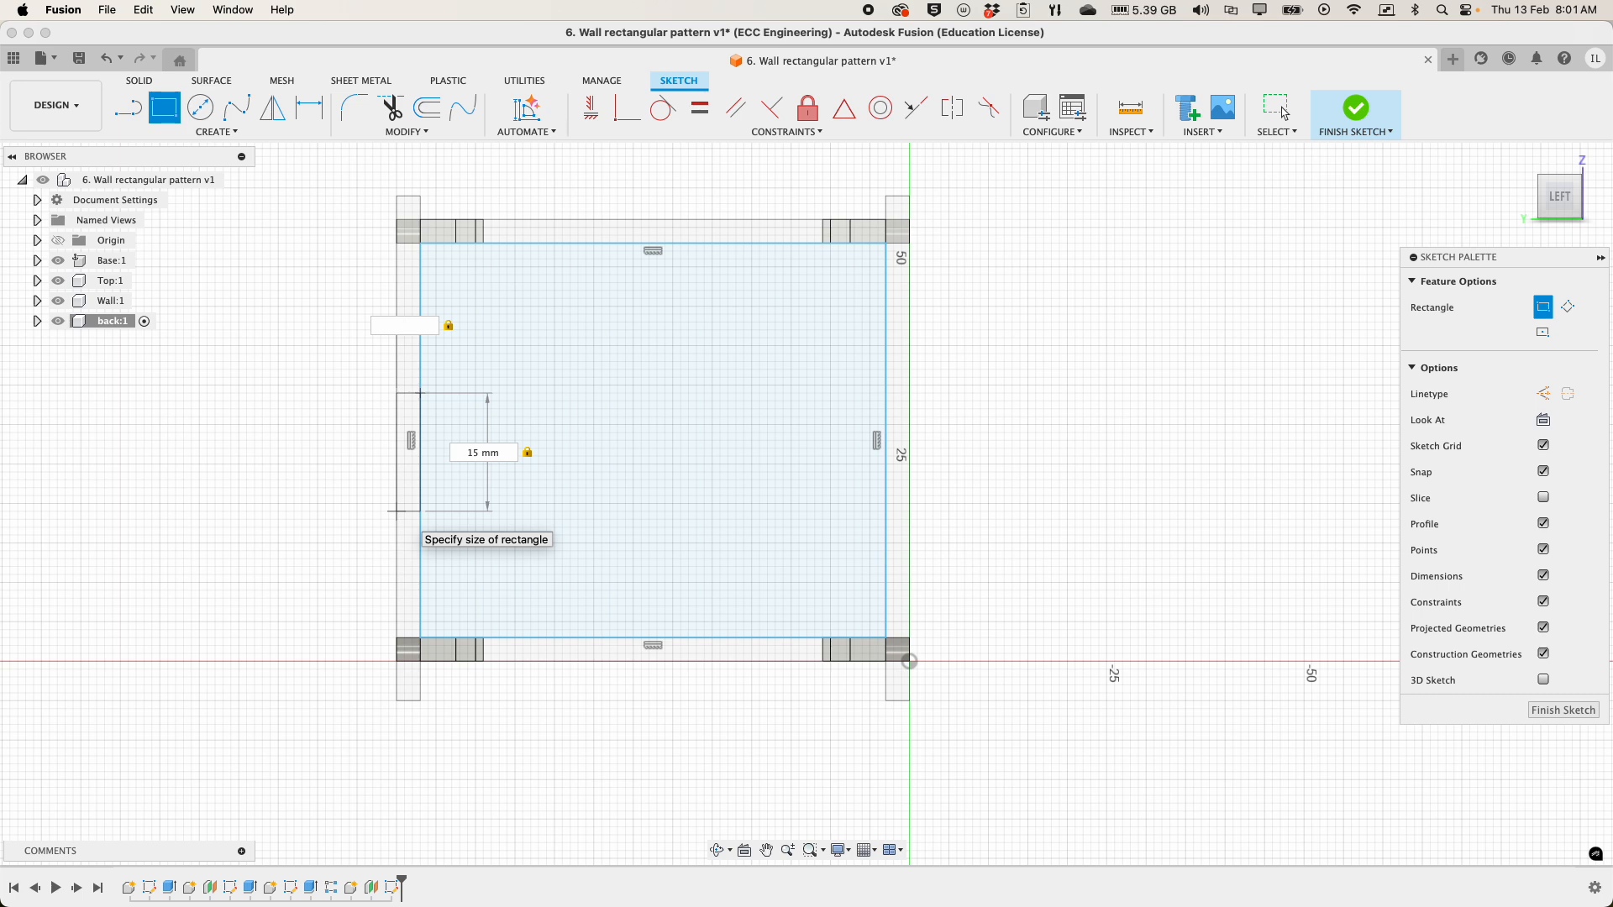
pyautogui.write('t')
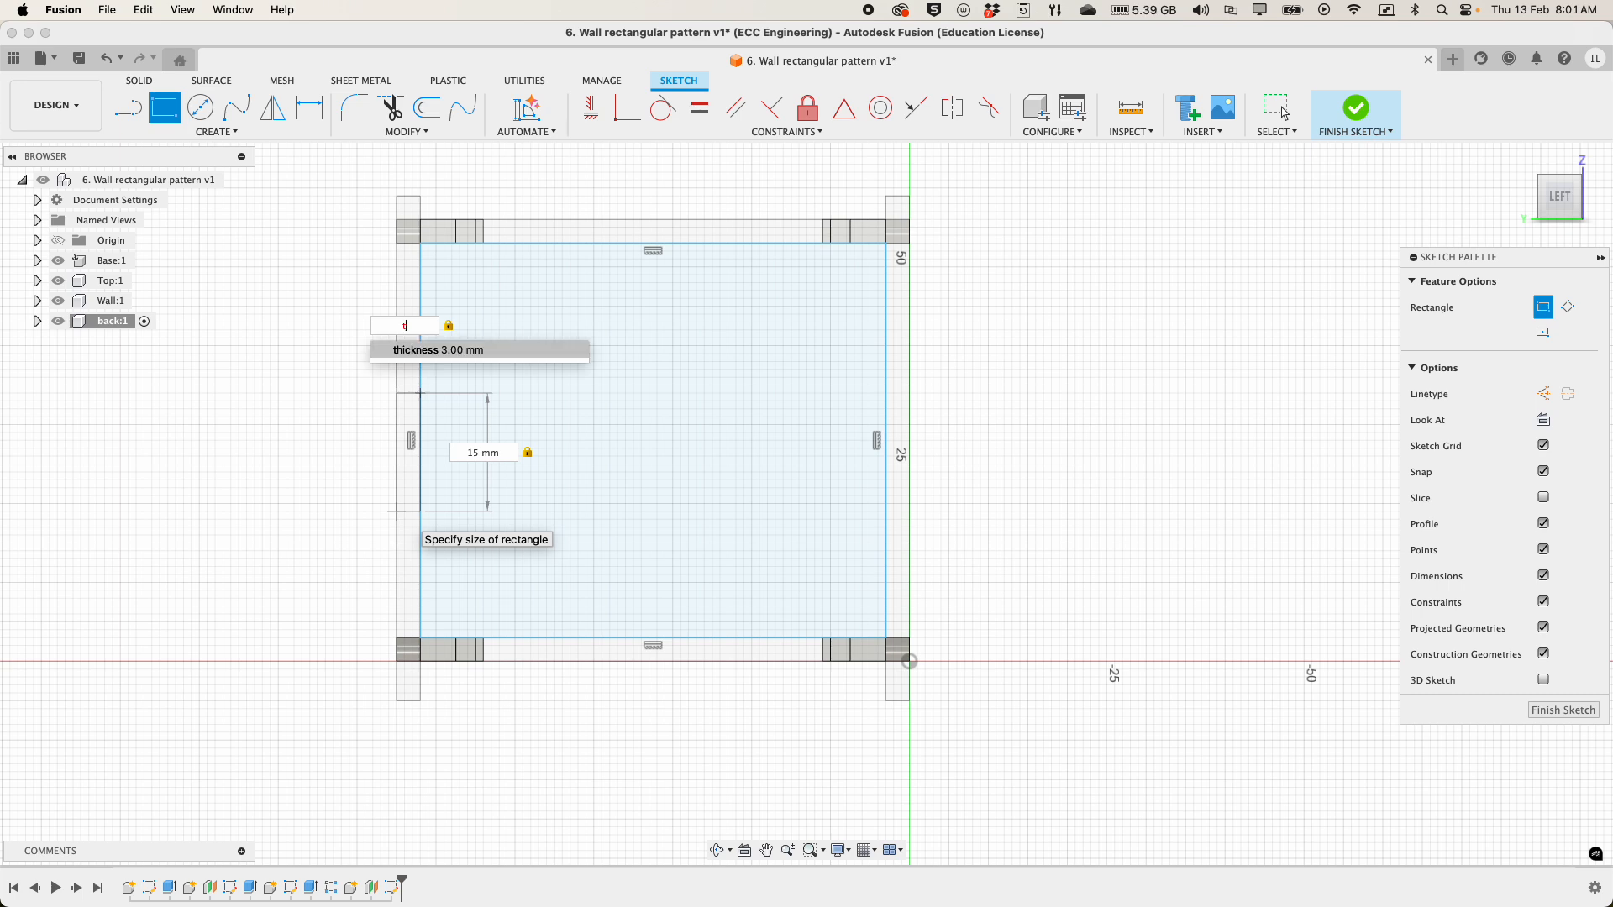
pyautogui.click(416, 351)
pyautogui.press('Tab')
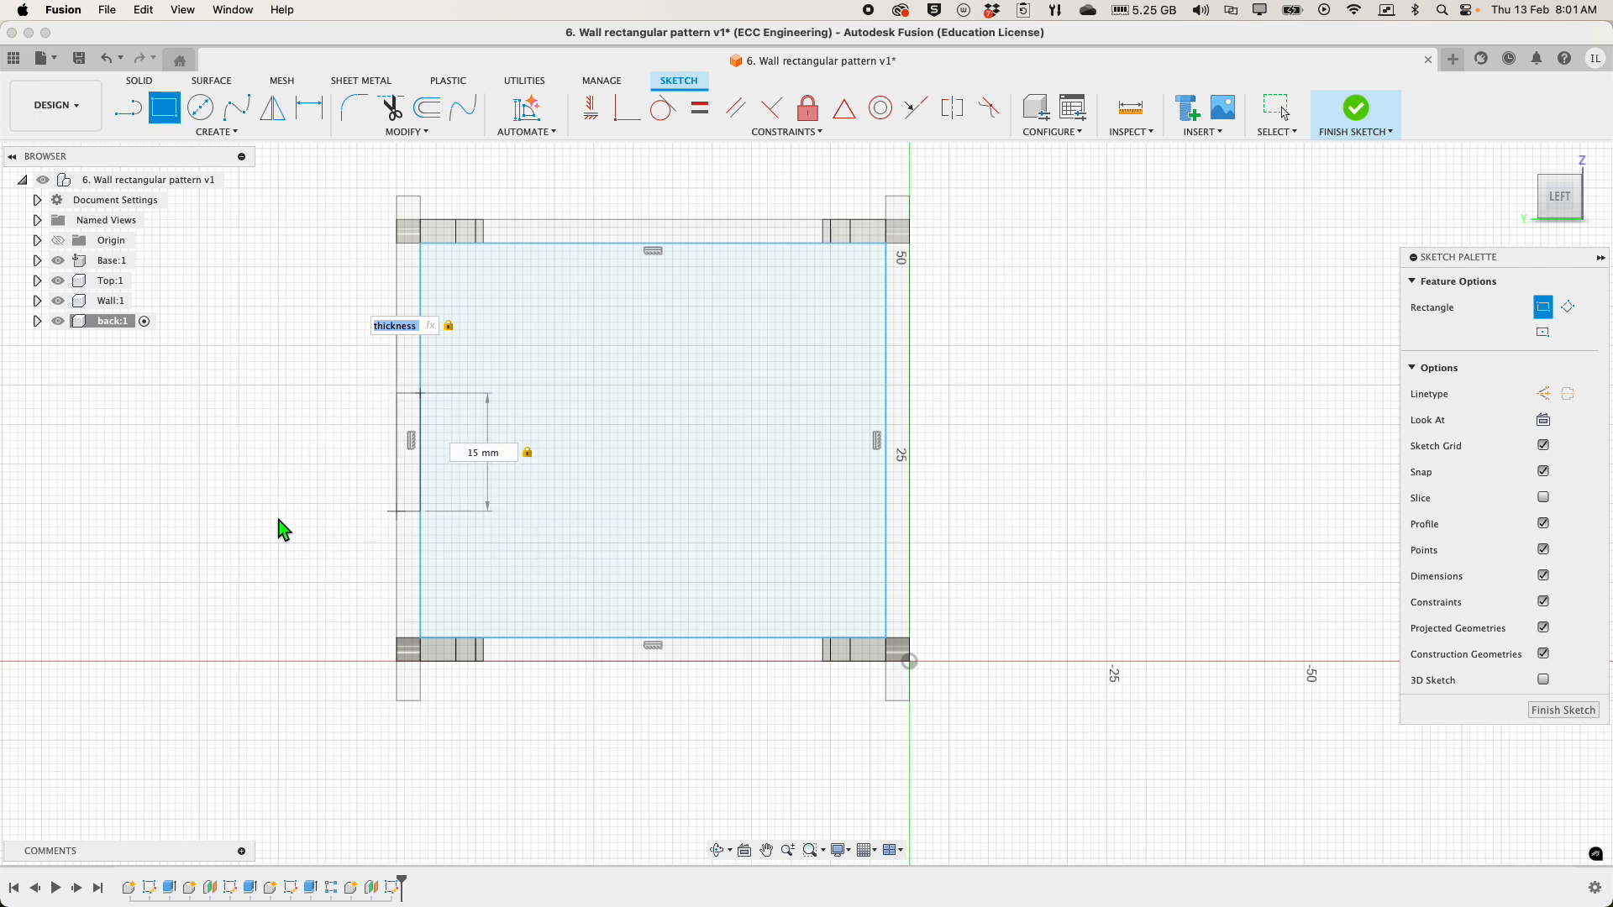
pyautogui.press('Return')
pyautogui.press('Escape')
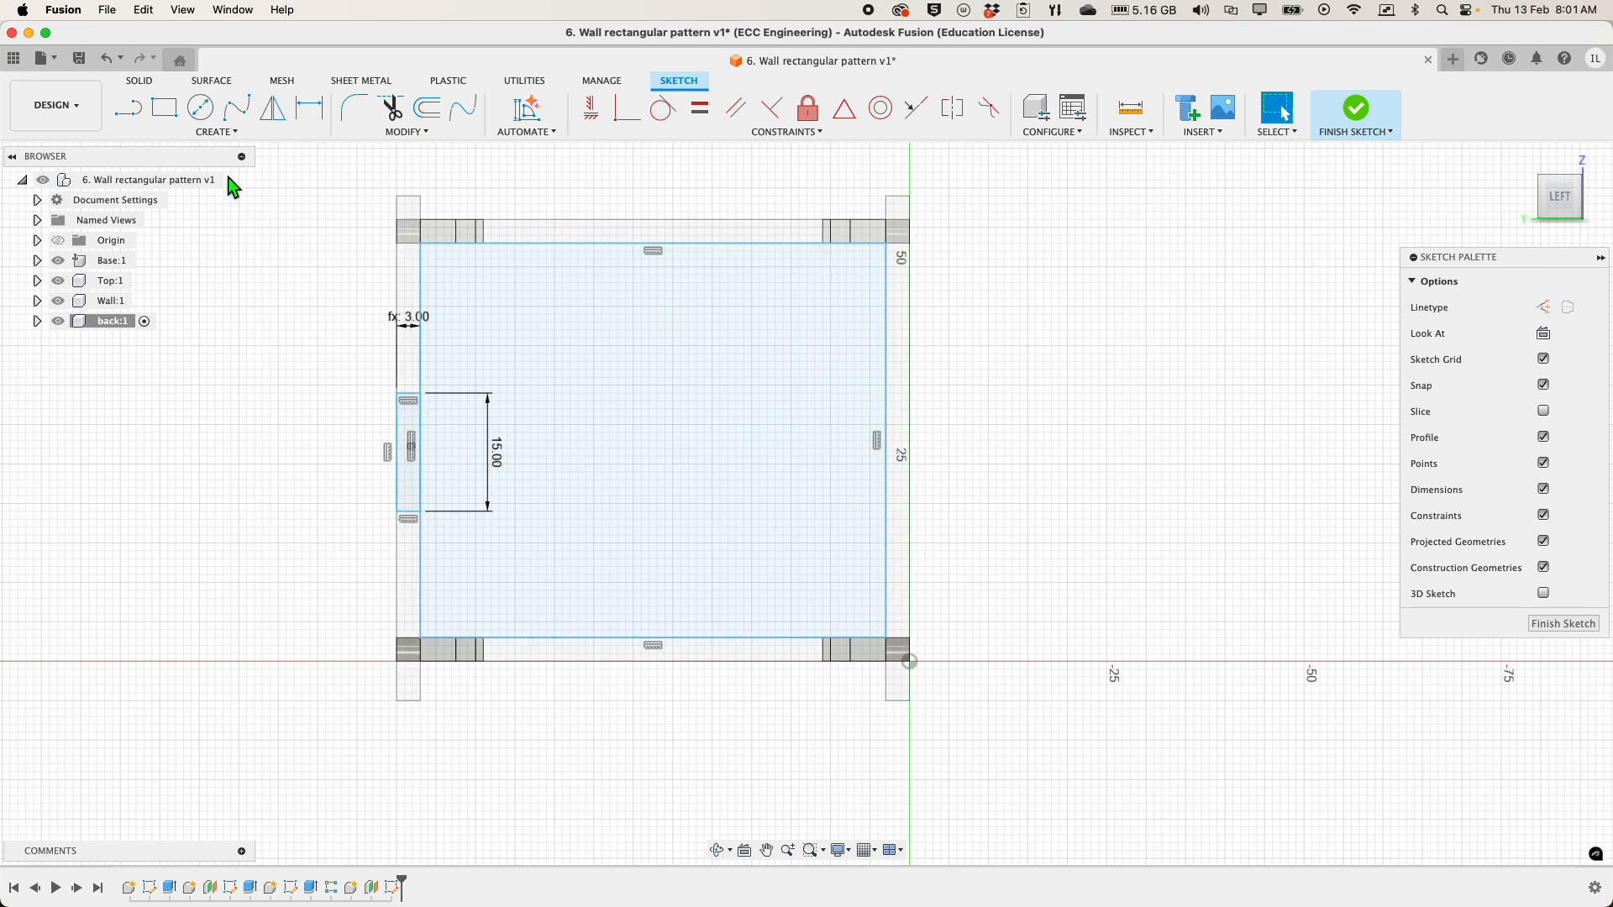
# - Sketch a tab rectangle outward from the panel's right edge, 15 mm high and as wide as the thickness parameter
pyautogui.click(179, 126)
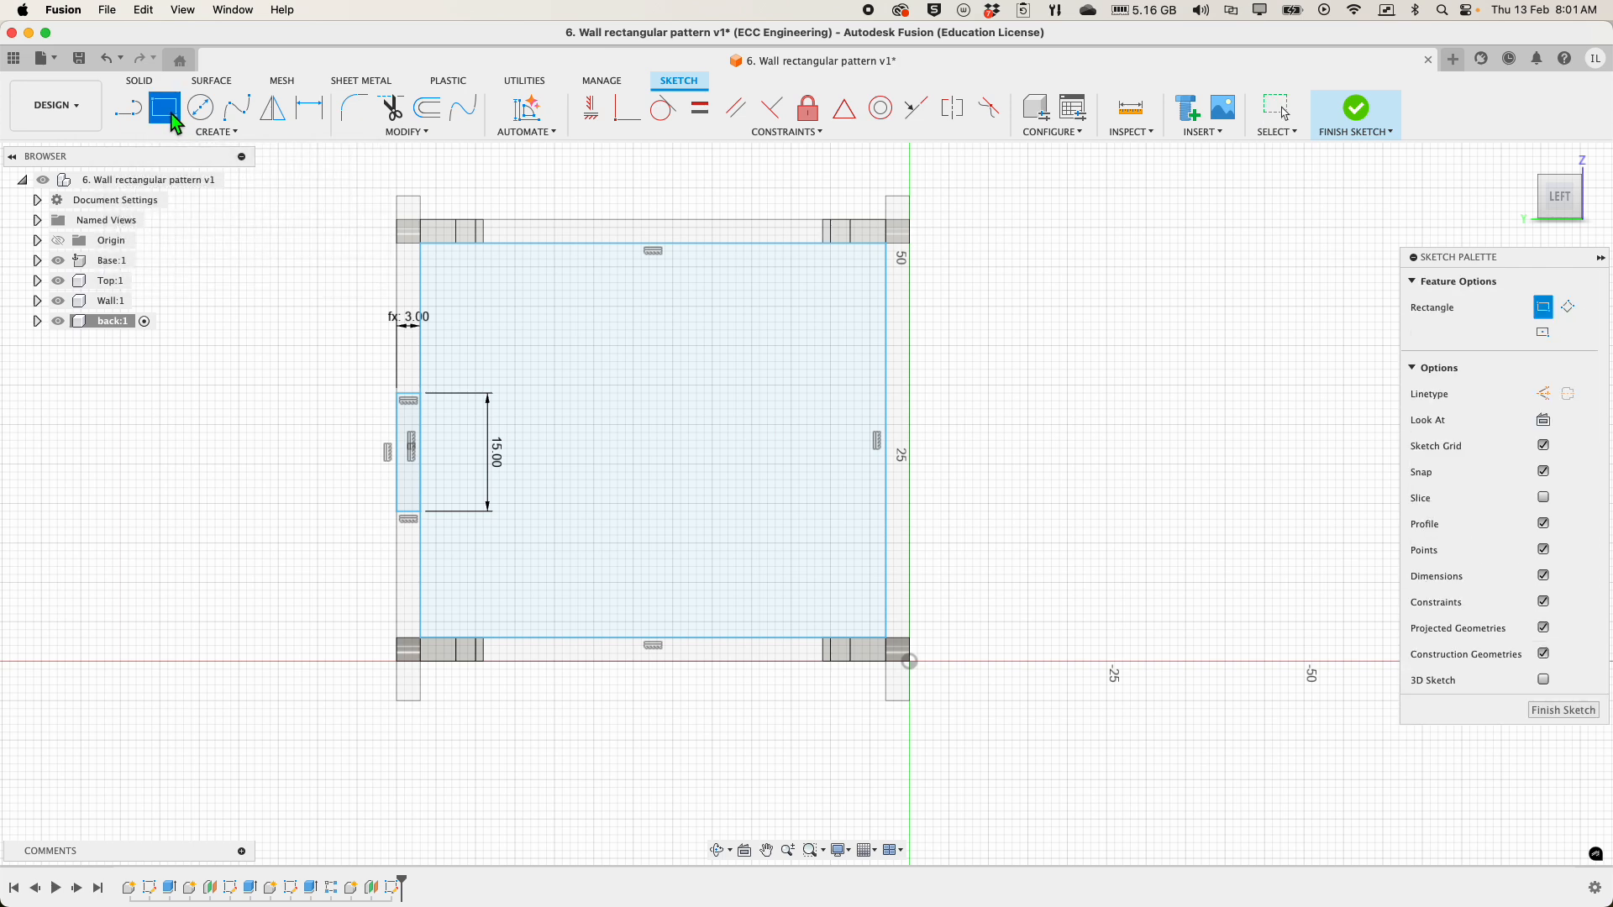
pyautogui.click(885, 386)
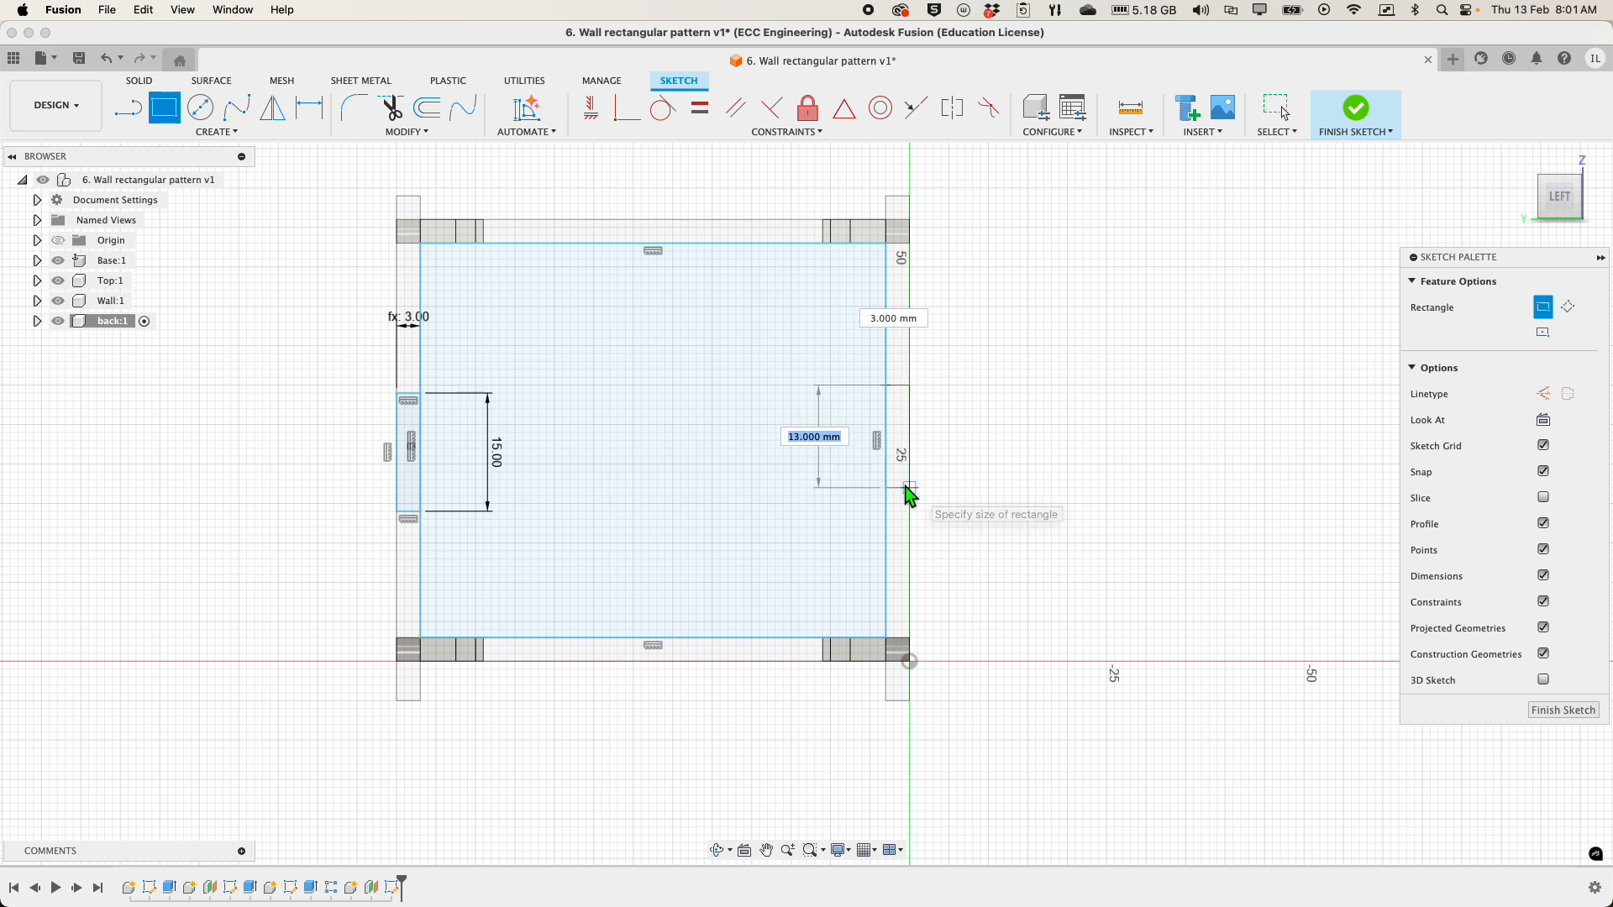
pyautogui.write('15')
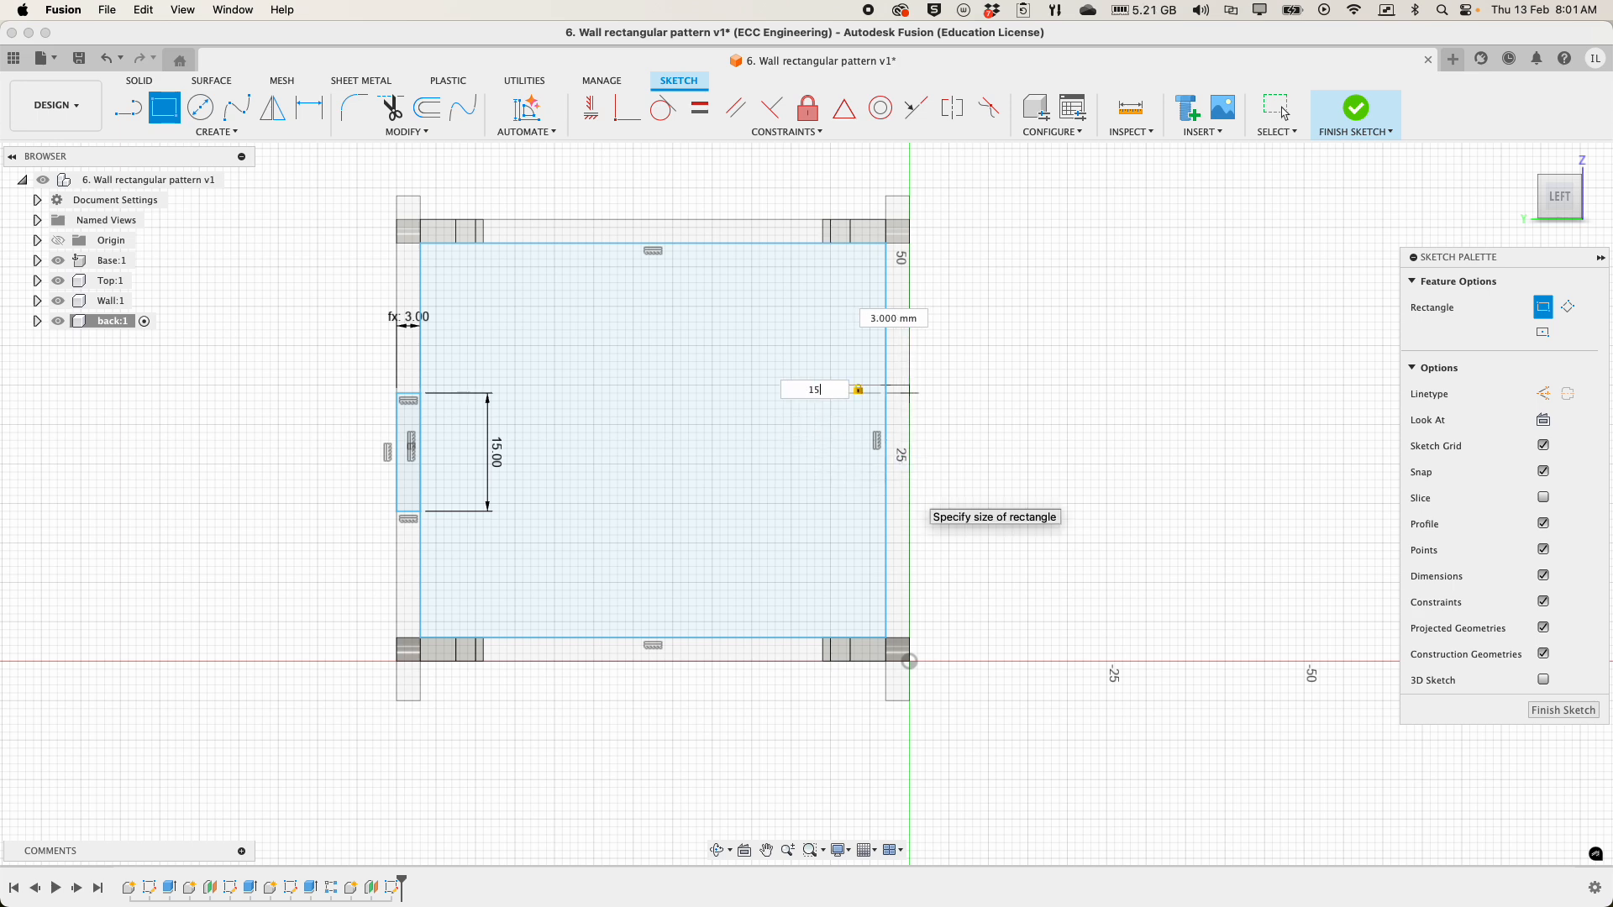
pyautogui.press('Tab')
pyautogui.write('t')
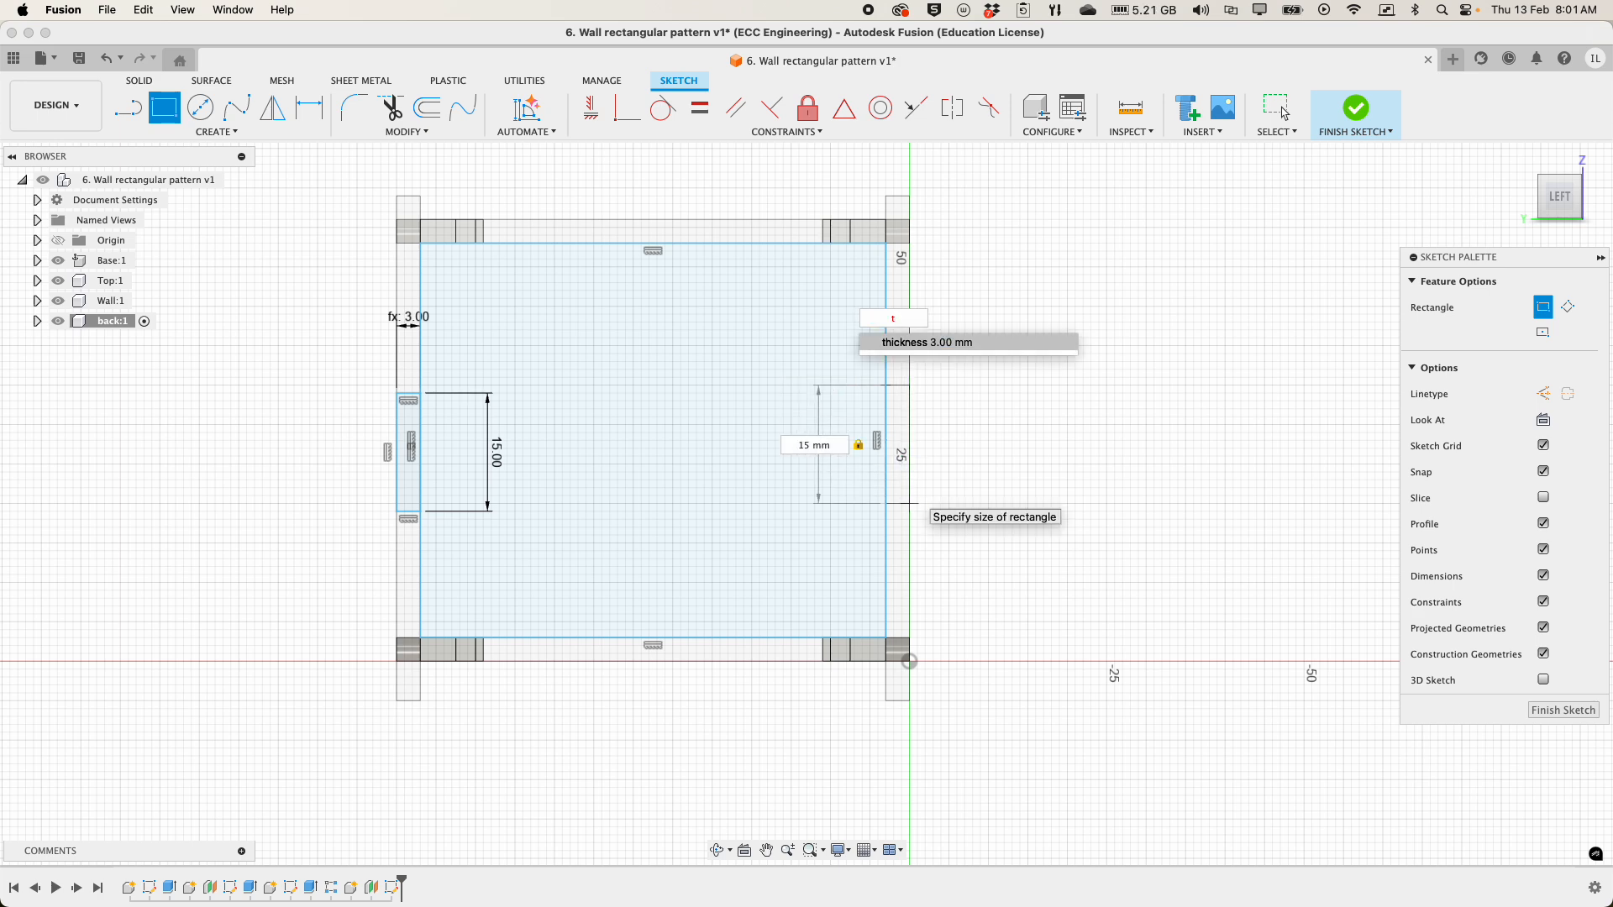
pyautogui.click(965, 342)
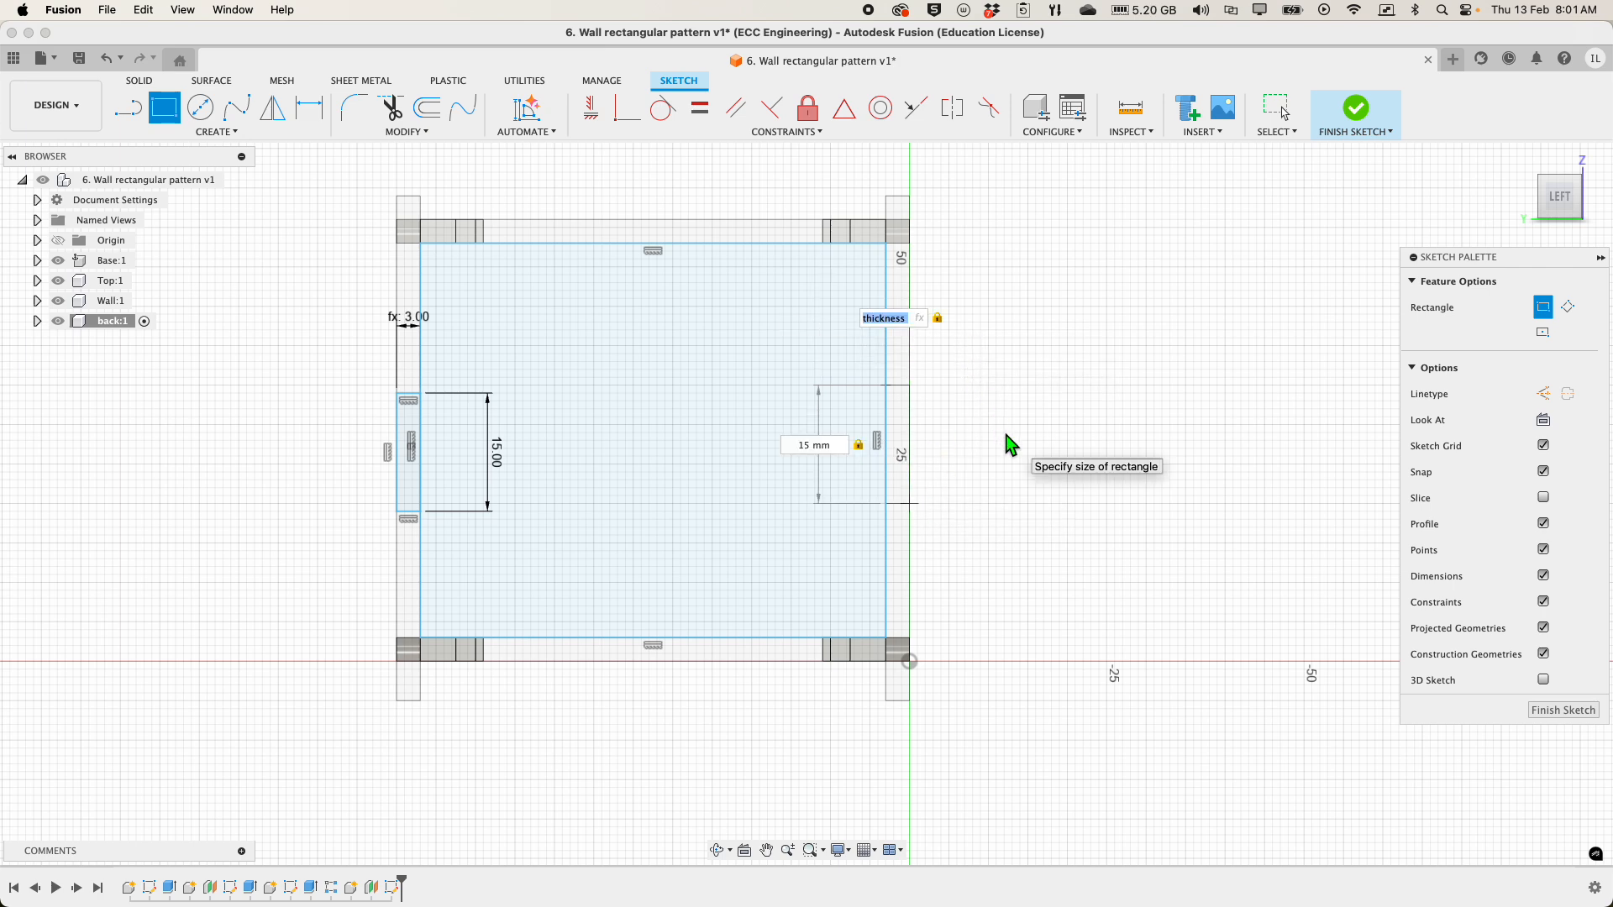
pyautogui.press('Return')
pyautogui.press('Escape')
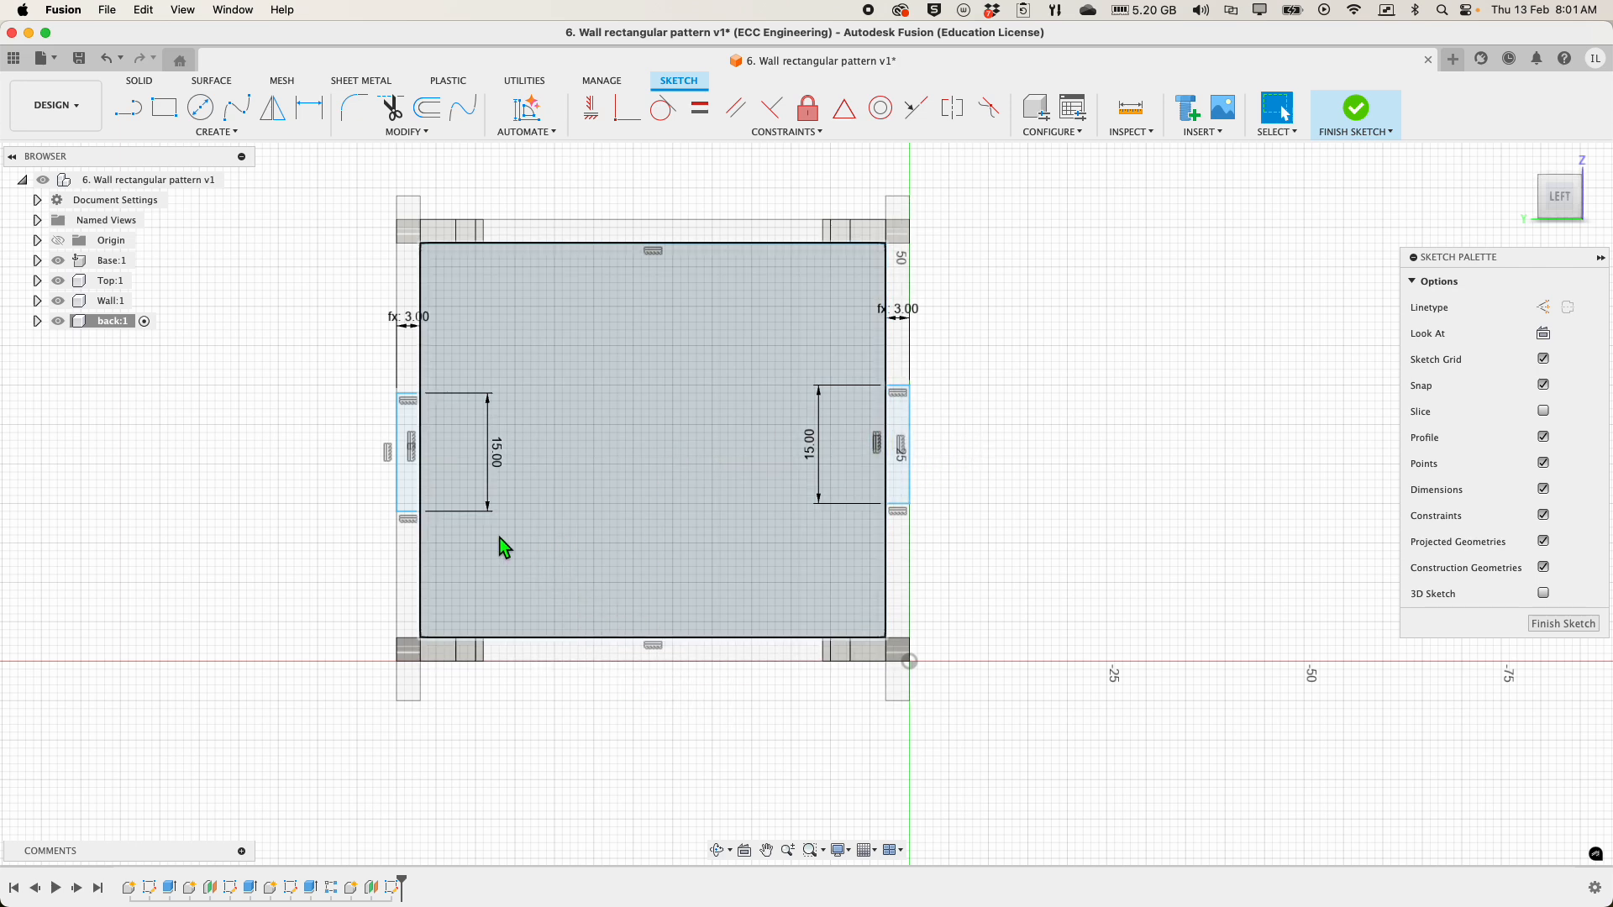
# - Sketch a tab rectangle below the panel's bottom edge, 15 mm wide and as deep as the thickness parameter
pyautogui.click(166, 118)
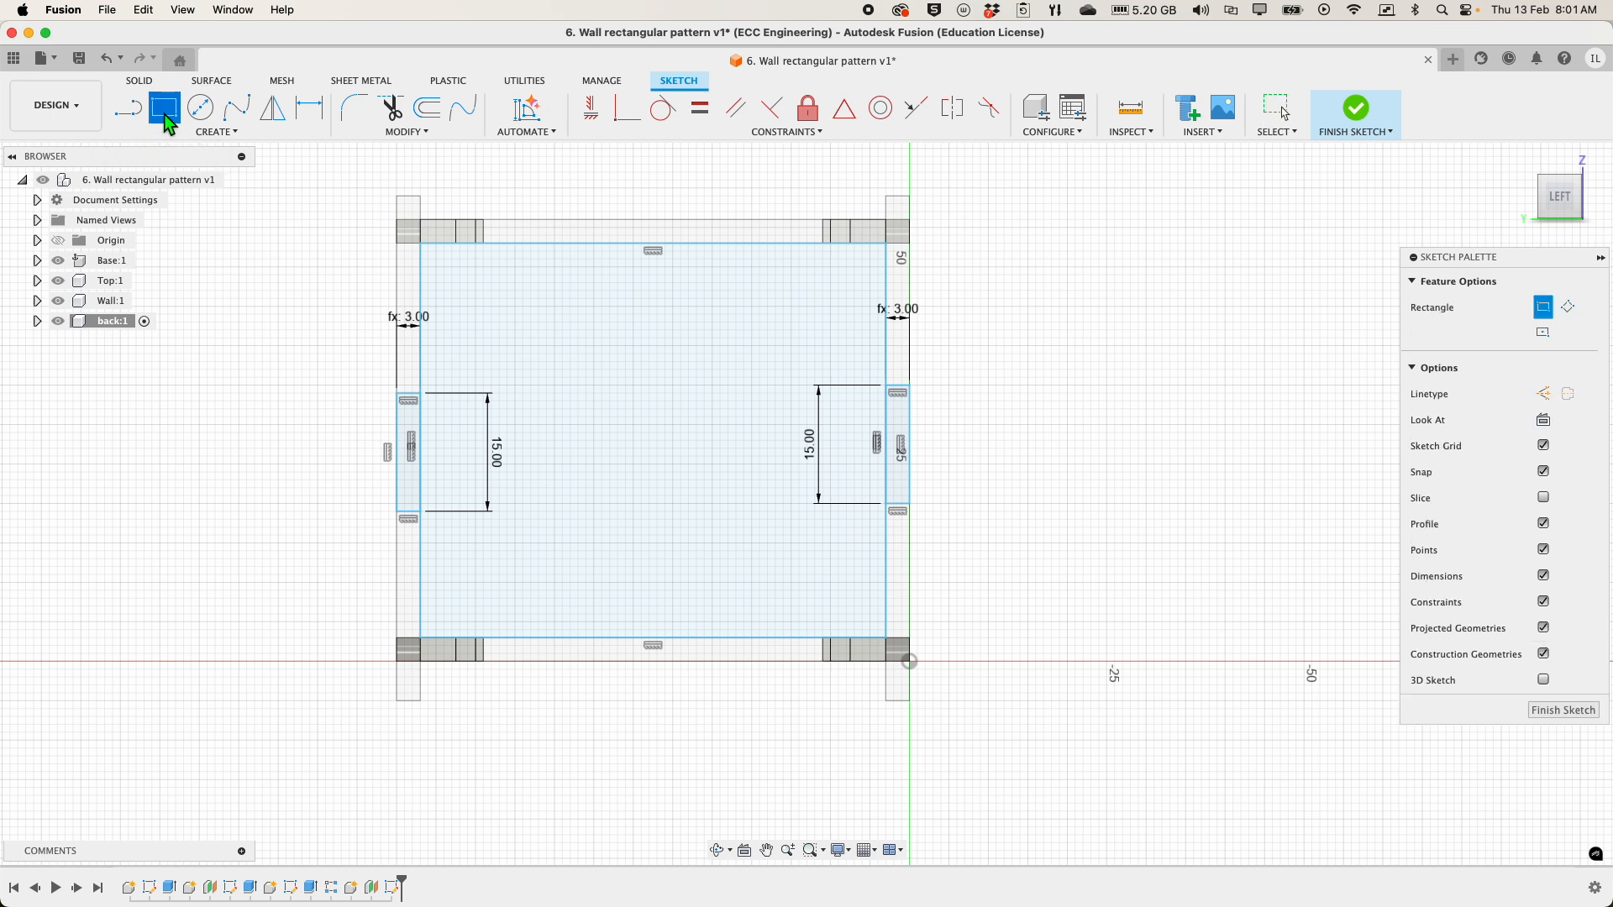
pyautogui.click(594, 637)
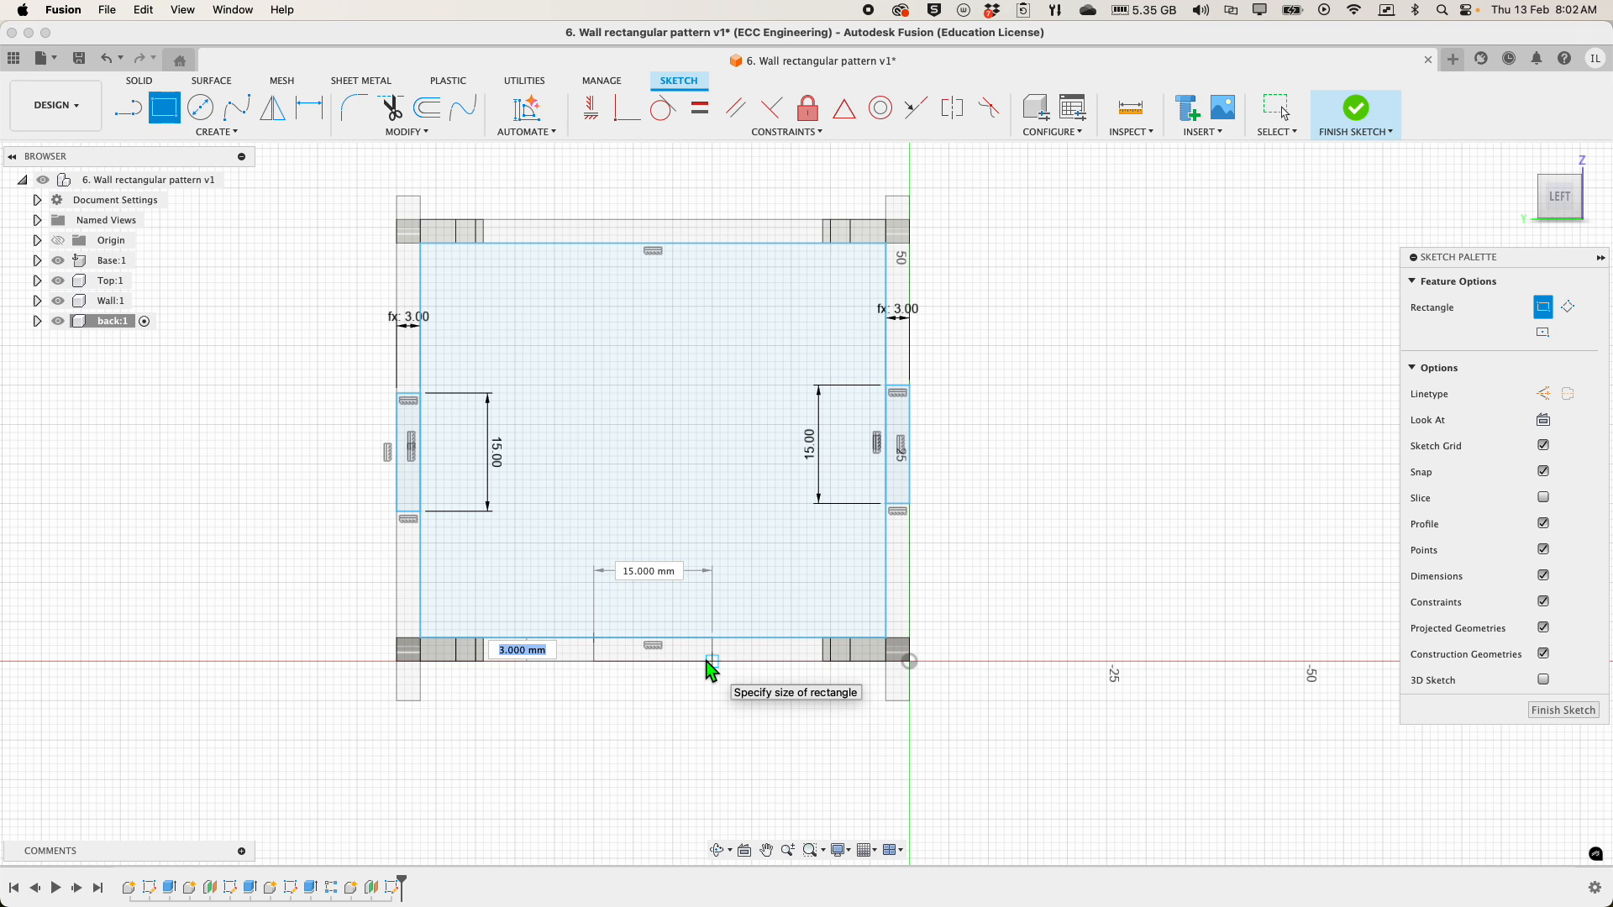
pyautogui.write('t')
pyautogui.click(664, 676)
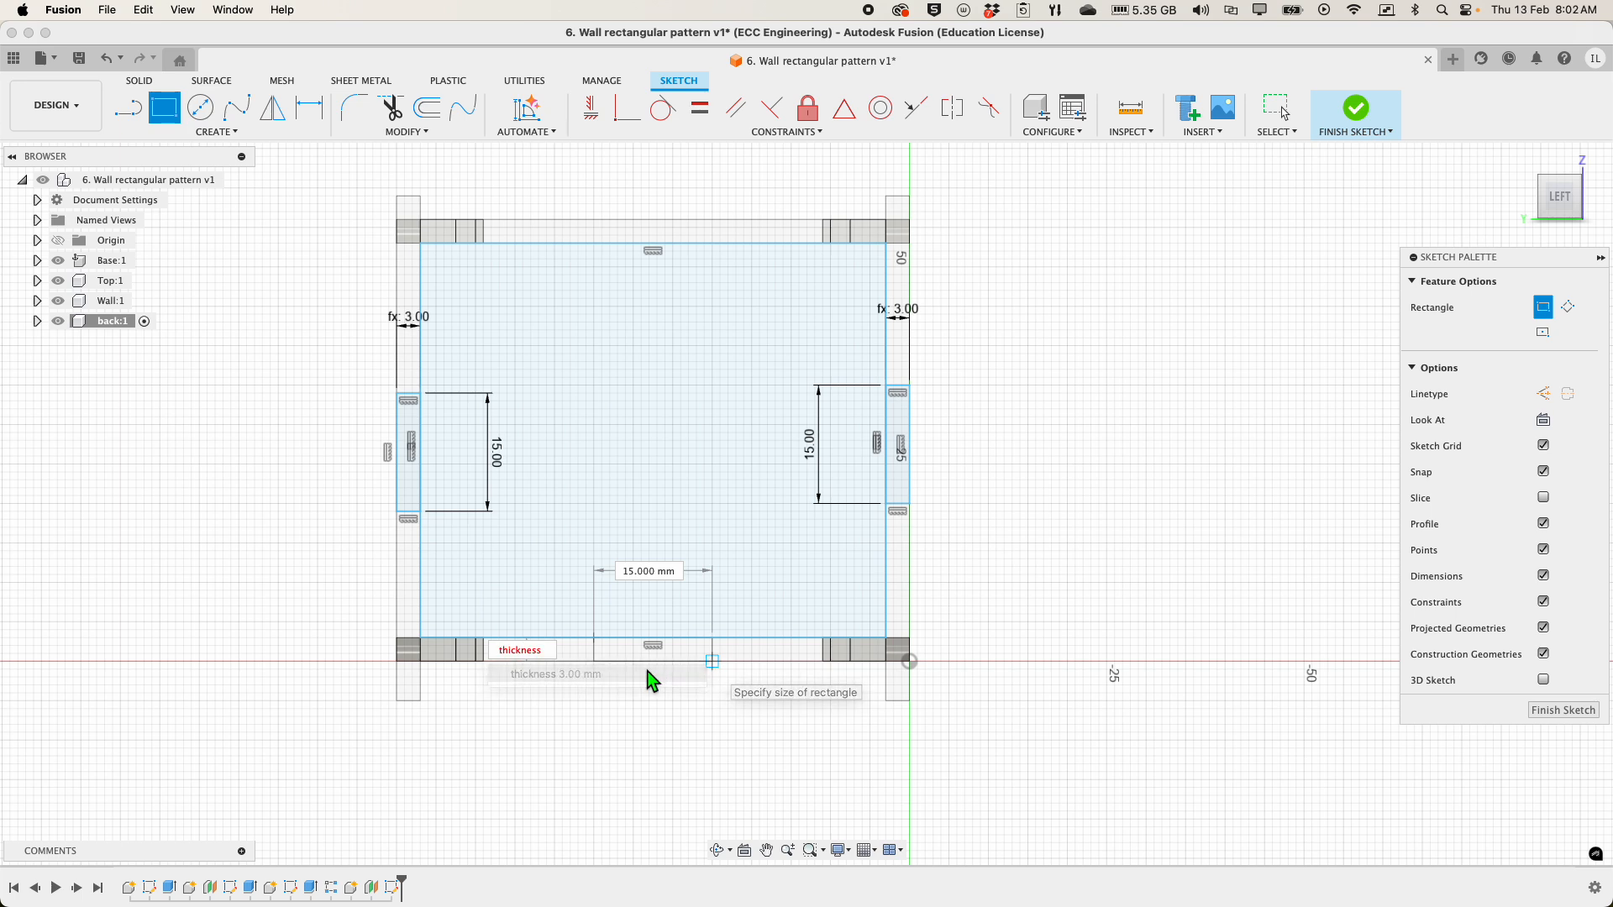
pyautogui.press('Tab')
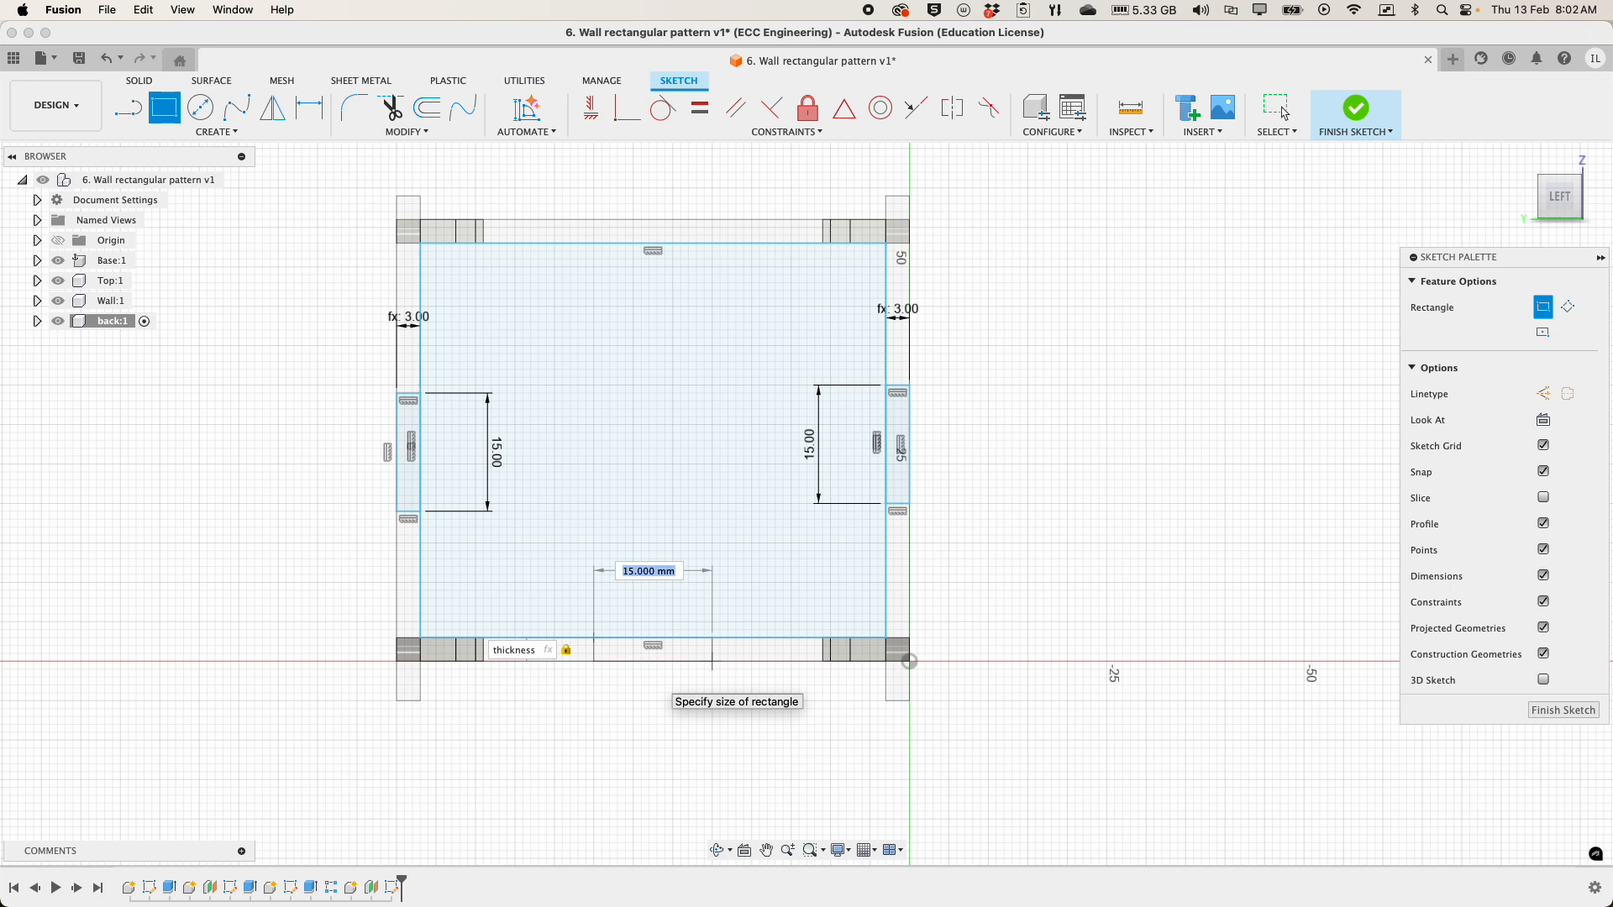
pyautogui.write('15')
pyautogui.press('Return')
pyautogui.click(1285, 114)
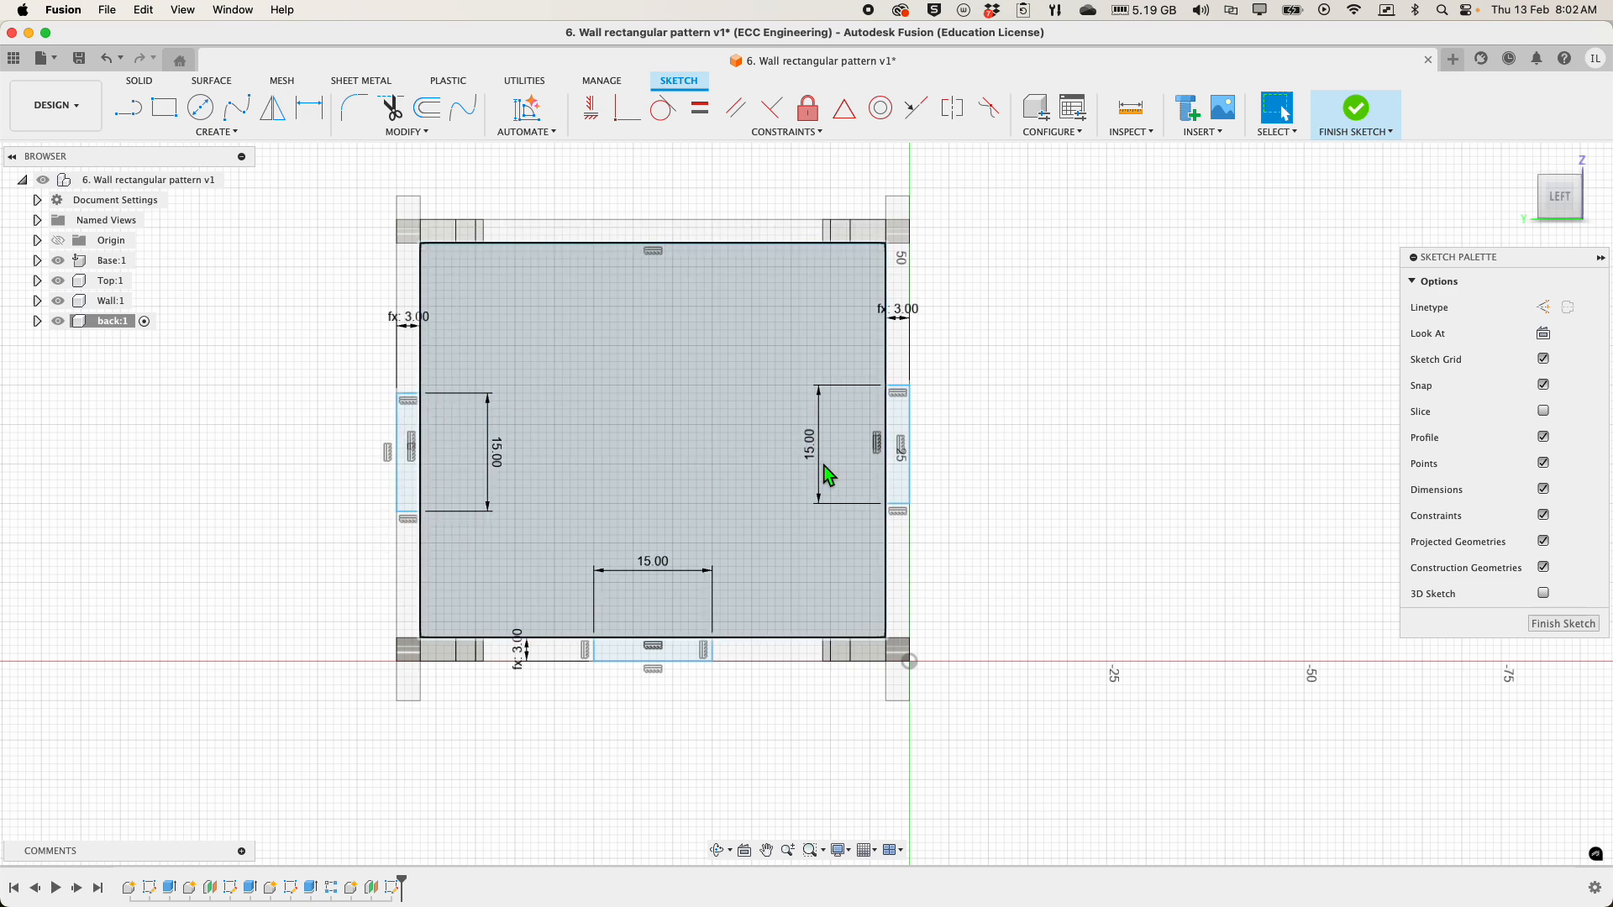
# - Measure the gap between the panel's top edge and the left tab's upper edge without placing a dimension
pyautogui.click(309, 108)
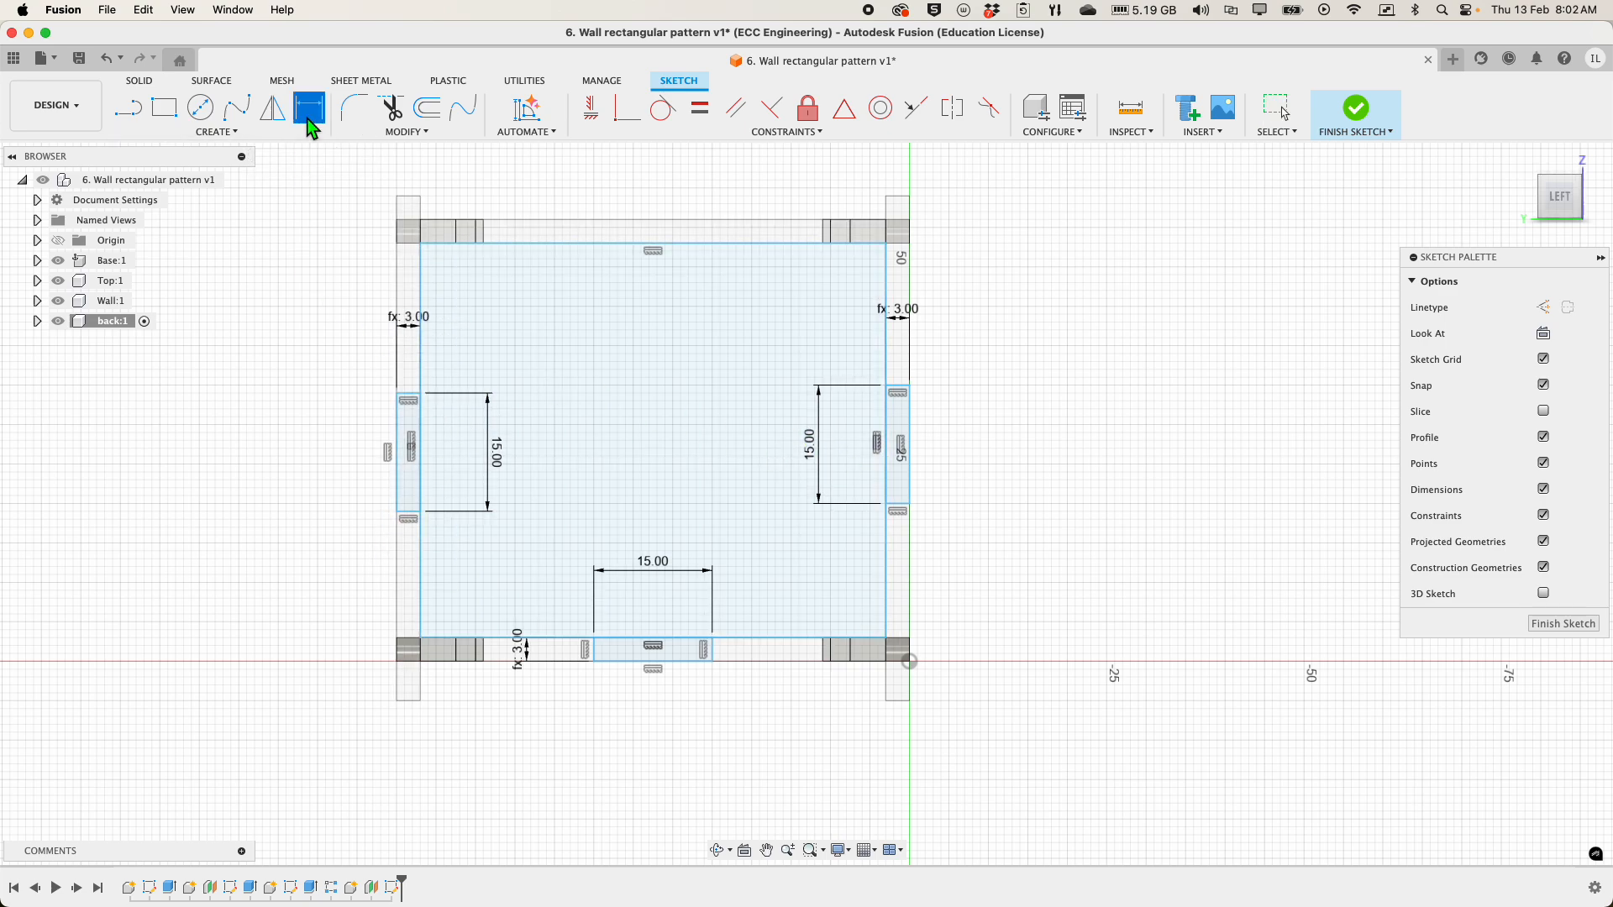
pyautogui.click(481, 242)
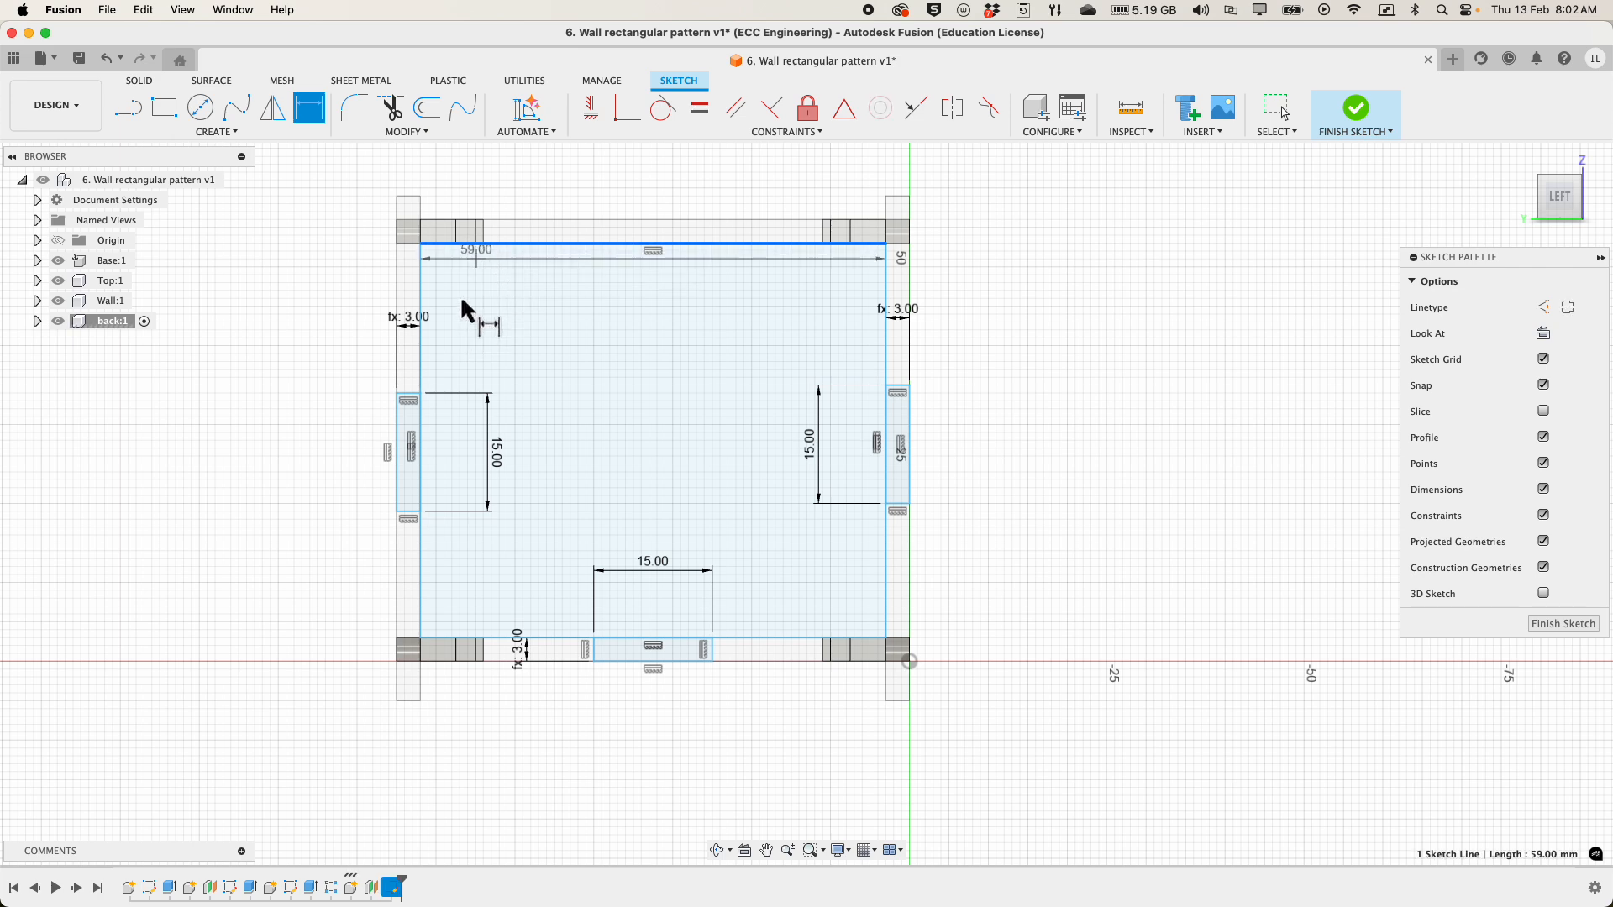
pyautogui.click(407, 392)
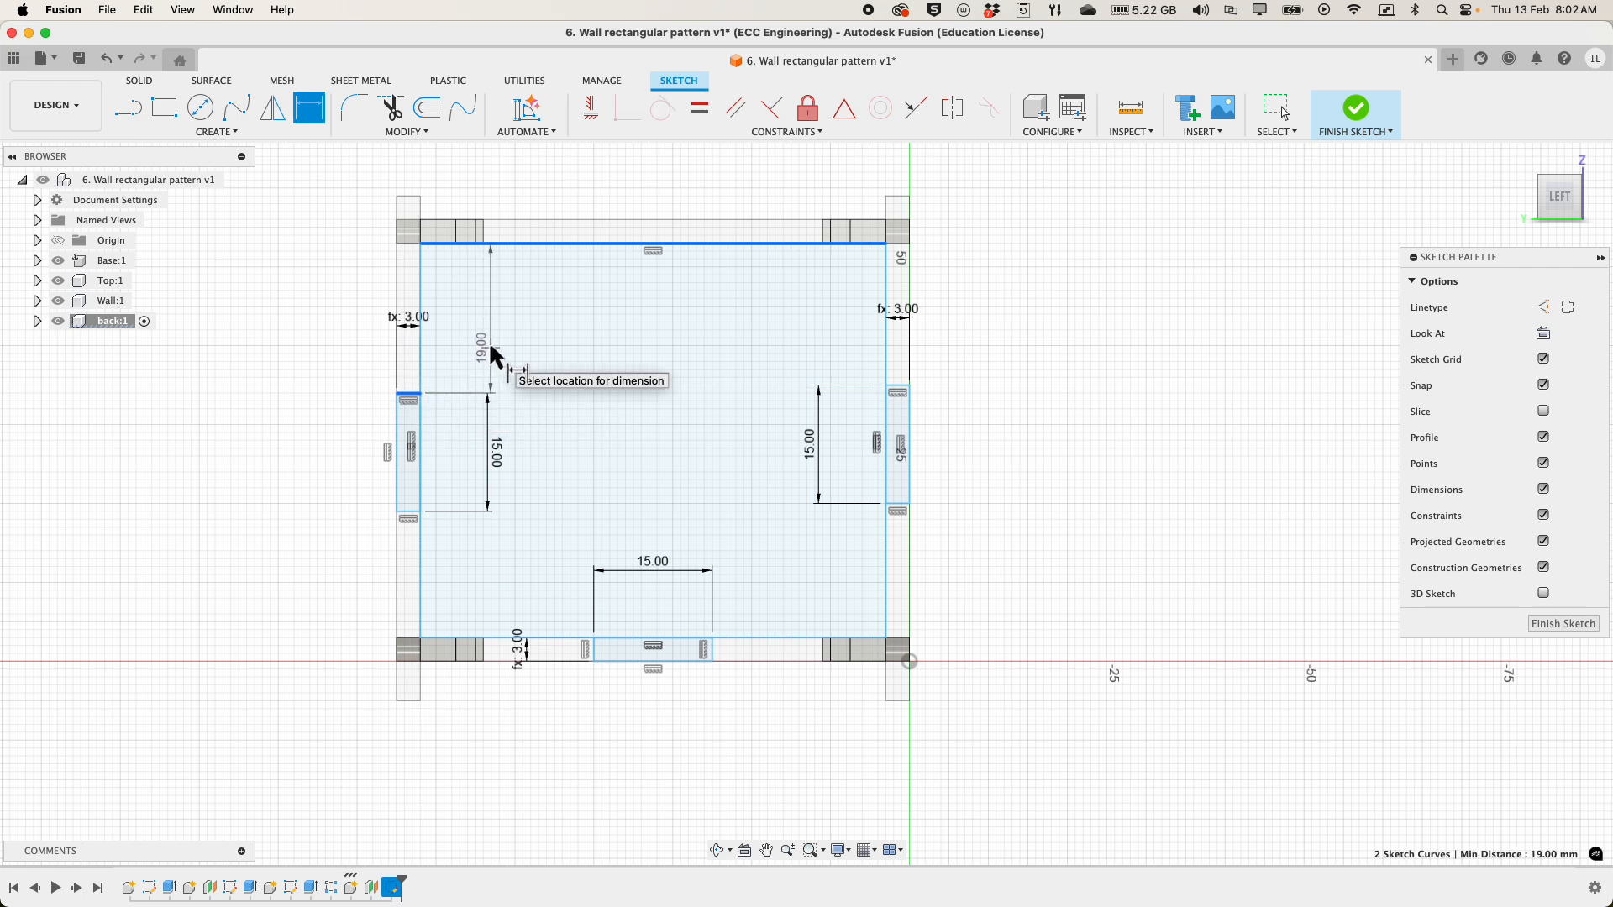
pyautogui.press('Escape')
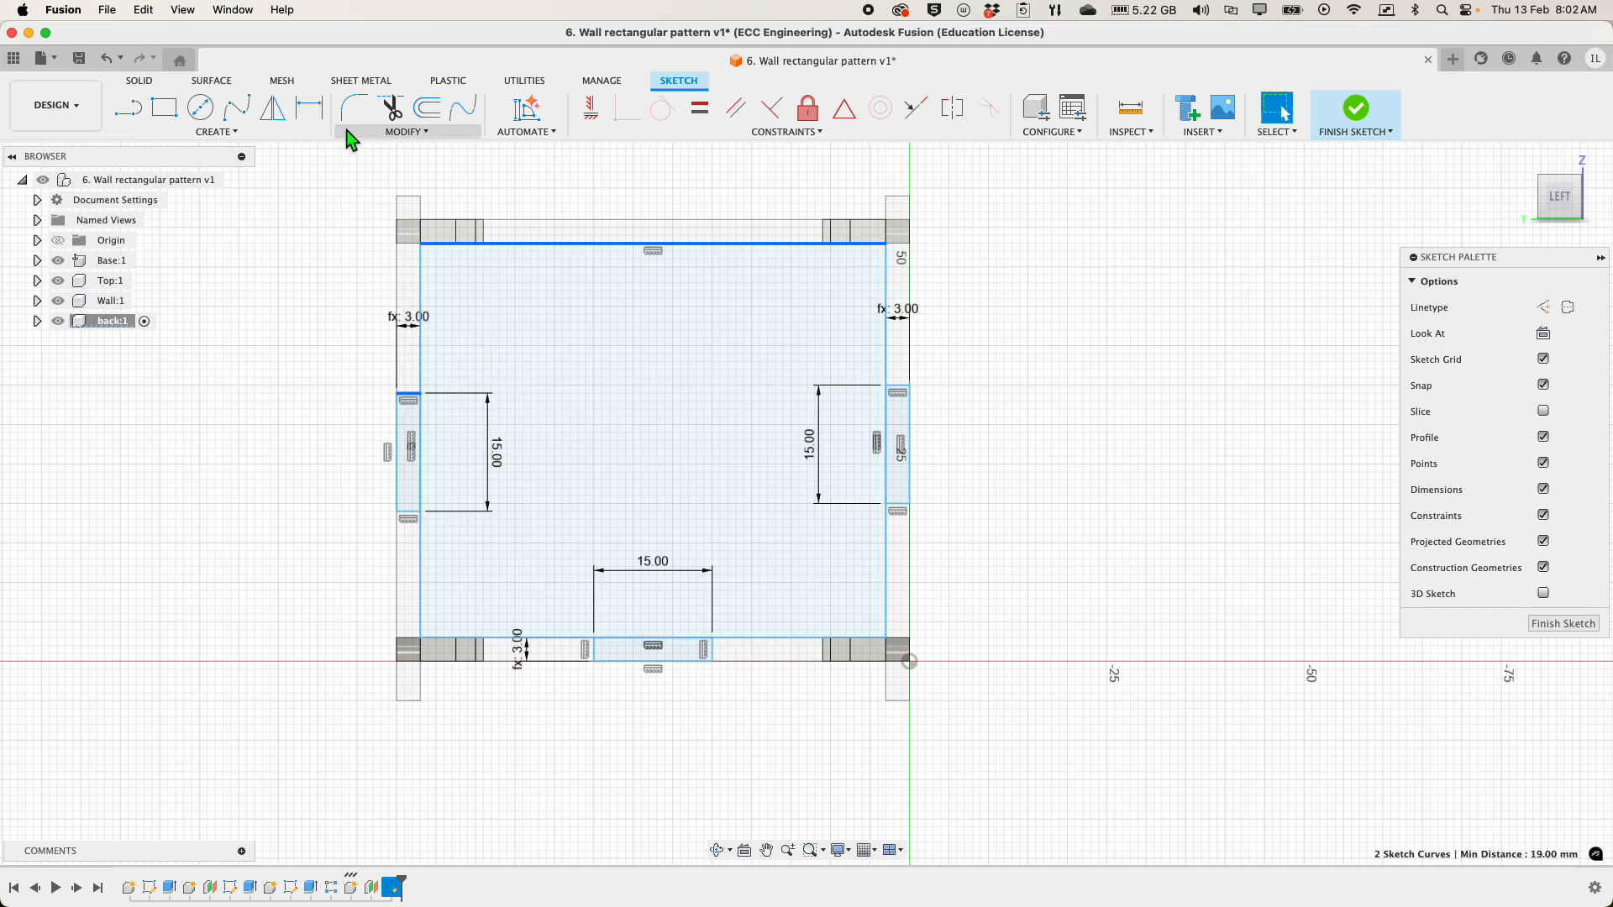
# - Dimension the left tab's lower edge 17 mm above the panel's bottom edge
pyautogui.click(309, 107)
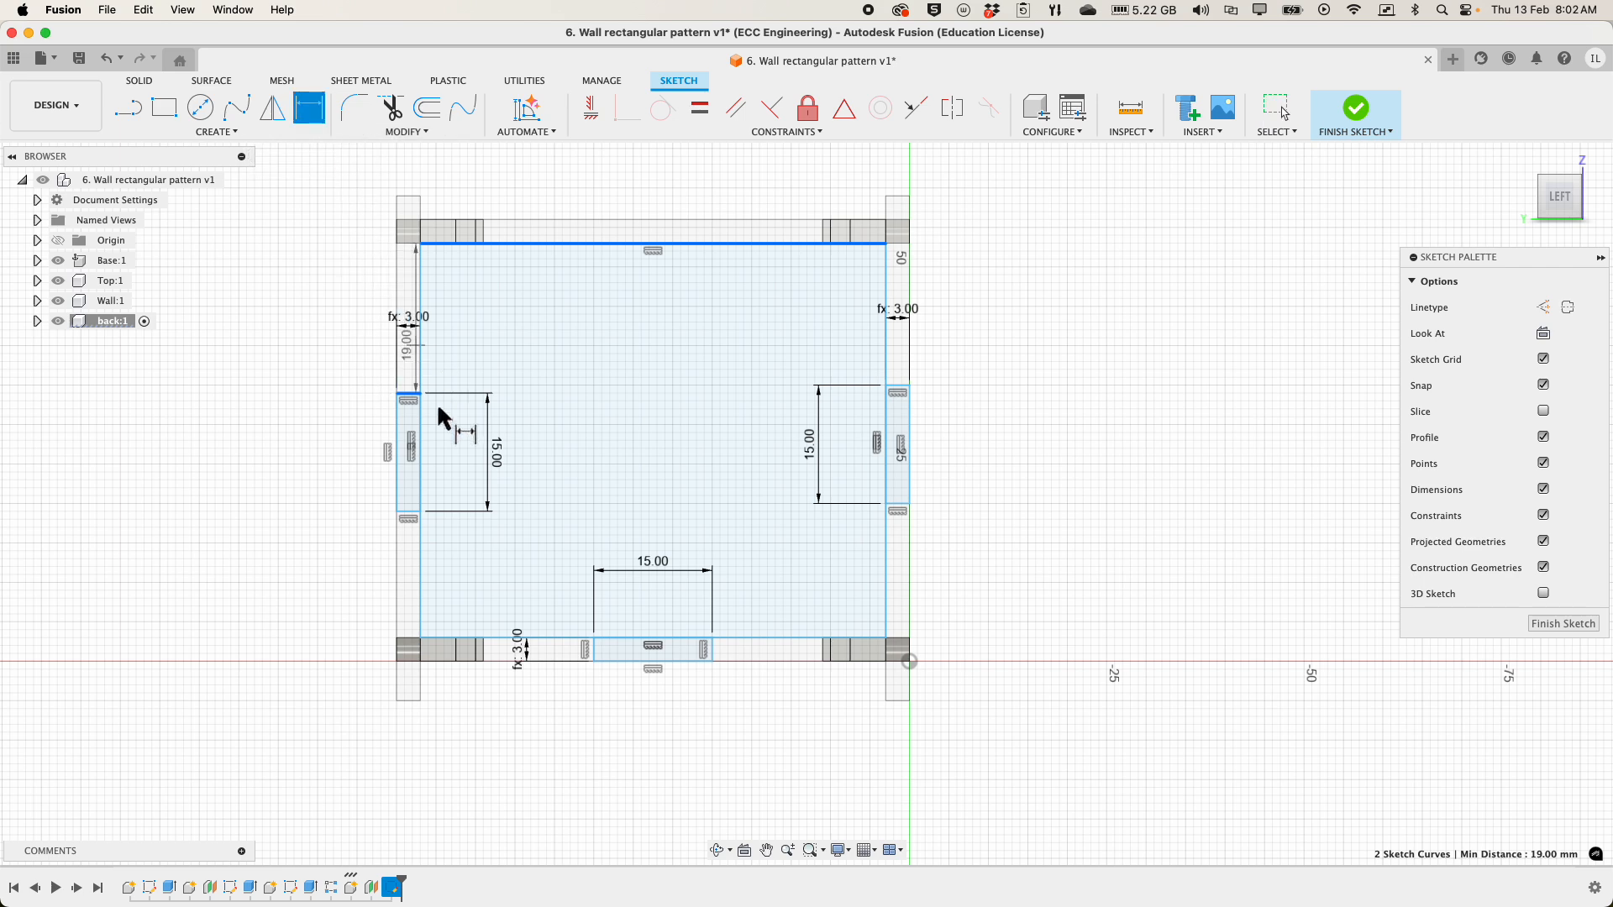
pyautogui.click(405, 511)
pyautogui.click(454, 639)
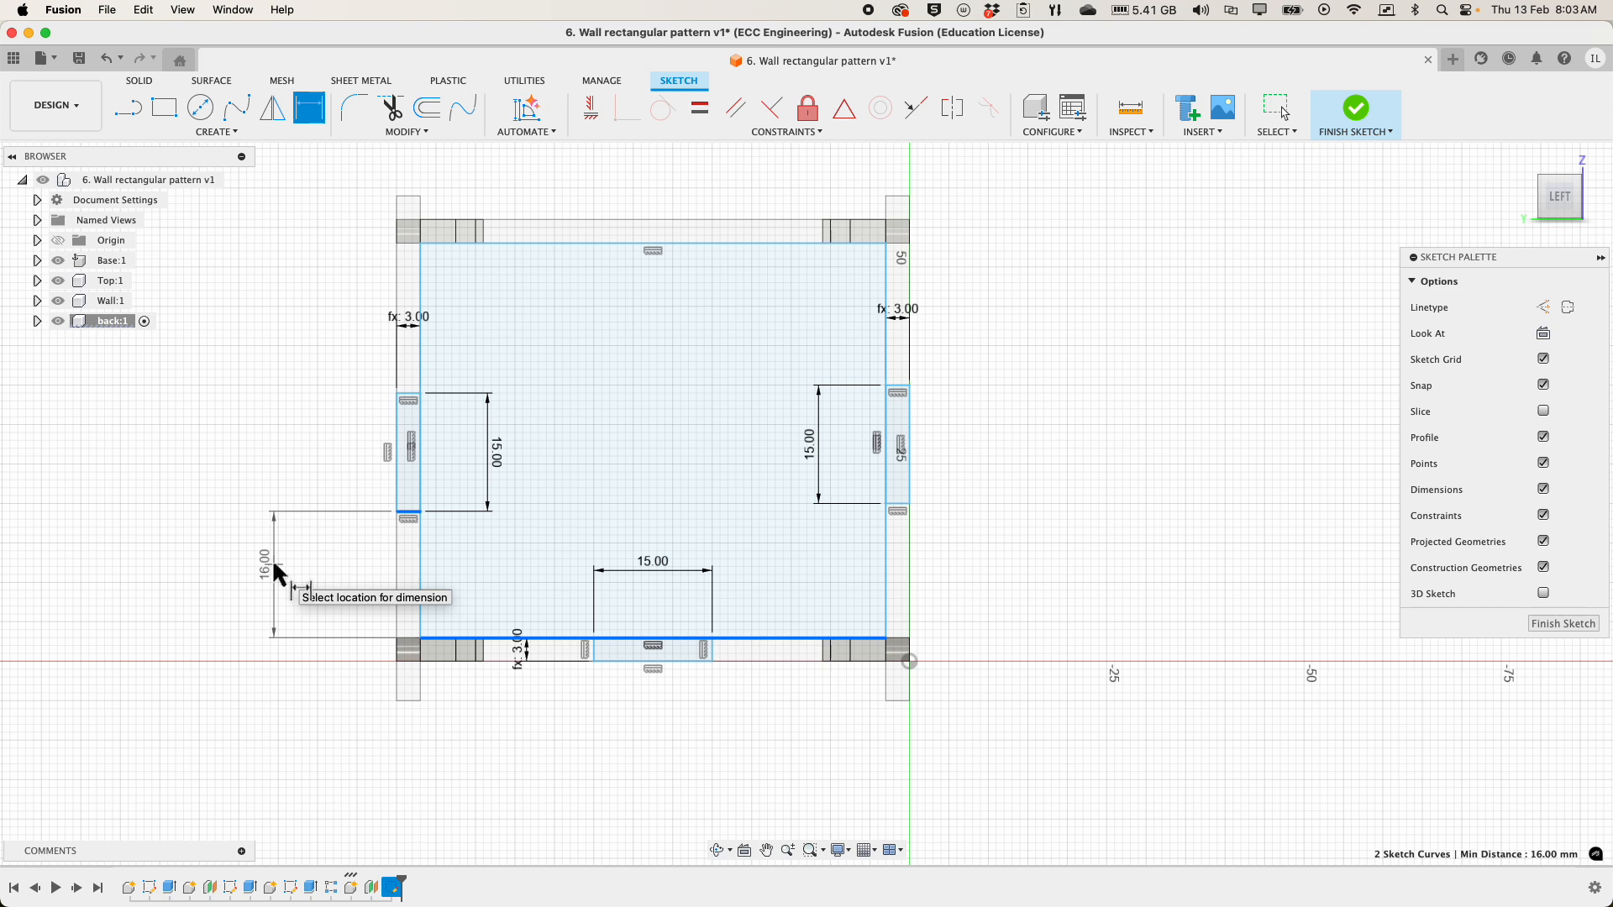
pyautogui.click(274, 564)
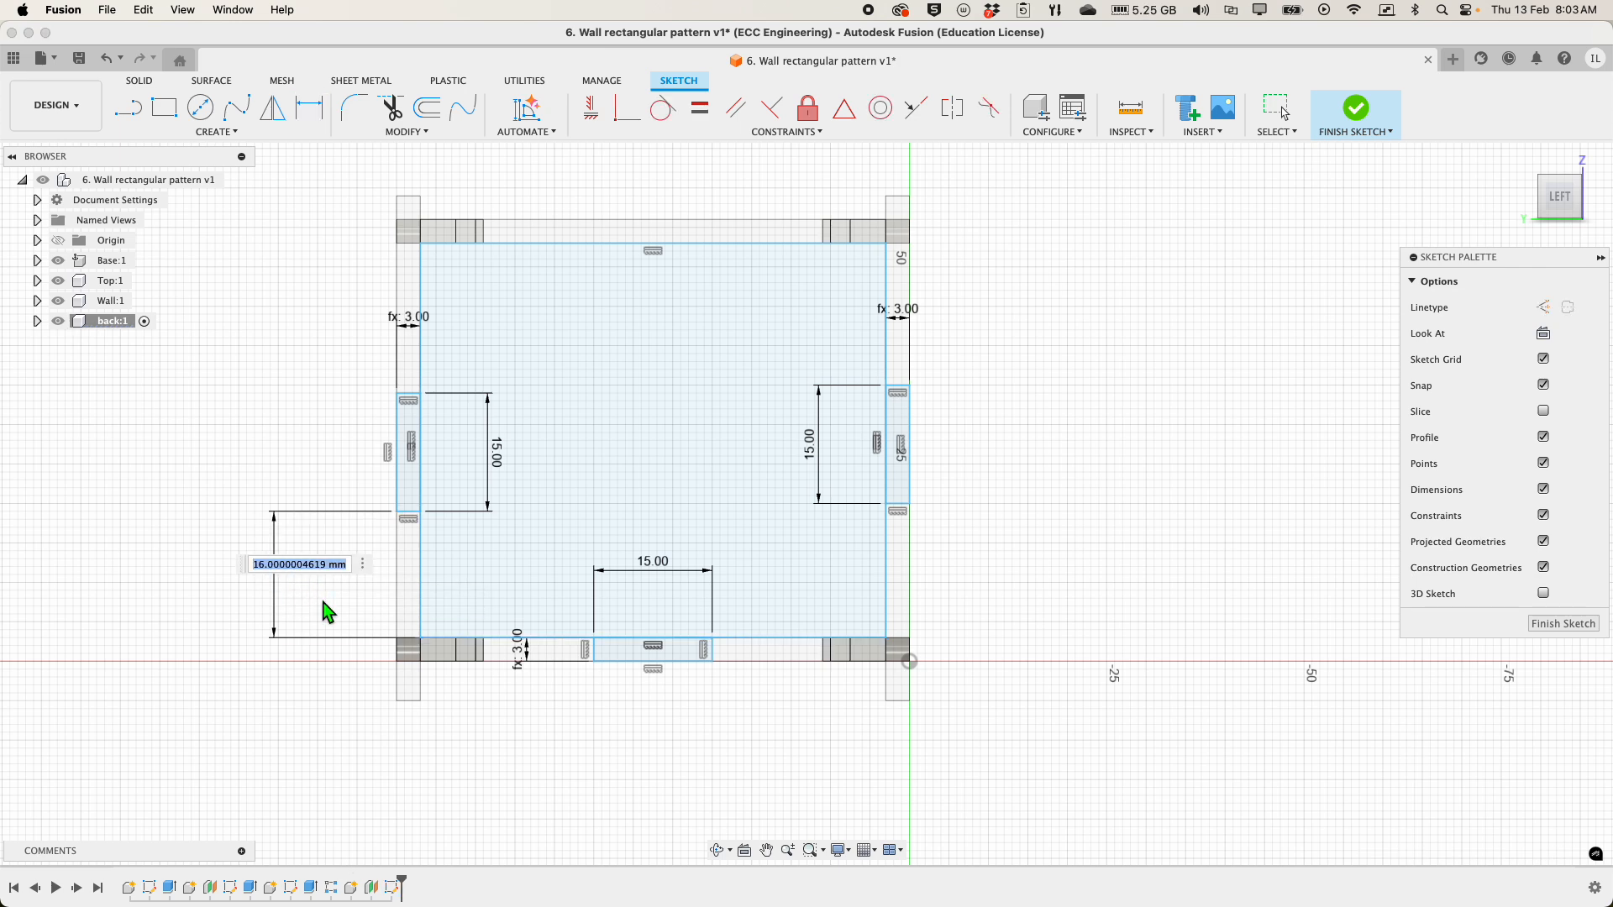
pyautogui.write('17')
pyautogui.press('Return')
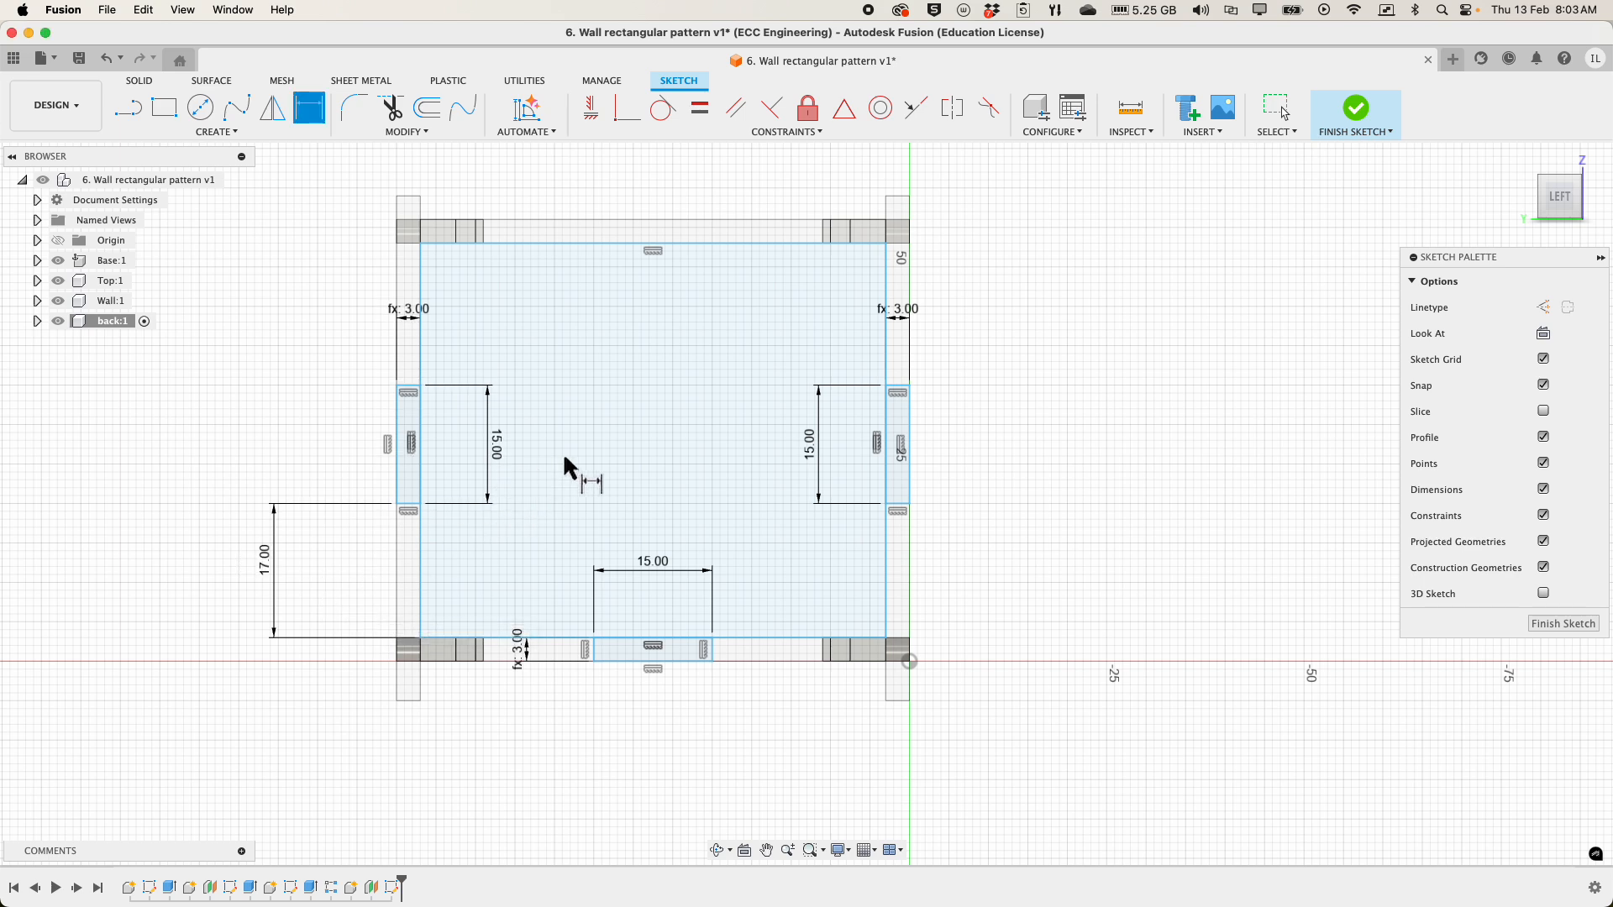
# - Recheck the gap between the panel's top edge and the repositioned left tab's upper edge without placing a dimension
pyautogui.click(446, 243)
pyautogui.click(409, 385)
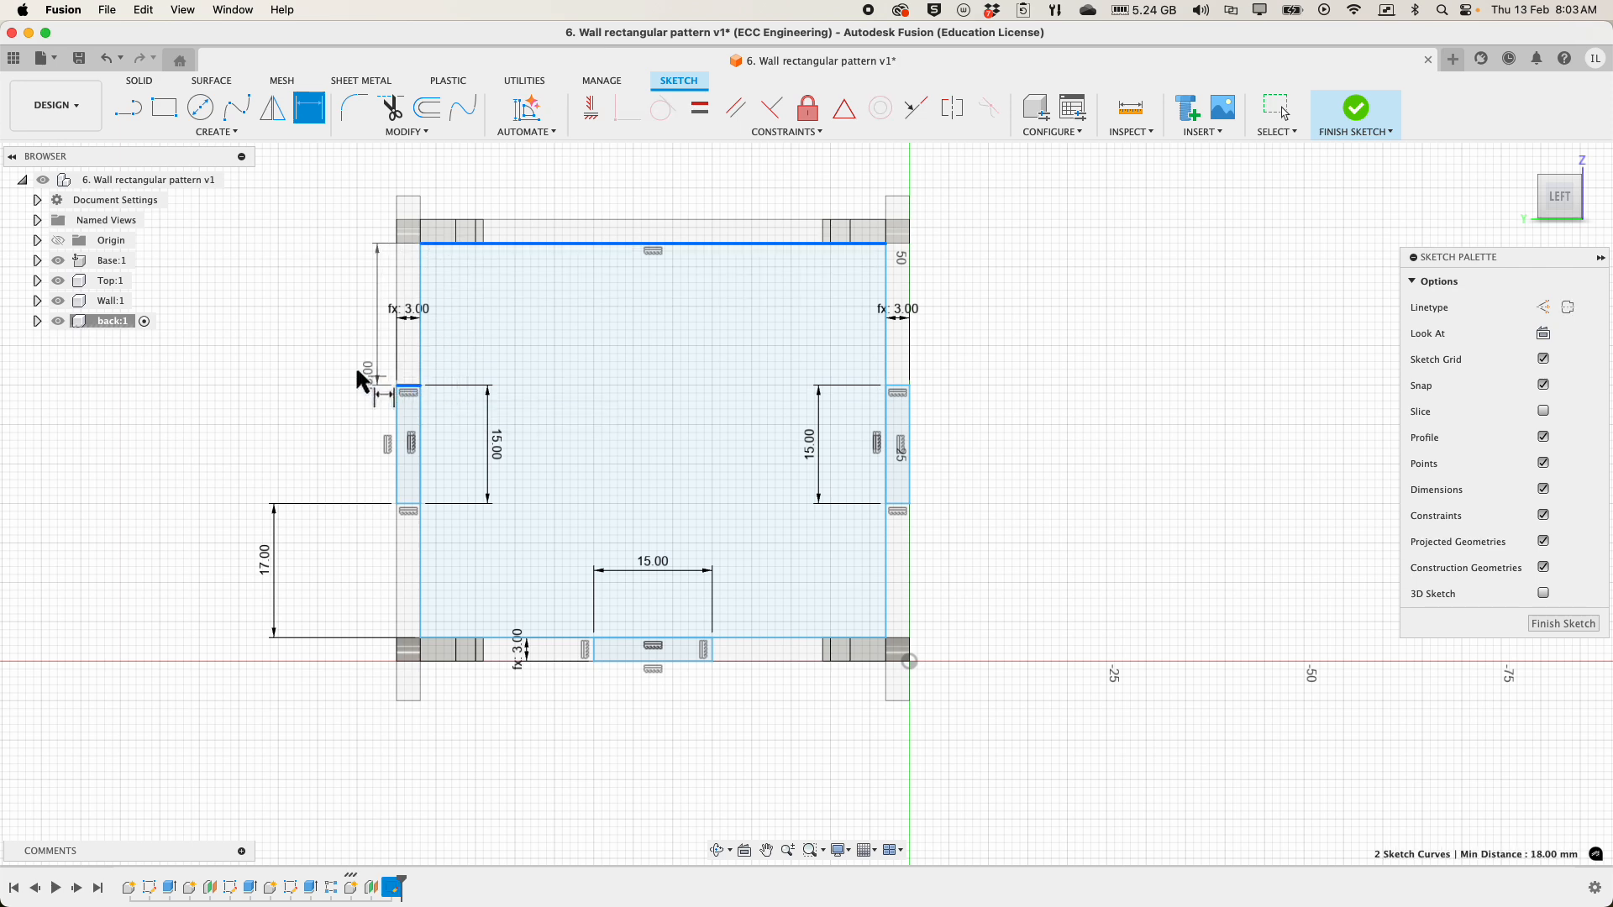
pyautogui.press('Escape')
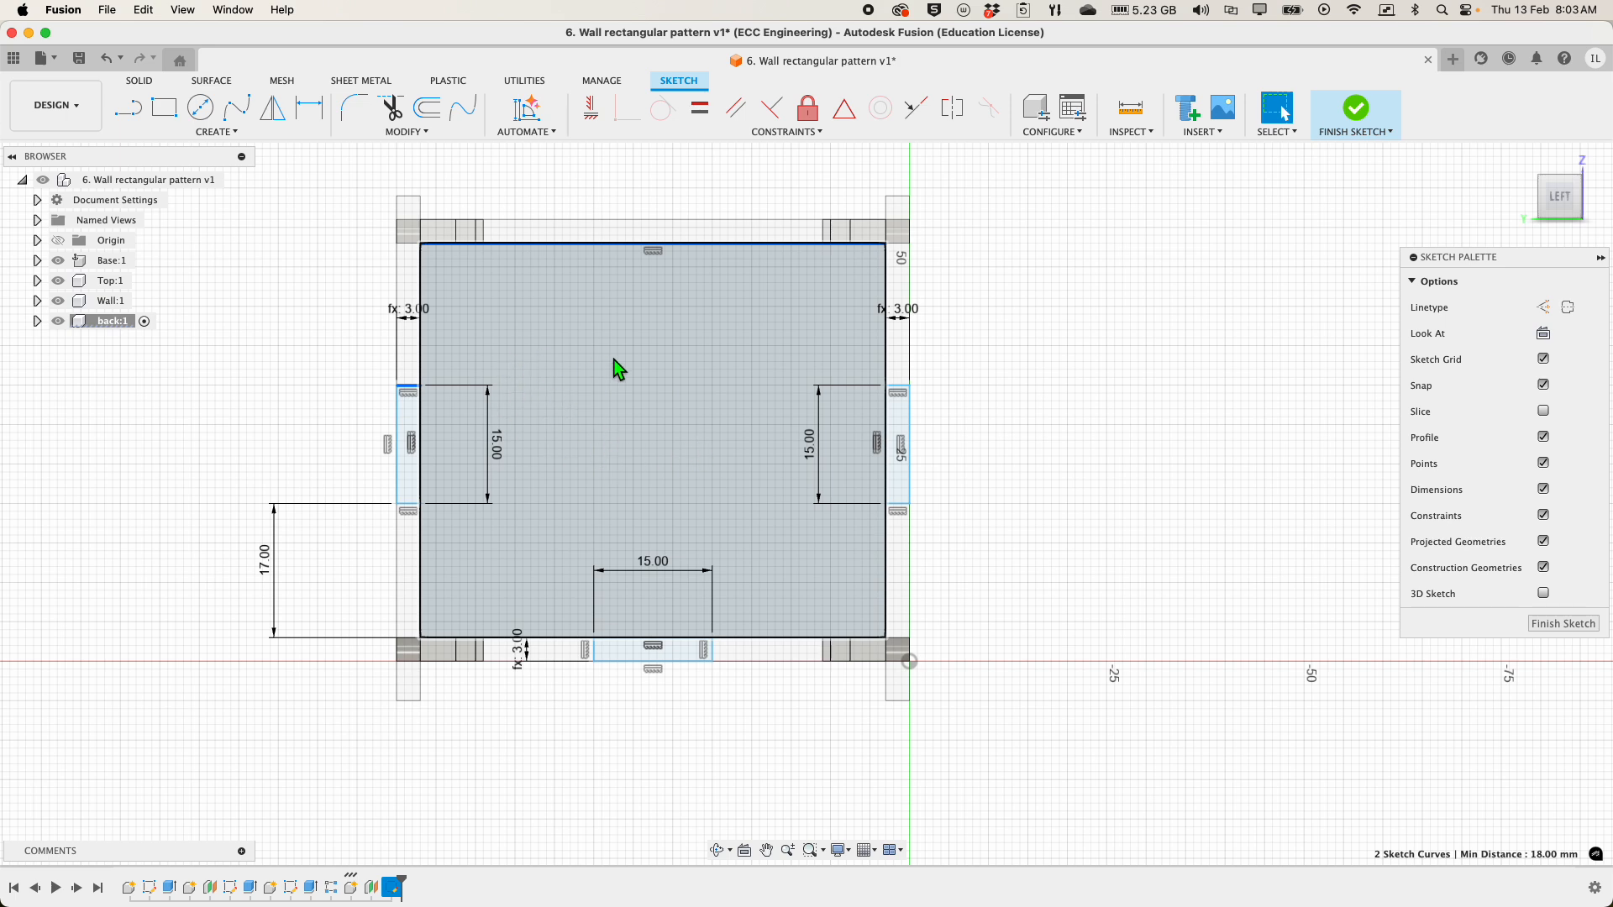
pyautogui.click(321, 110)
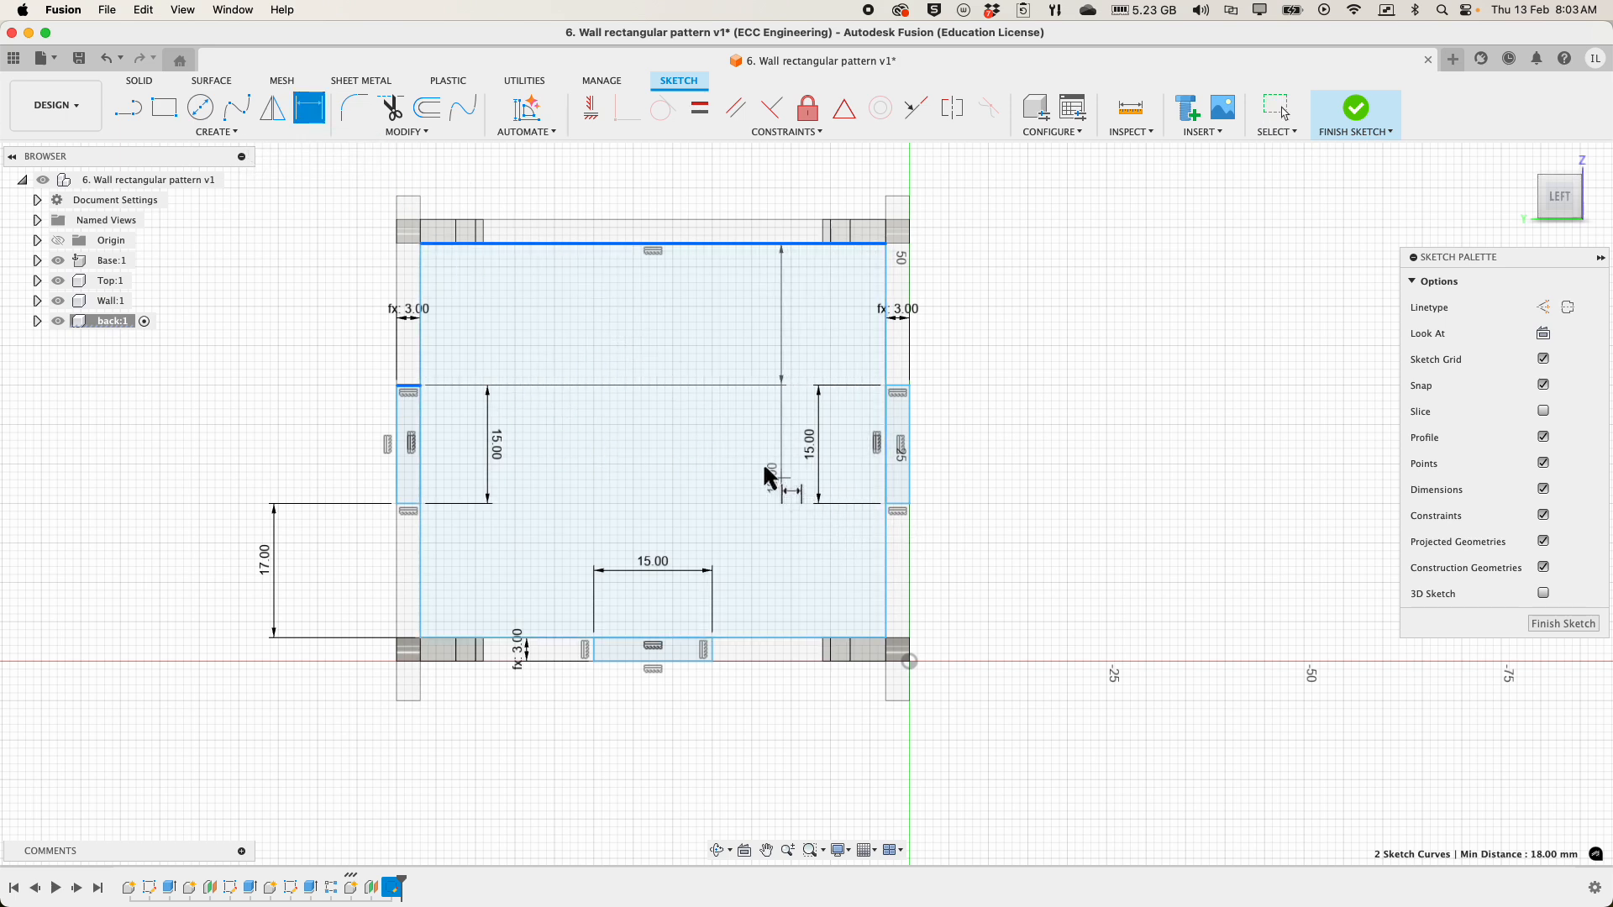
pyautogui.press('Escape')
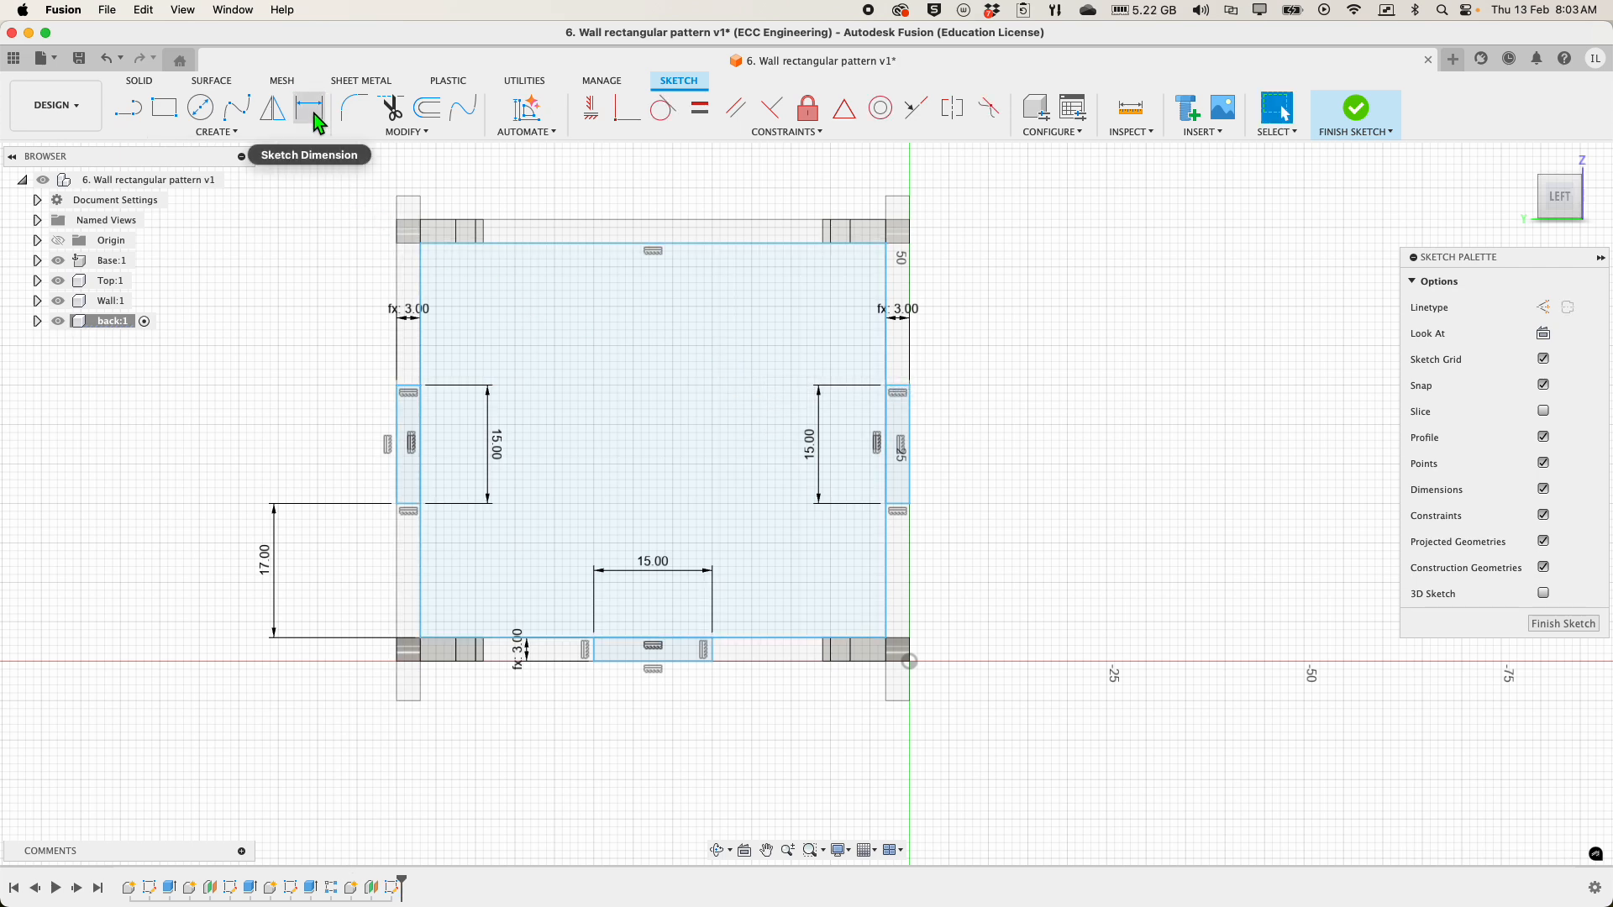
# - Dimension the right tab's lower edge 17 mm above the panel's bottom edge
pyautogui.click(309, 108)
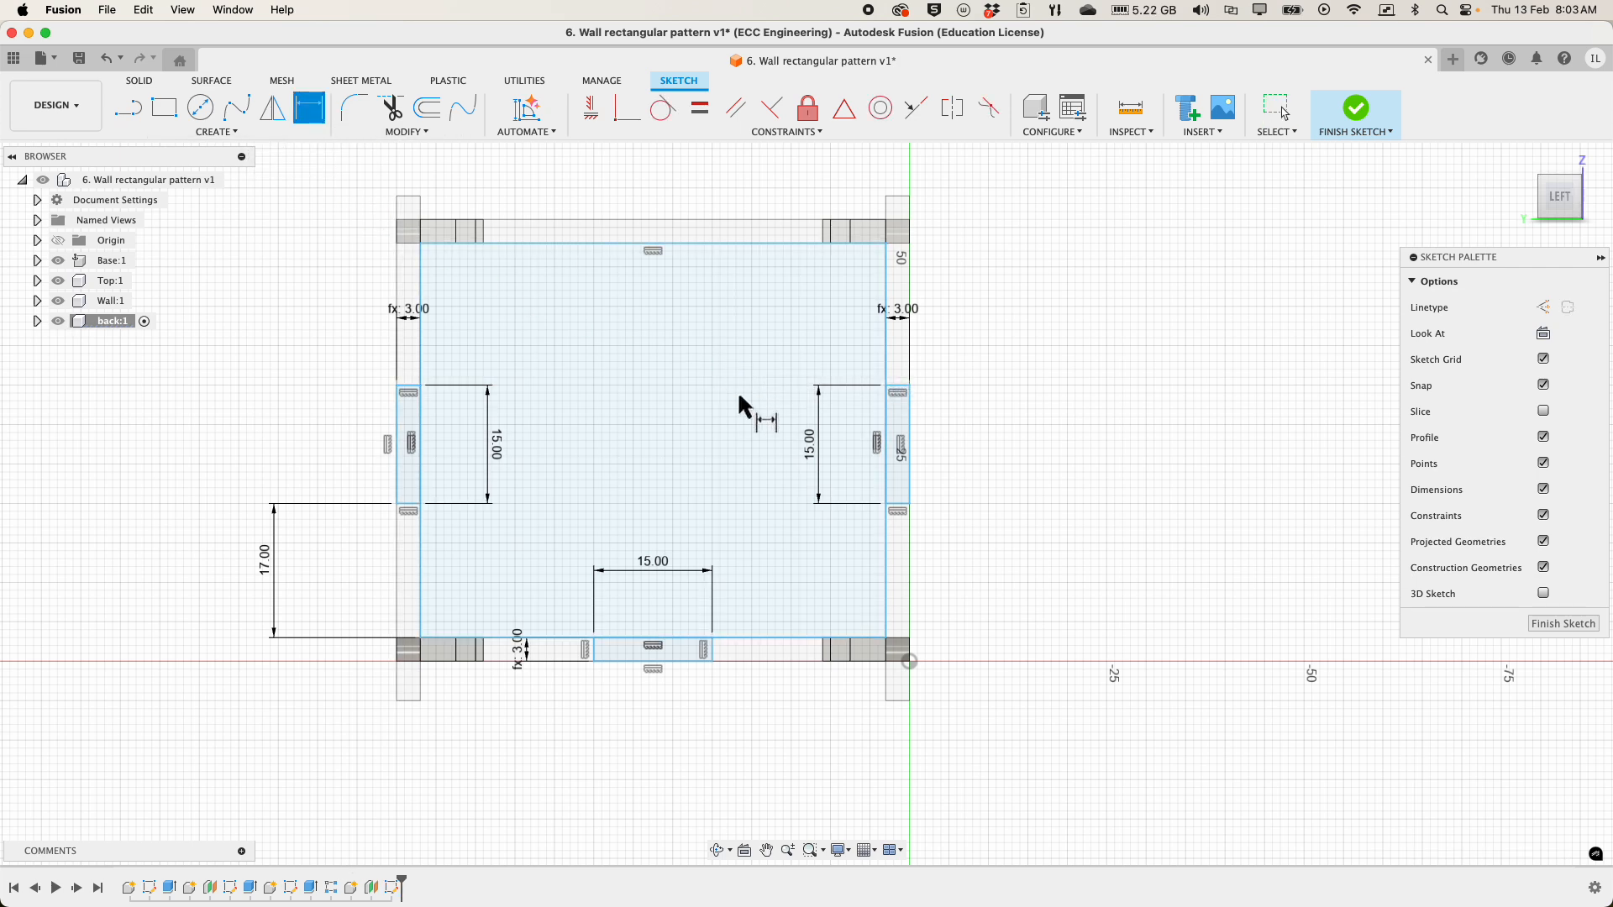
pyautogui.click(893, 505)
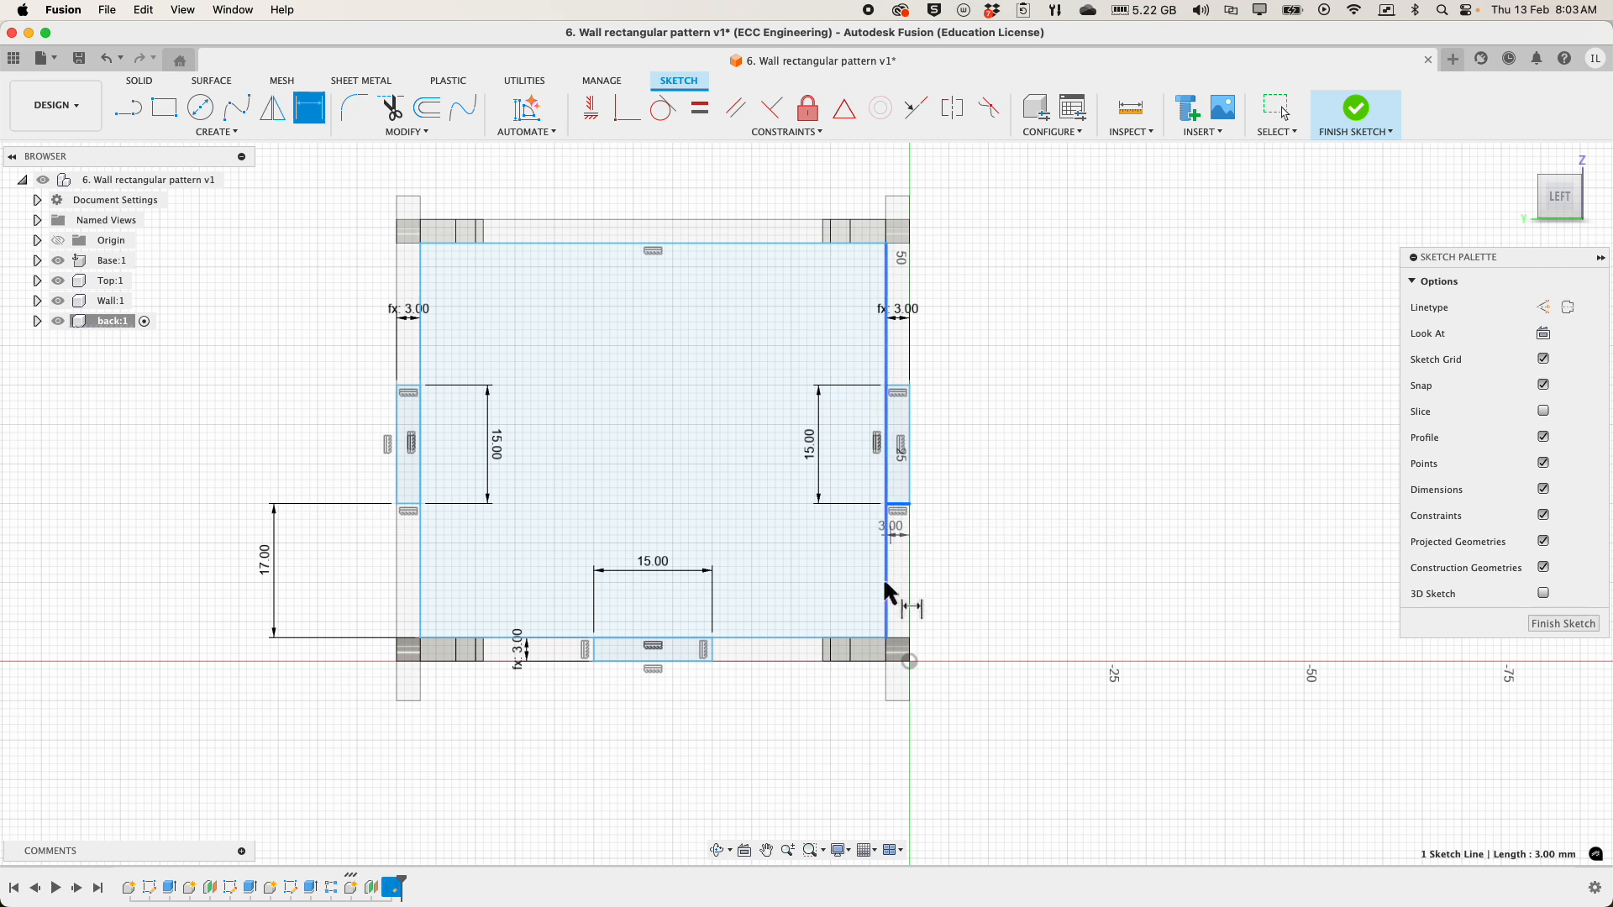
pyautogui.click(864, 638)
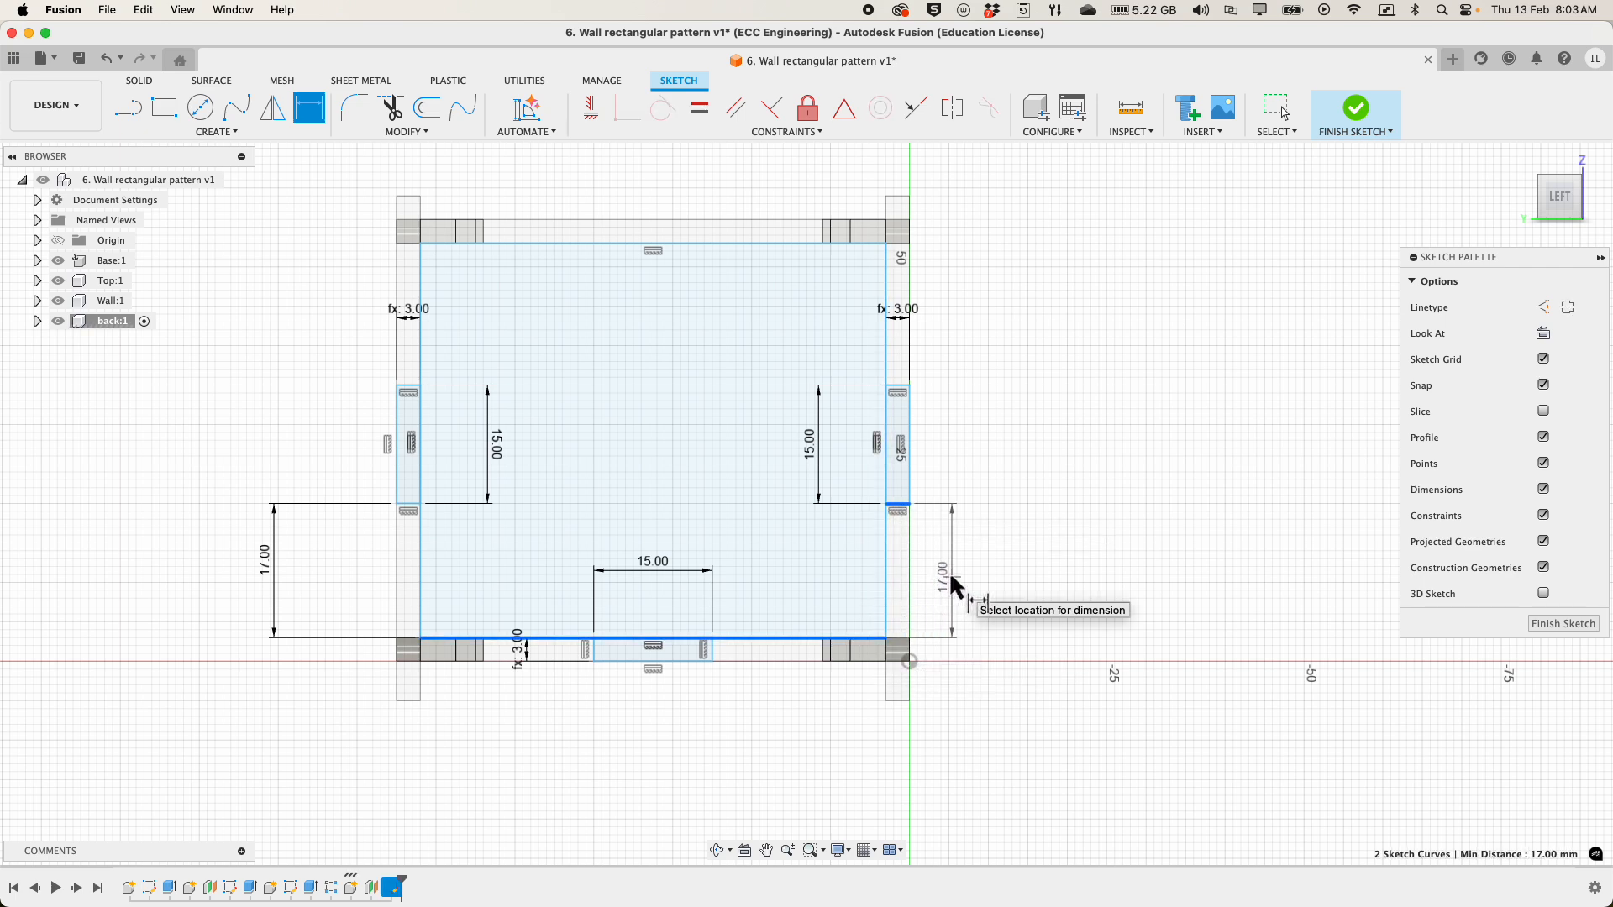
pyautogui.click(950, 577)
pyautogui.write('17')
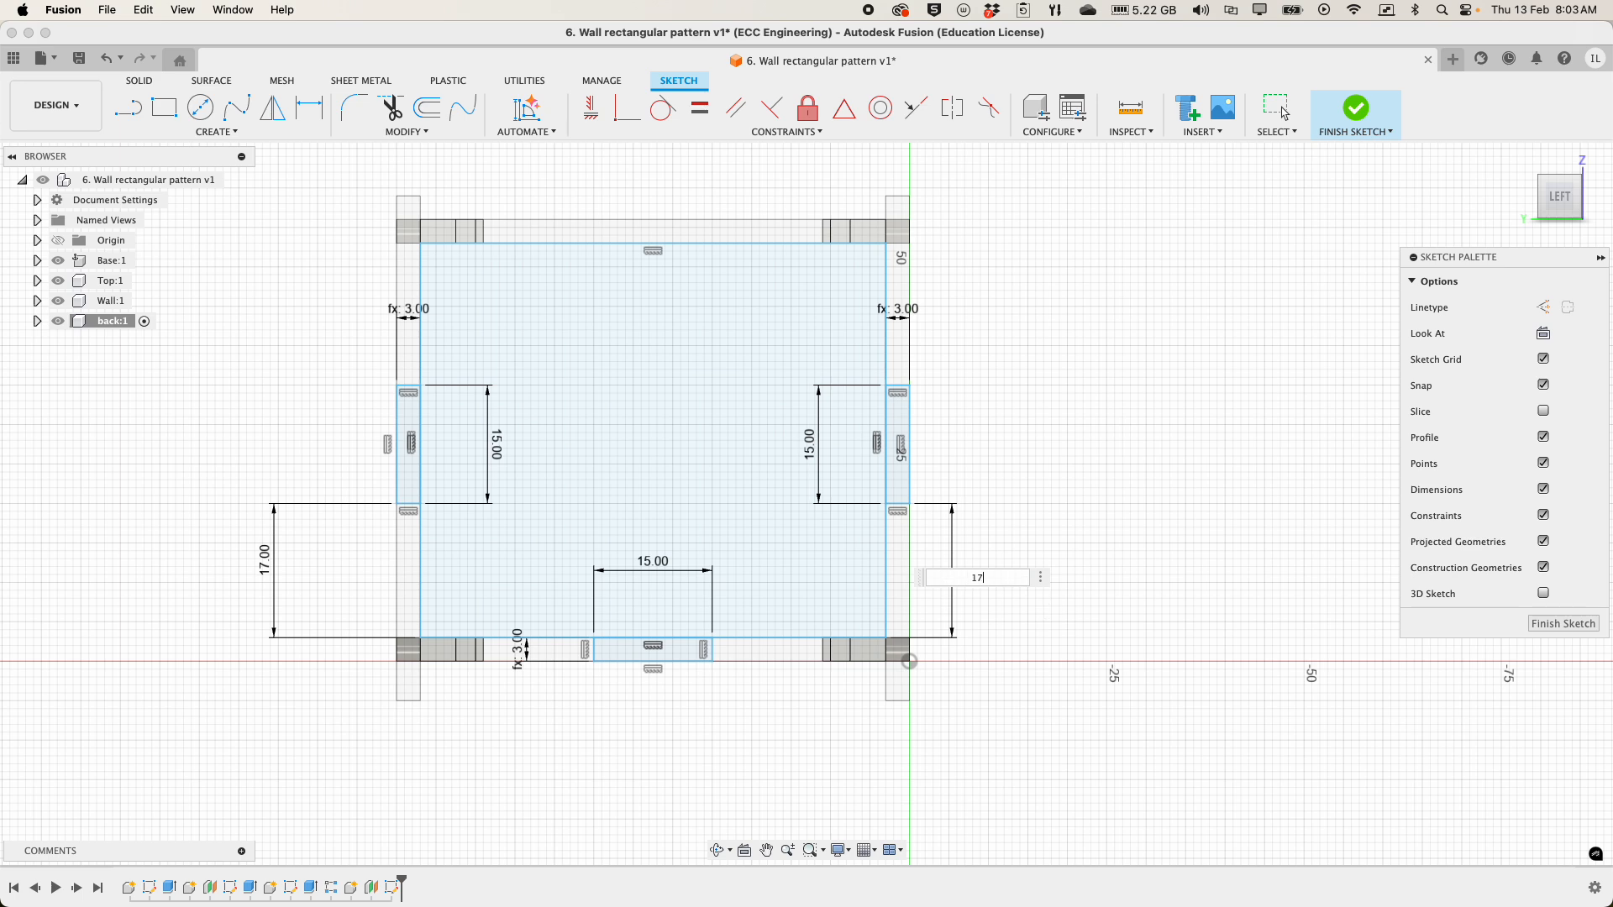
pyautogui.press('Return')
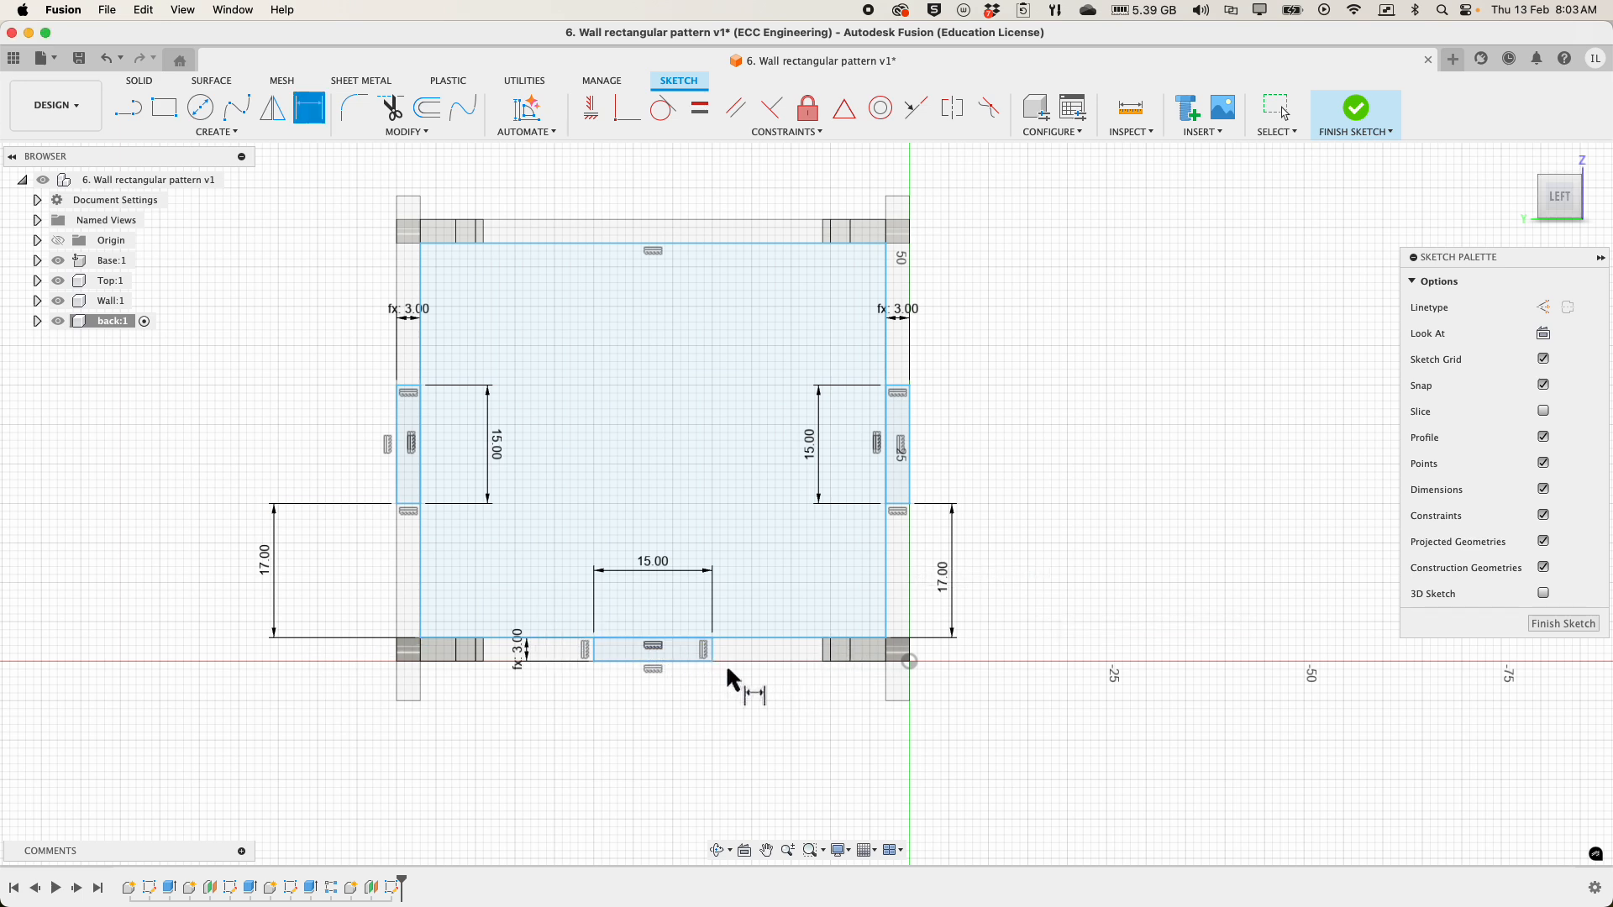
# - Measure the gap between the panel's right edge and the bottom tab's right edge without placing a dimension
pyautogui.click(886, 598)
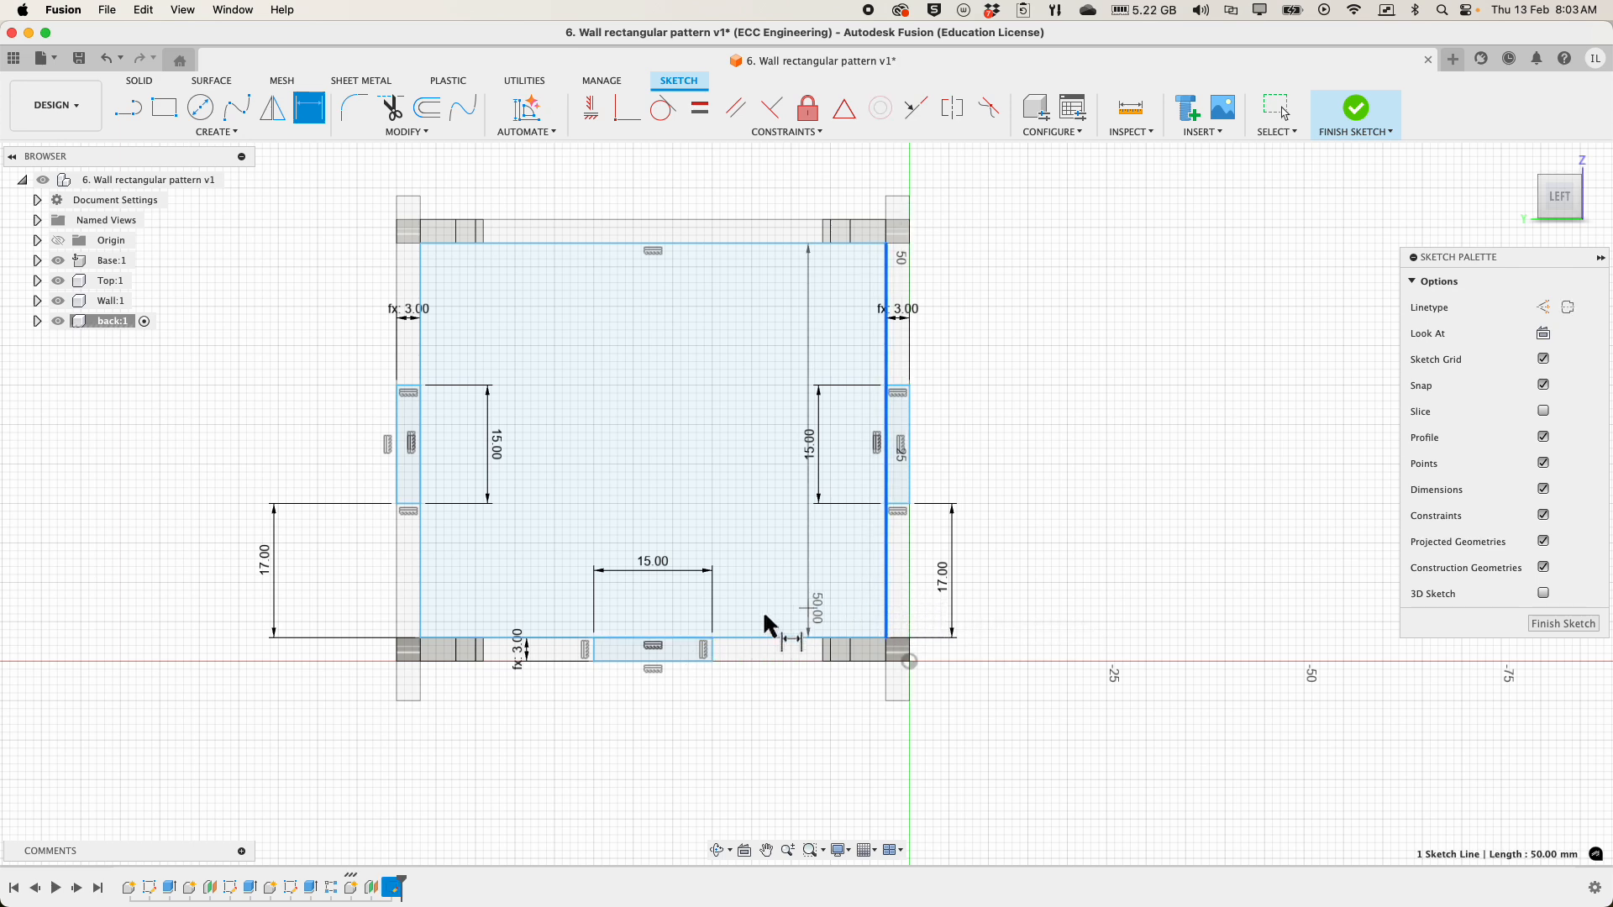
pyautogui.click(710, 647)
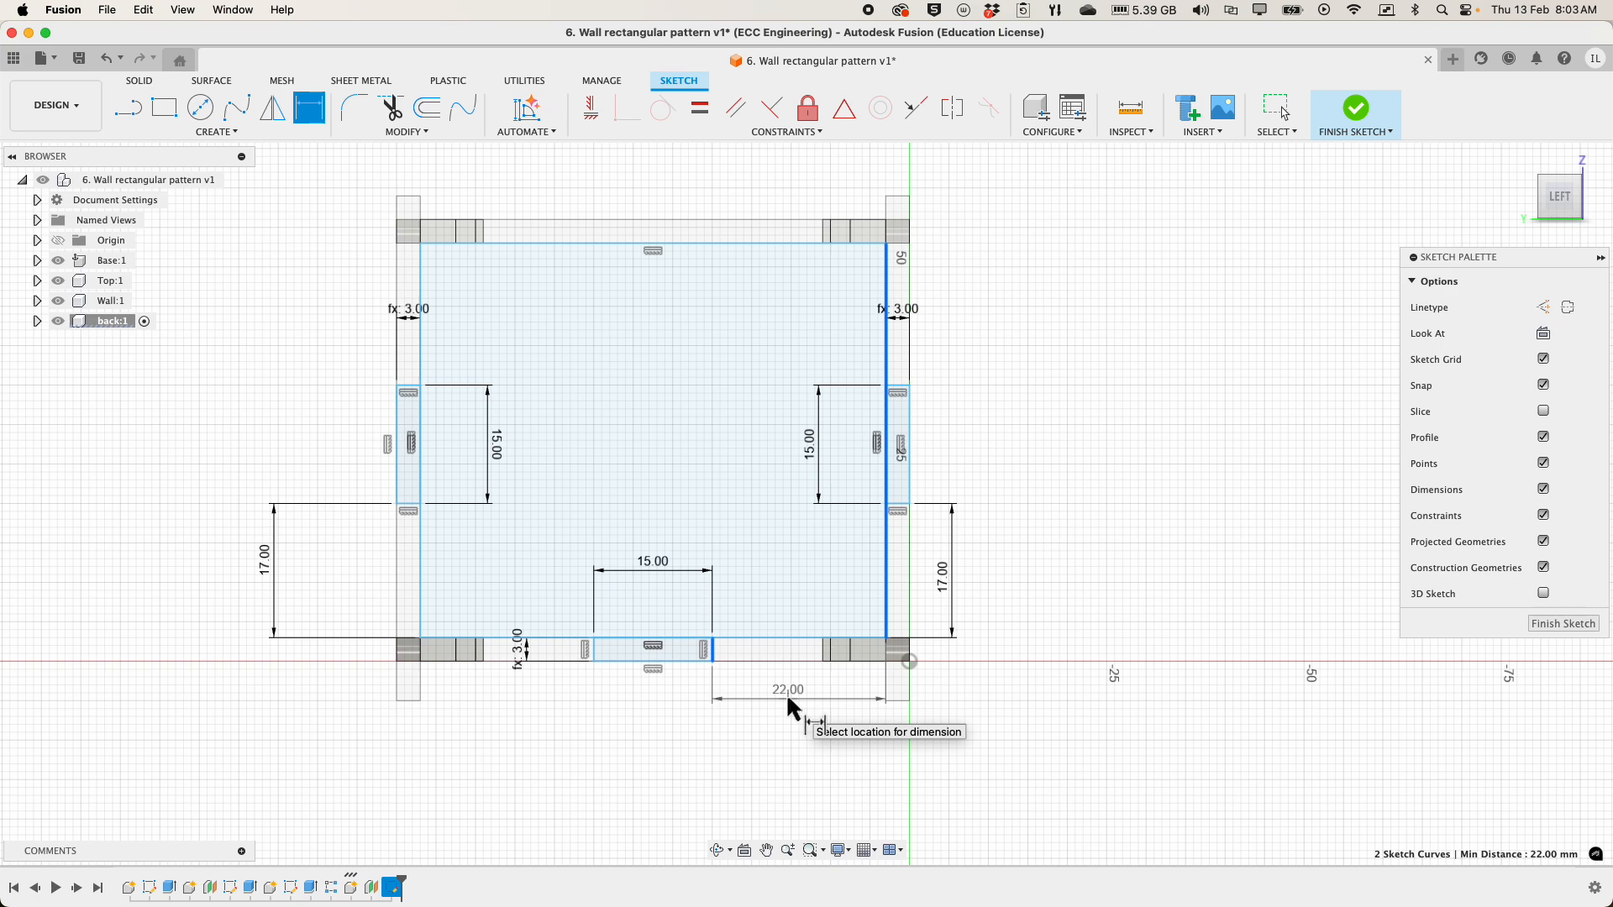
pyautogui.press('Escape')
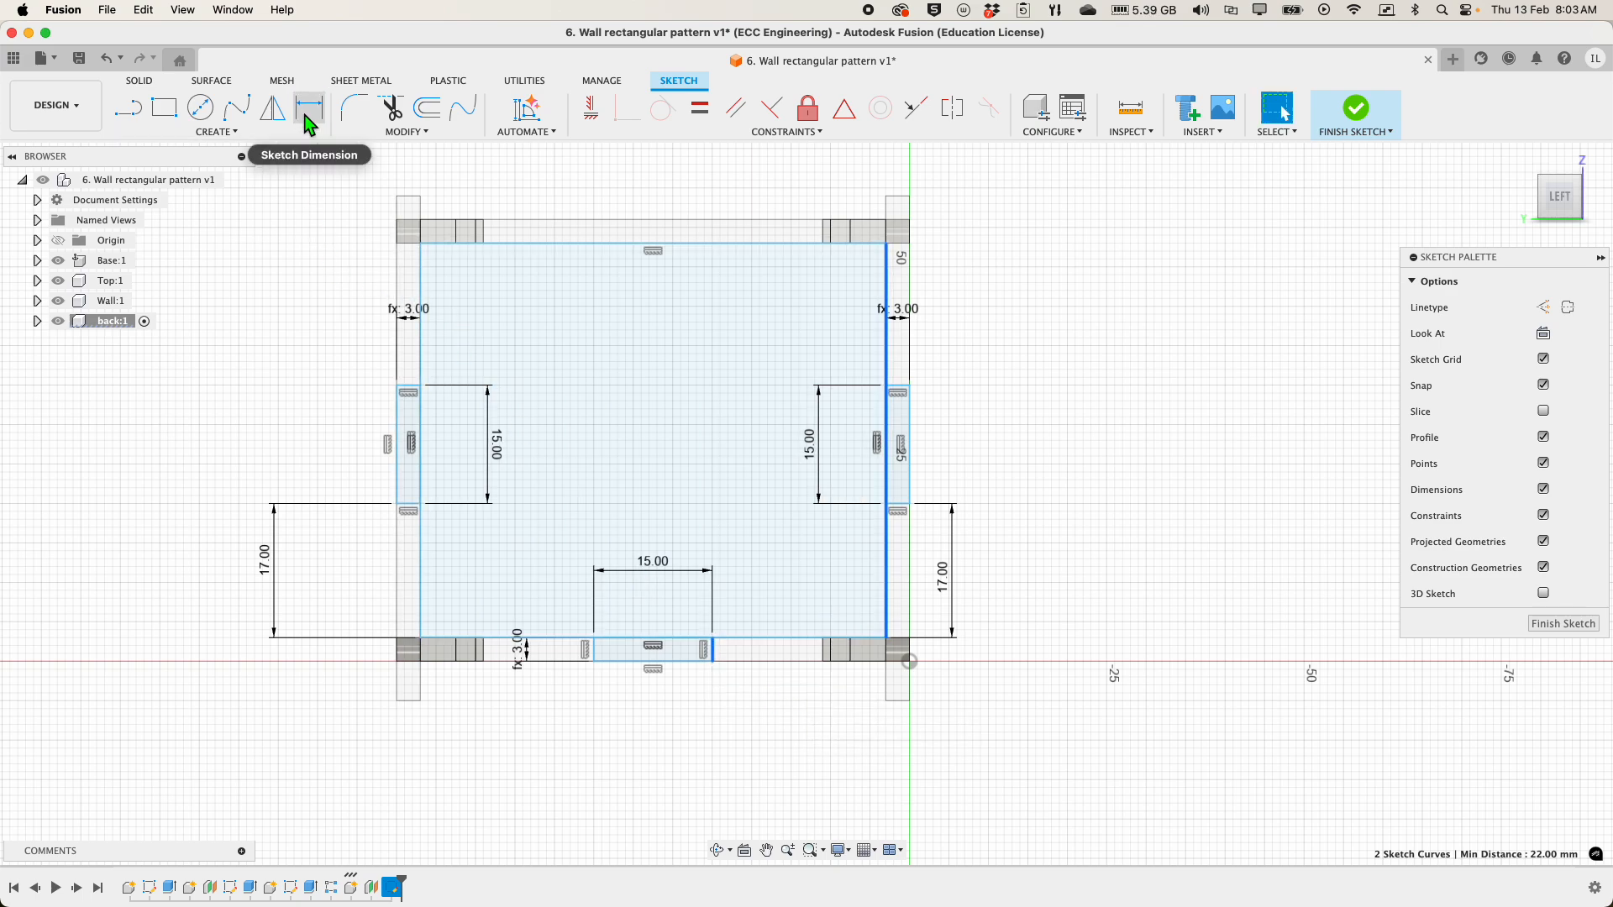
pyautogui.click(307, 114)
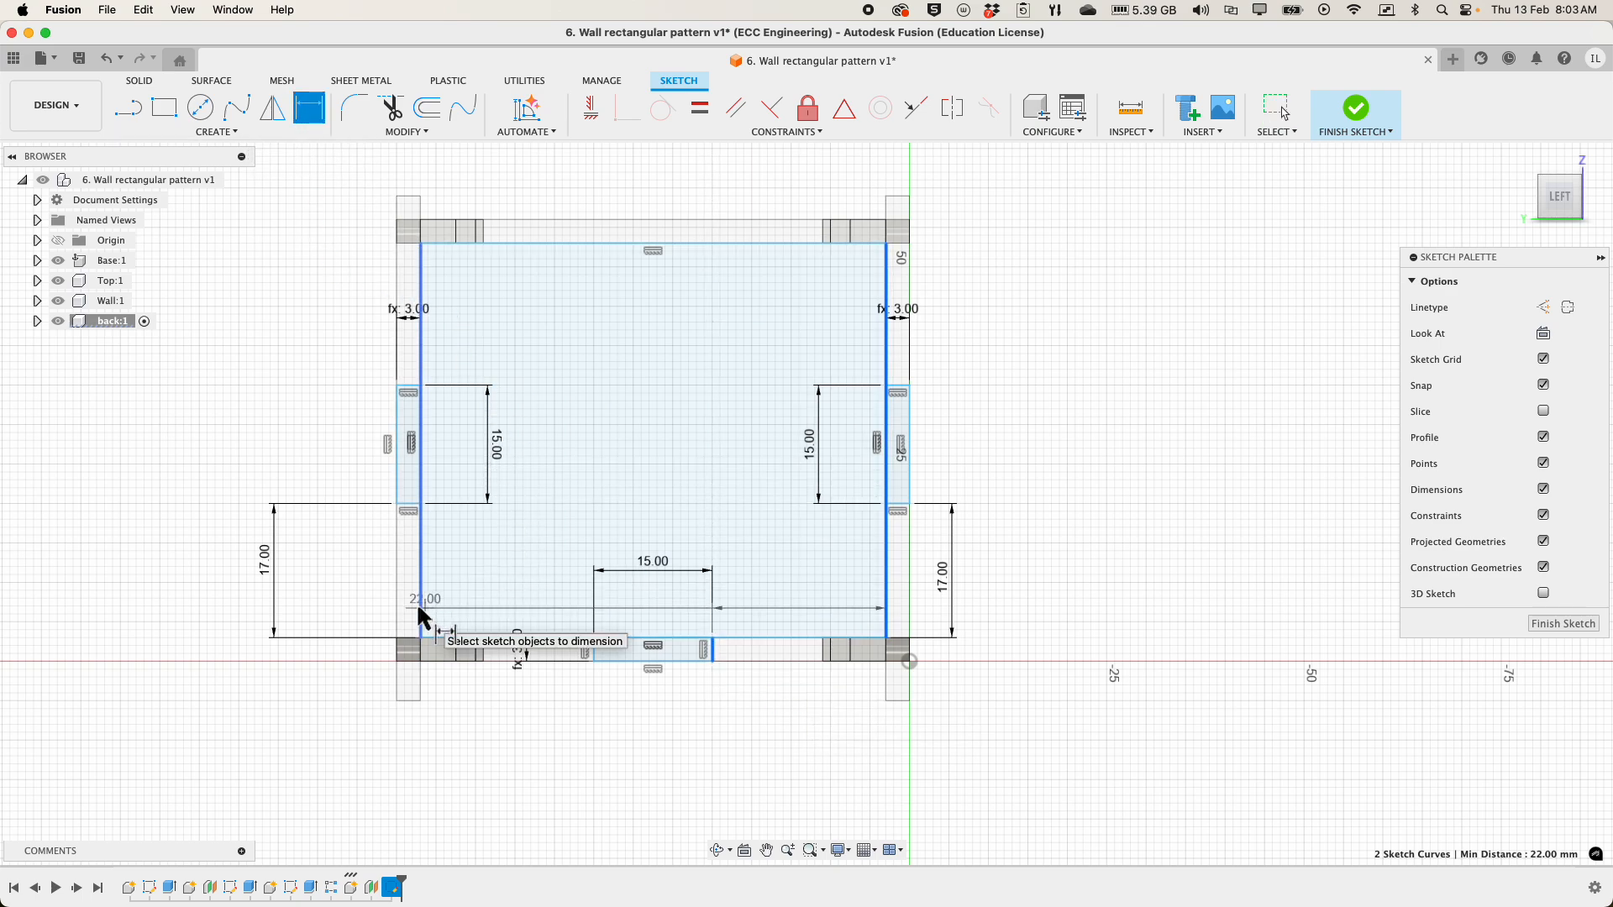
pyautogui.press('Escape')
pyautogui.press('Escape')
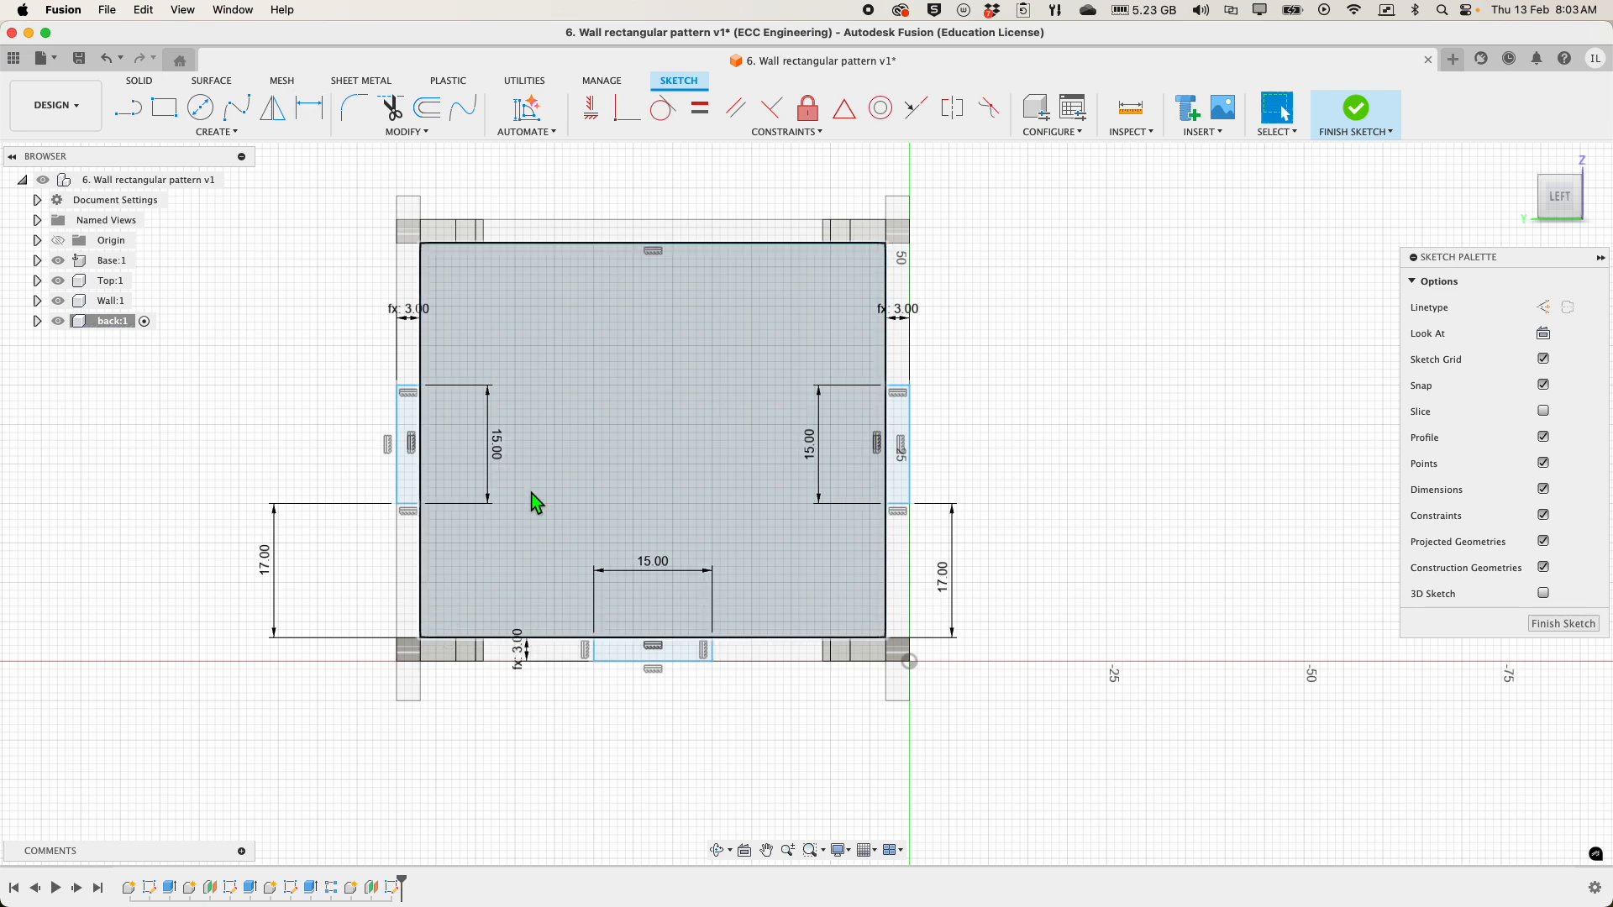
# - Dimension the bottom tab's left edge 22 mm from the panel's left edge
pyautogui.click(307, 107)
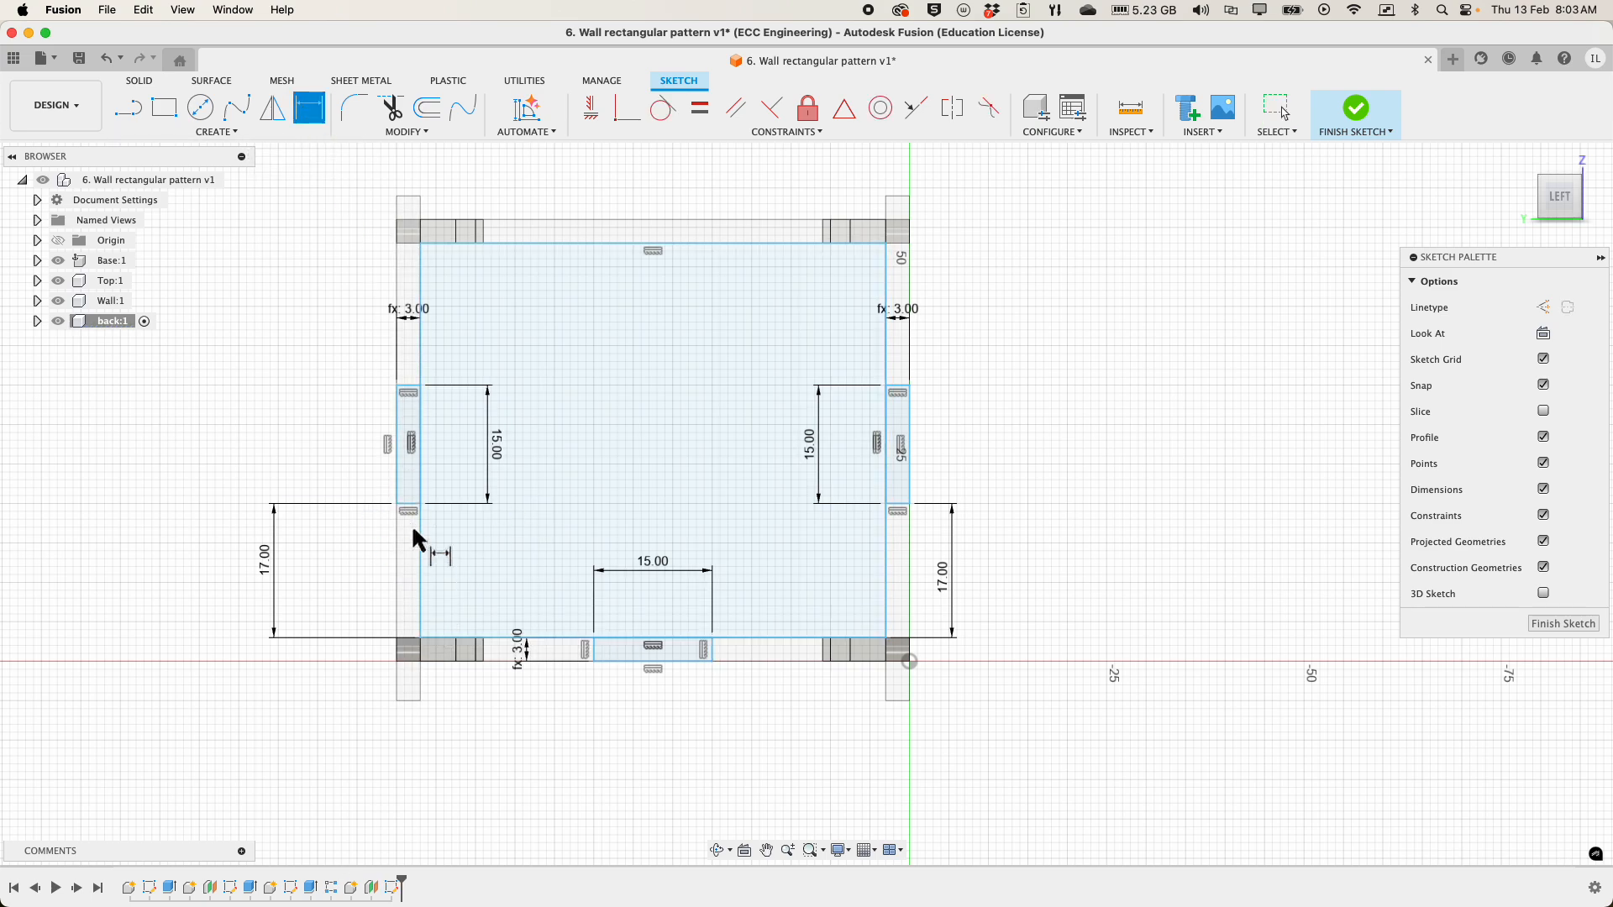
pyautogui.click(421, 609)
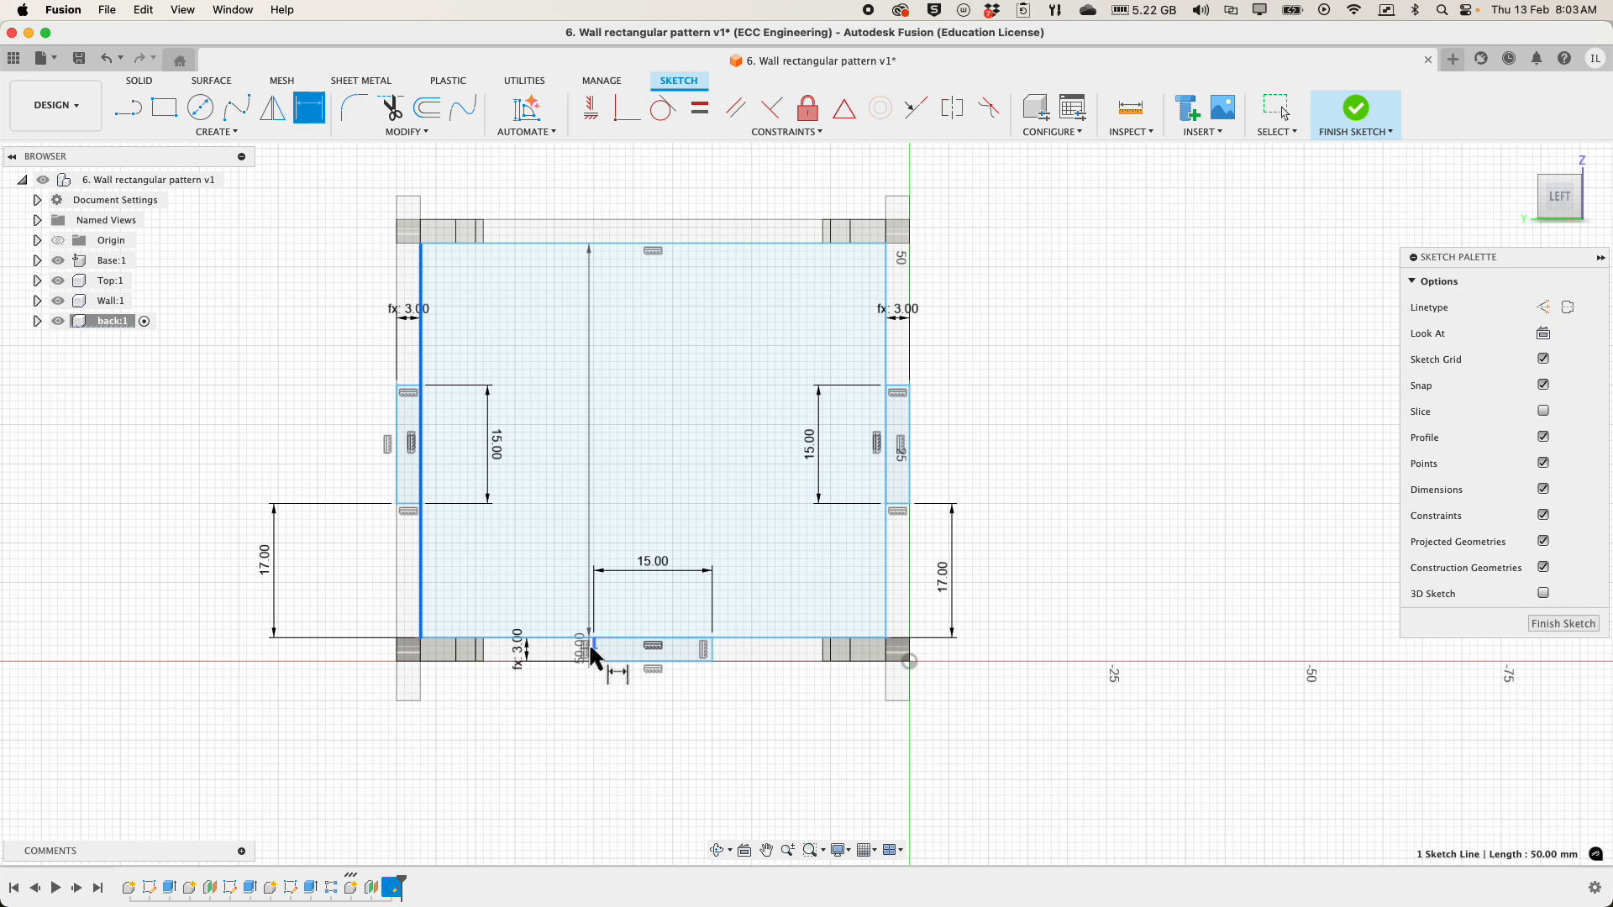
pyautogui.click(589, 643)
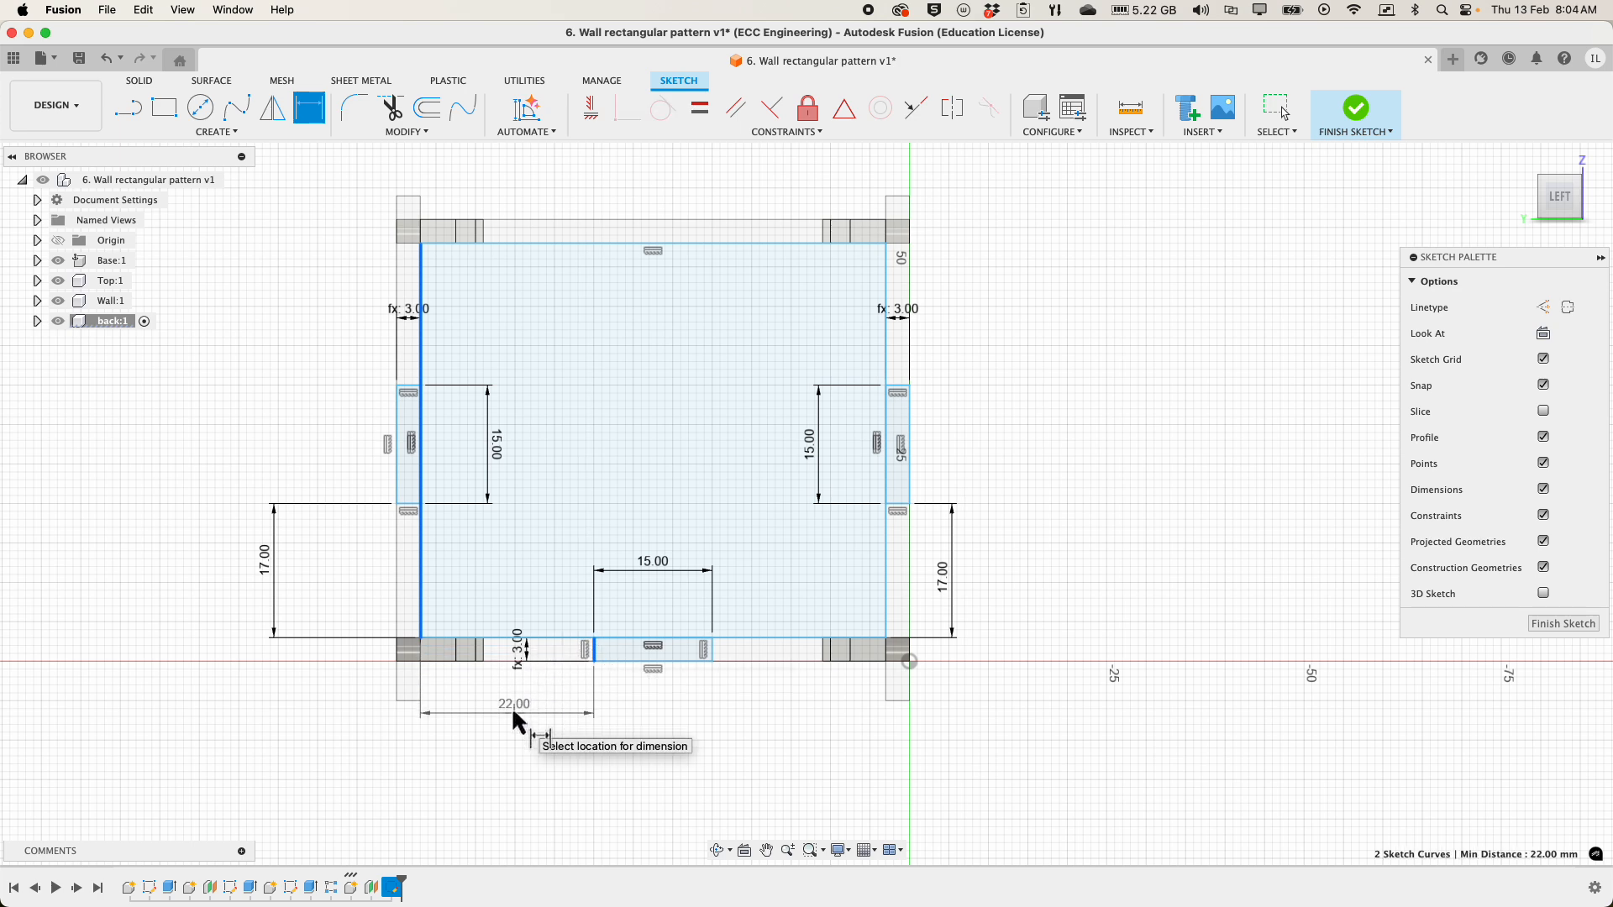
pyautogui.click(513, 712)
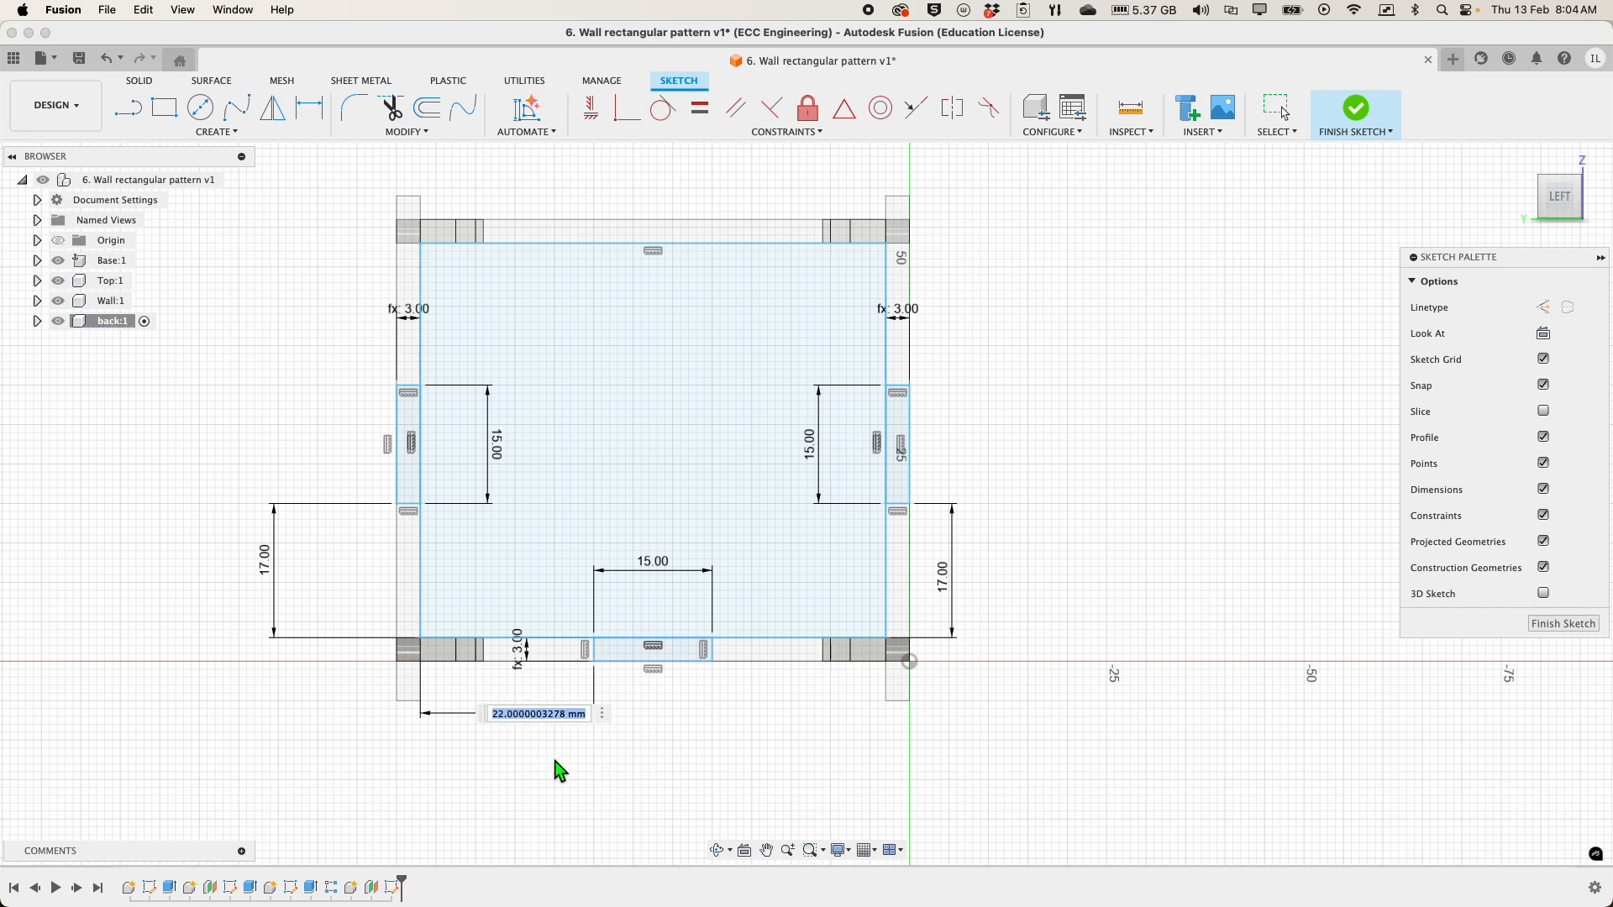
pyautogui.write('22')
pyautogui.press('Return')
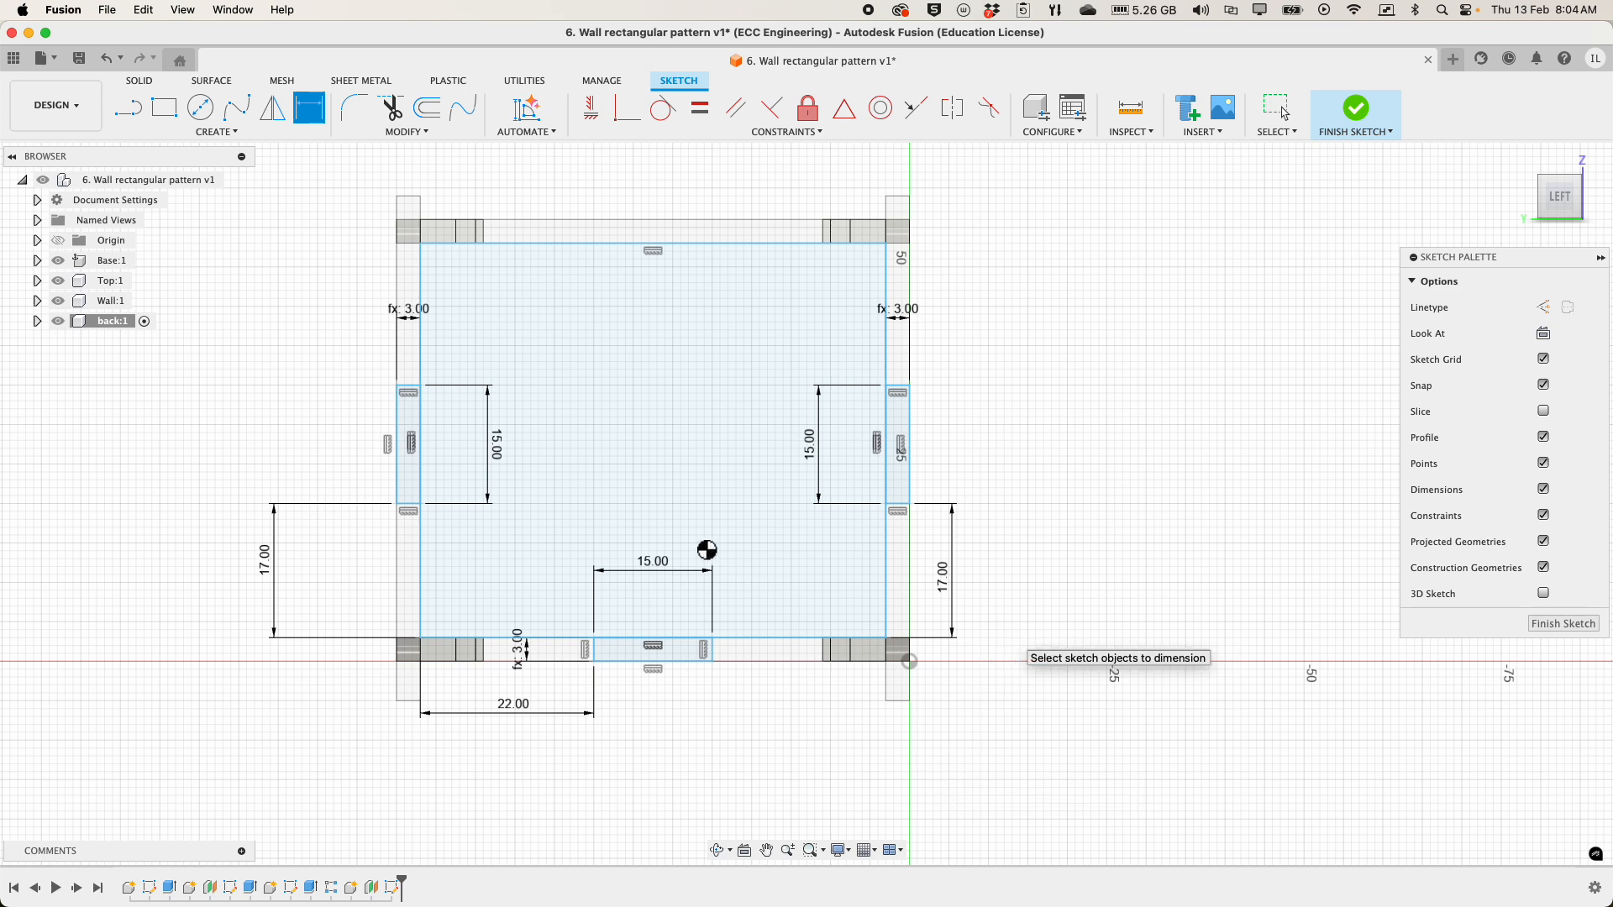
pyautogui.press('Escape')
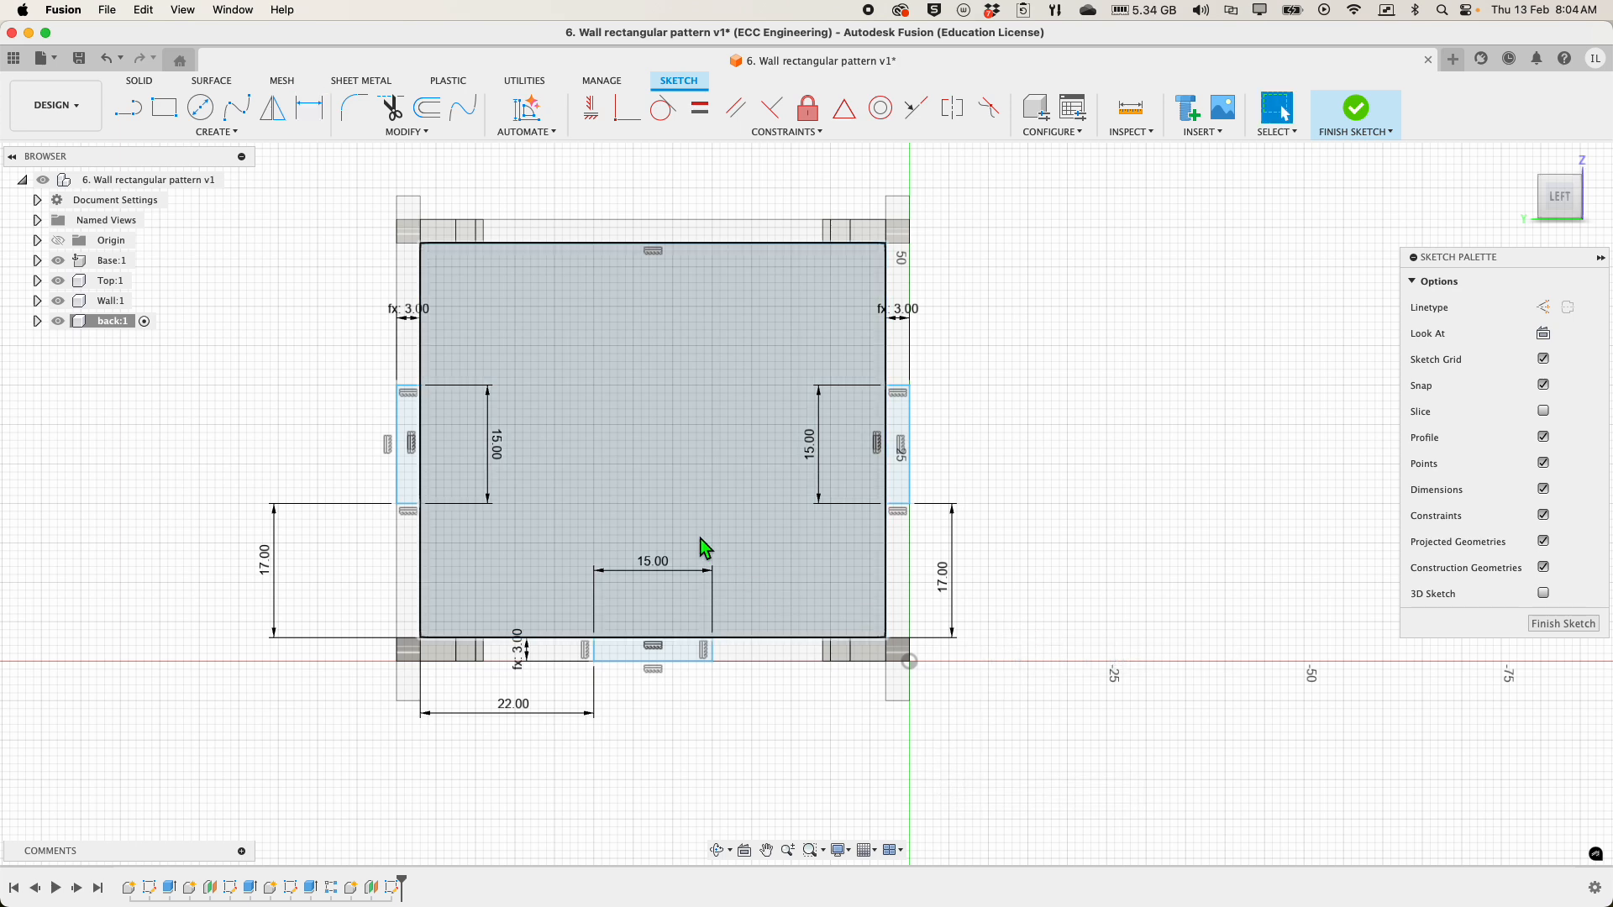
# - Inspect the panel and its three tab regions in the sketch, looking closely at the right tab's outline
pyautogui.click(683, 494)
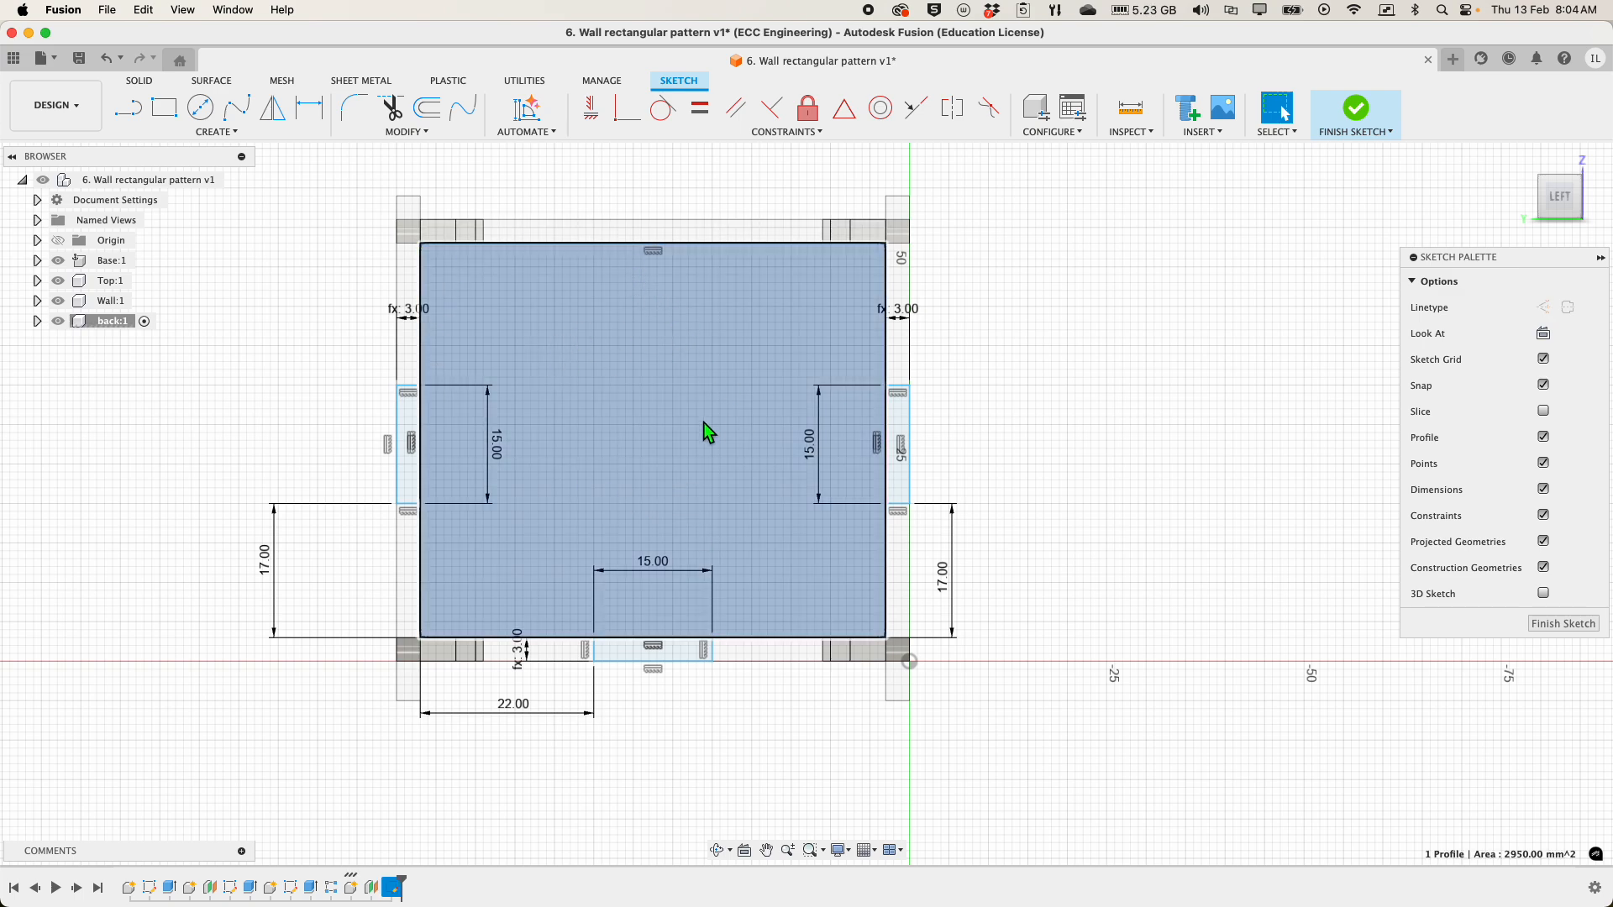
pyautogui.click(410, 453)
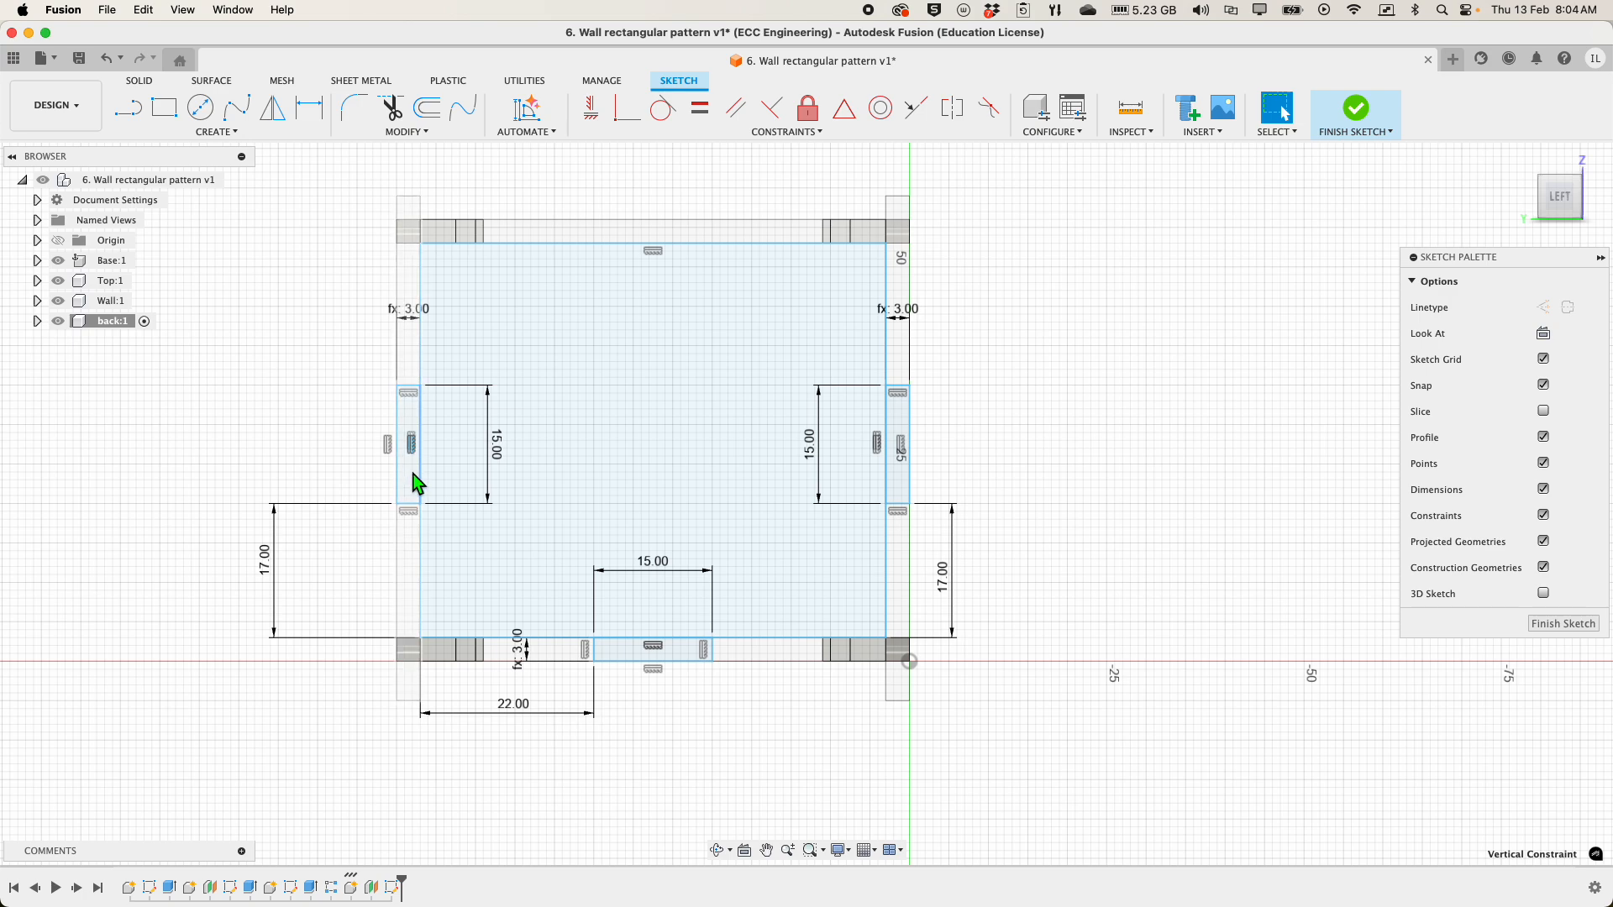
pyautogui.click(588, 542)
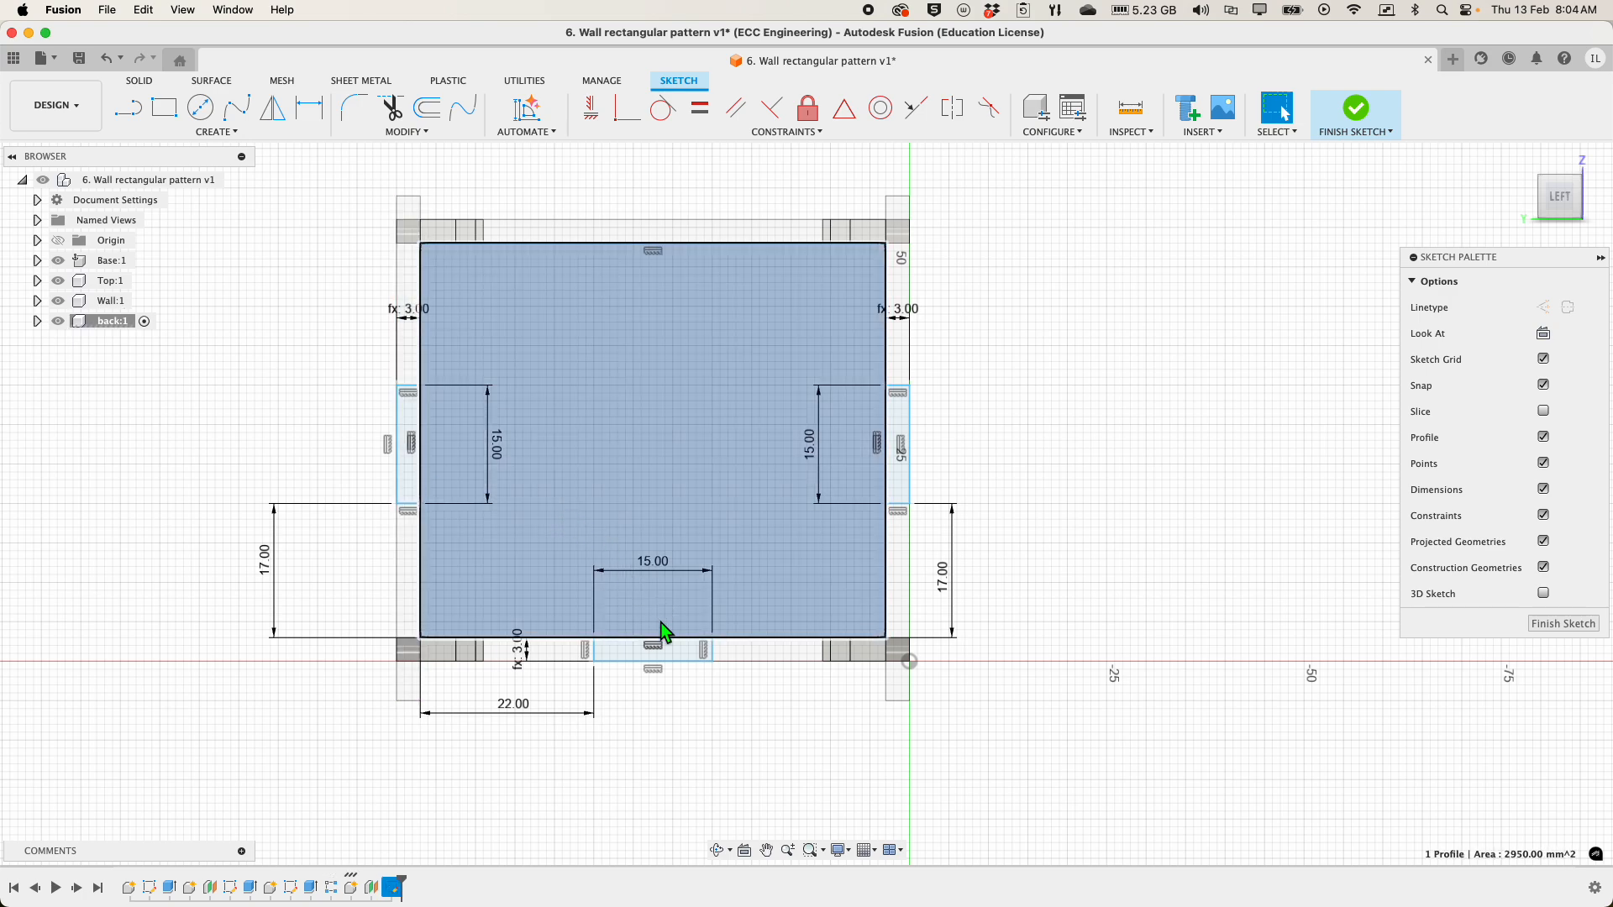
pyautogui.click(666, 651)
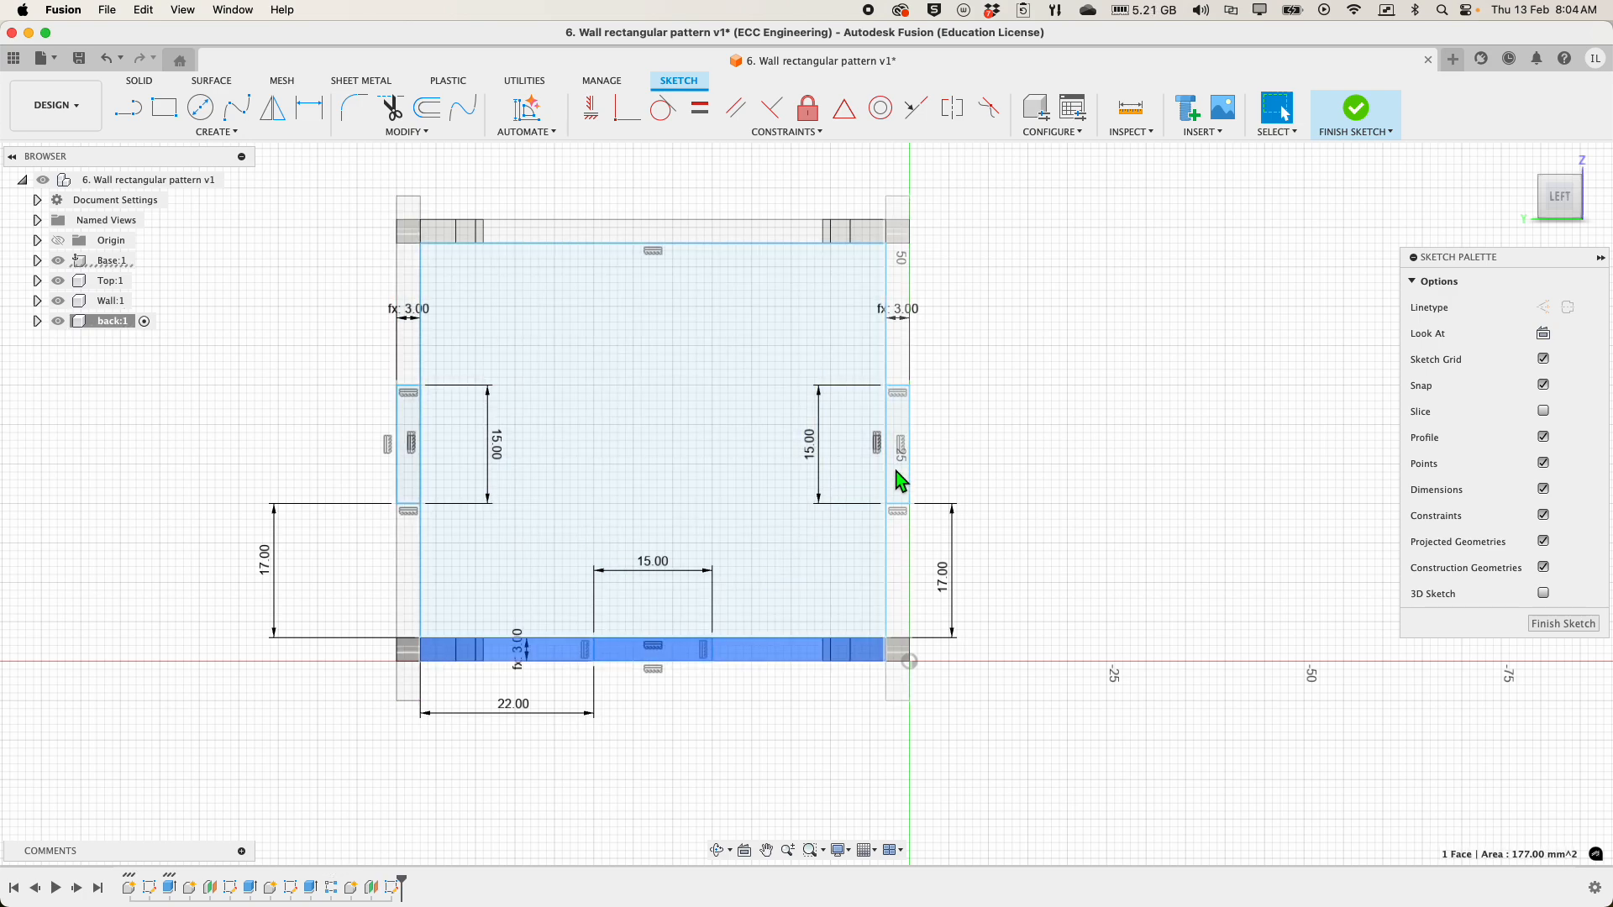
pyautogui.click(902, 481)
pyautogui.click(992, 467)
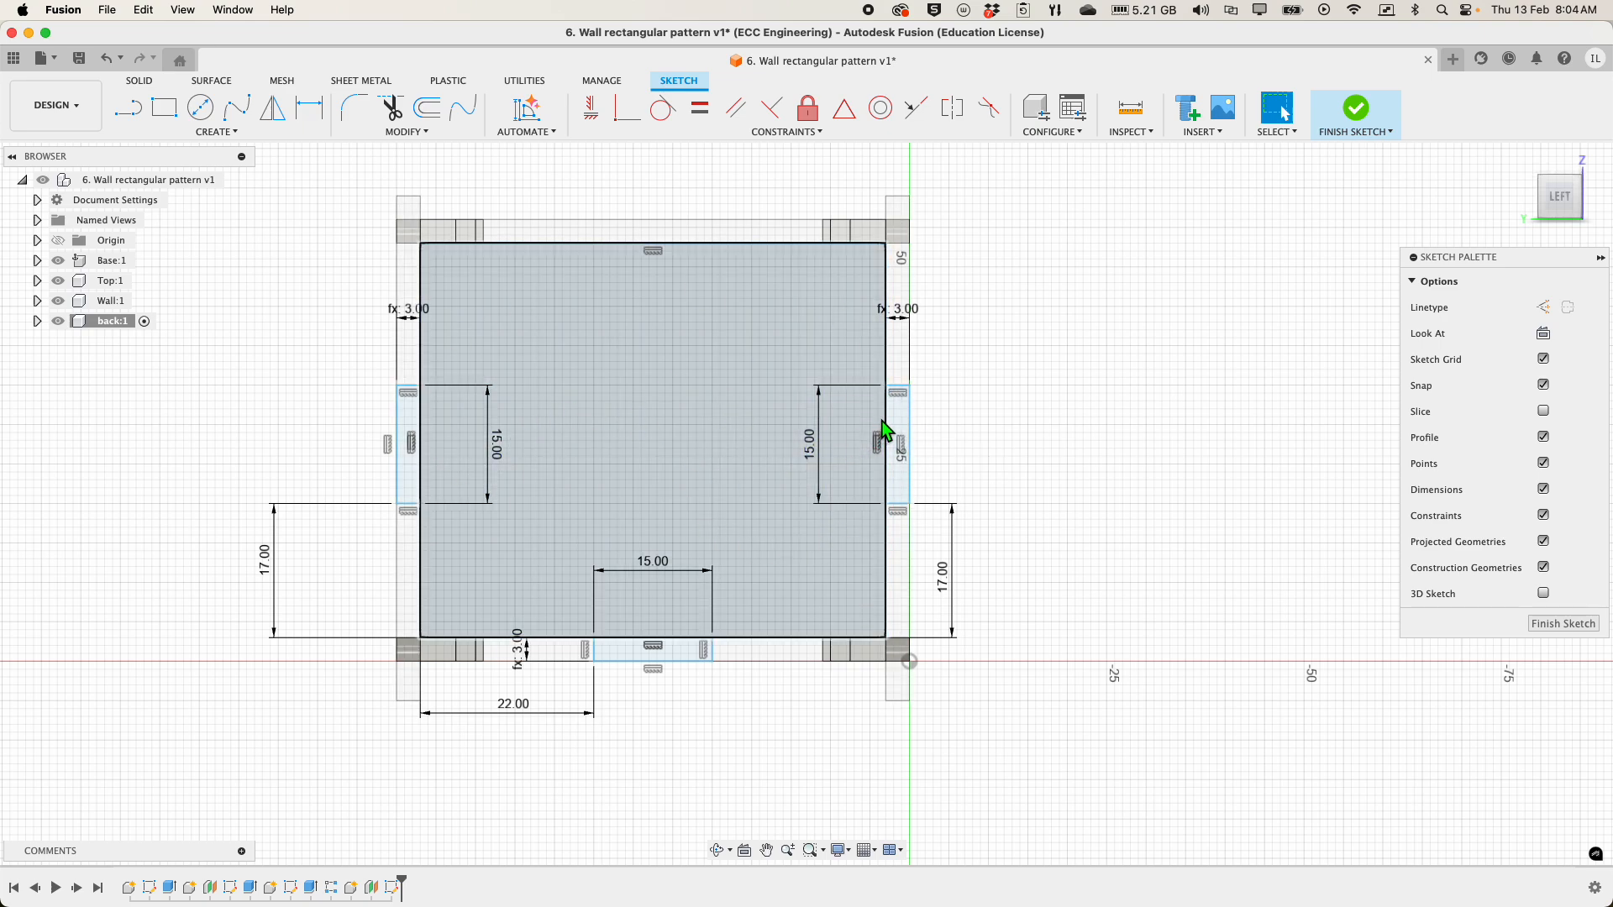
pyautogui.scroll(3, 891, 418)
pyautogui.scroll(5, 891, 417)
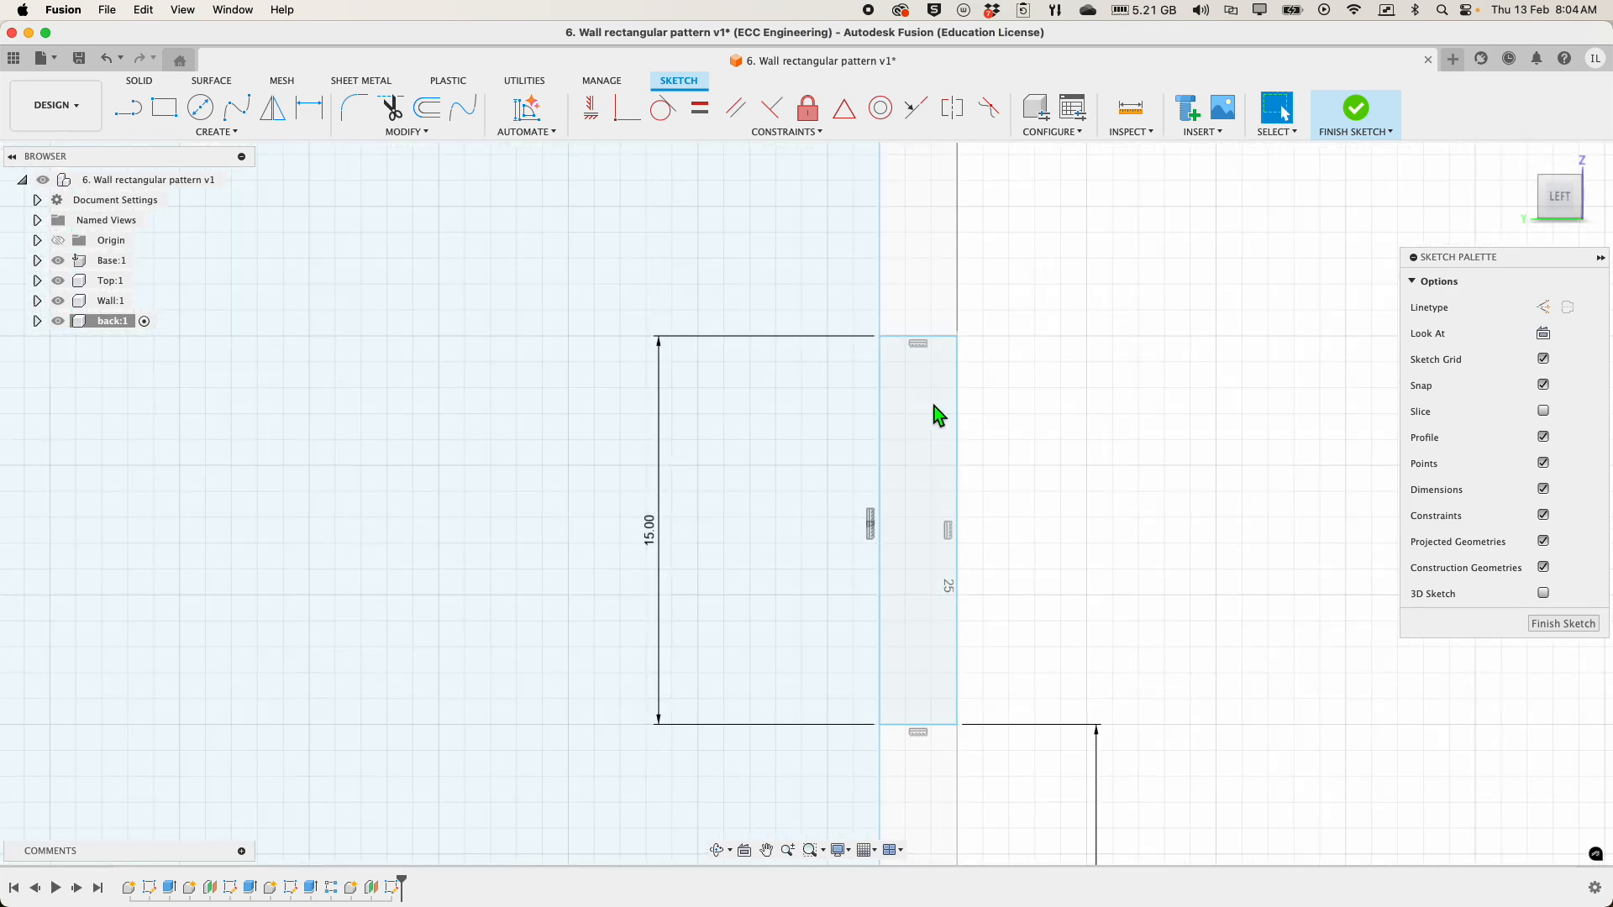
pyautogui.scroll(-3, 997, 418)
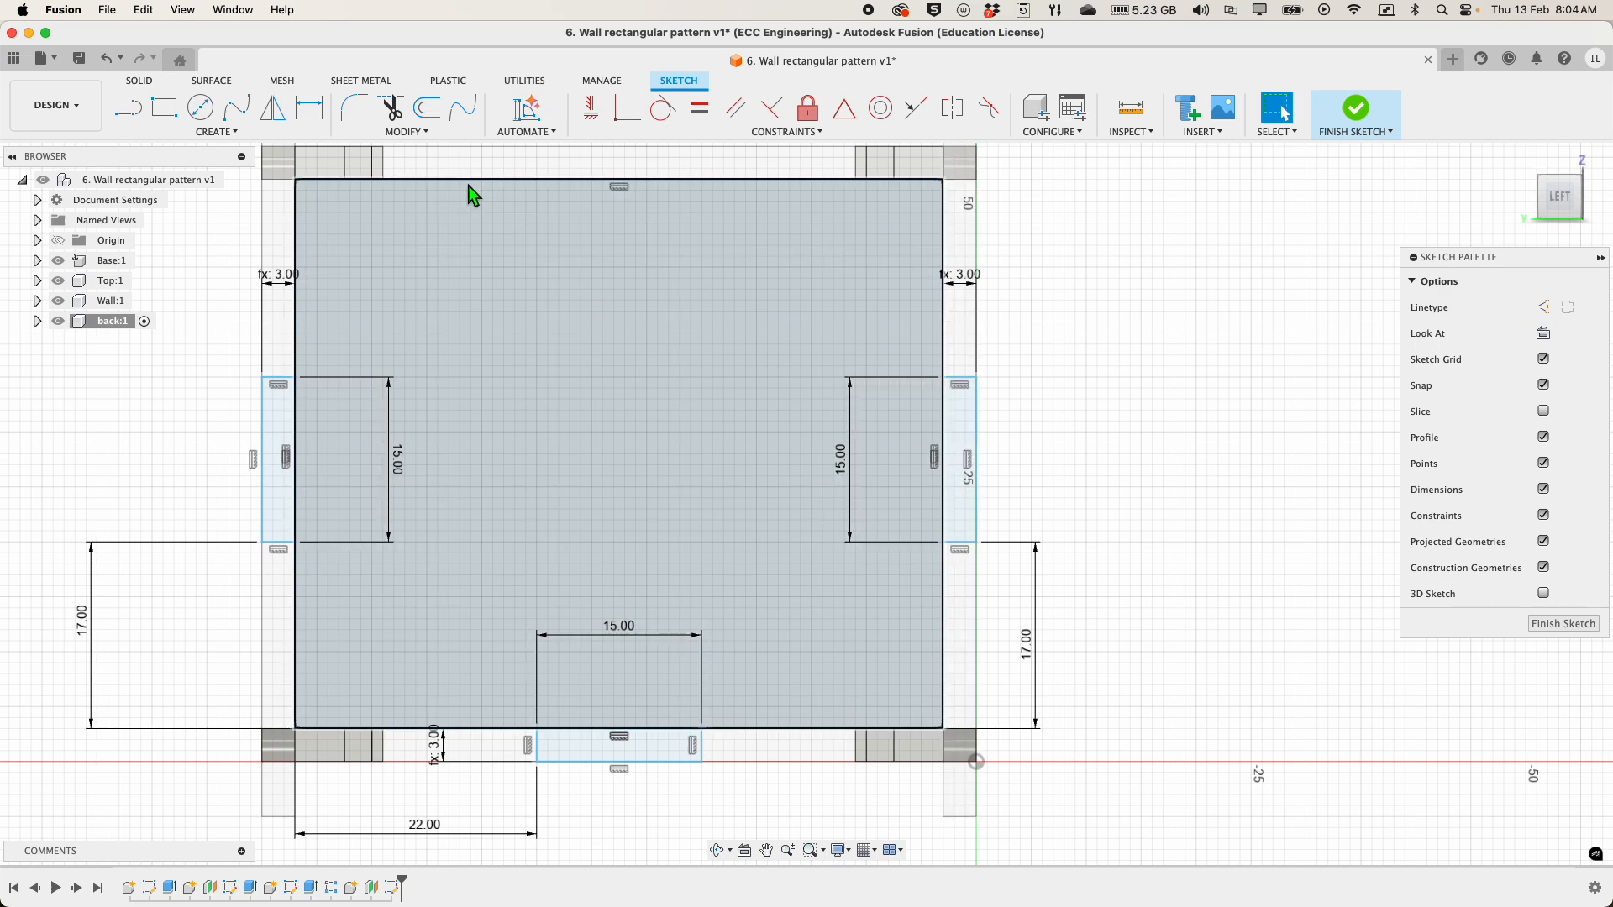
# - Trim away the overlapping line segments between the panel and the left tab so they form one profile
pyautogui.click(394, 117)
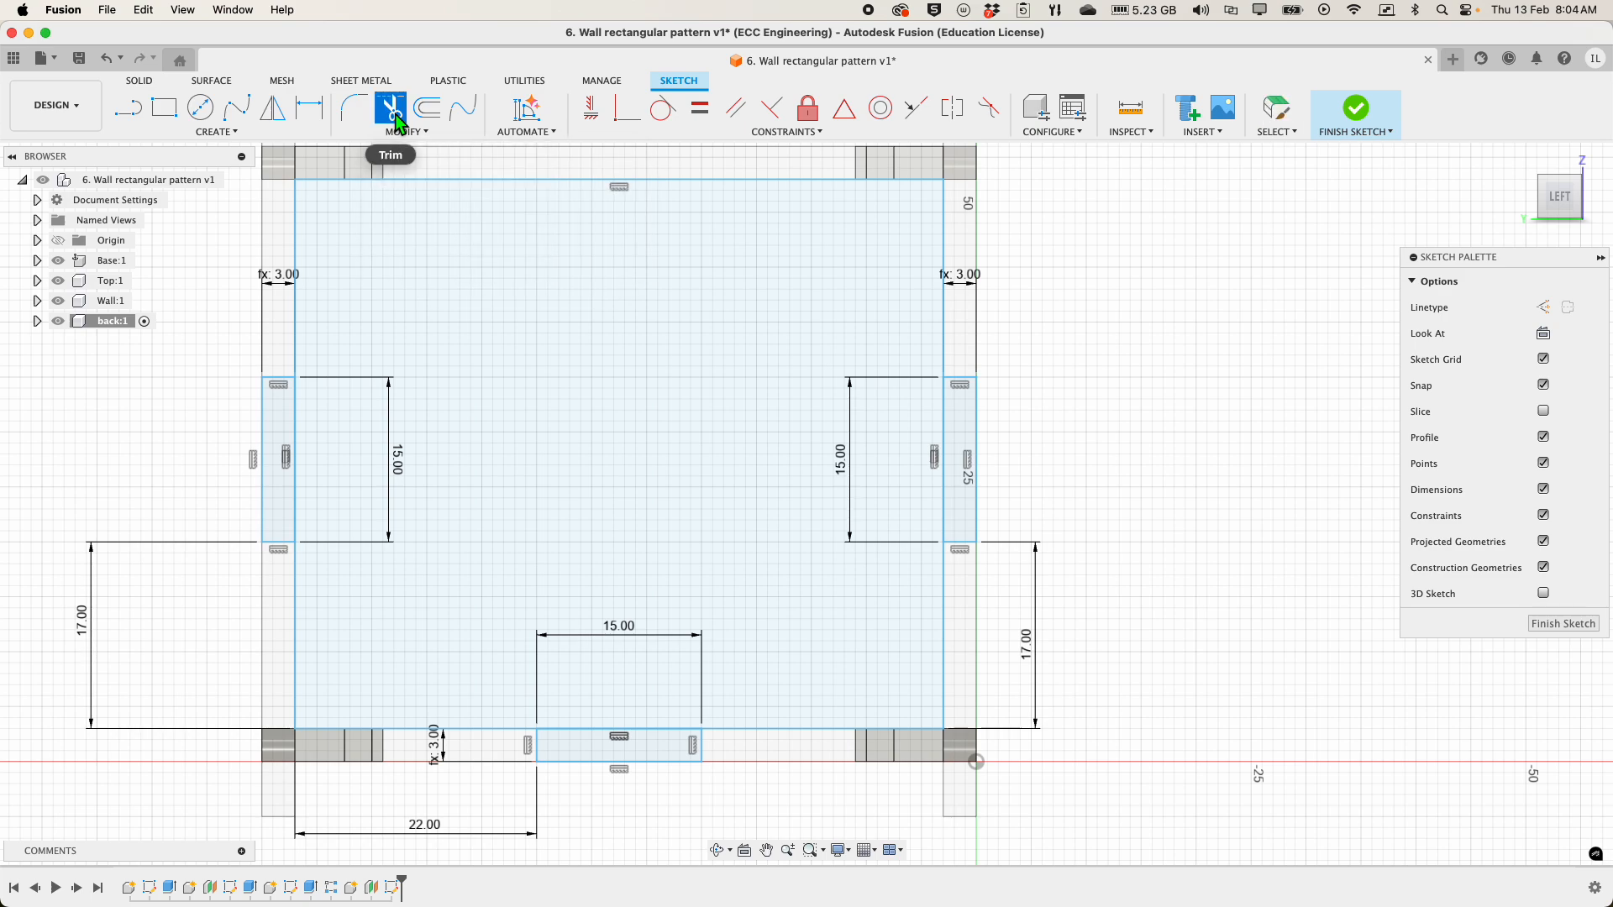
pyautogui.click(295, 437)
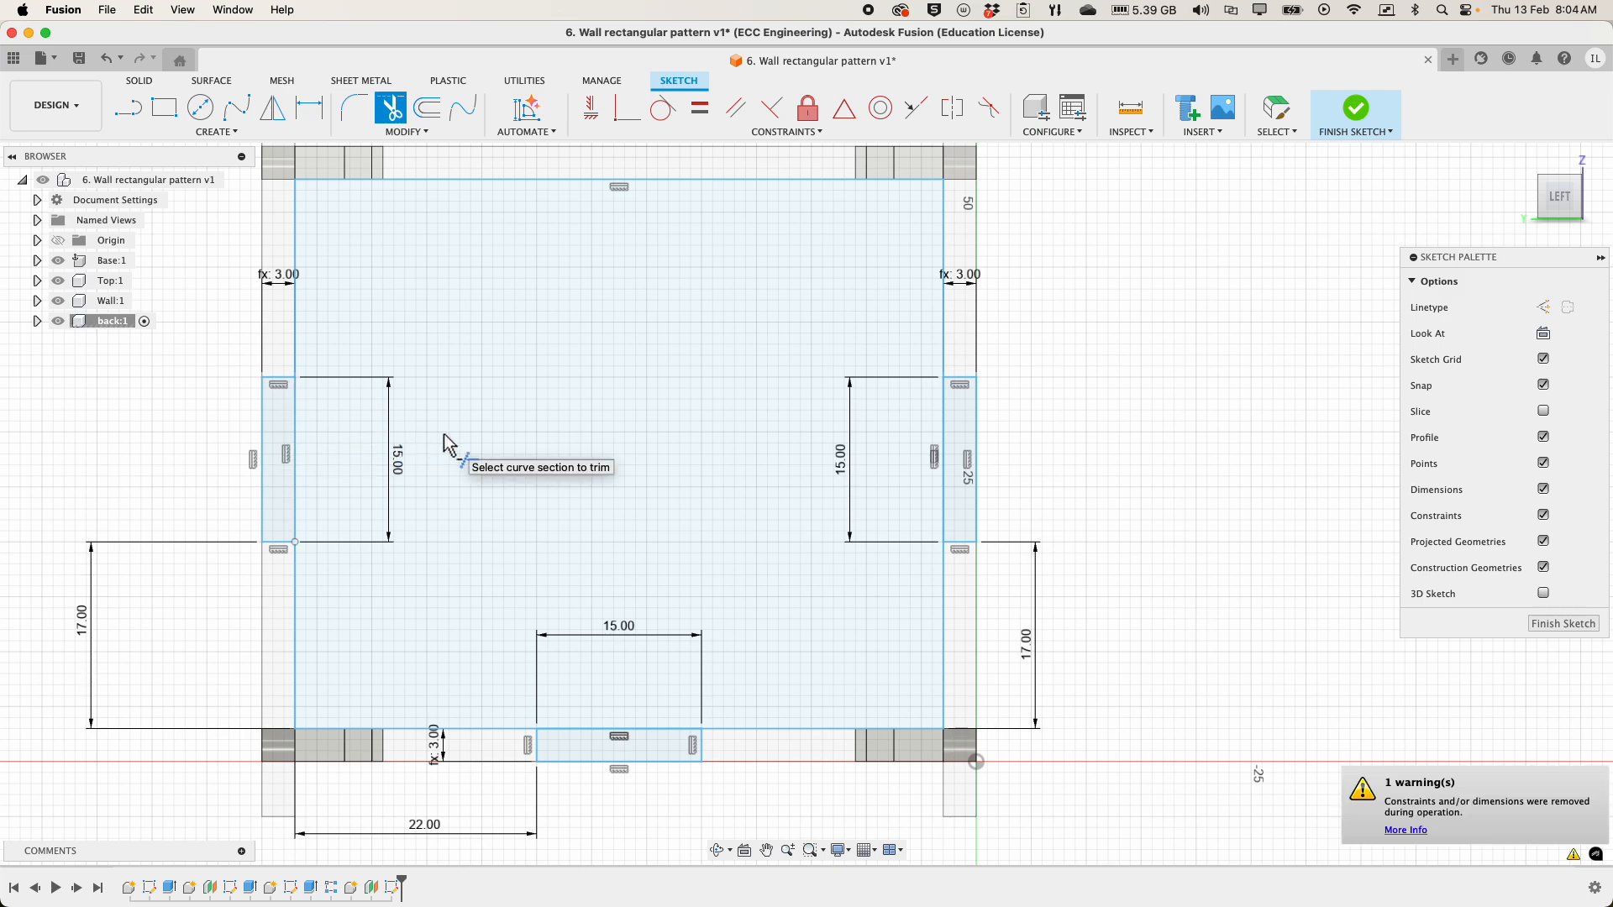
pyautogui.press('Escape')
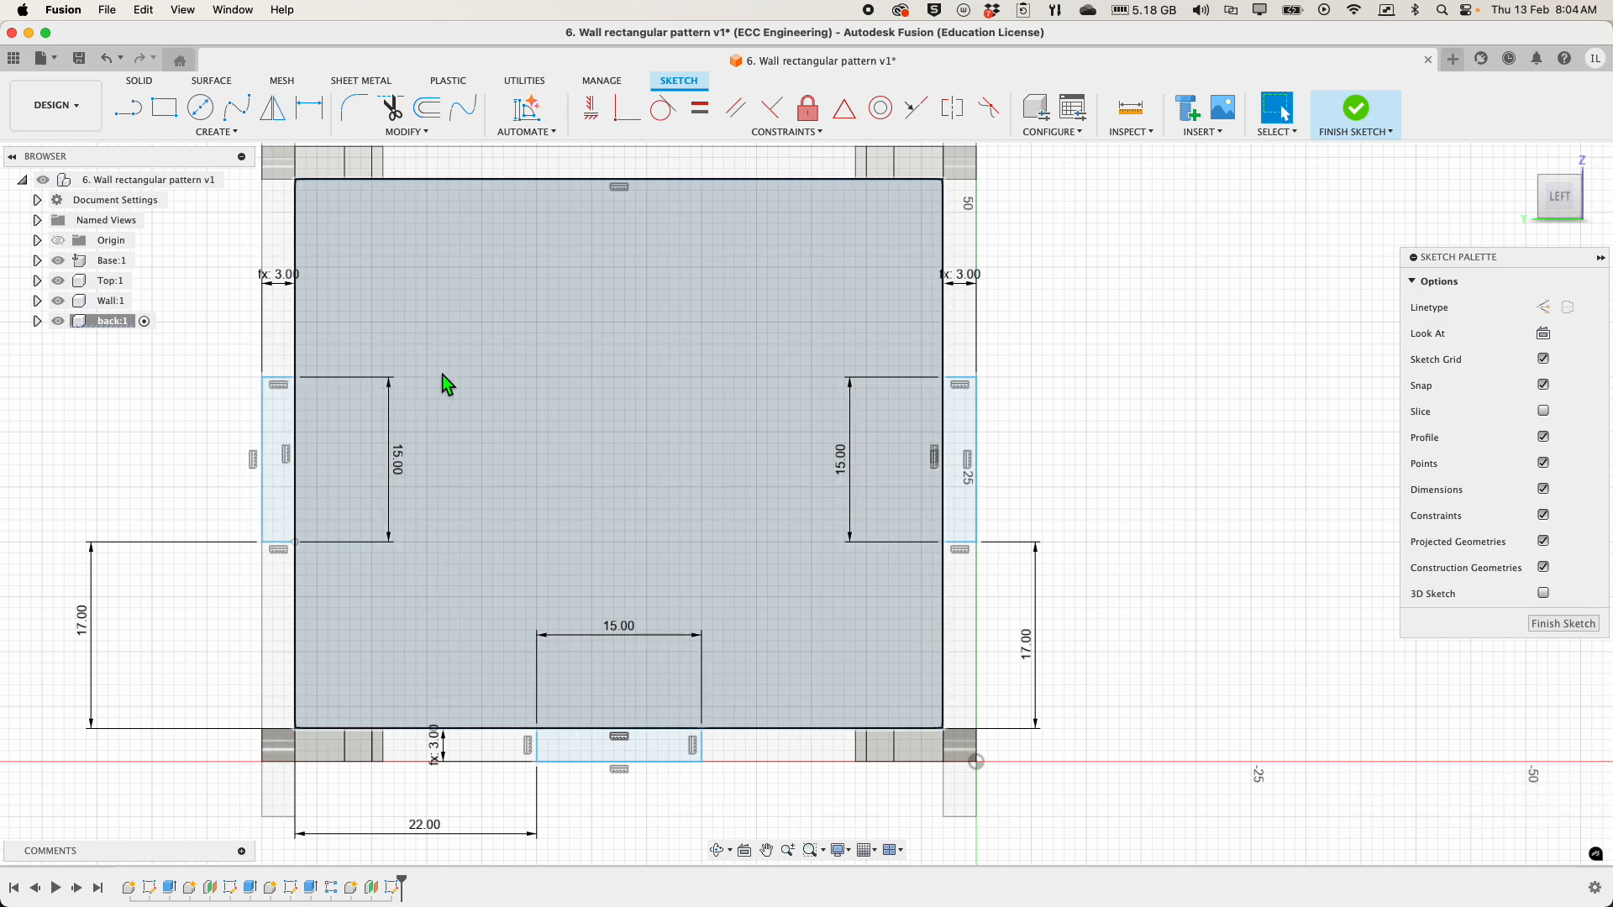
pyautogui.click(391, 108)
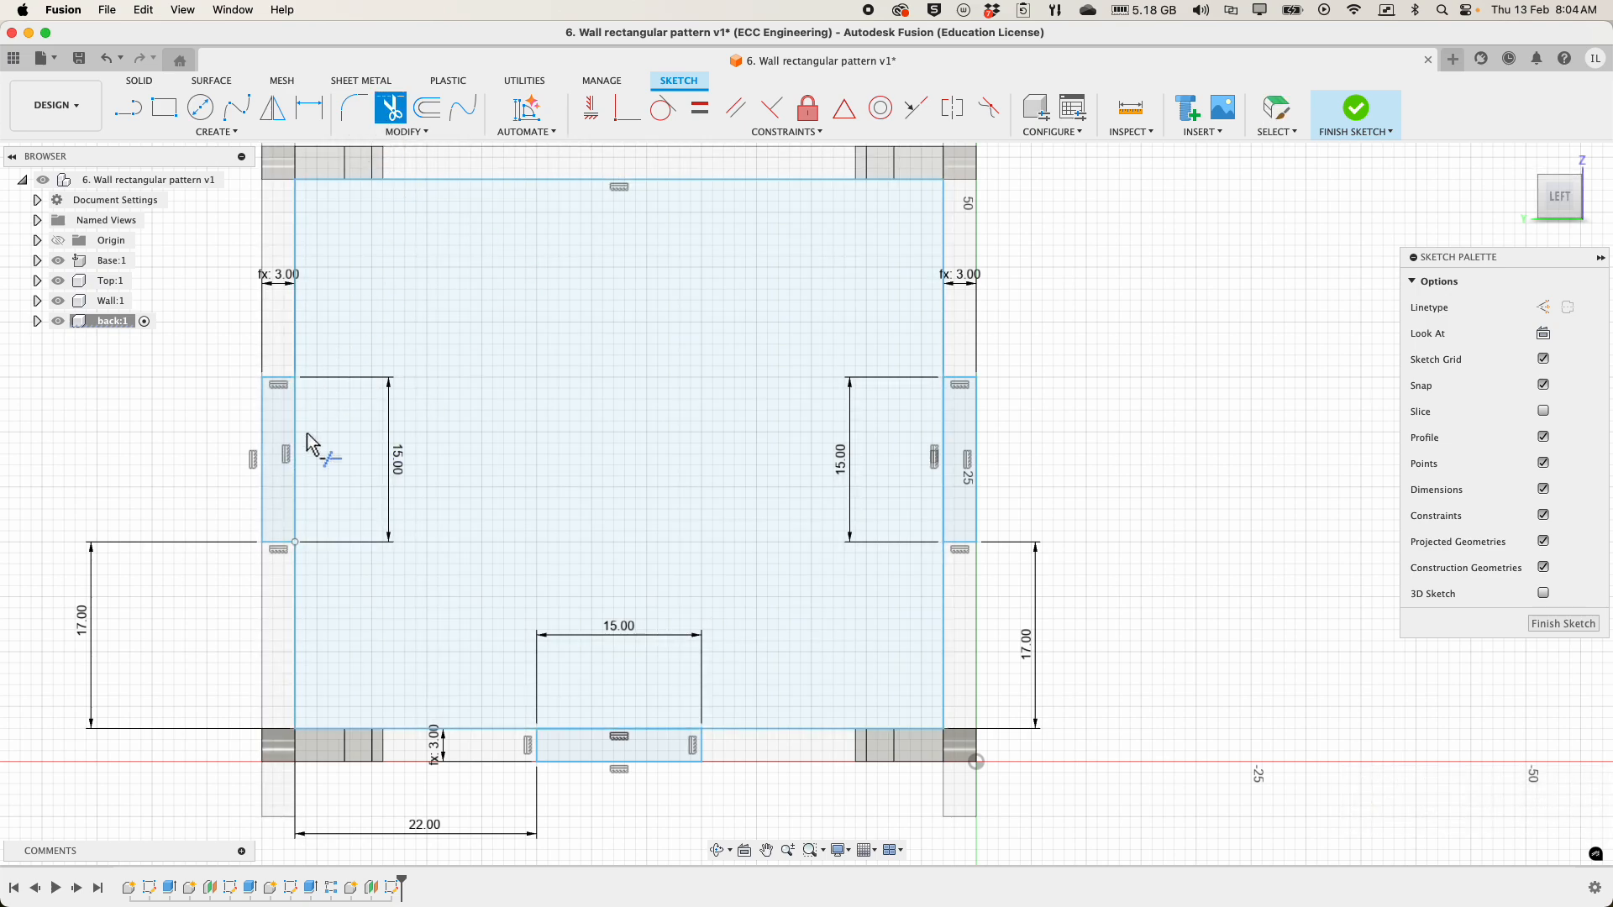
pyautogui.click(296, 475)
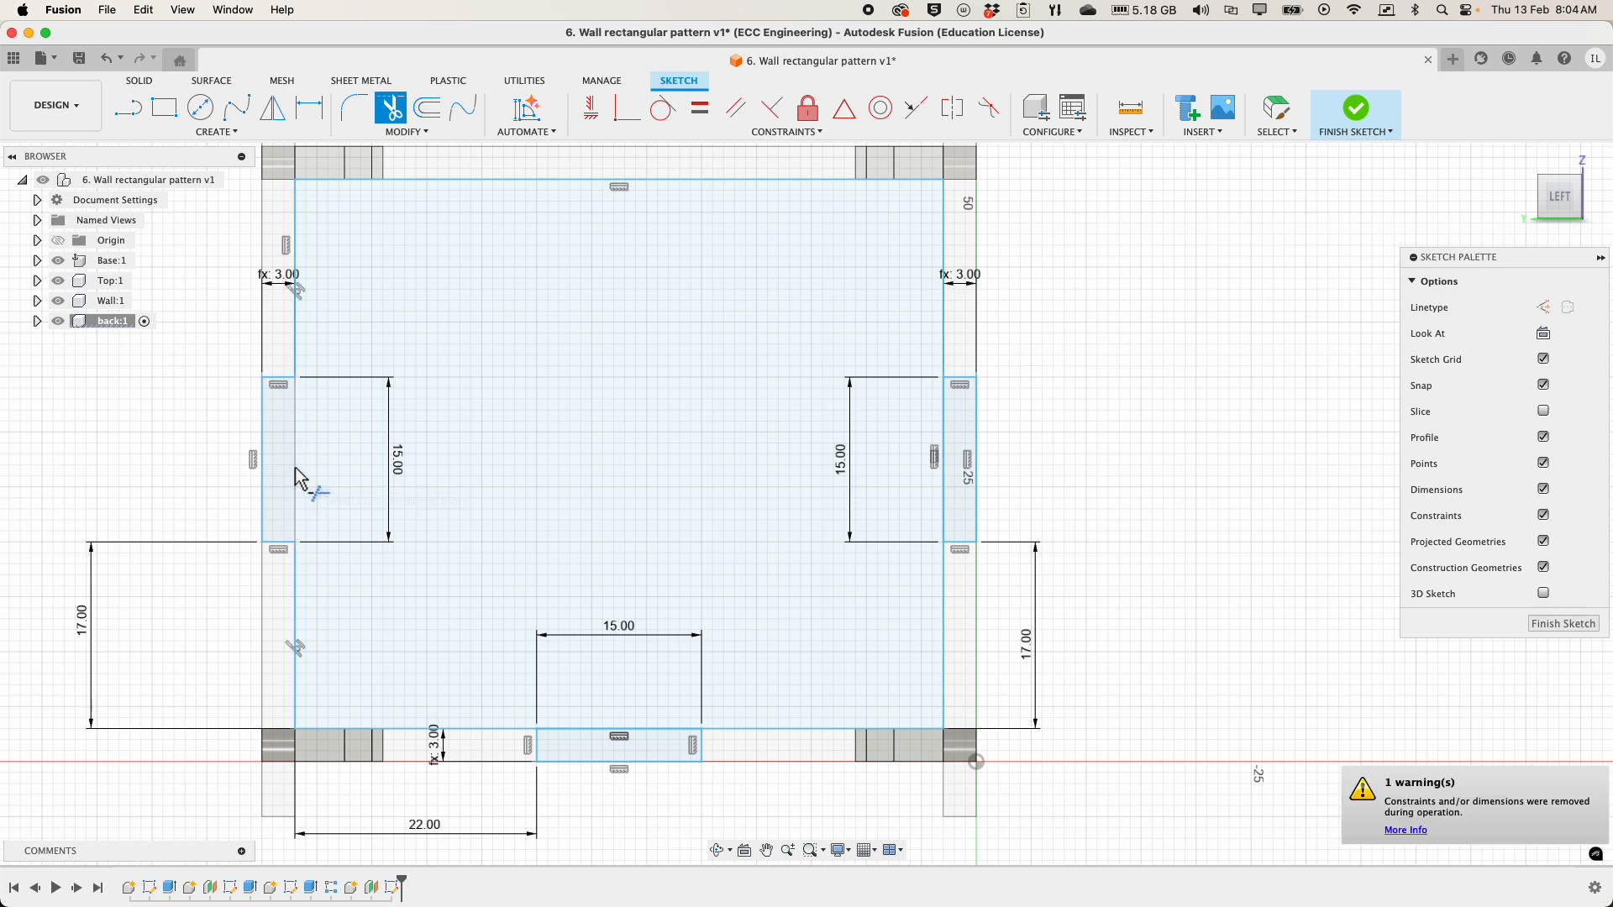
pyautogui.press('Escape')
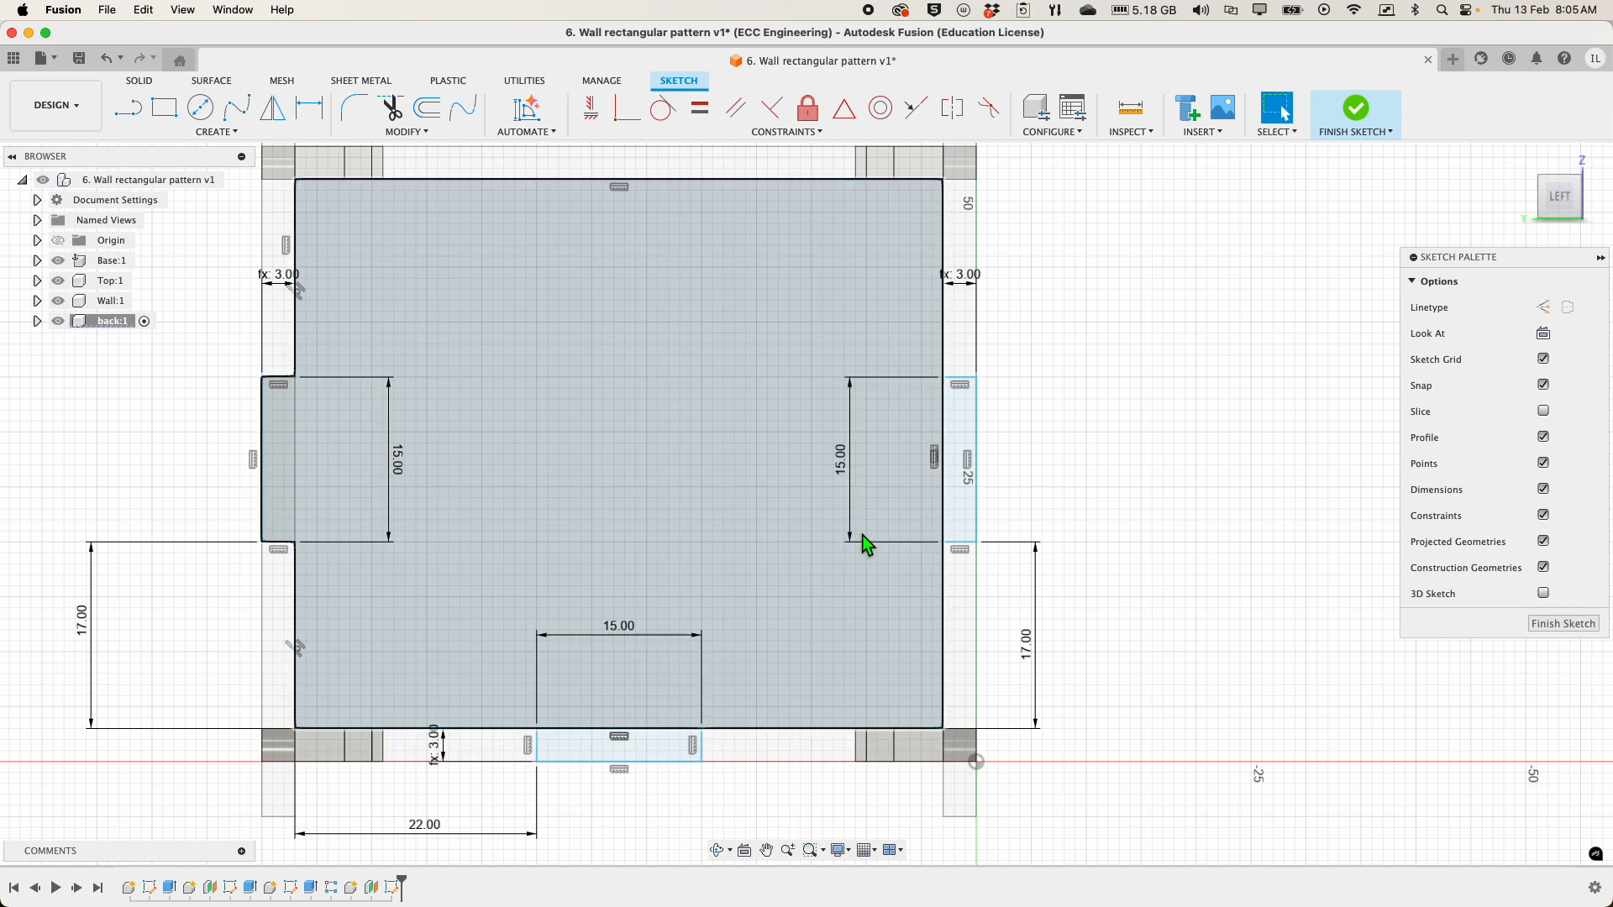
# - Trim away the line segment separating the bottom tab from the panel
pyautogui.click(391, 107)
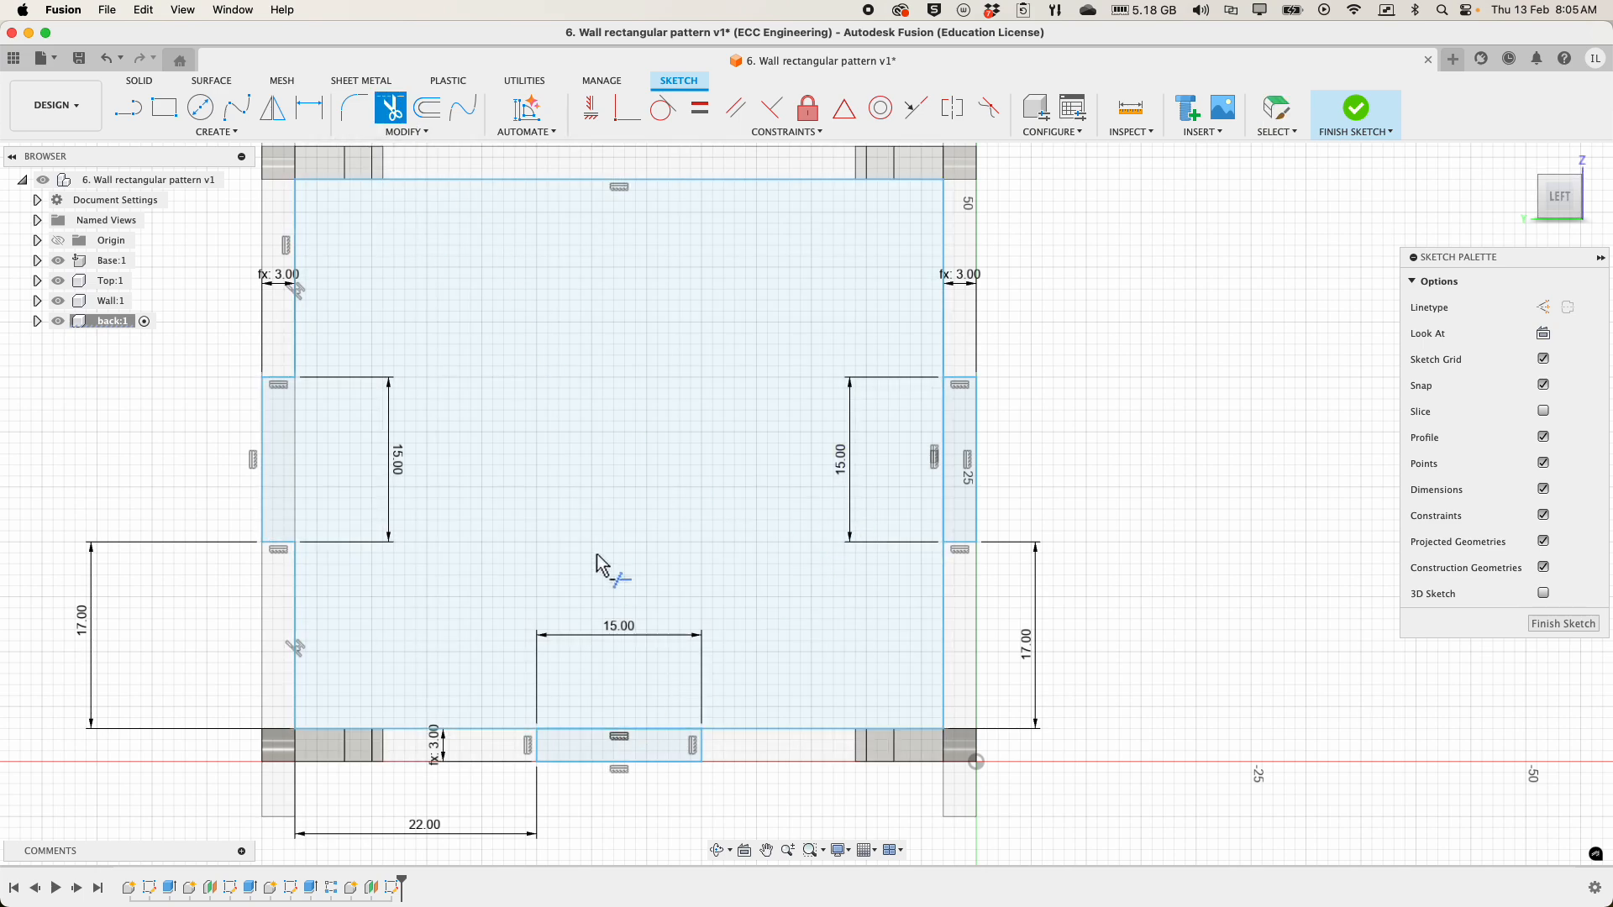
pyautogui.scroll(2, 611, 662)
pyautogui.scroll(3, 512, 406)
pyautogui.scroll(-1, 544, 472)
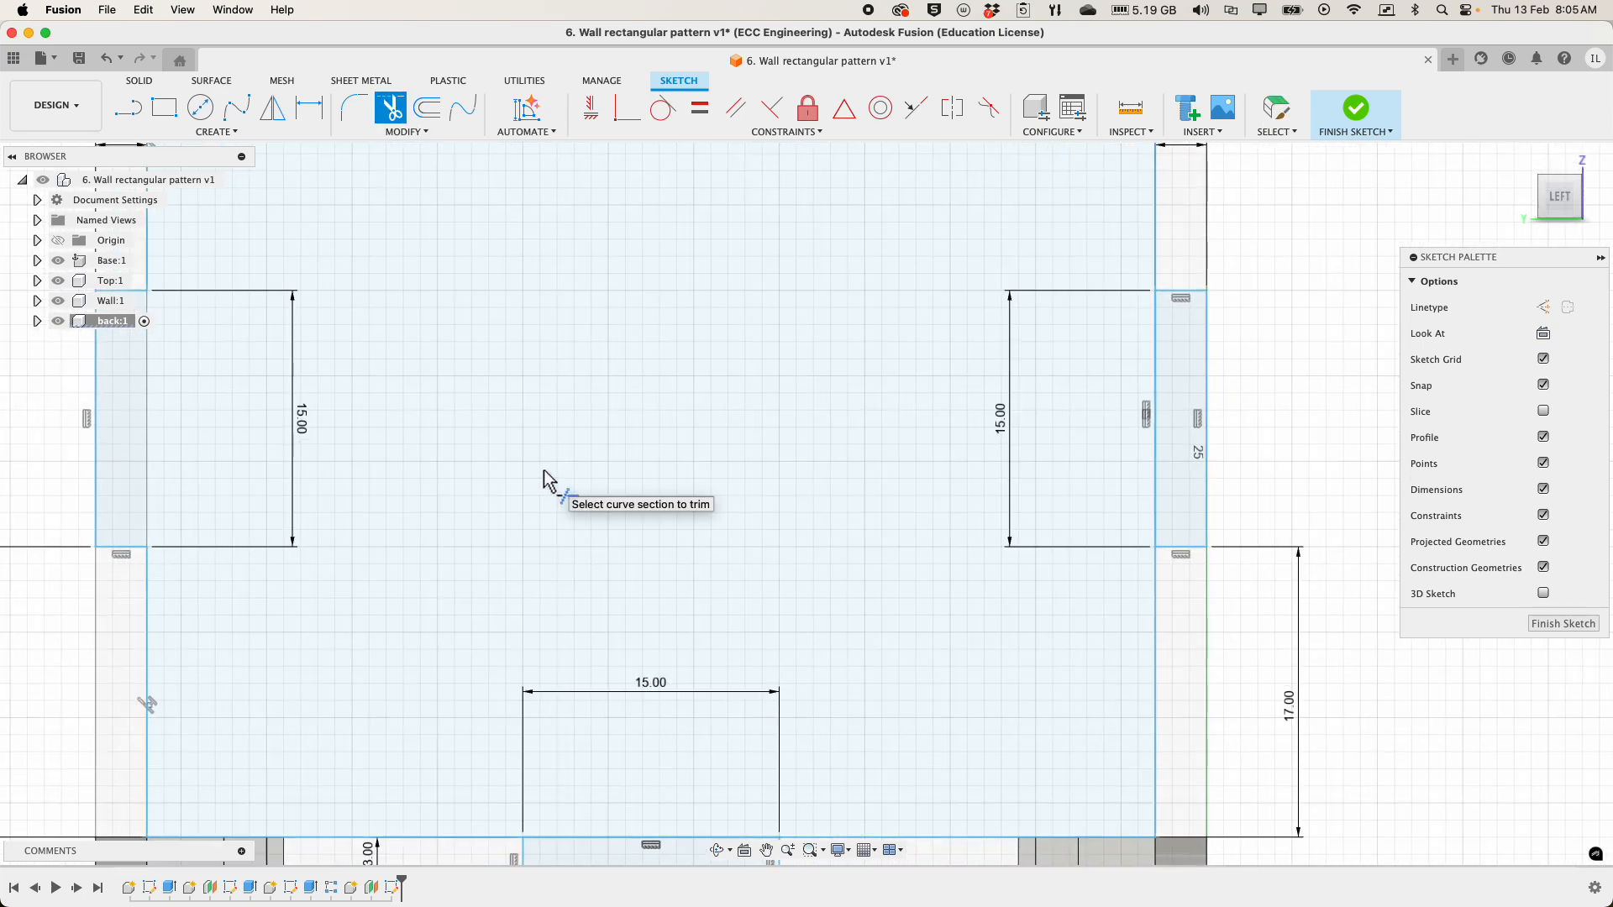
pyautogui.scroll(-3, 548, 479)
pyautogui.scroll(3, 611, 677)
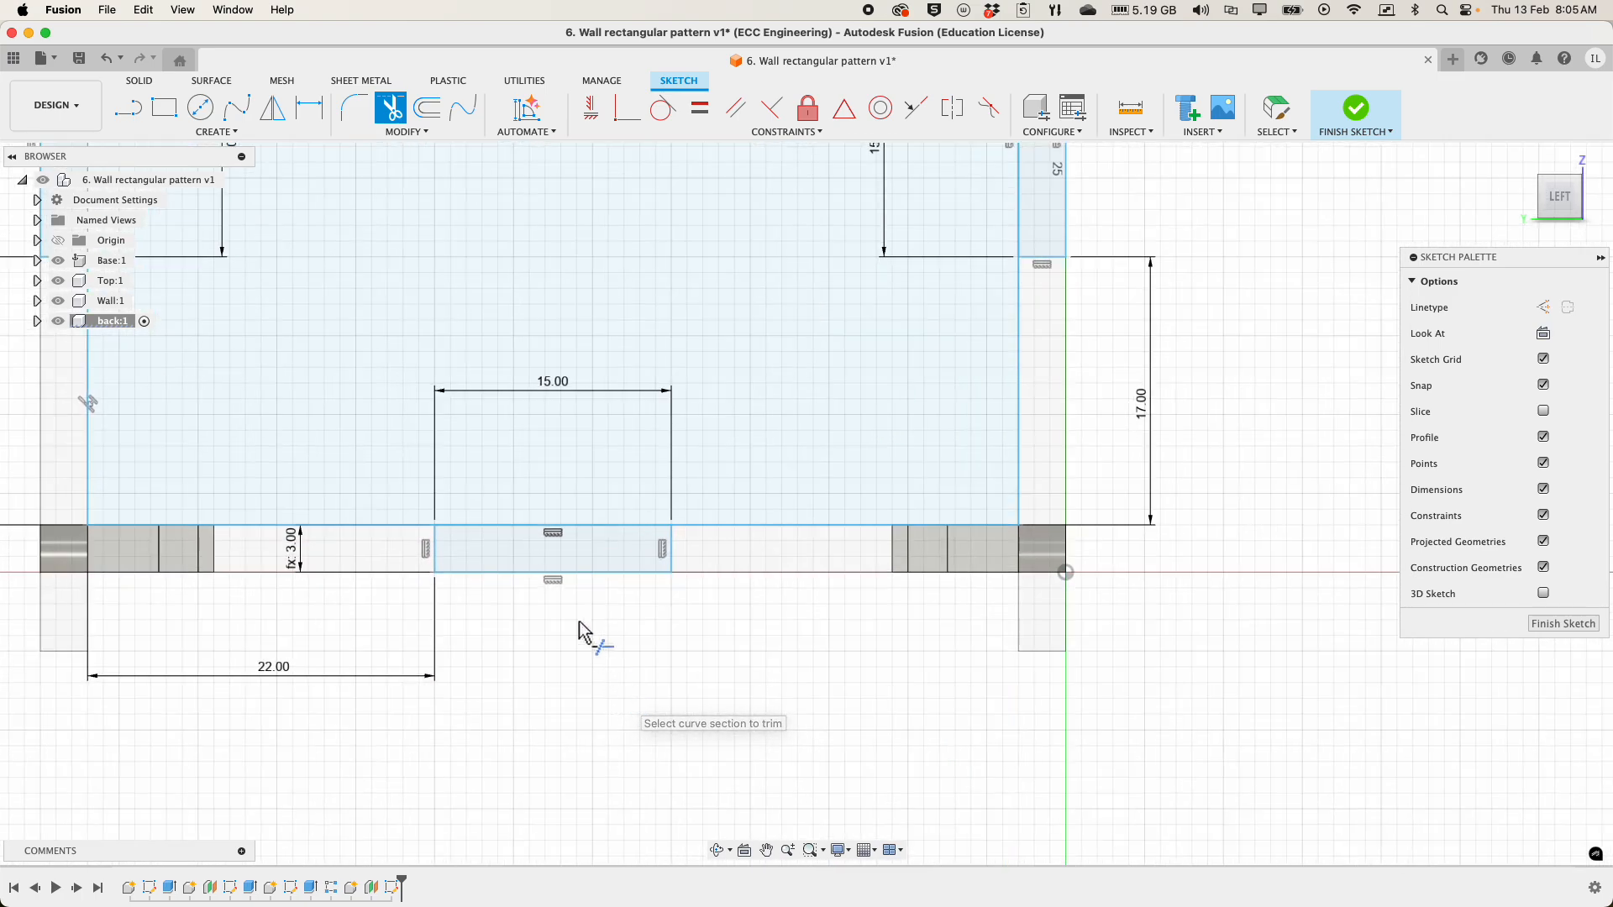
pyautogui.click(521, 529)
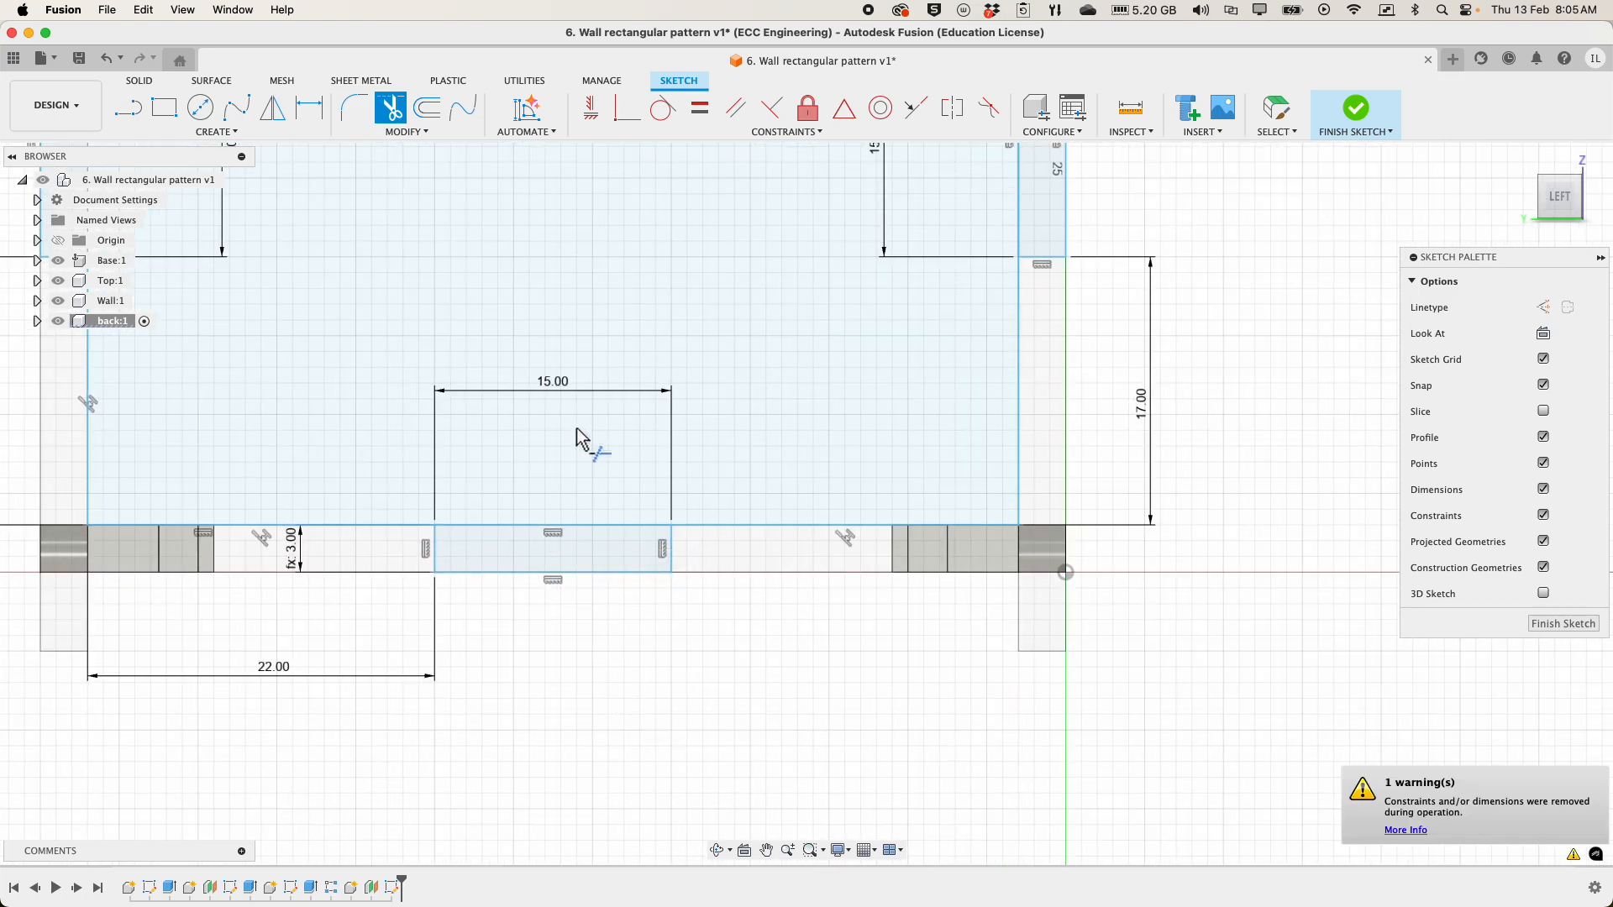
pyautogui.click(511, 527)
pyautogui.press('Escape')
# - Trim away the line segment separating the right tab from the panel
pyautogui.scroll(-5, 789, 525)
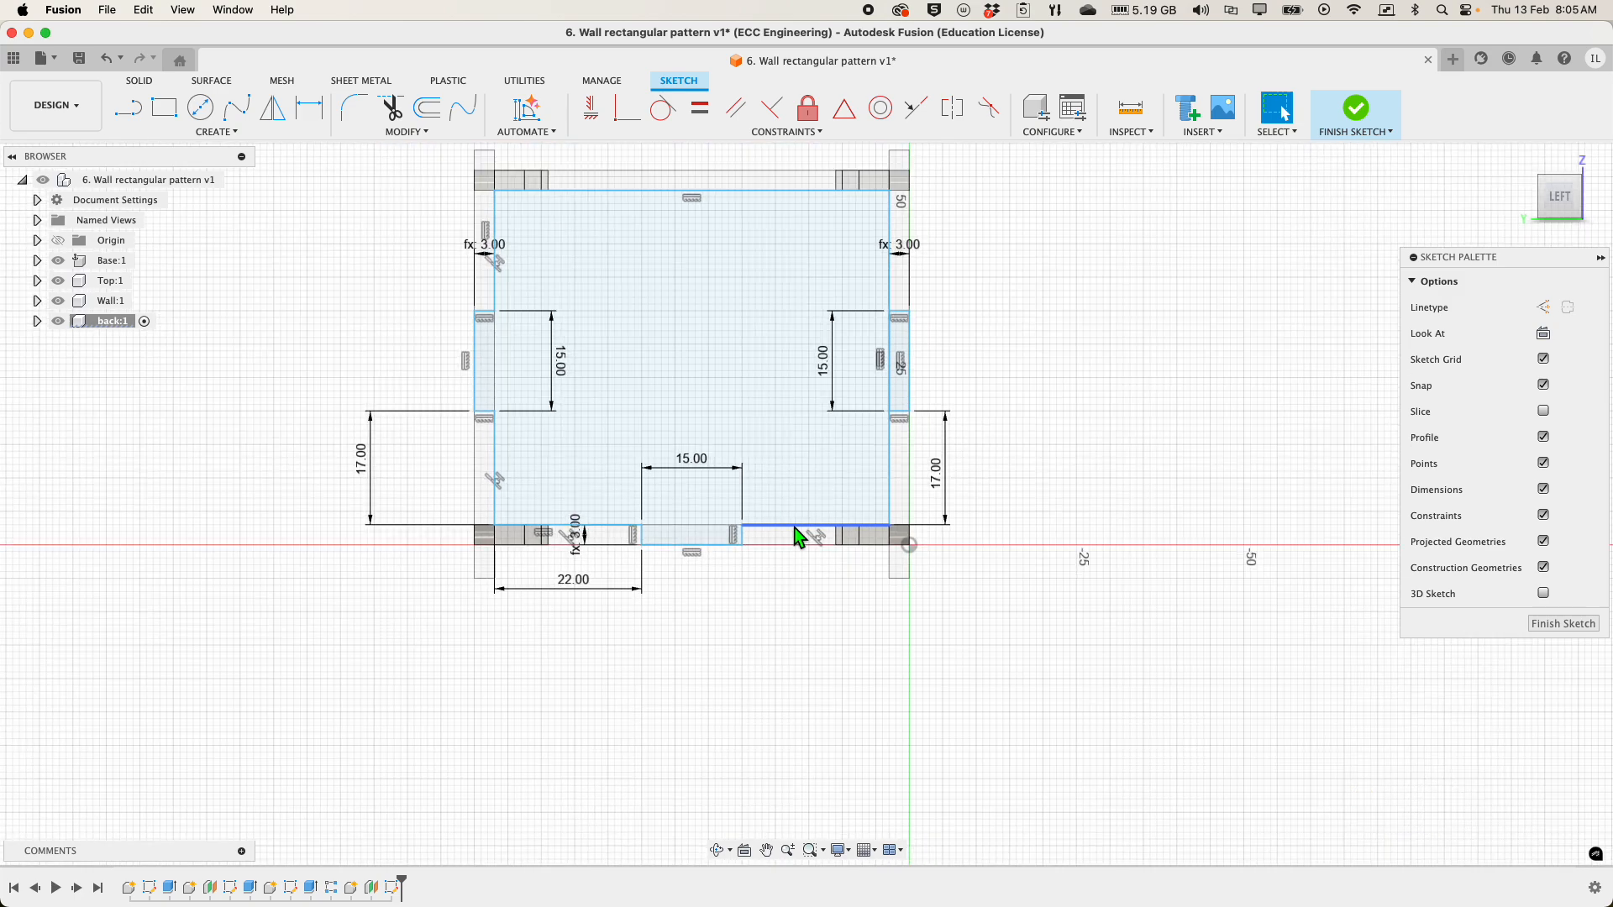
pyautogui.scroll(-5, 794, 527)
pyautogui.scroll(3, 889, 281)
pyautogui.scroll(5, 809, 581)
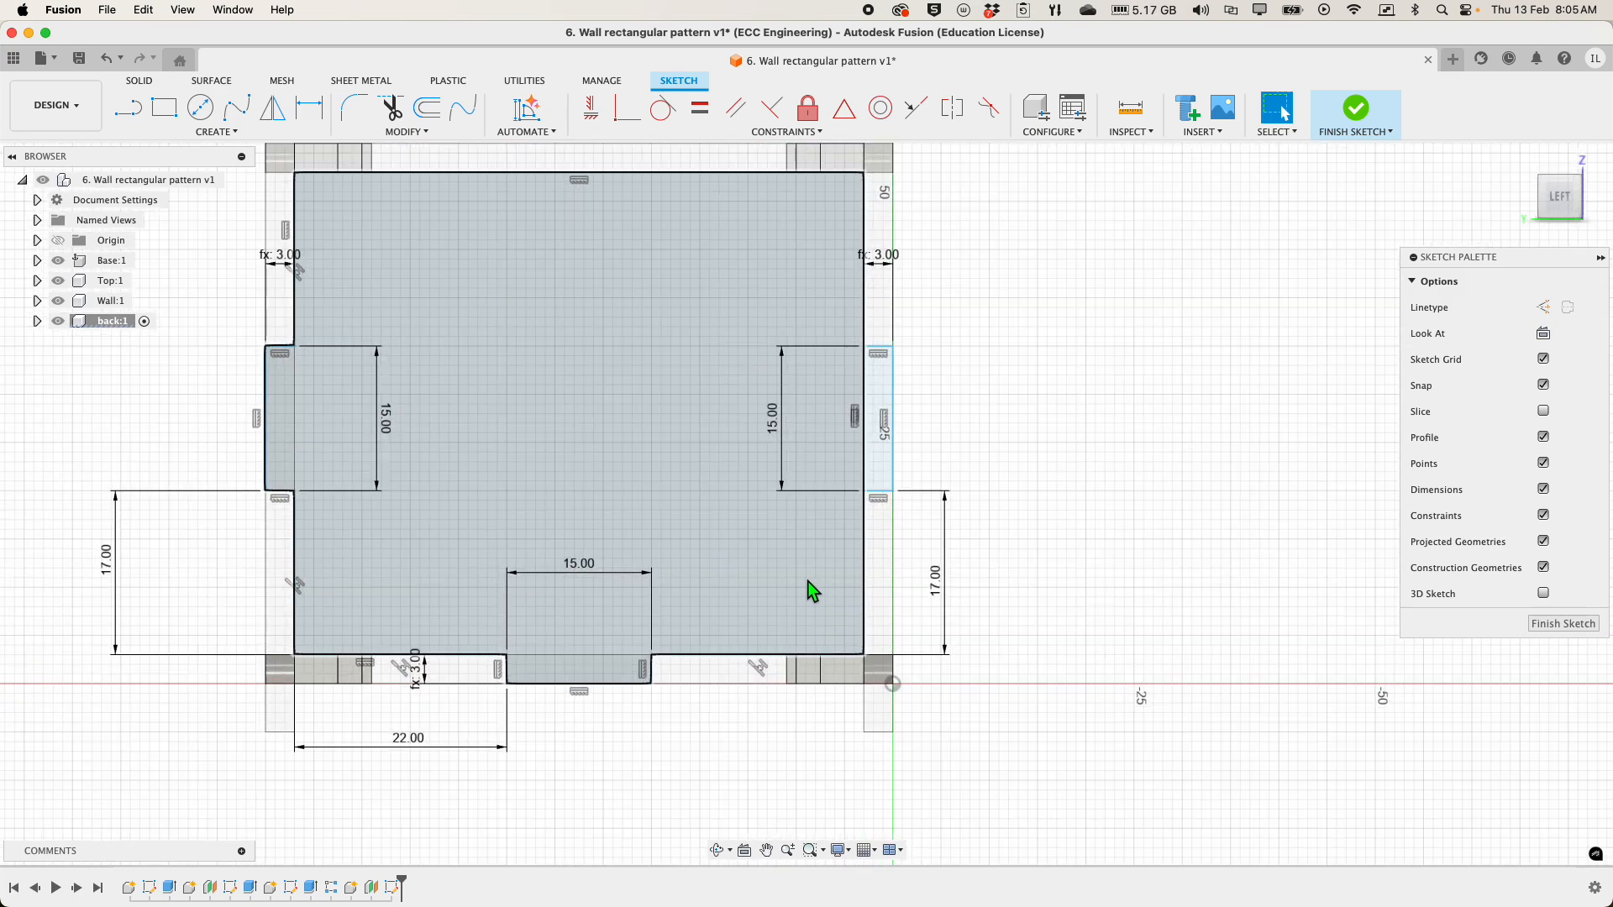
pyautogui.scroll(3, 958, 432)
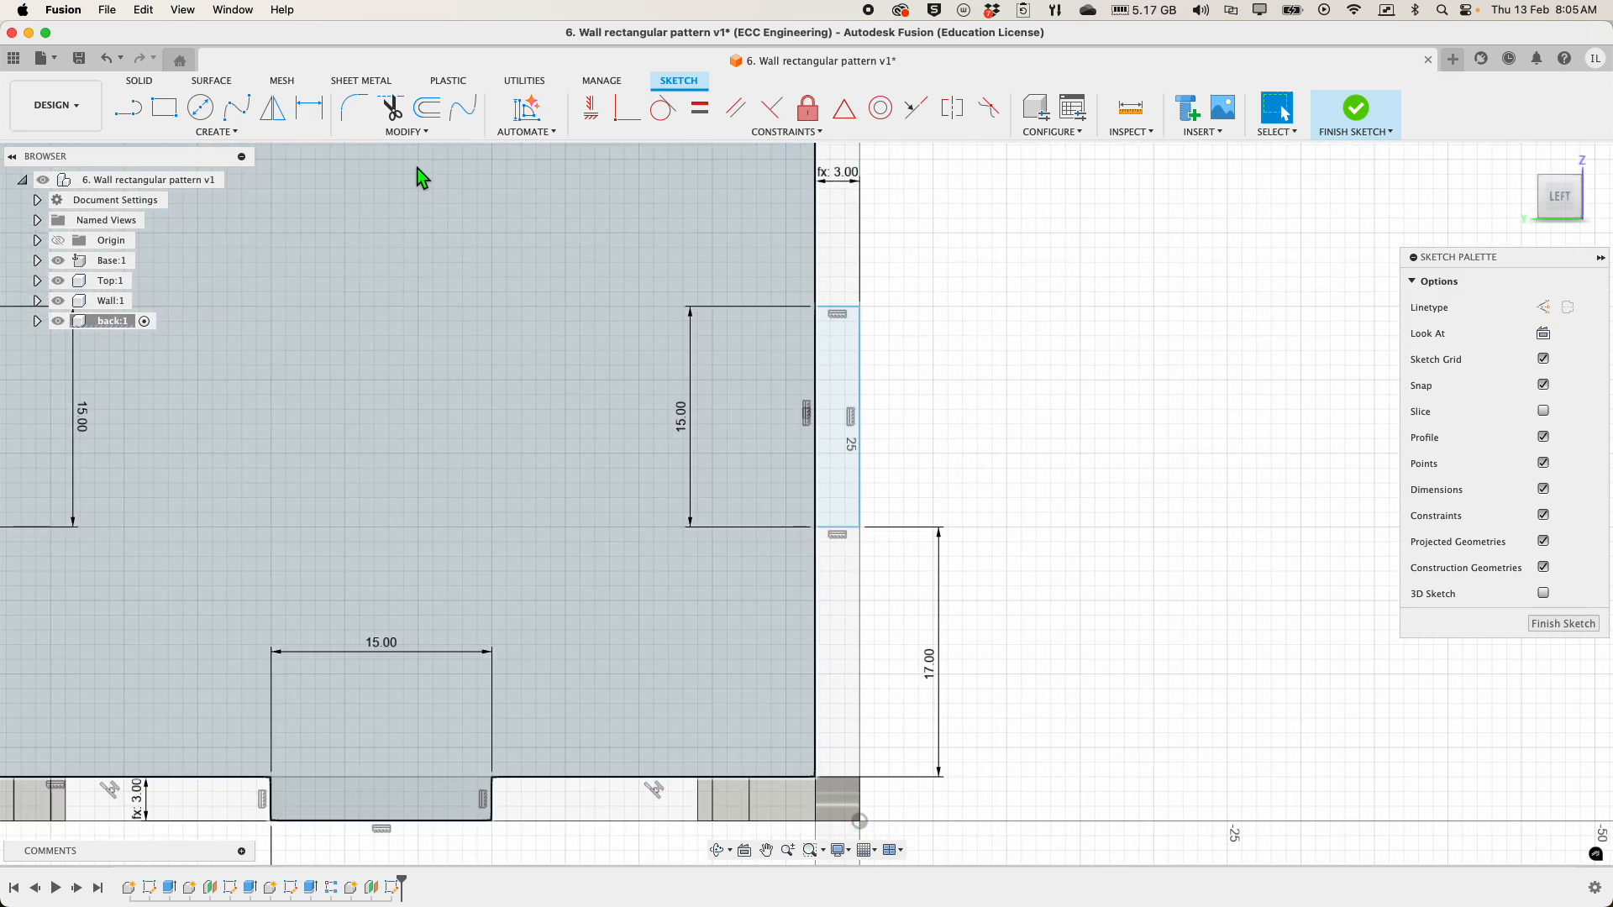
pyautogui.click(392, 108)
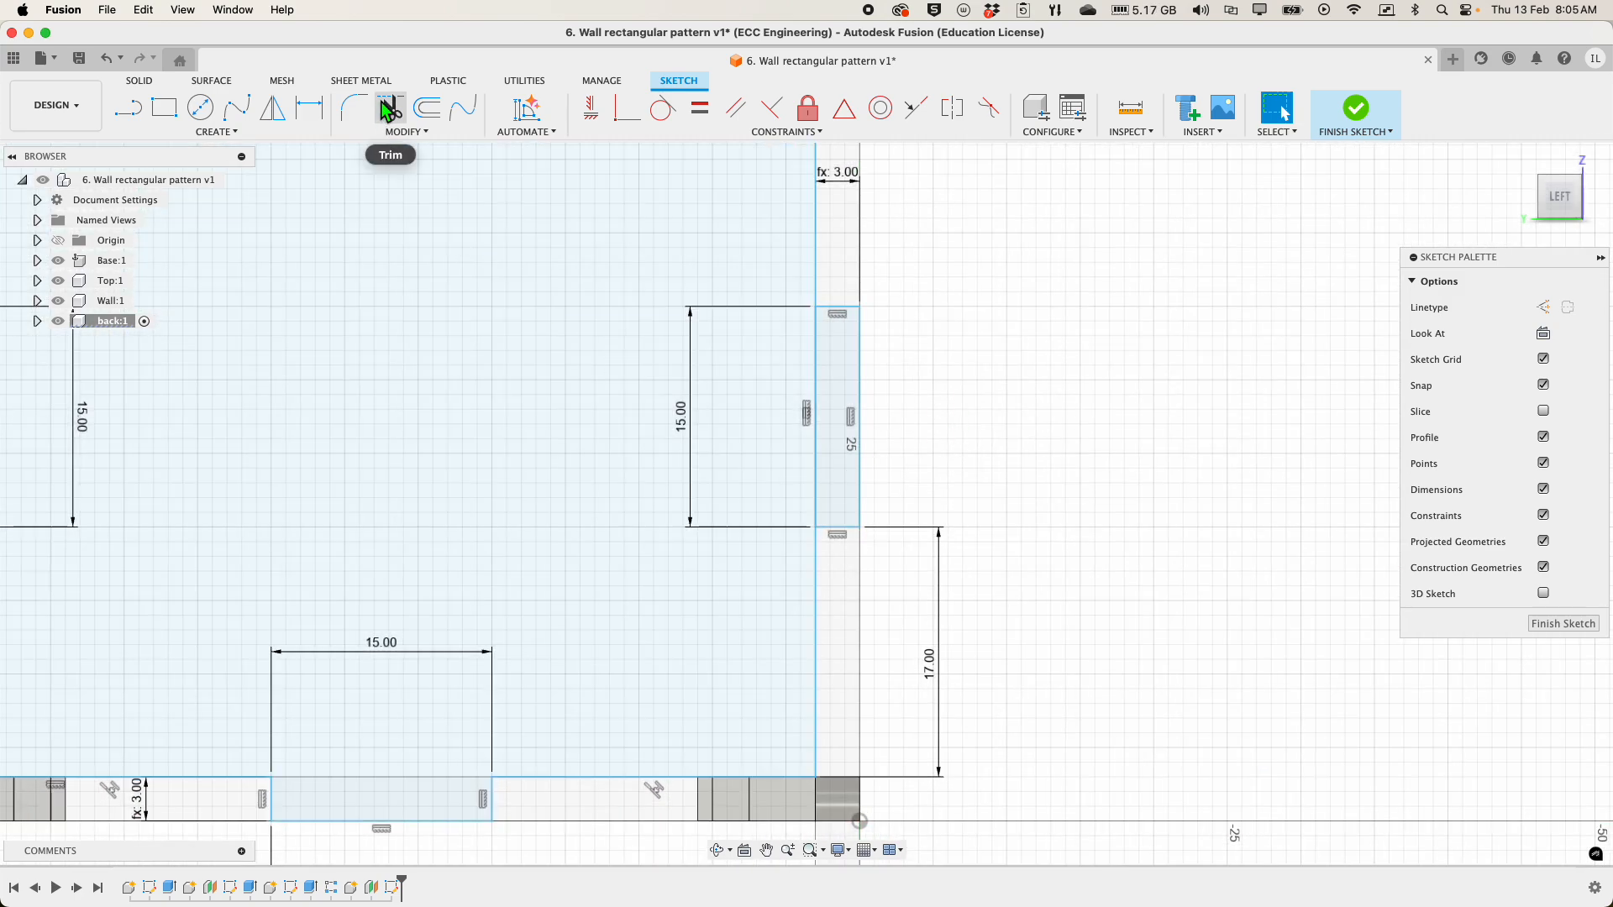
pyautogui.click(821, 420)
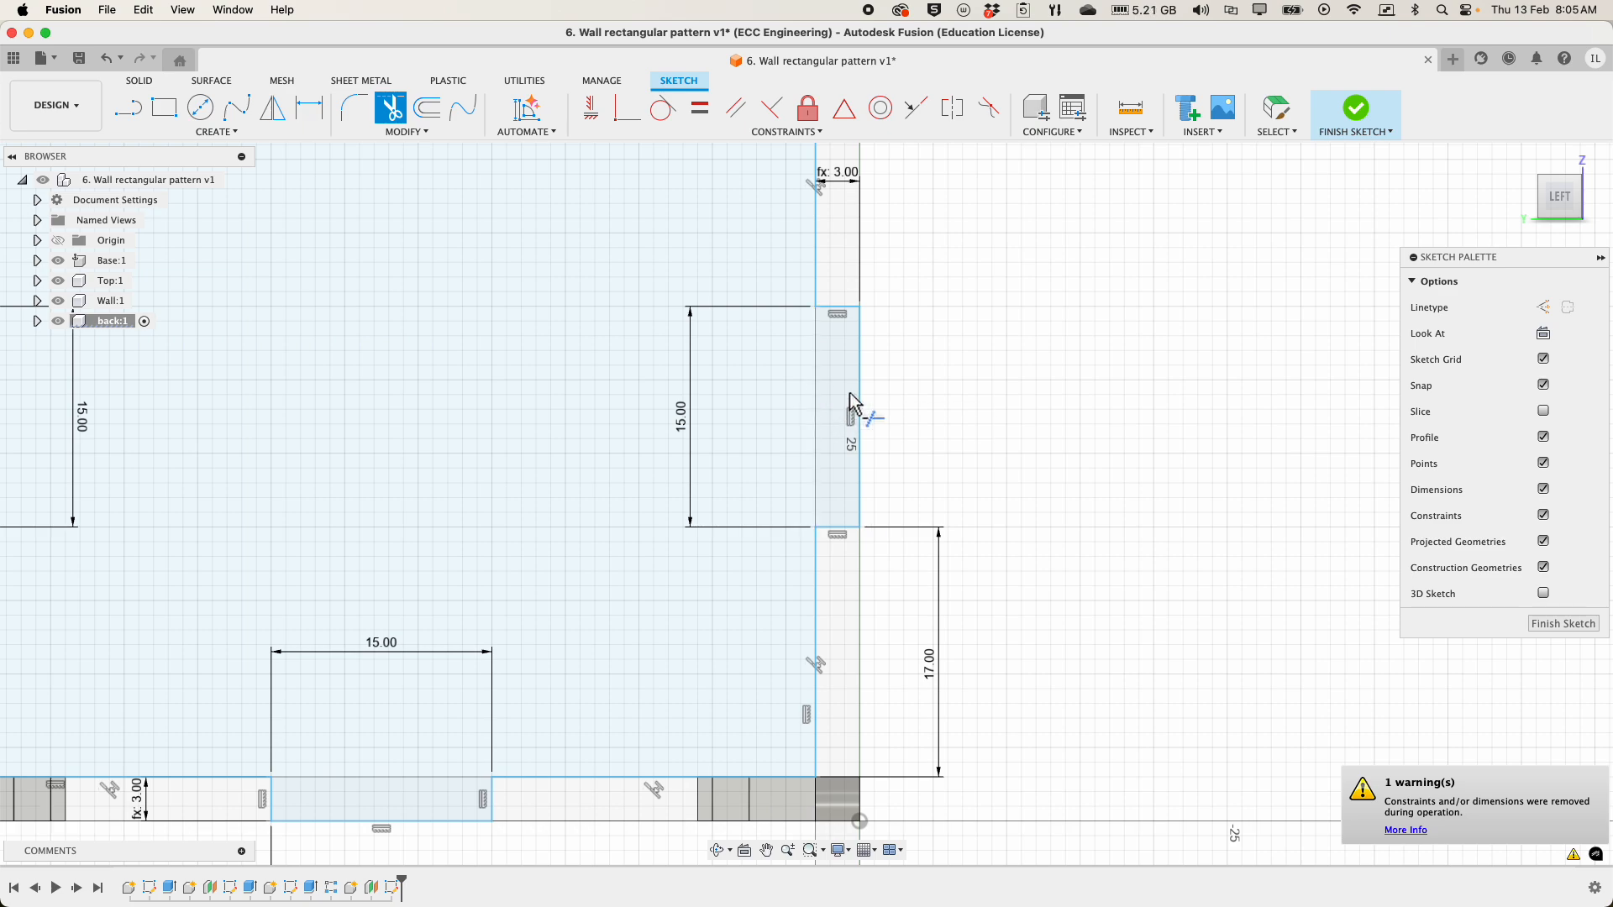
pyautogui.press('Escape')
# - Finish the back panel sketch and return to the home view of the model
pyautogui.scroll(-1, 622, 441)
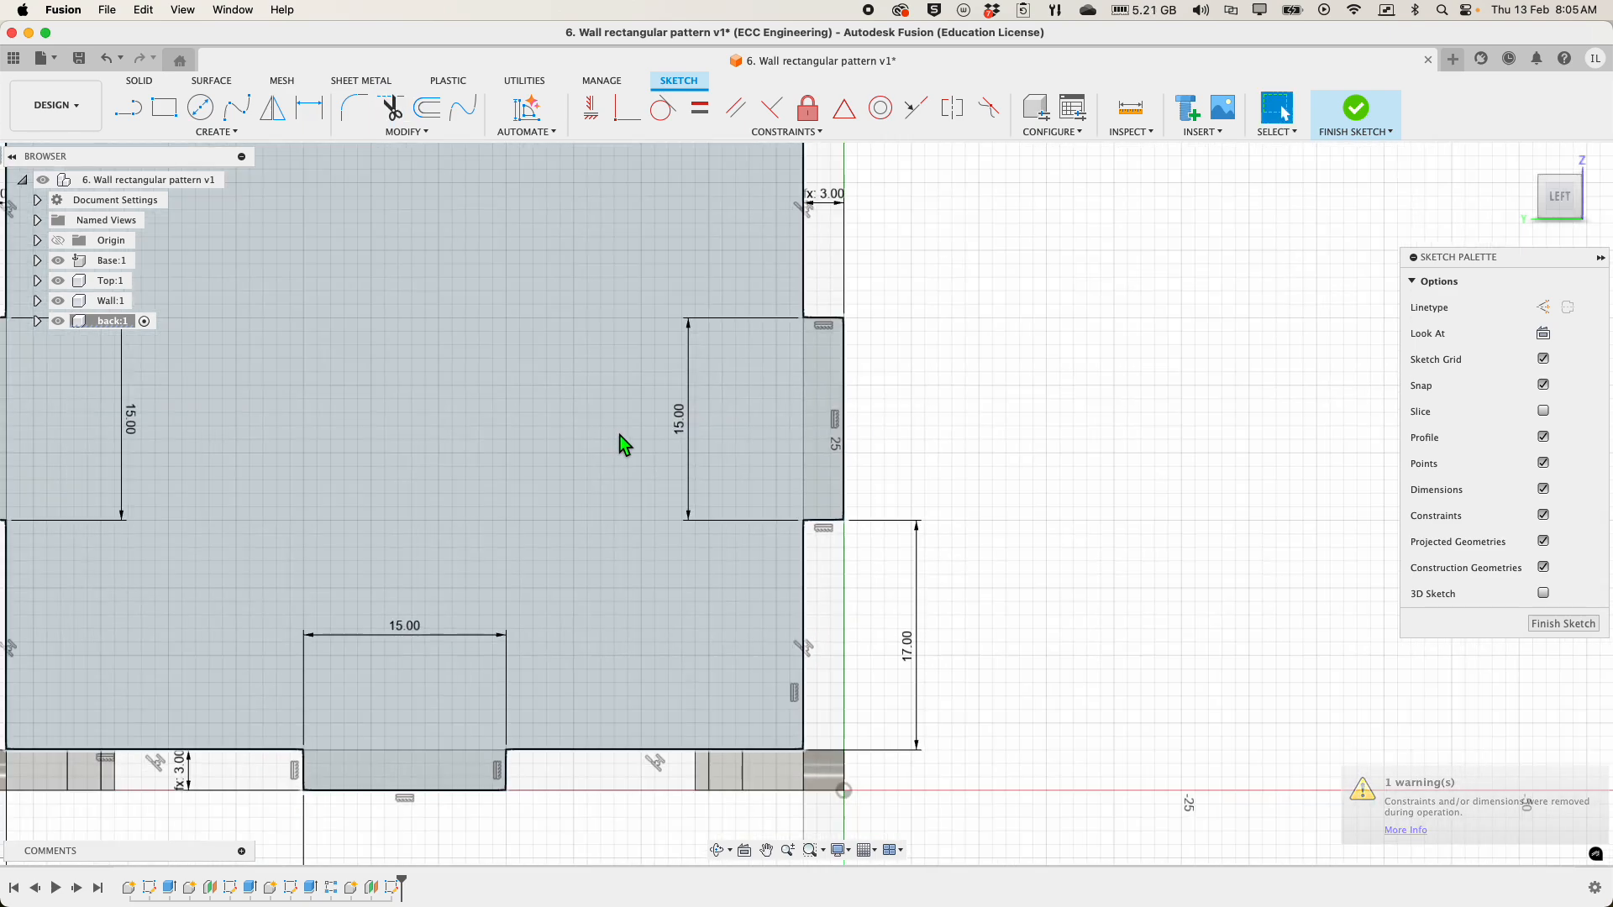
pyautogui.scroll(-3, 622, 441)
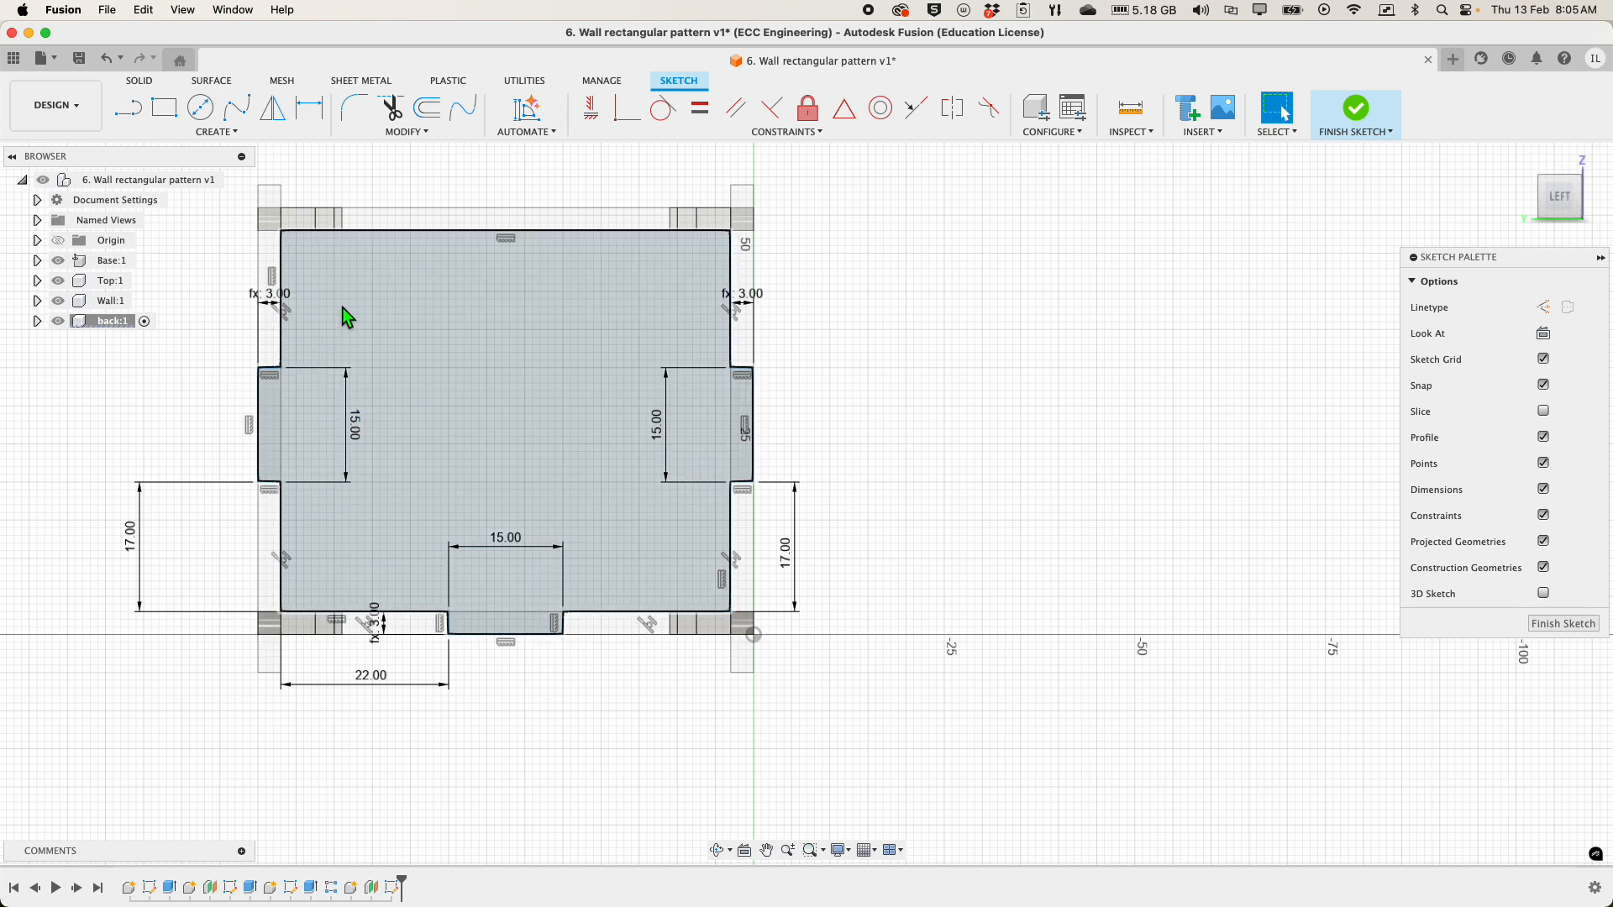
pyautogui.click(487, 590)
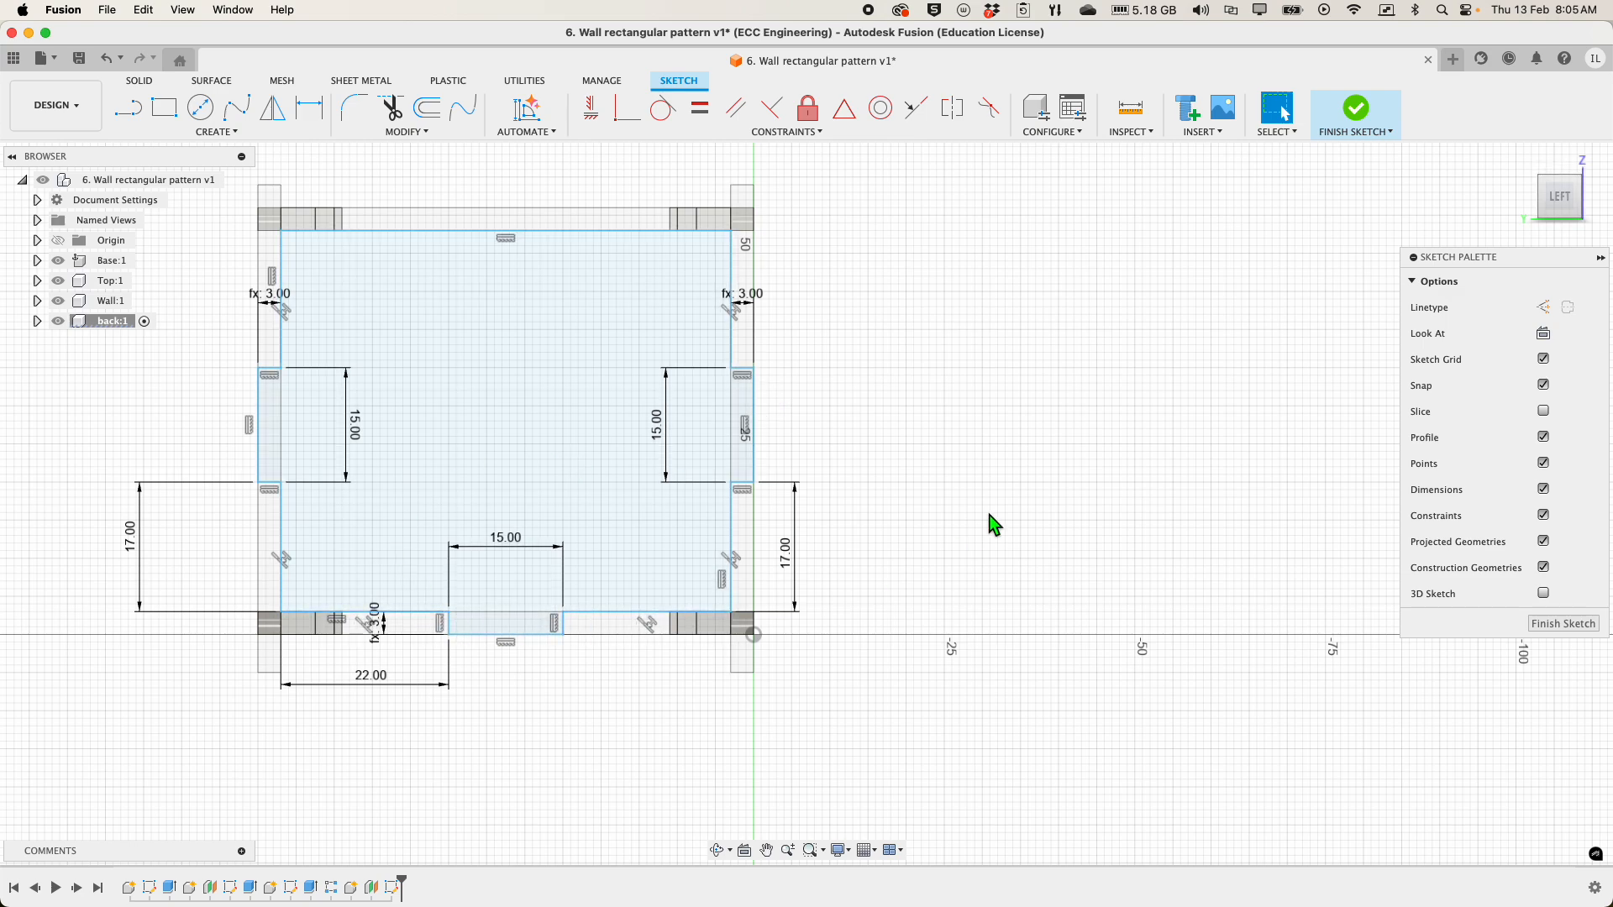
pyautogui.click(1354, 118)
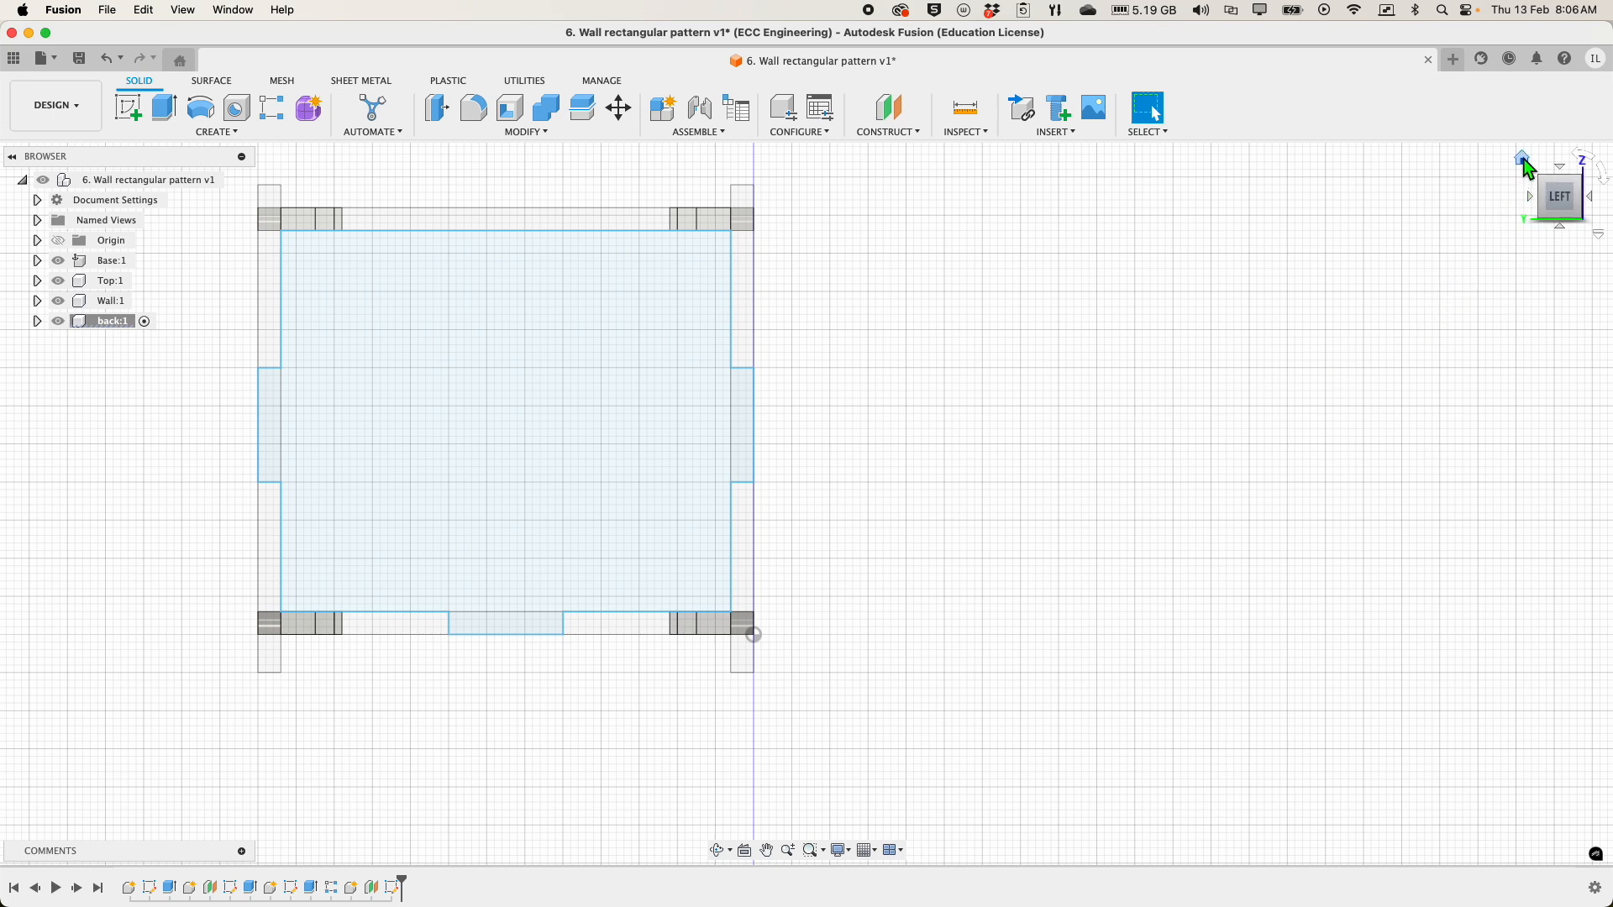
pyautogui.click(1524, 160)
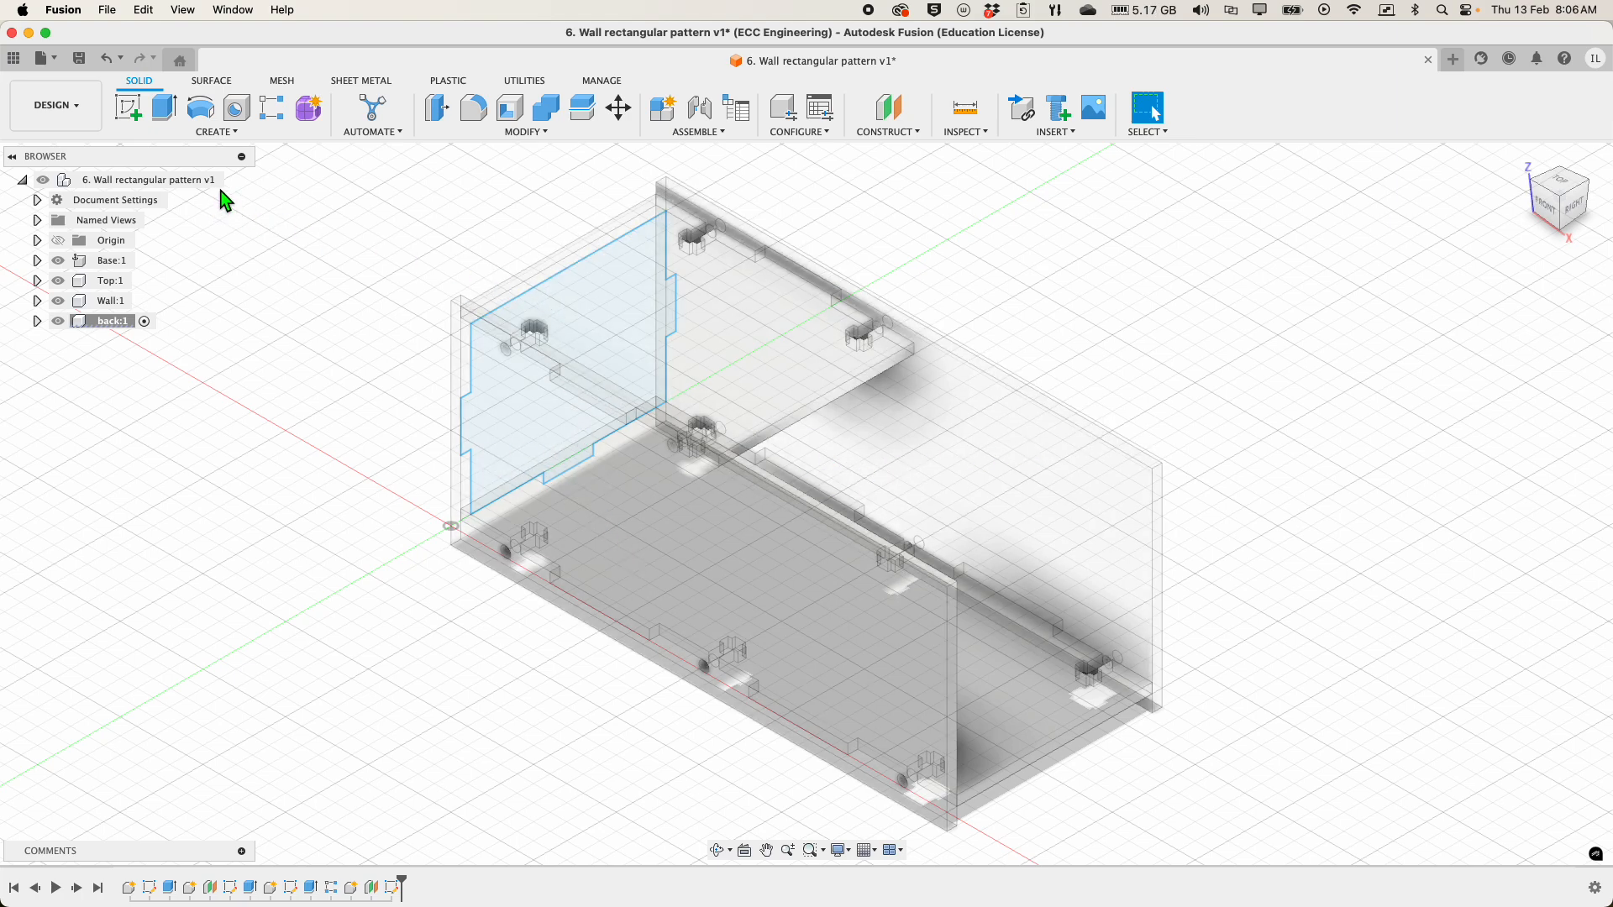
# - Hide the Wall component and extrude the back panel profile by the parameter thickness, in the positive direction, as a new body
pyautogui.click(446, 111)
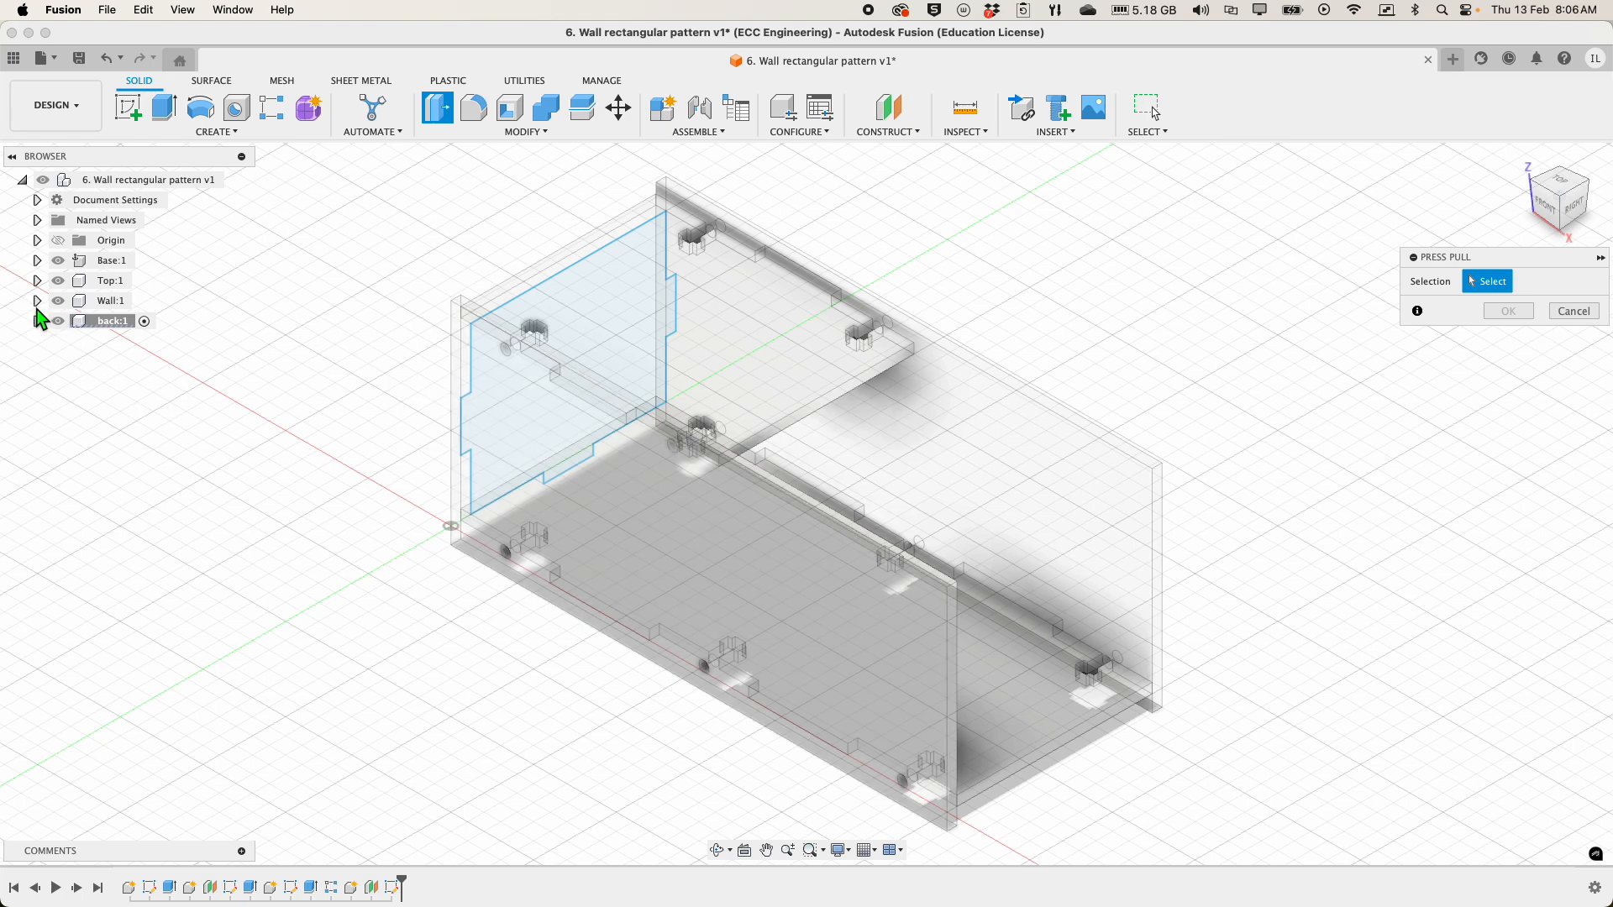
pyautogui.click(57, 301)
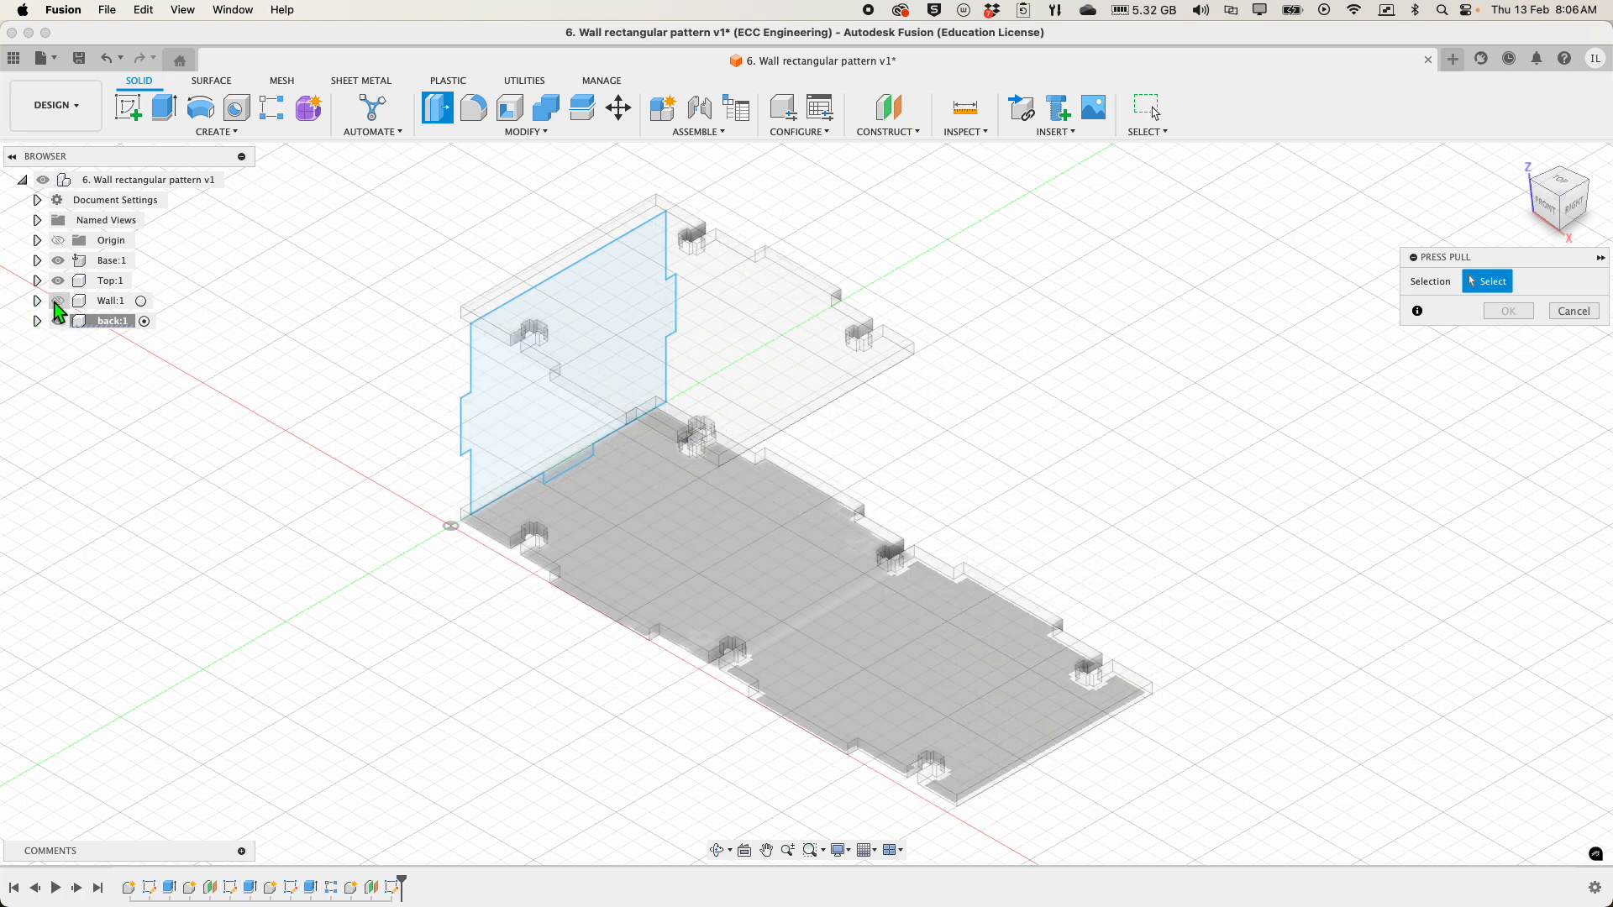
pyautogui.click(518, 459)
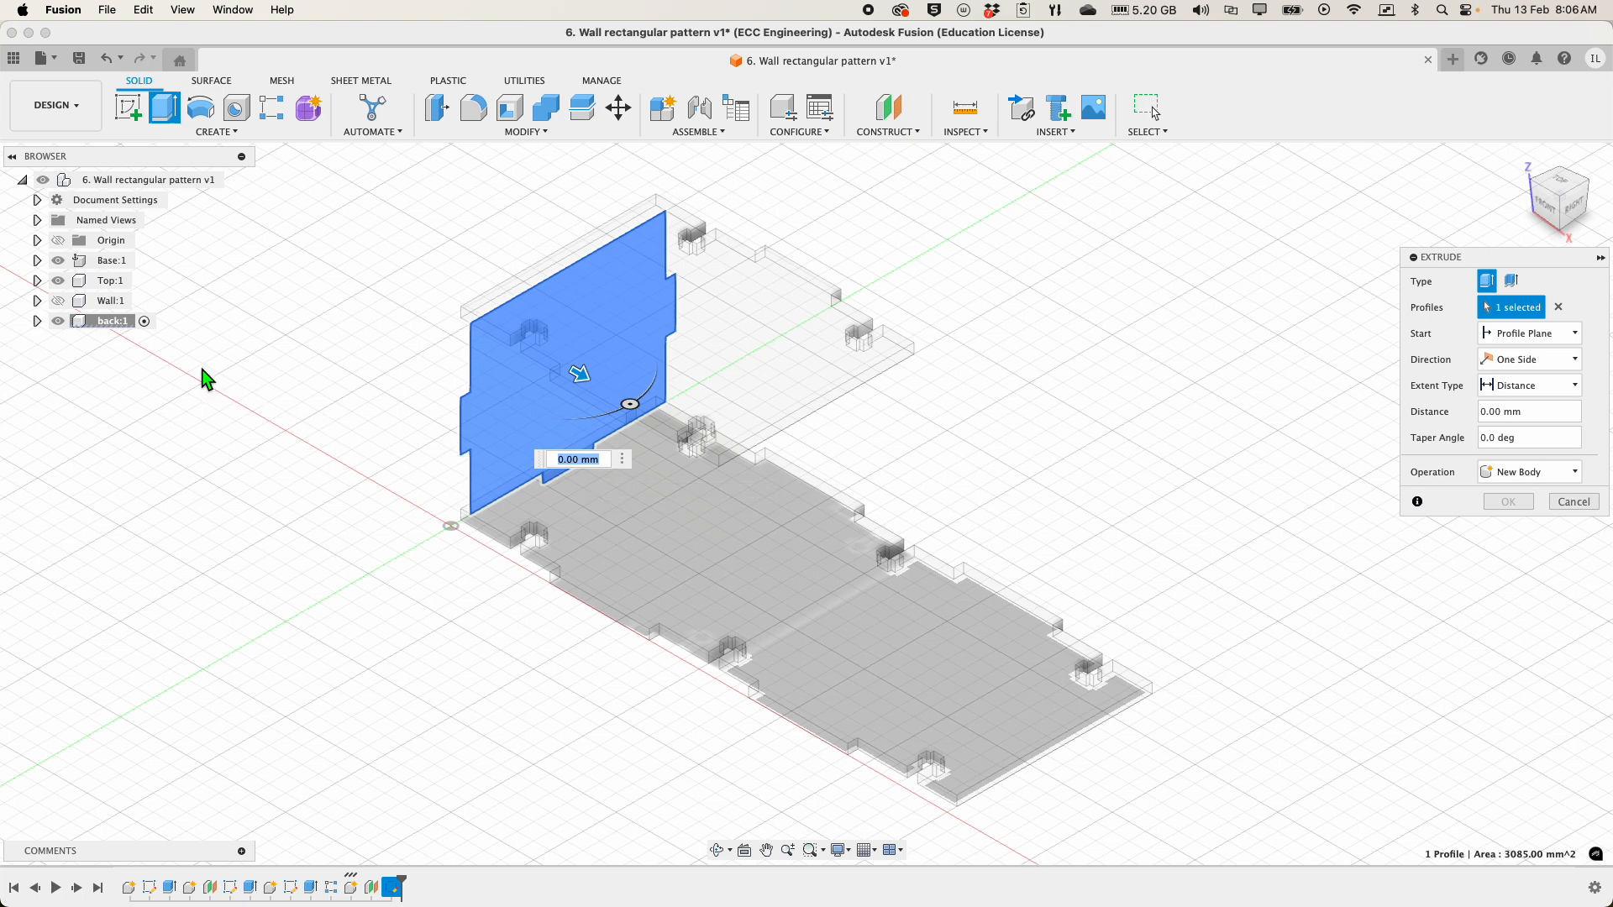
pyautogui.doubleClick(1539, 410)
pyautogui.write('t')
pyautogui.click(1521, 433)
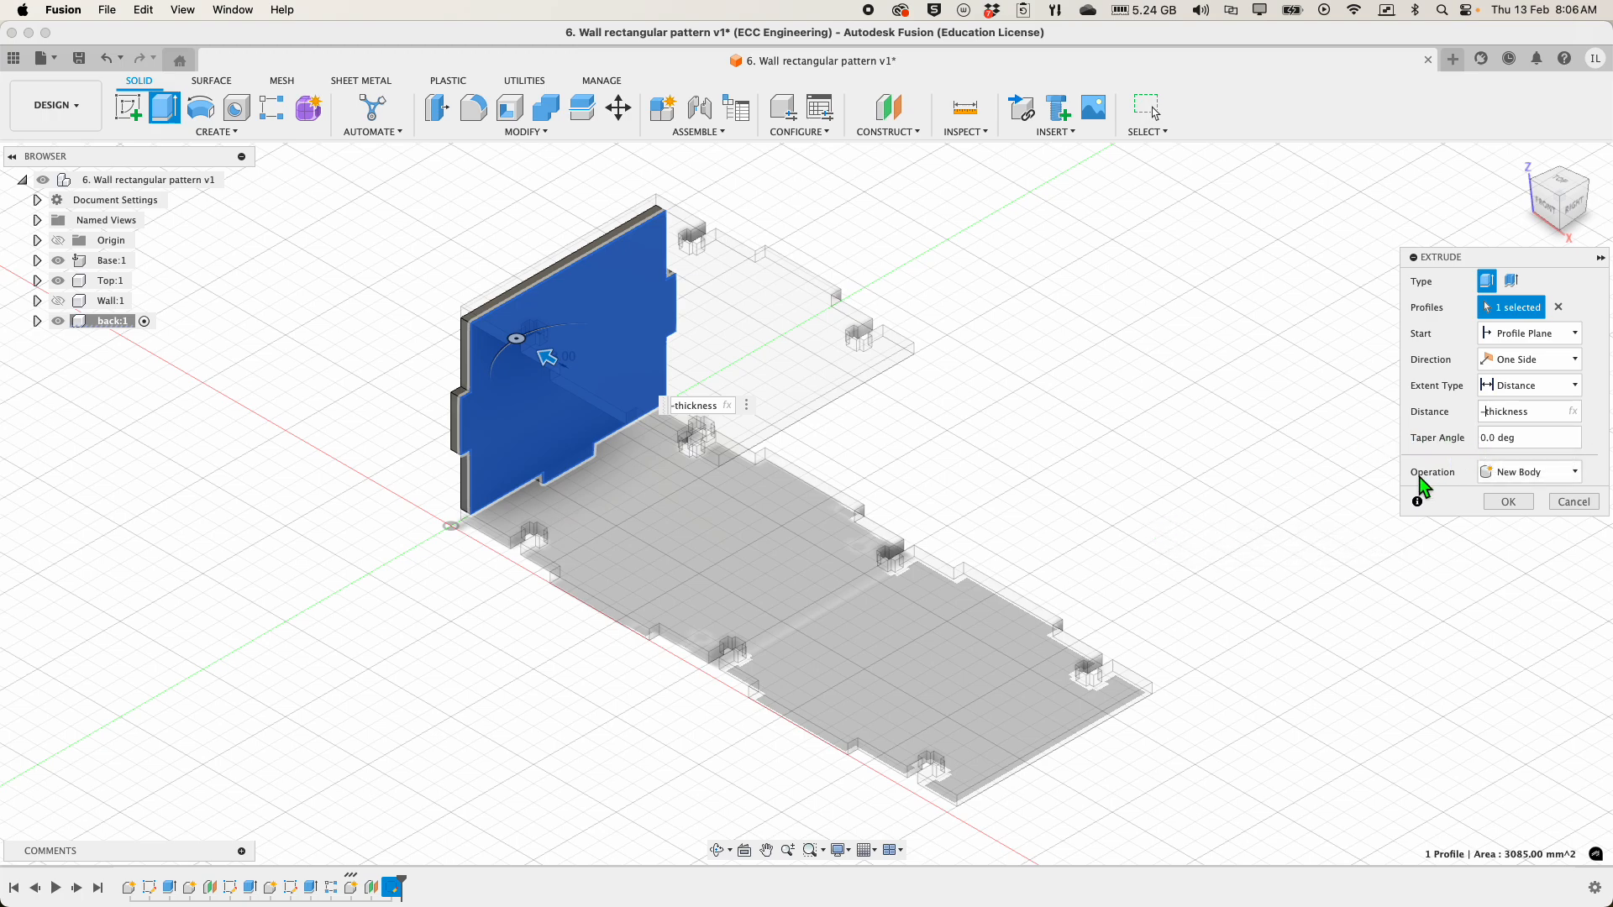
pyautogui.press('BackSpace')
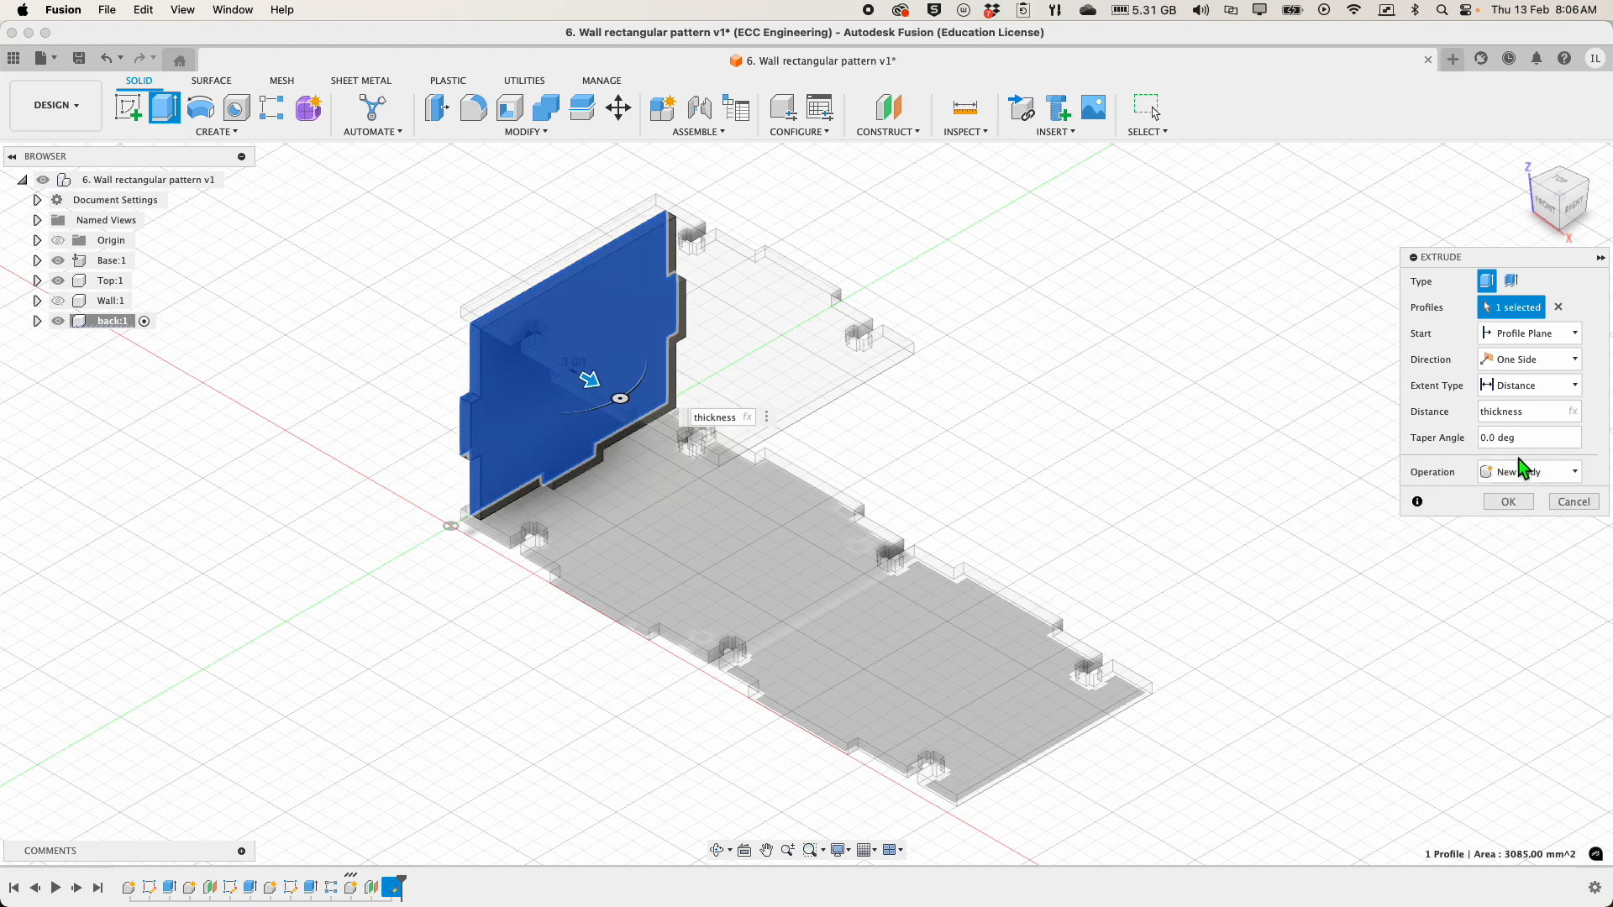
pyautogui.click(1497, 502)
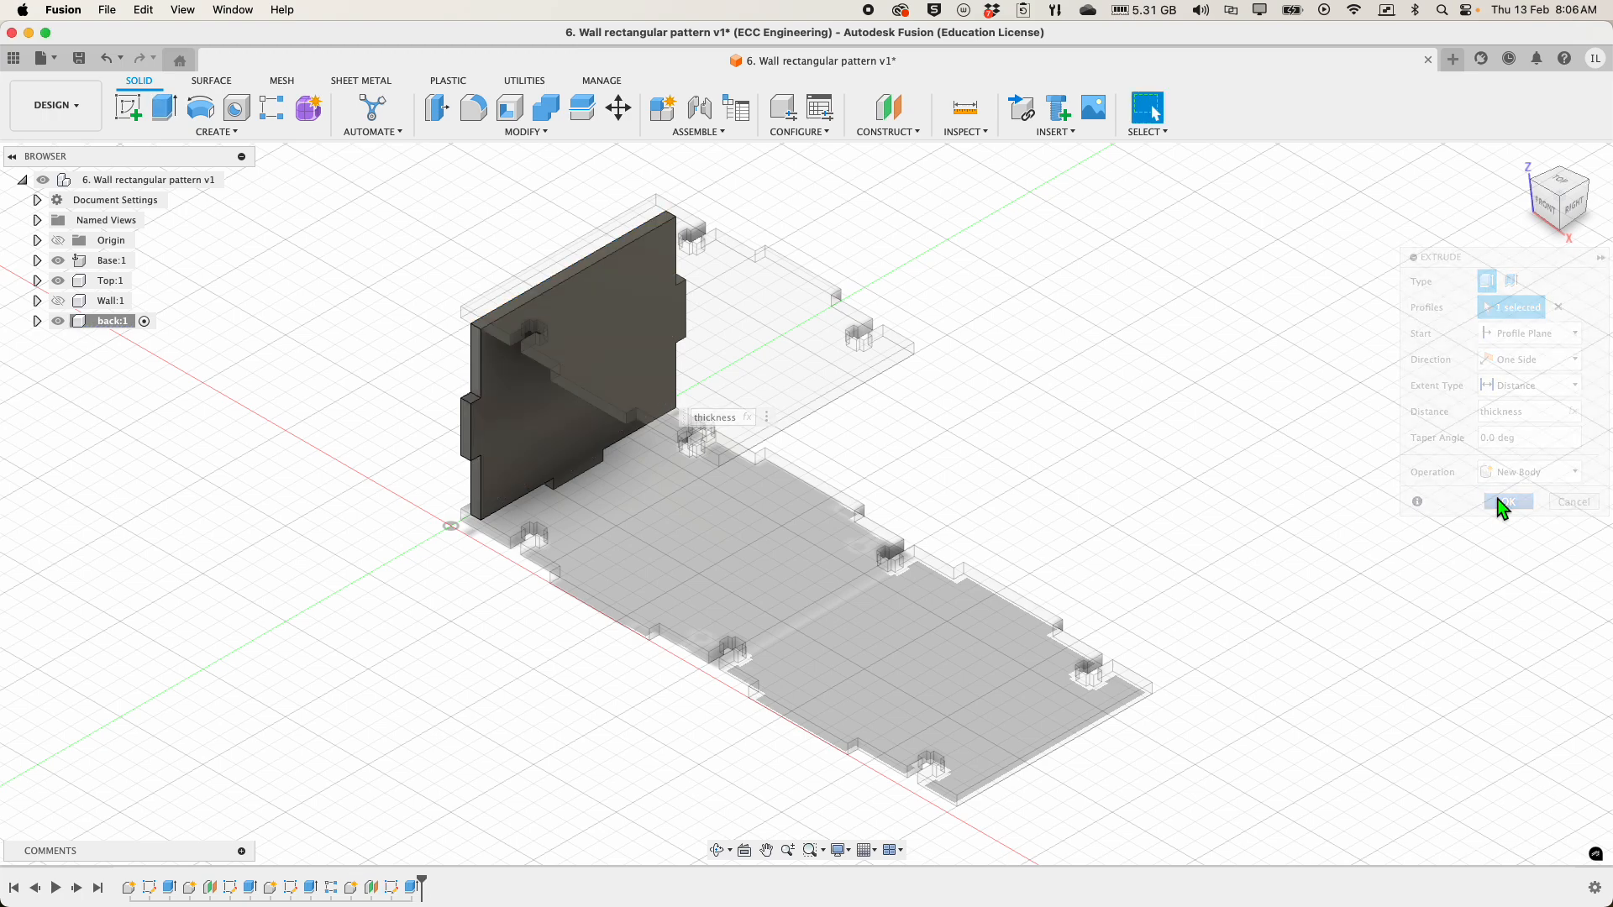
# - Show the Wall component again and activate the top-level assembly, viewing the box from its back end
pyautogui.click(58, 301)
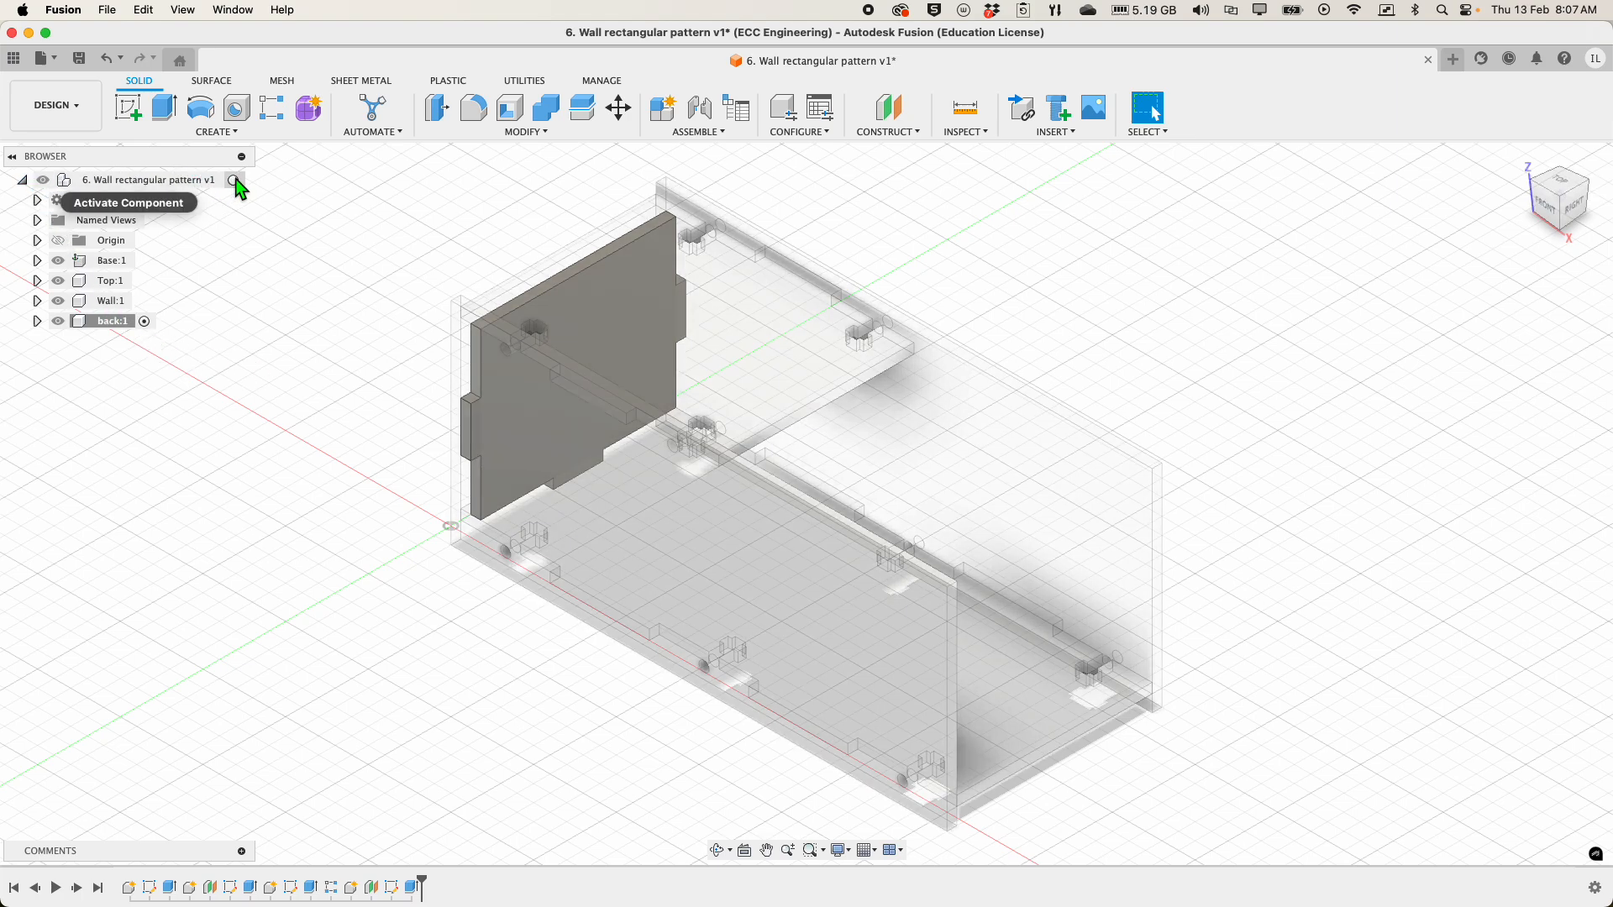
pyautogui.click(235, 180)
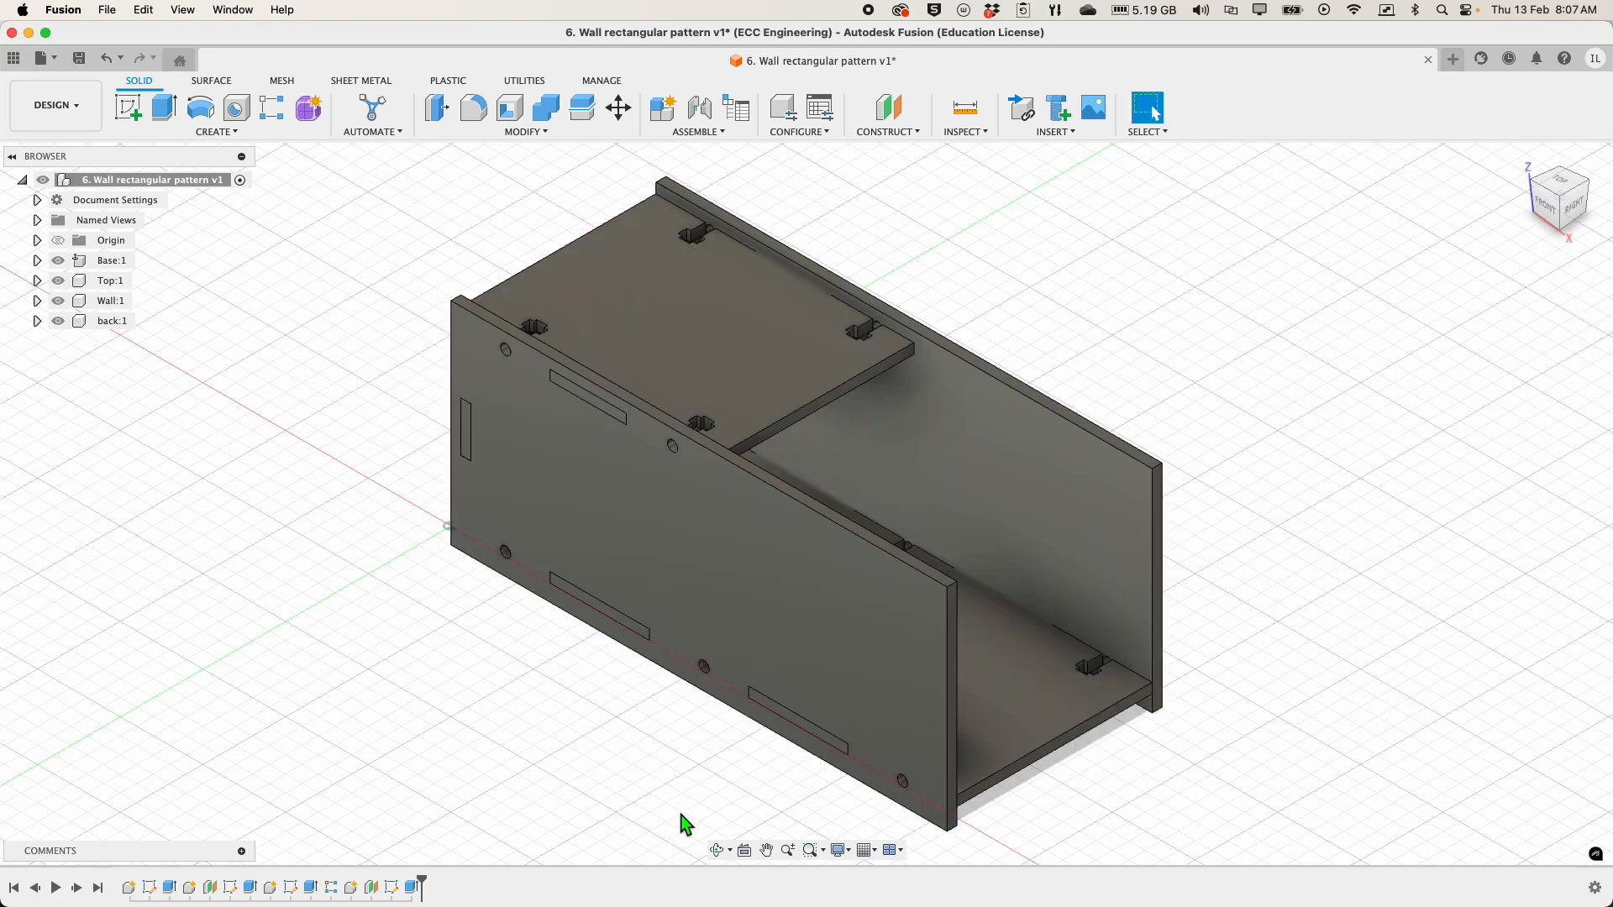
pyautogui.click(716, 851)
pyautogui.moveTo(560, 752)
pyautogui.mouseDown()
pyautogui.moveTo(666, 689)
pyautogui.moveTo(571, 744)
pyautogui.mouseUp()
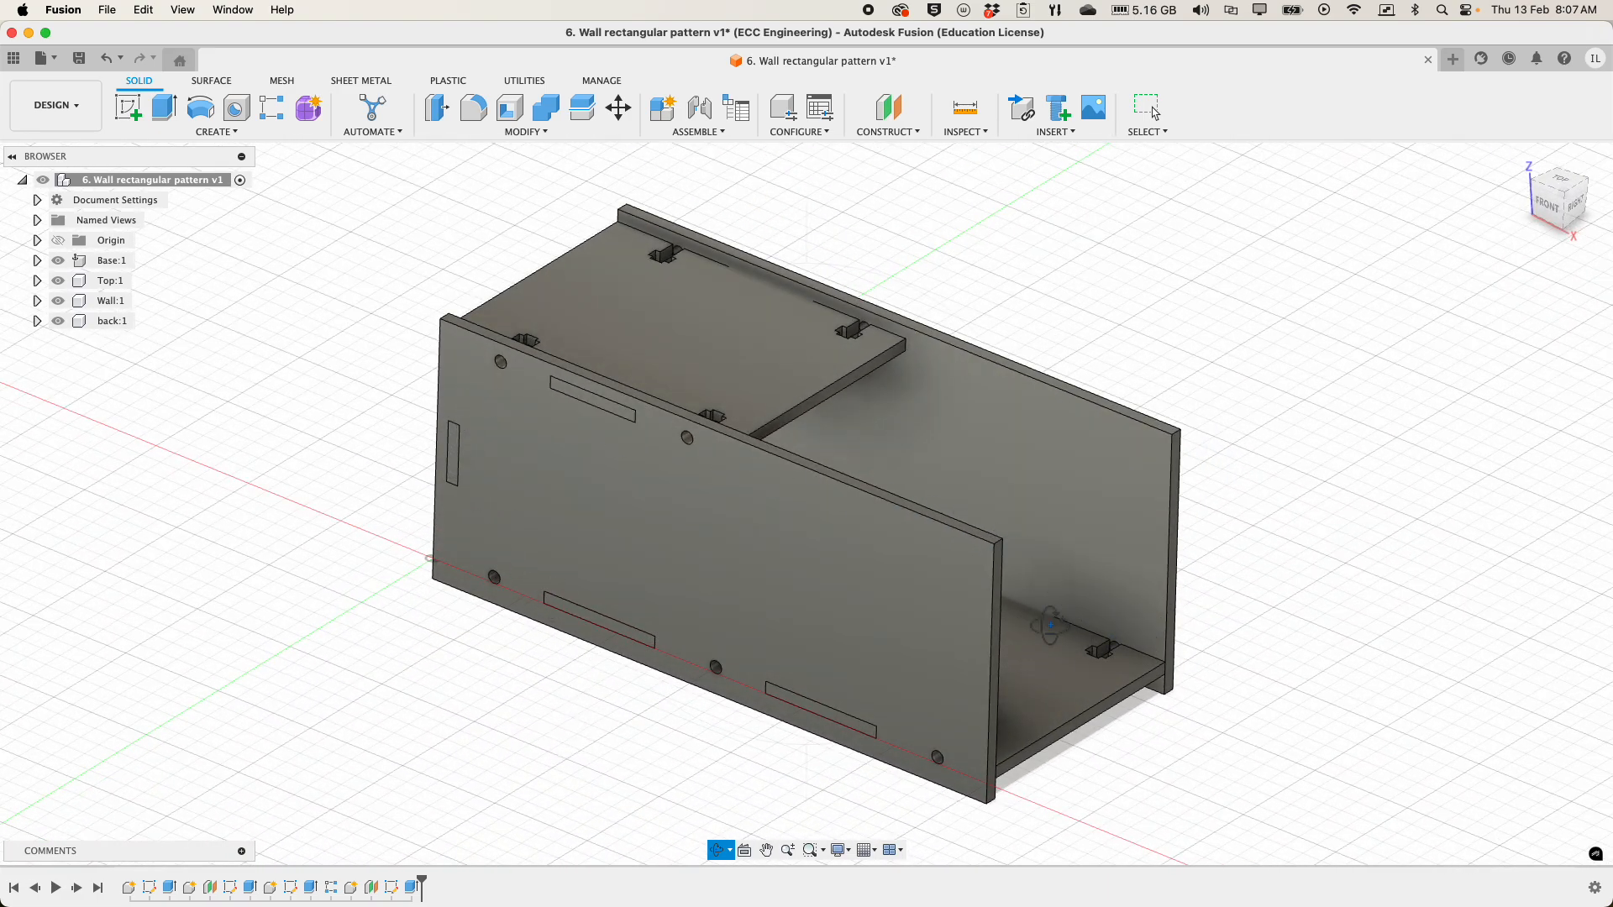
pyautogui.press('Escape')
pyautogui.click(716, 850)
pyautogui.moveTo(623, 774); pyautogui.dragTo(702, 727)
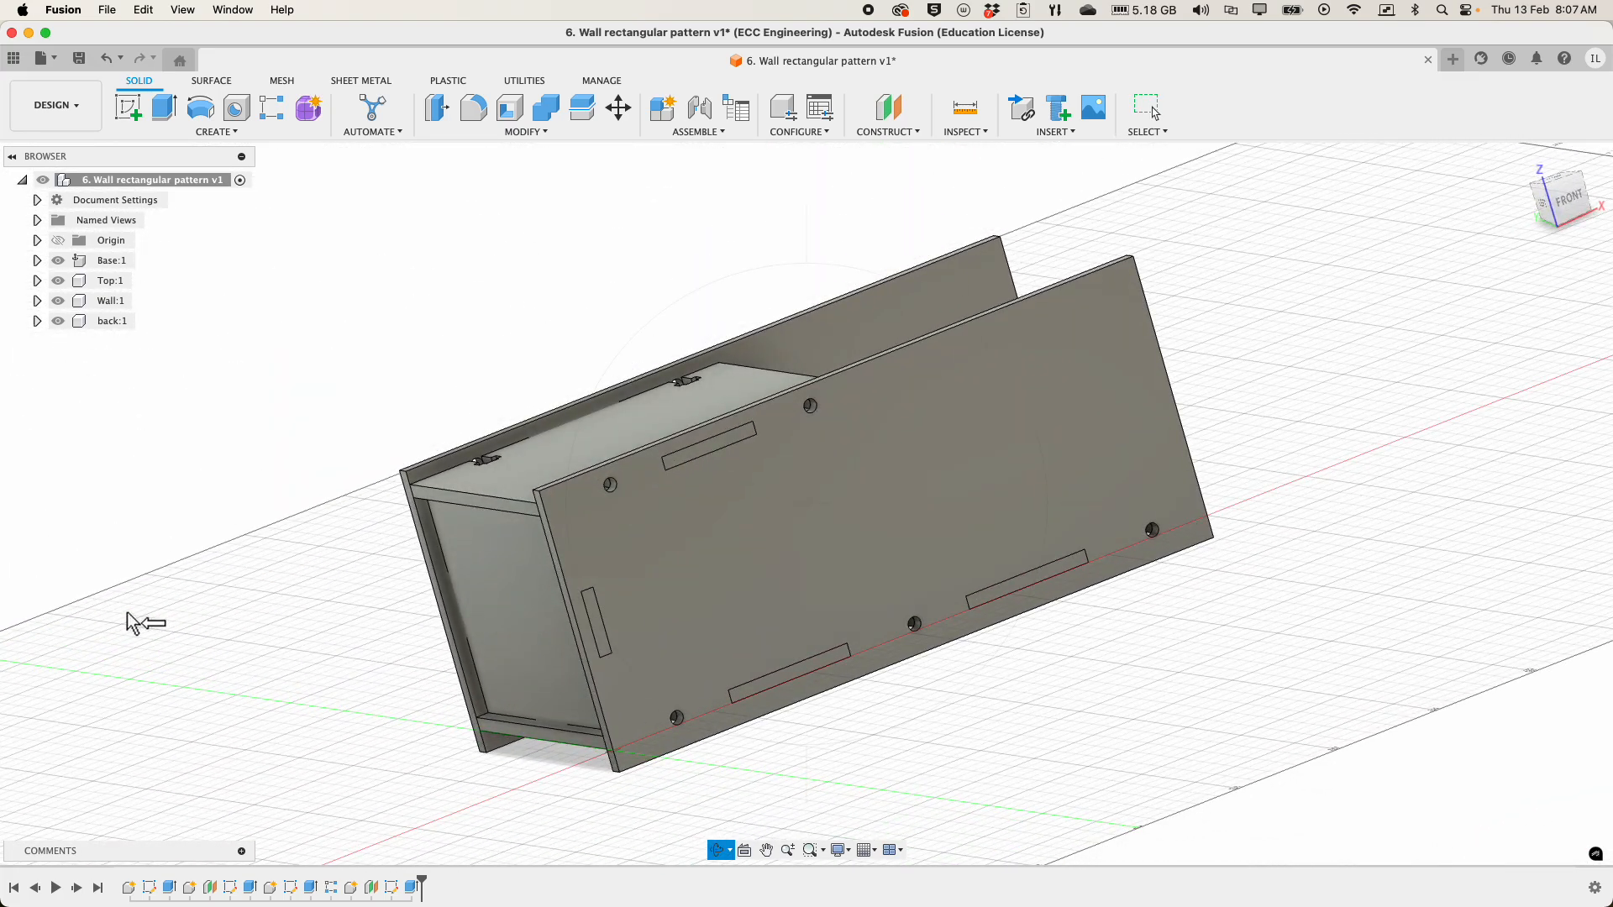
pyautogui.press('Escape')
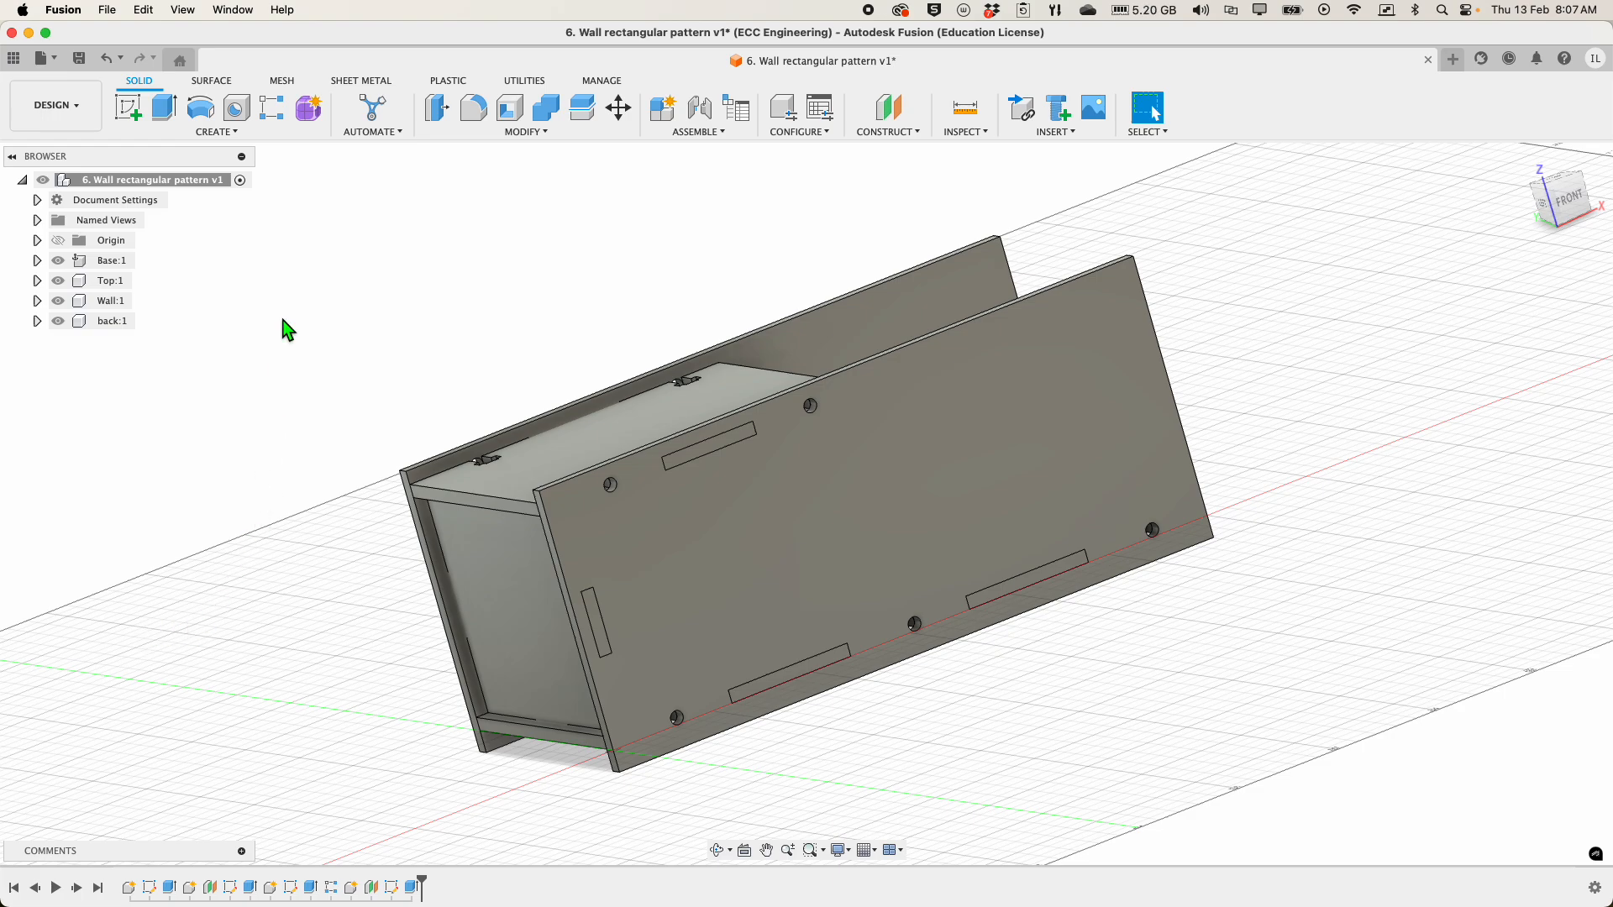
# - Activate the back component and begin a rectangular pattern with components as the object type
pyautogui.click(144, 321)
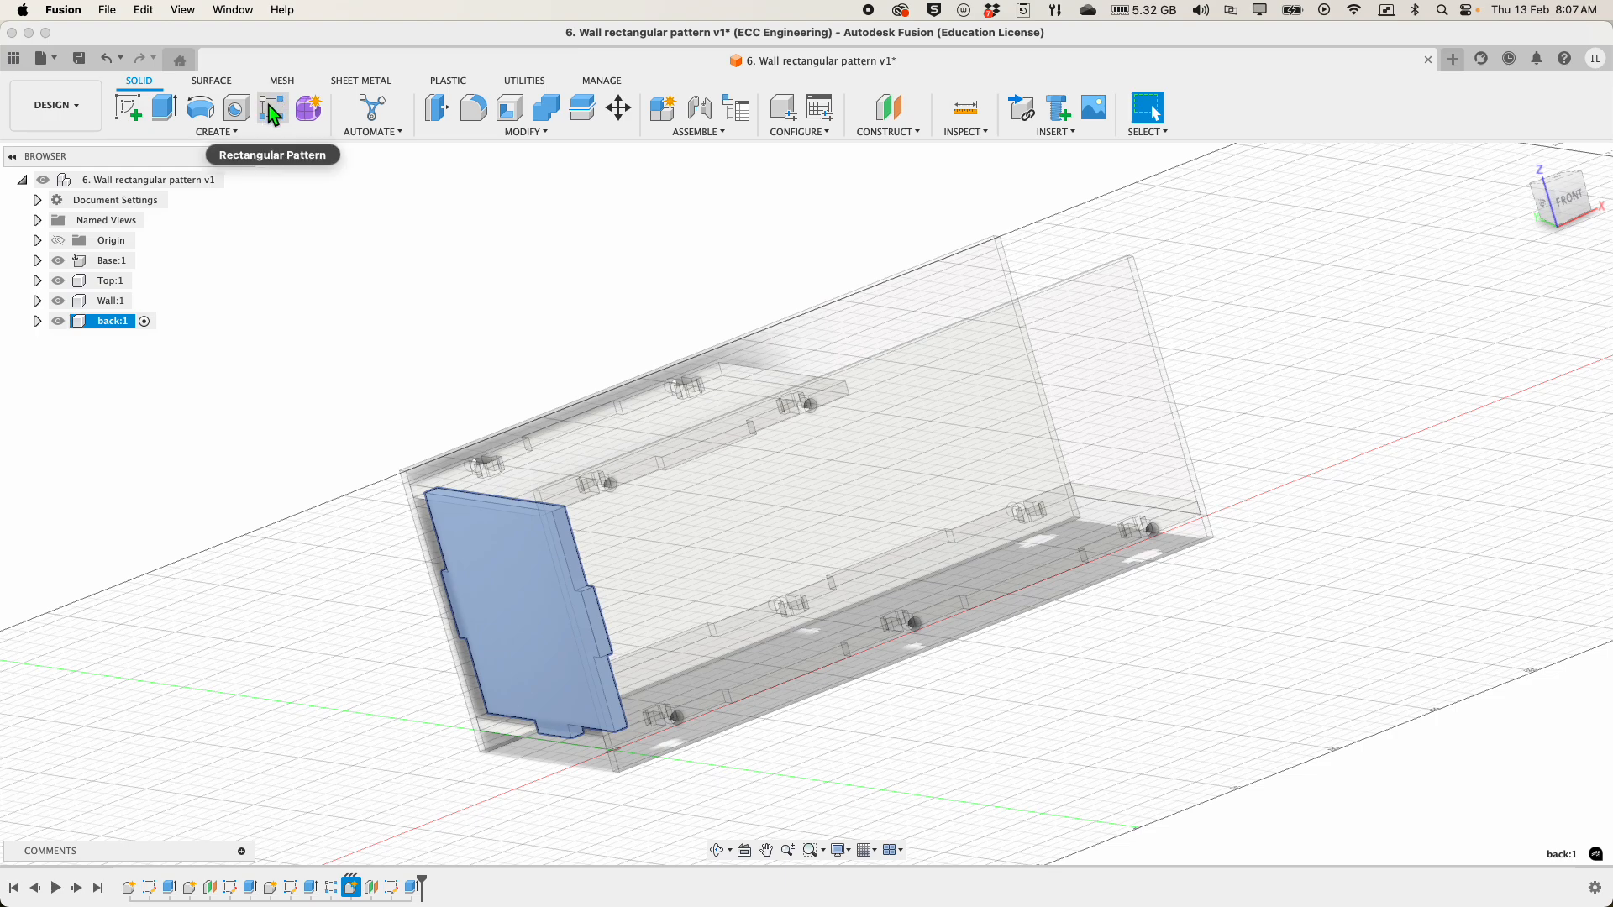
pyautogui.click(227, 132)
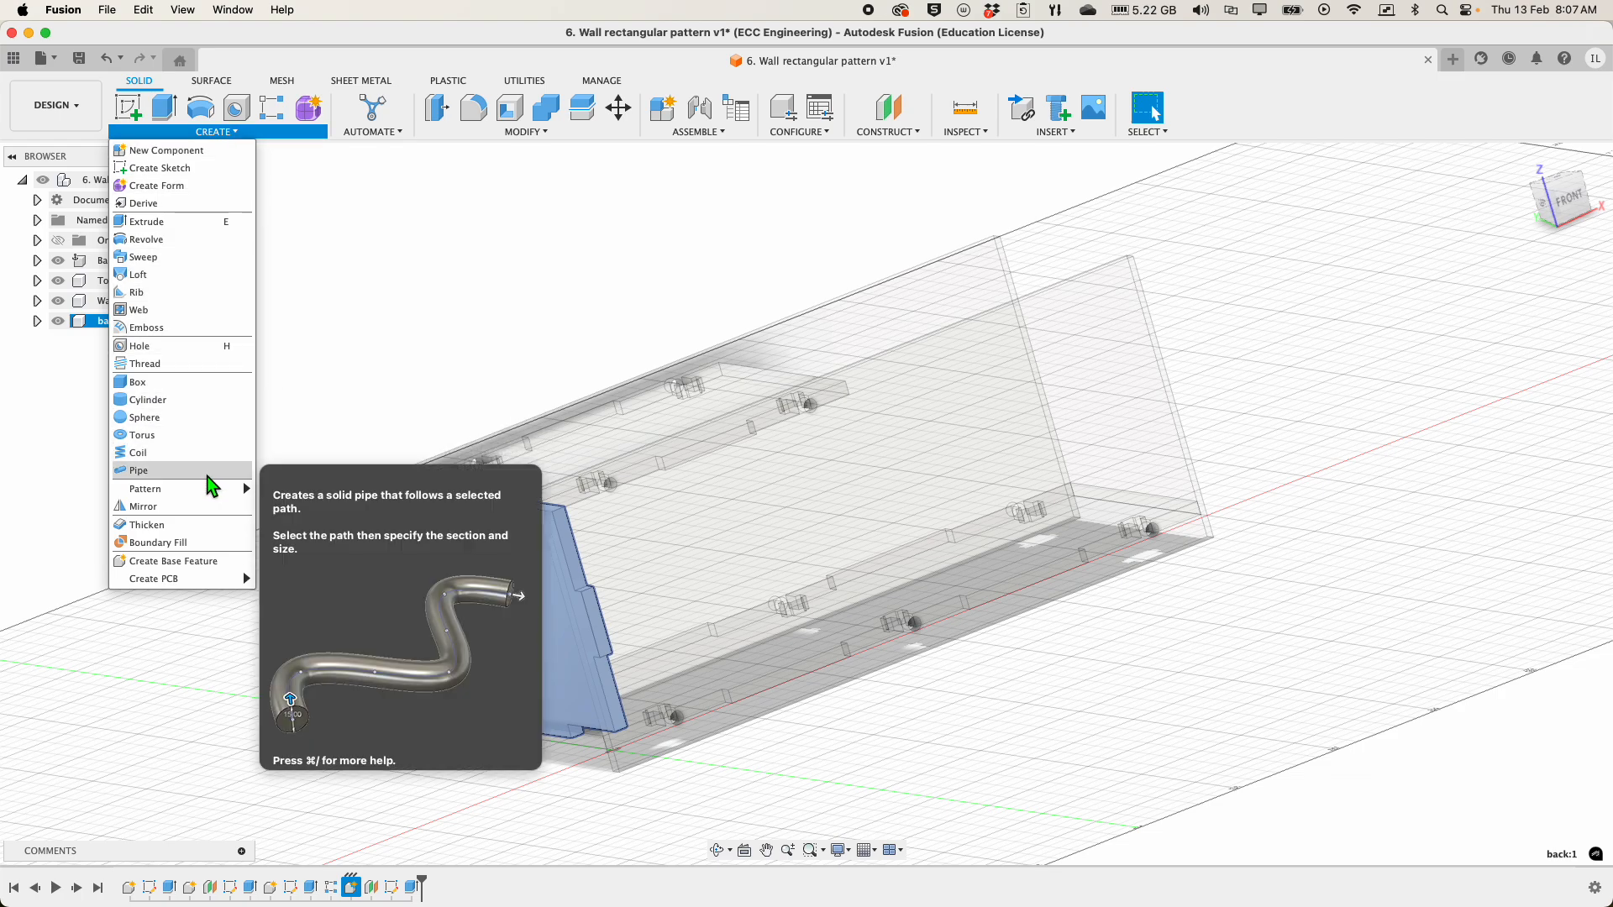
pyautogui.moveTo(223, 488)
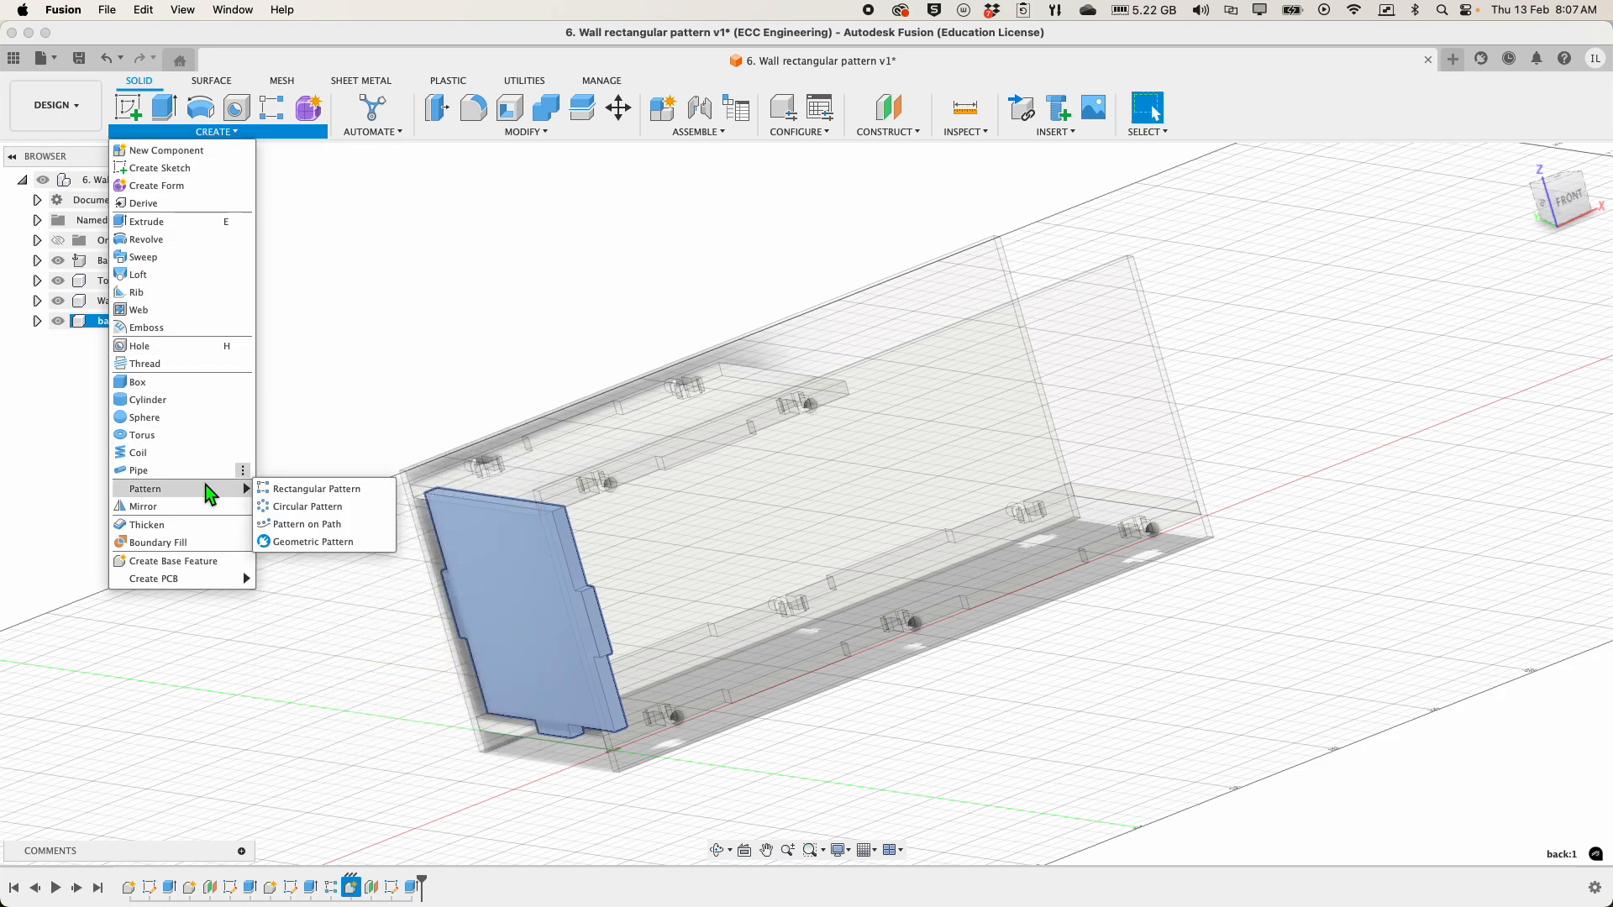
pyautogui.click(304, 489)
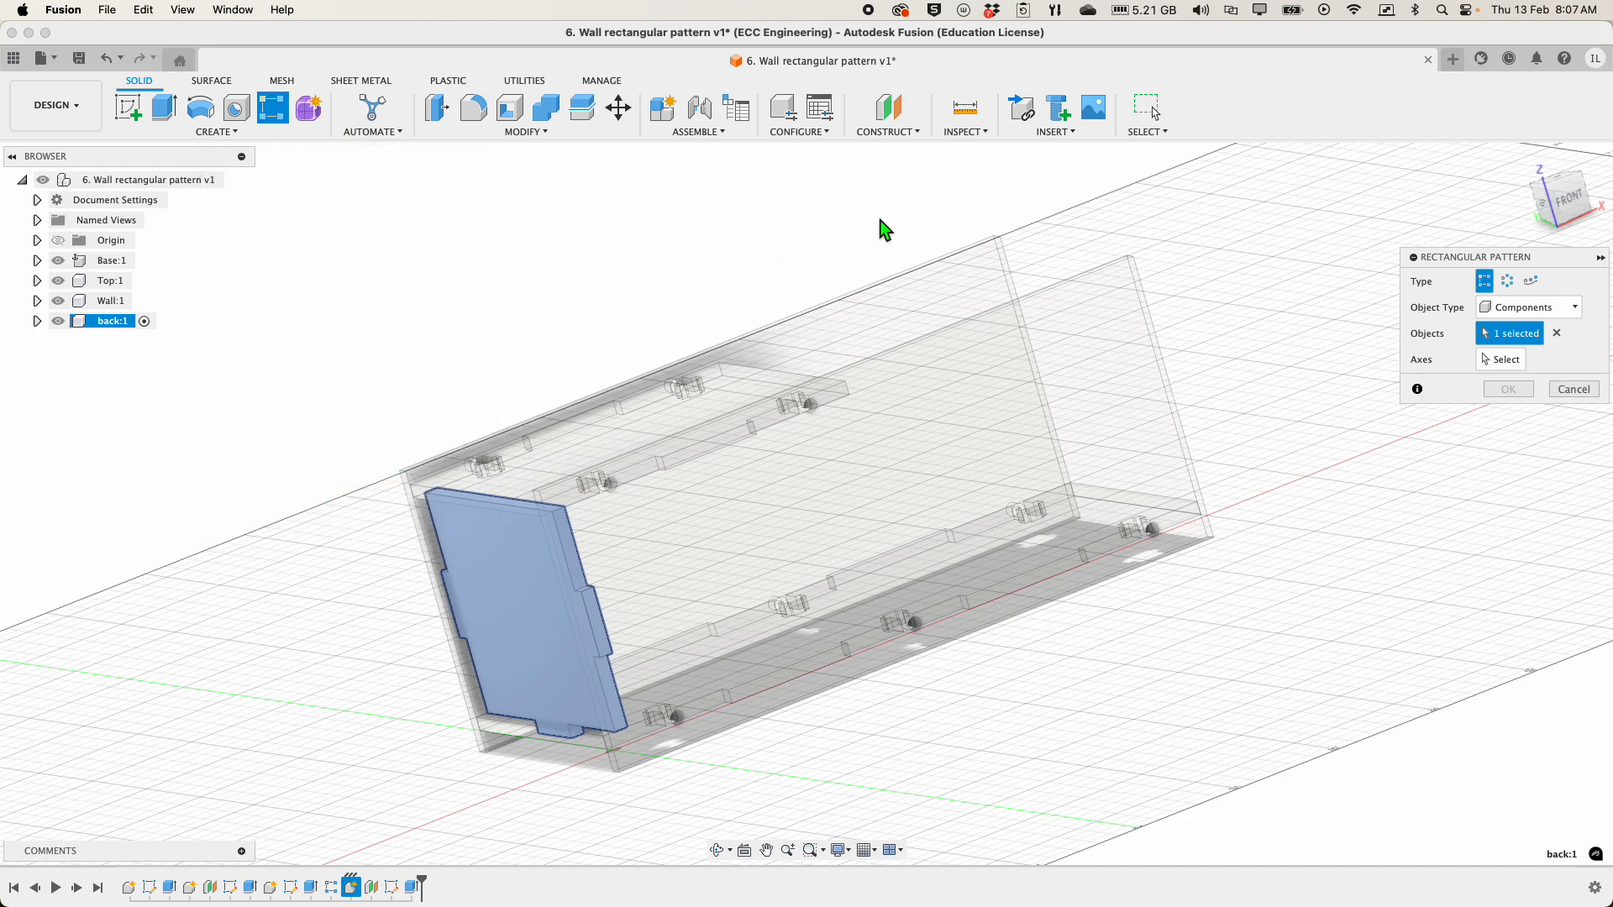
pyautogui.click(492, 615)
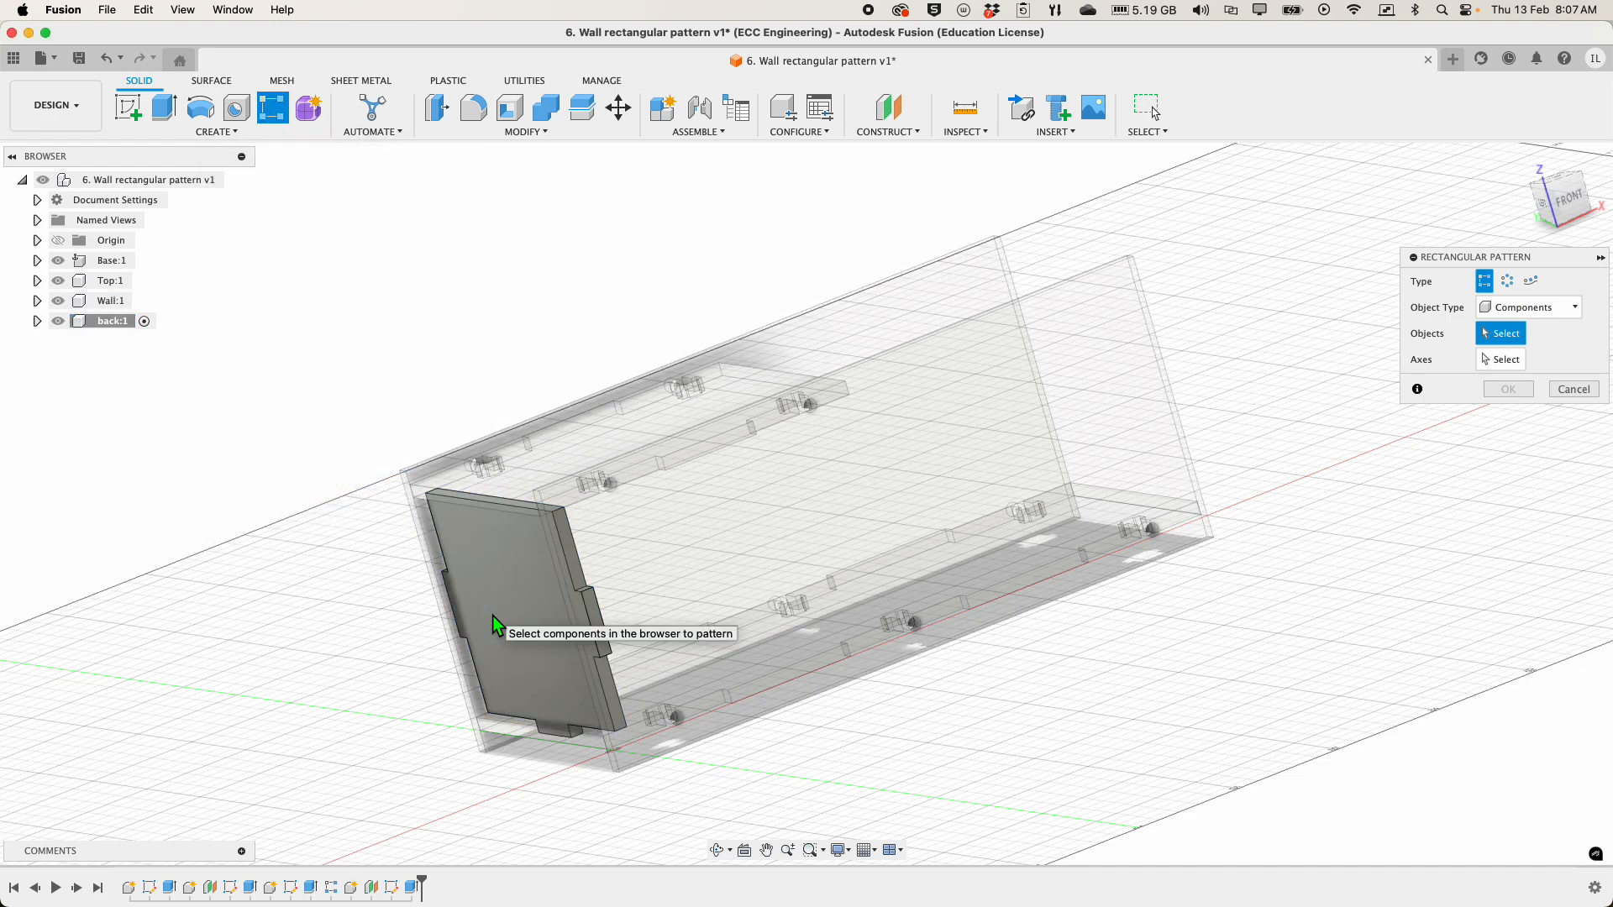
pyautogui.click(1511, 361)
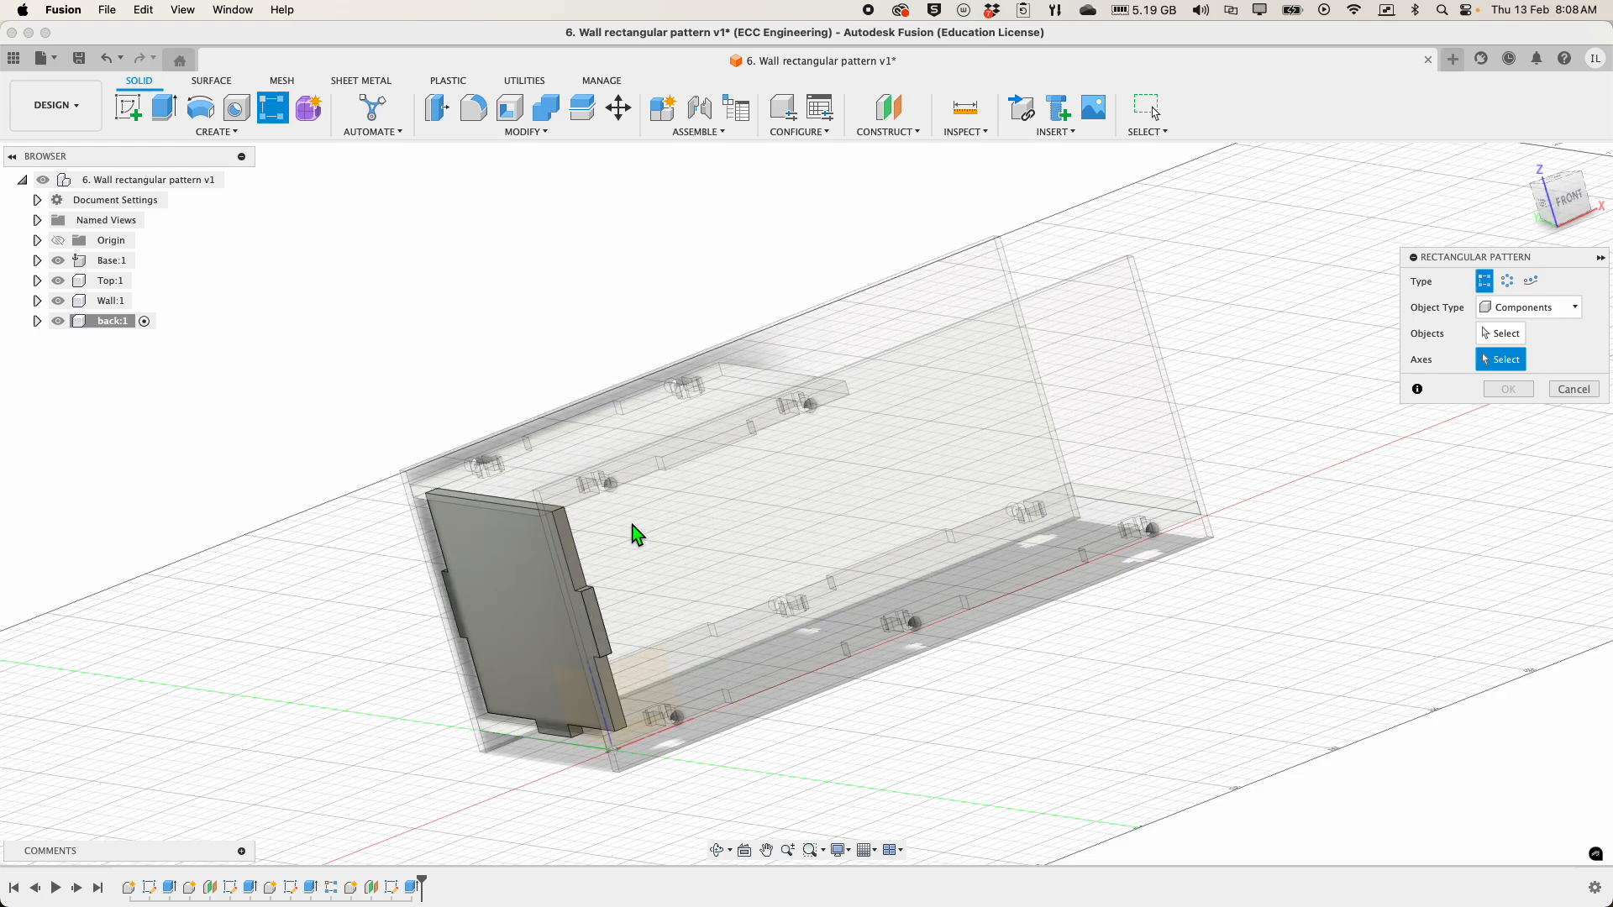
pyautogui.click(882, 370)
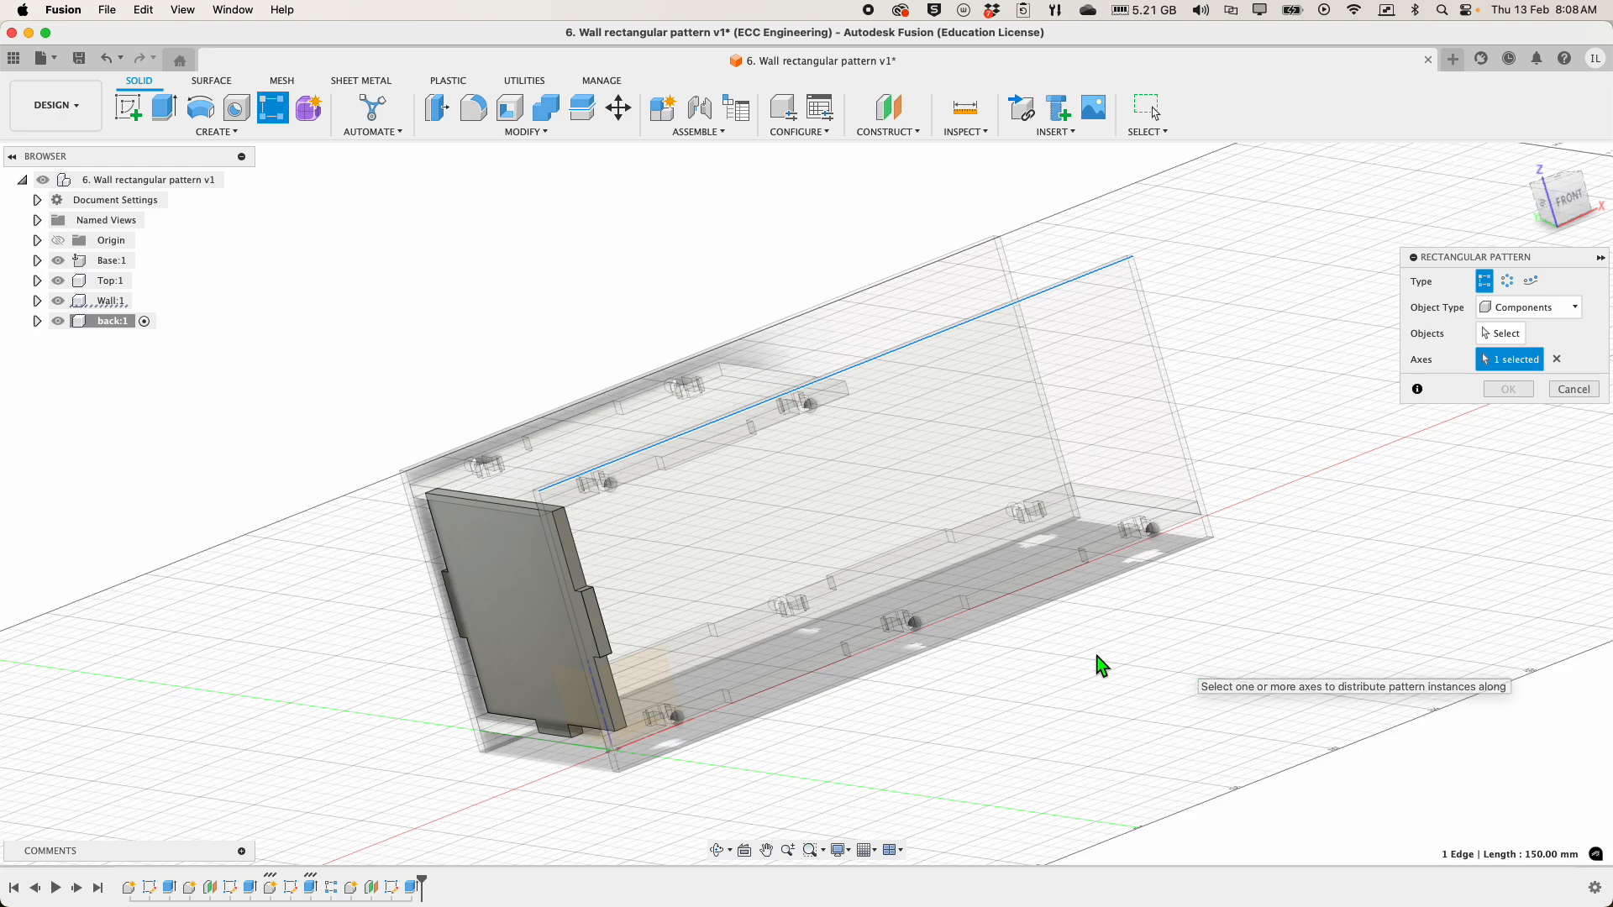
pyautogui.scroll(2, 656, 638)
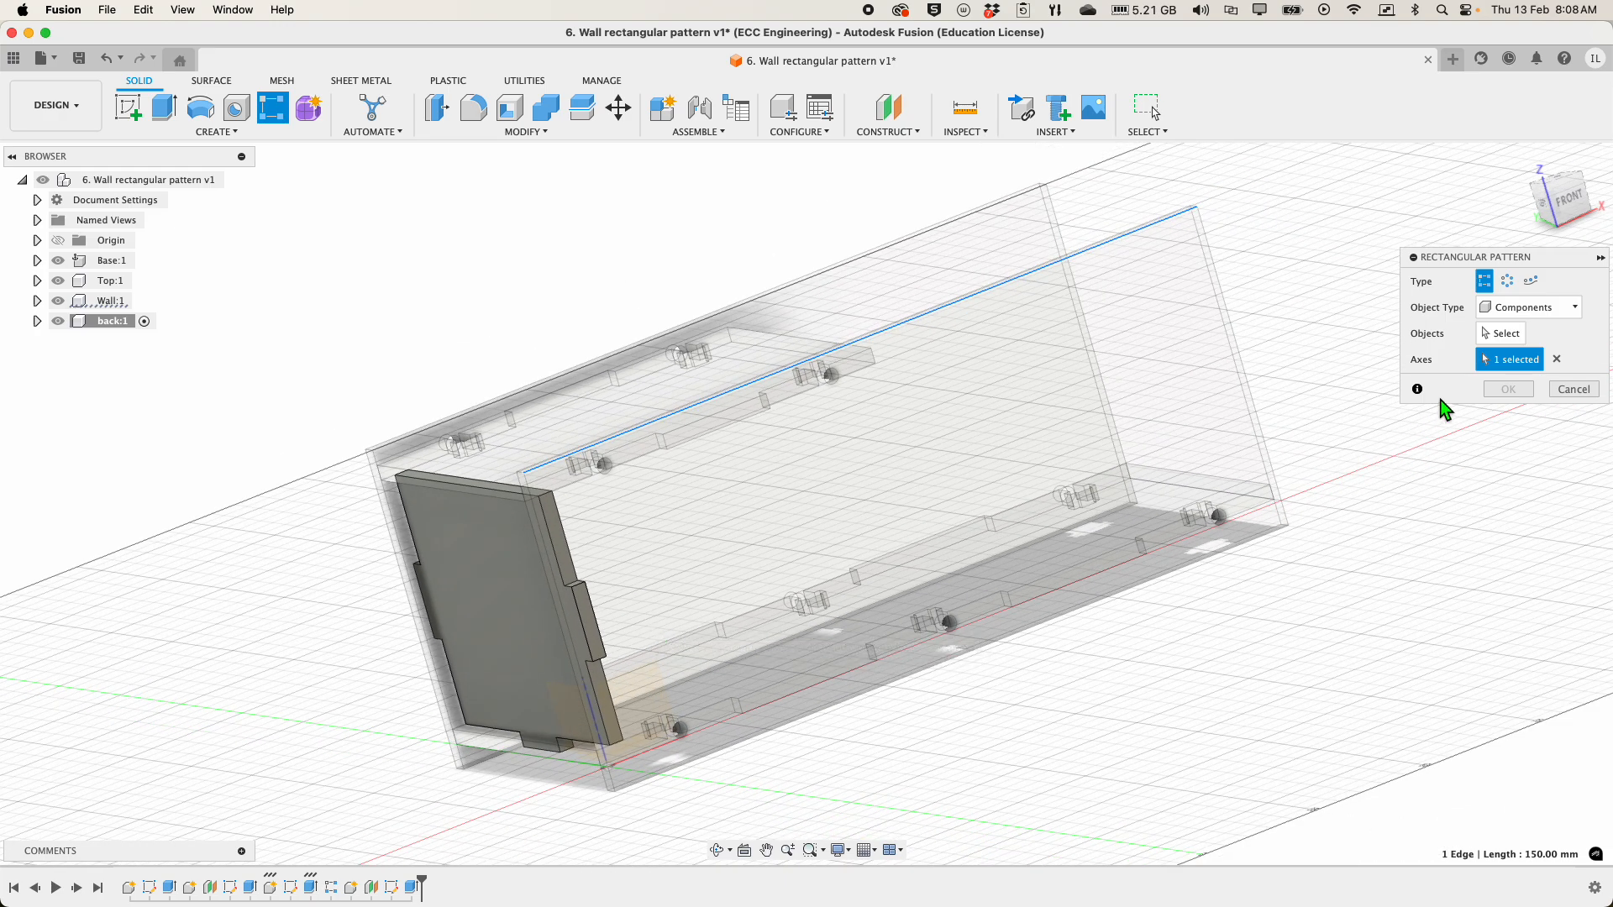
pyautogui.click(1556, 359)
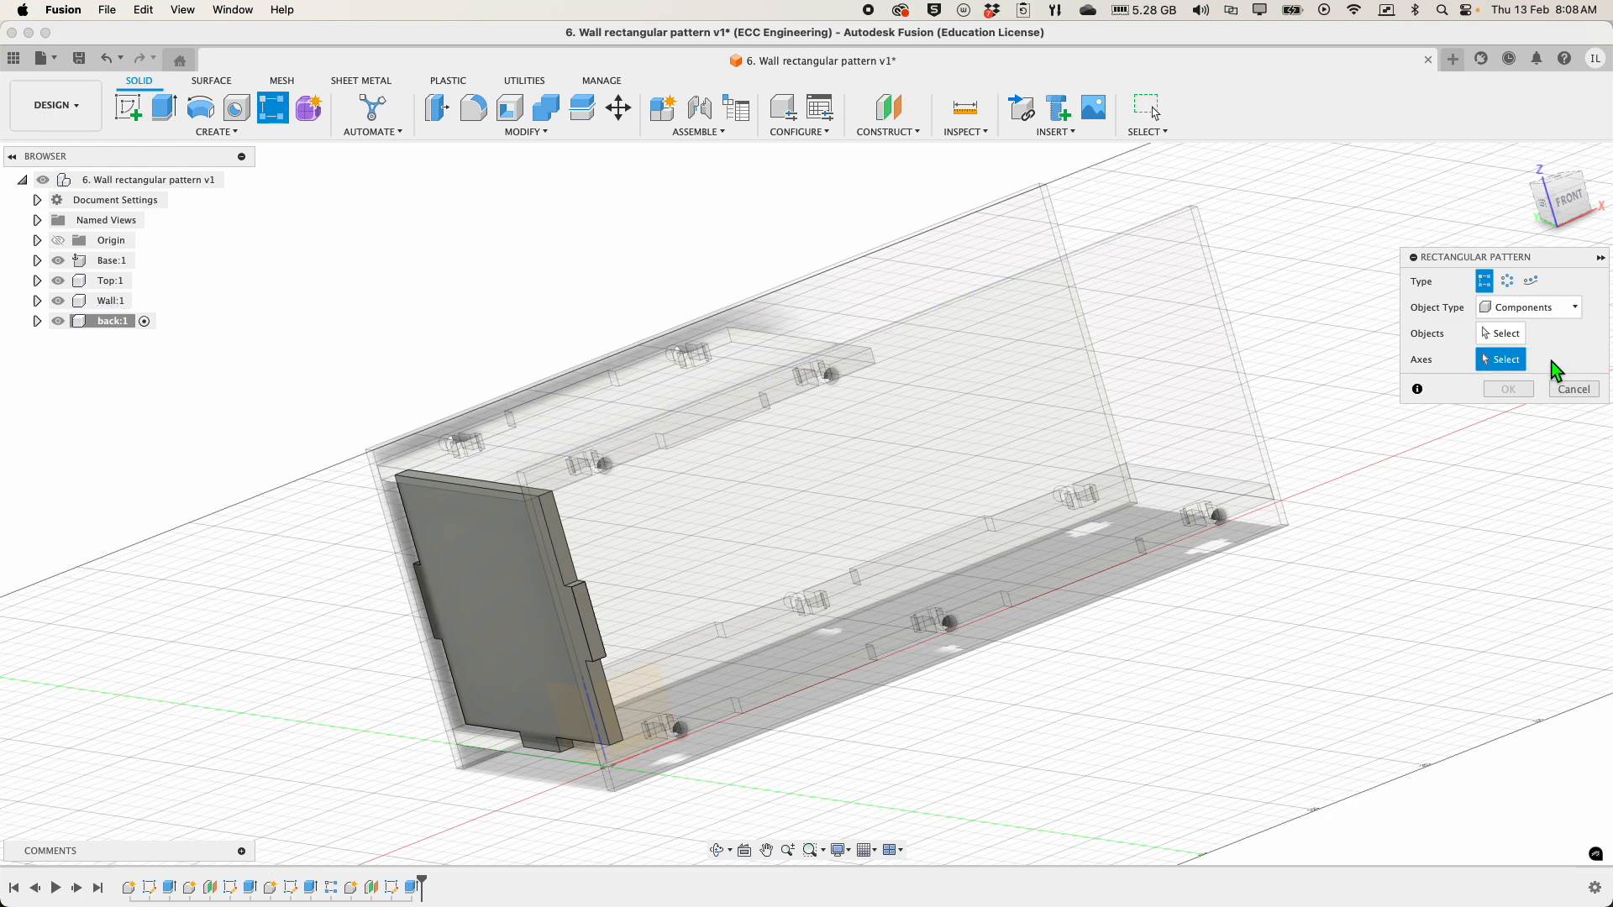
# - Choose the back component as the pattern object, the wall's long upper edge as its axis, and Spacing as the distribution
pyautogui.click(1500, 333)
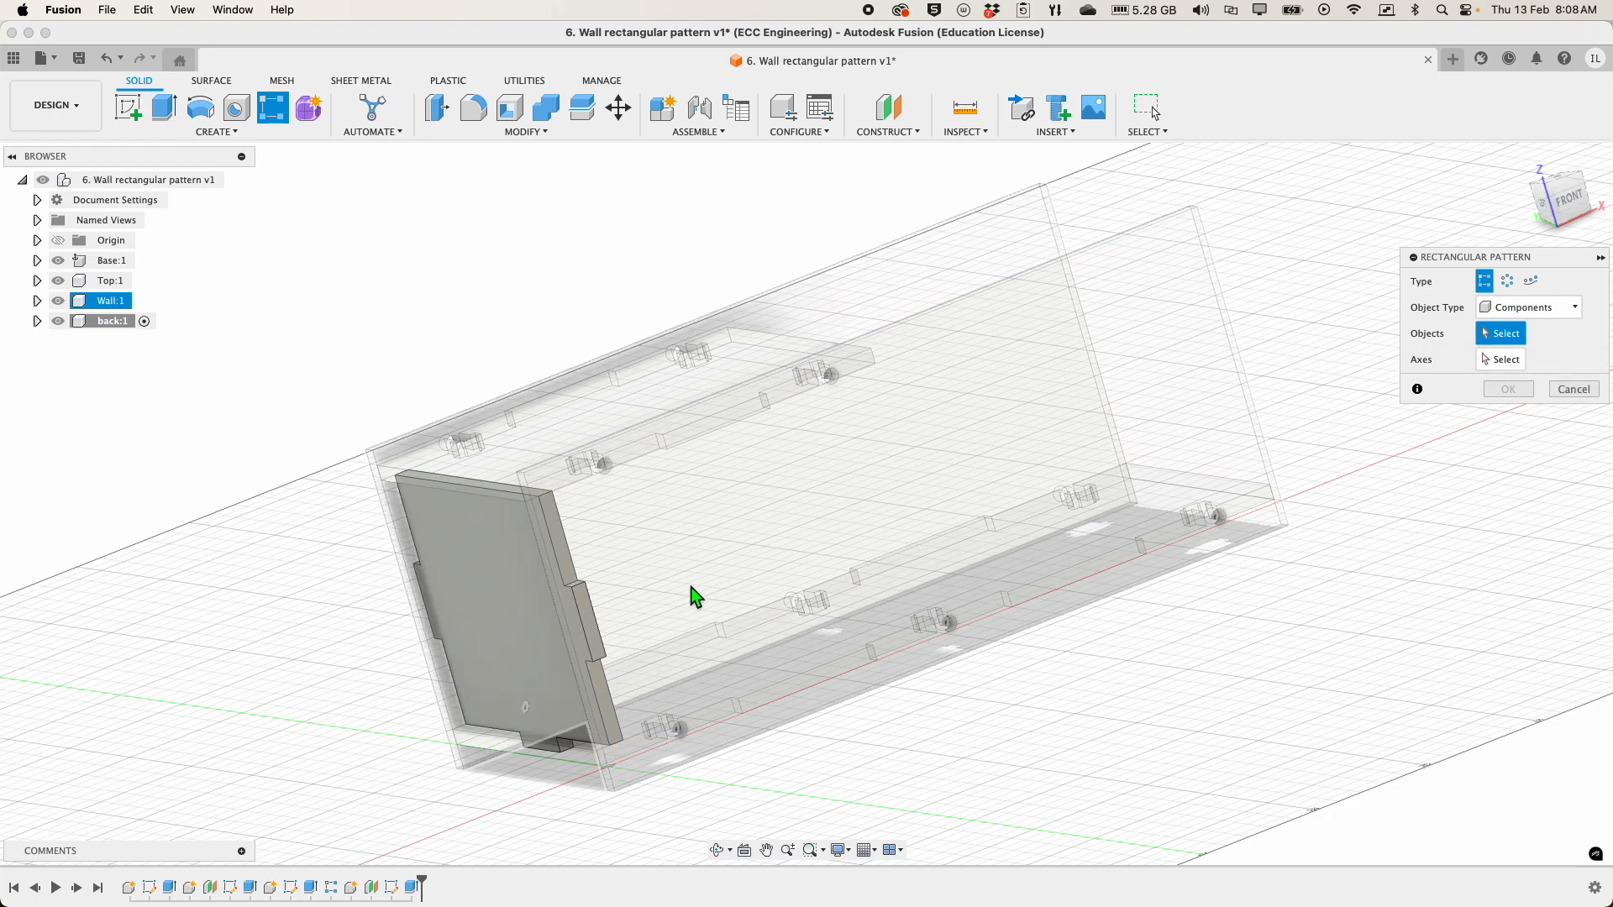
pyautogui.click(482, 645)
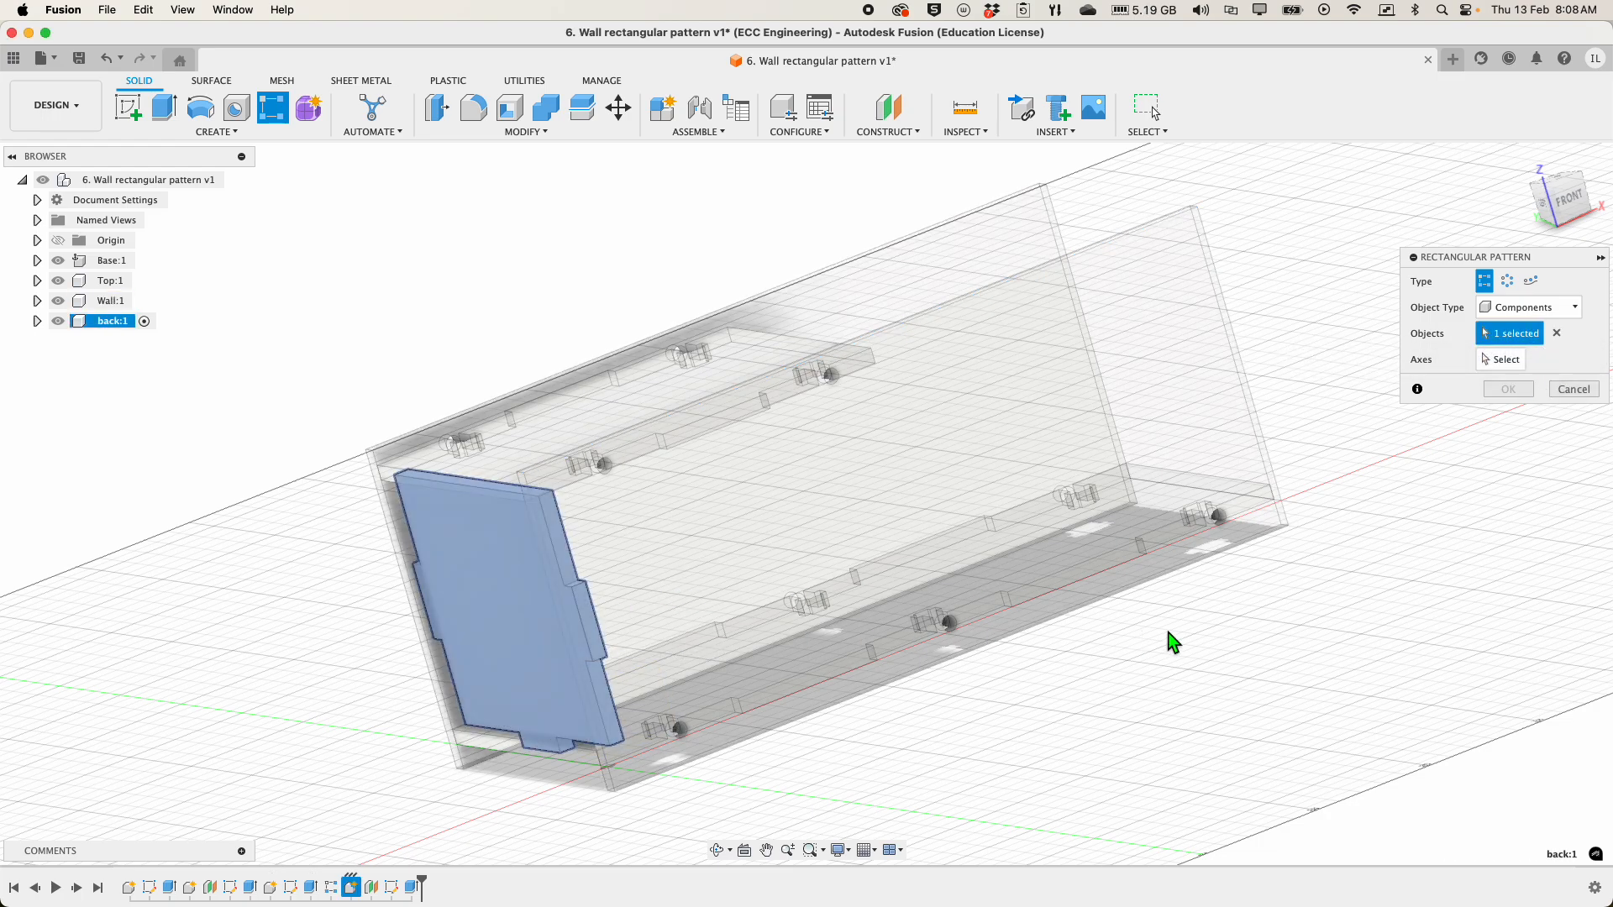
pyautogui.click(1485, 361)
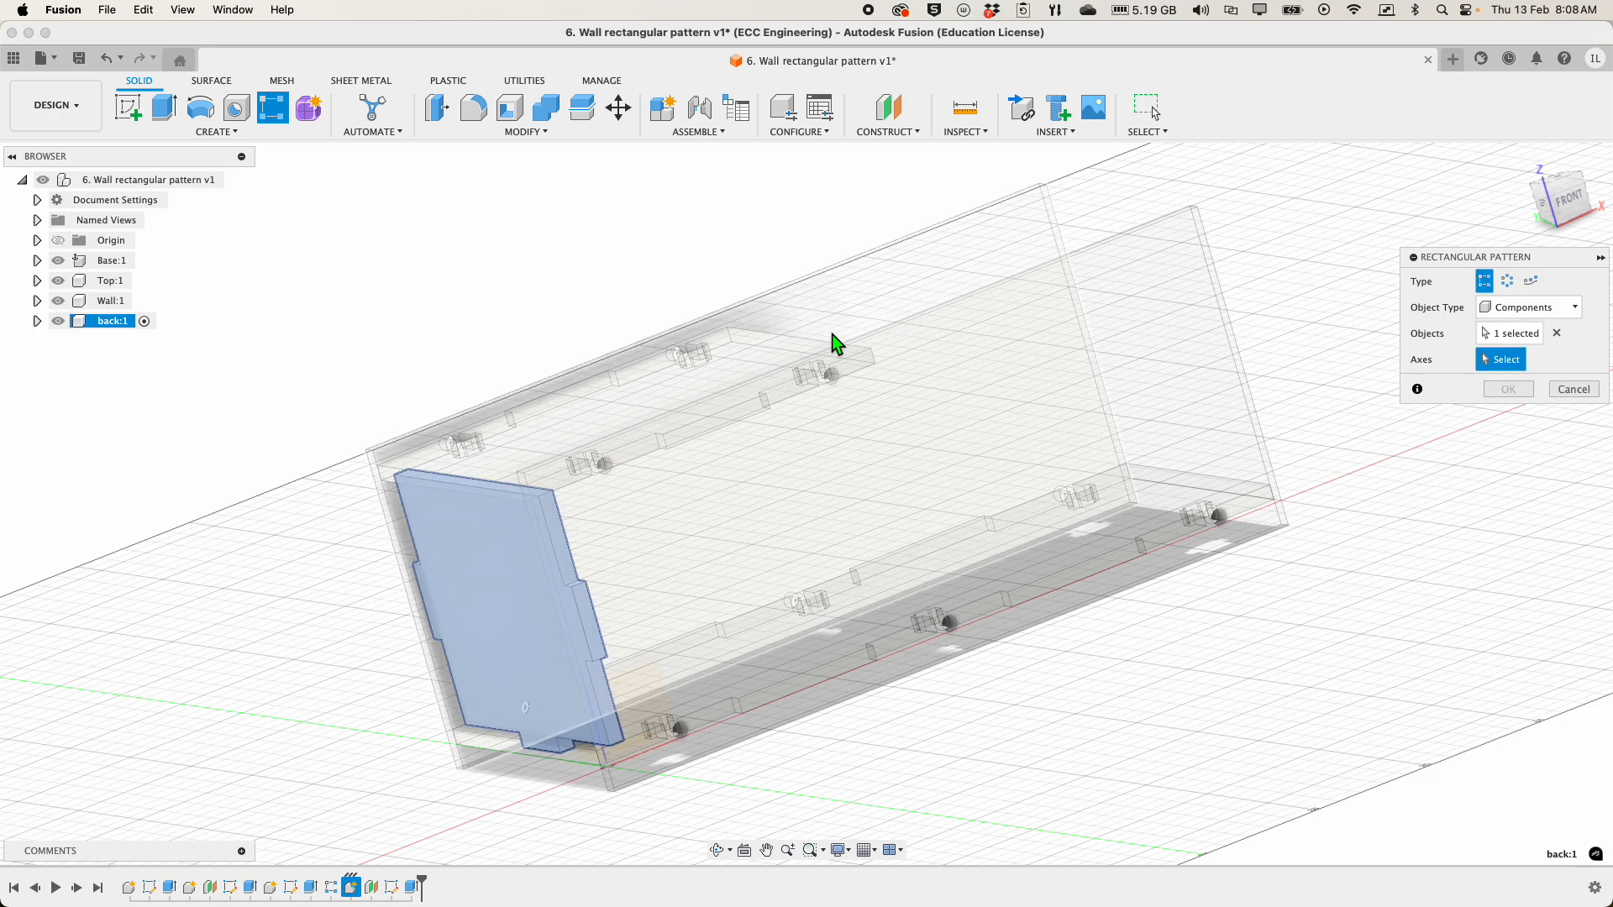
pyautogui.click(805, 364)
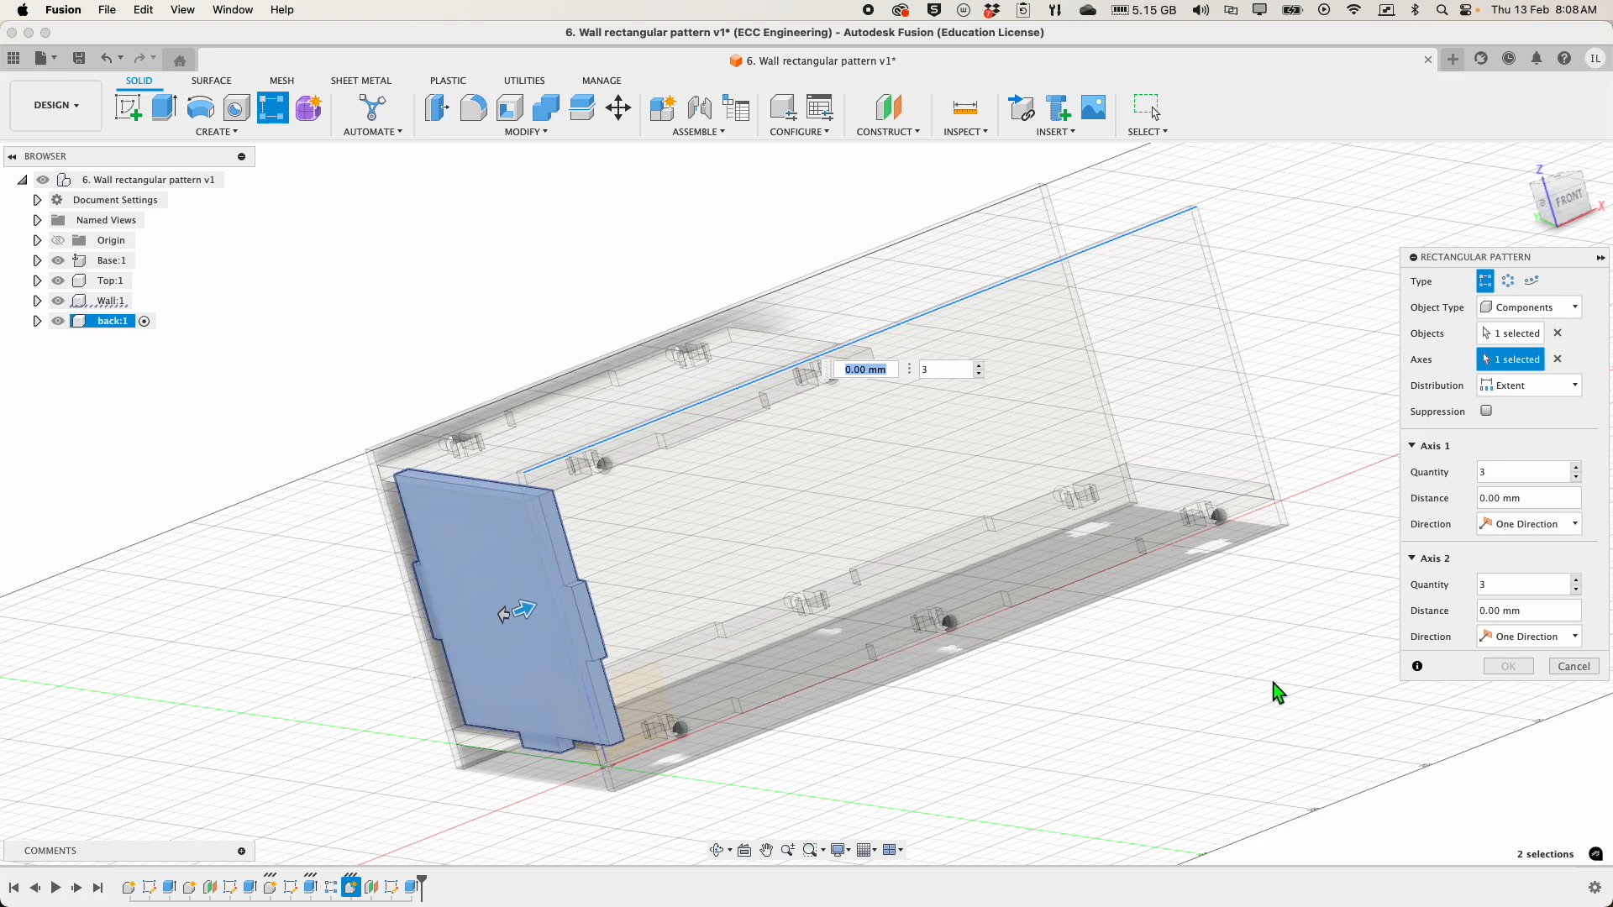
pyautogui.click(1576, 386)
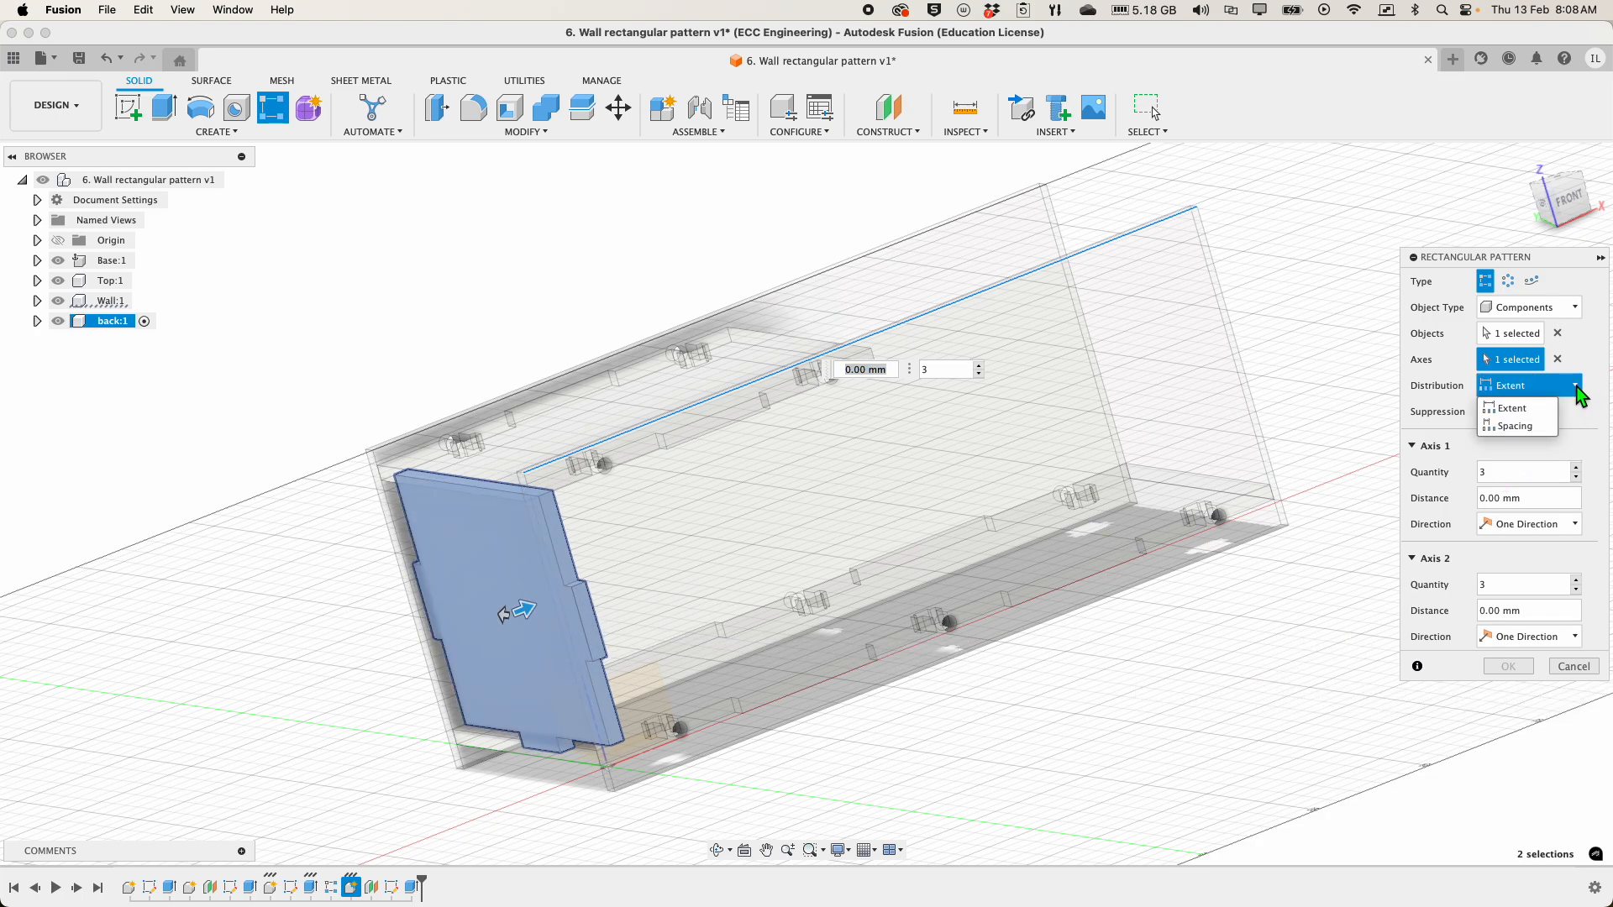
pyautogui.click(1546, 426)
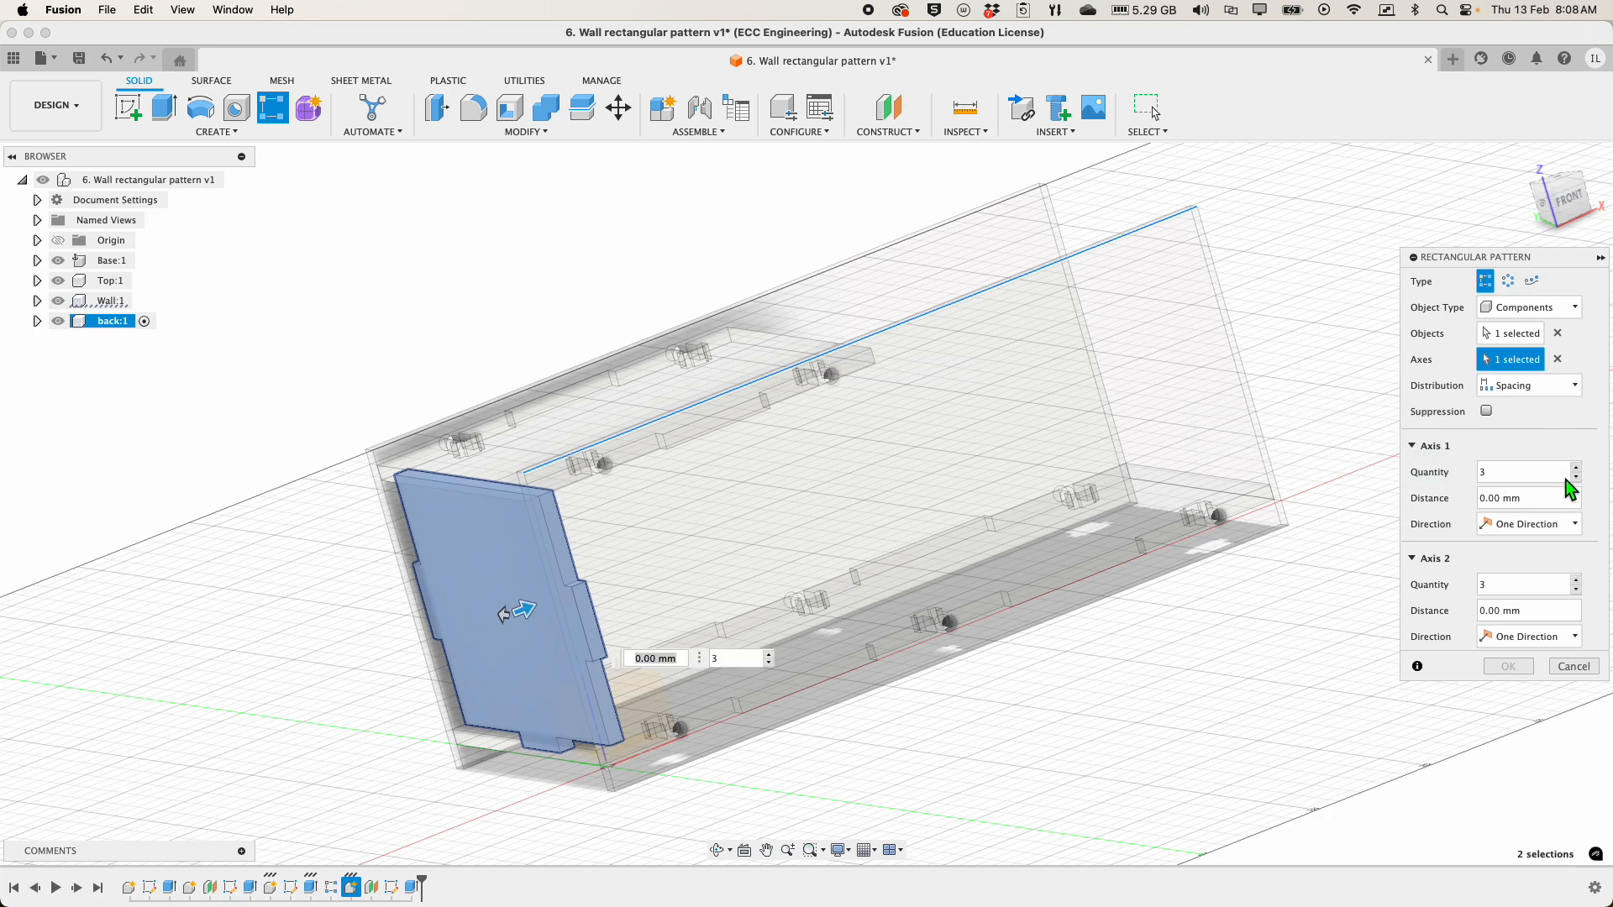
# - Set the pattern to a quantity of 2 at a distance of 138 mm along the first axis and create it
pyautogui.click(1535, 499)
pyautogui.write('50')
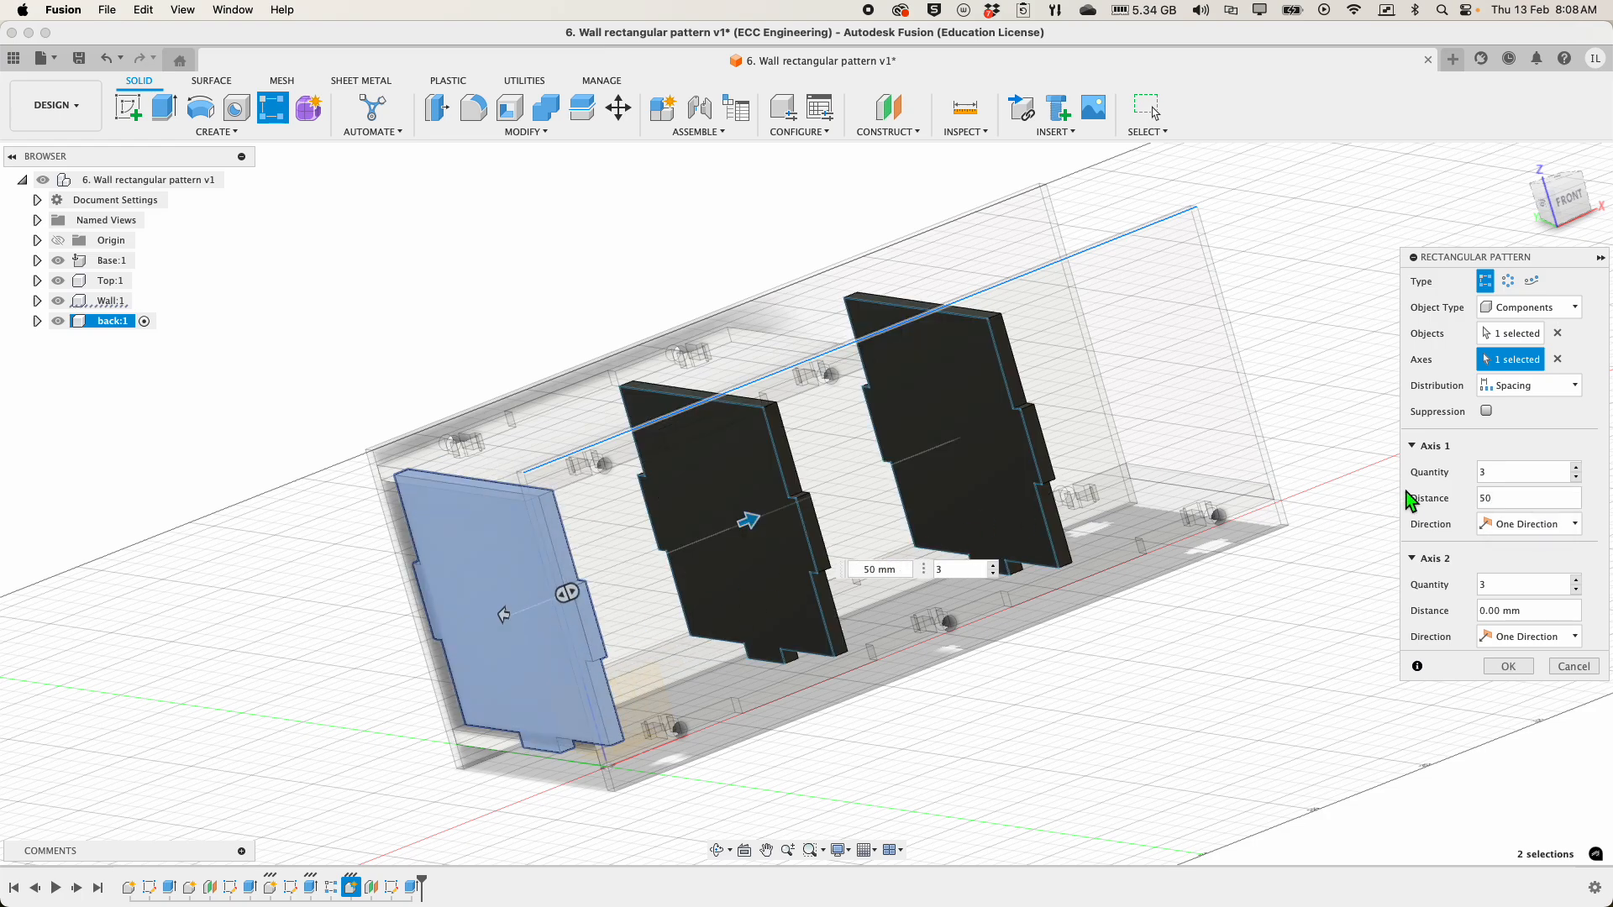
pyautogui.click(1576, 477)
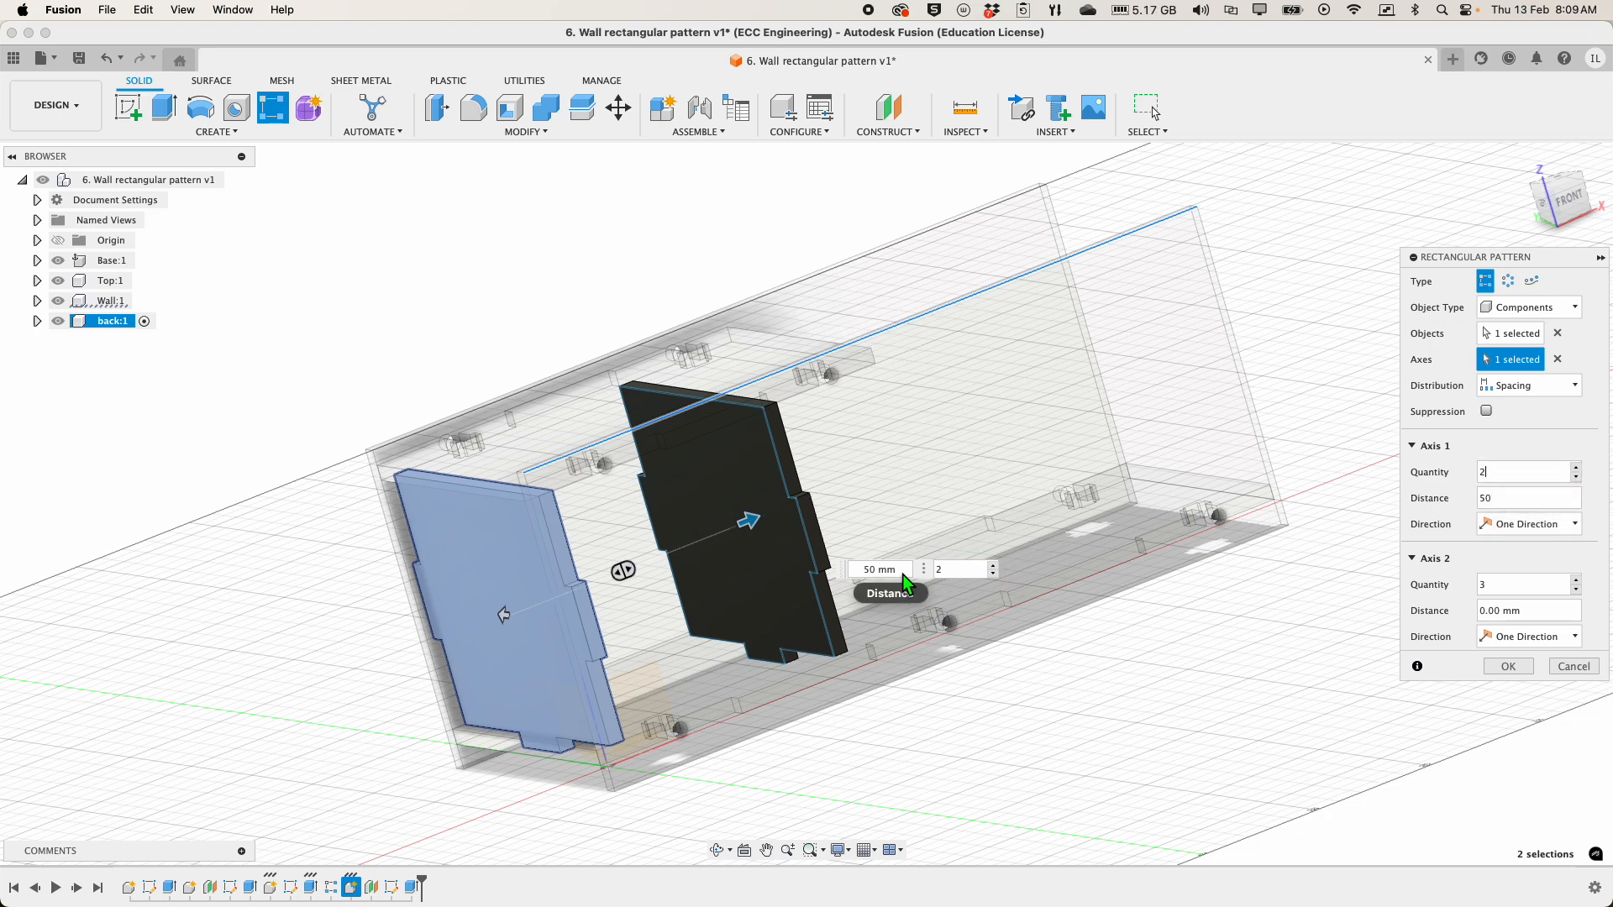
pyautogui.doubleClick(867, 570)
pyautogui.write('138')
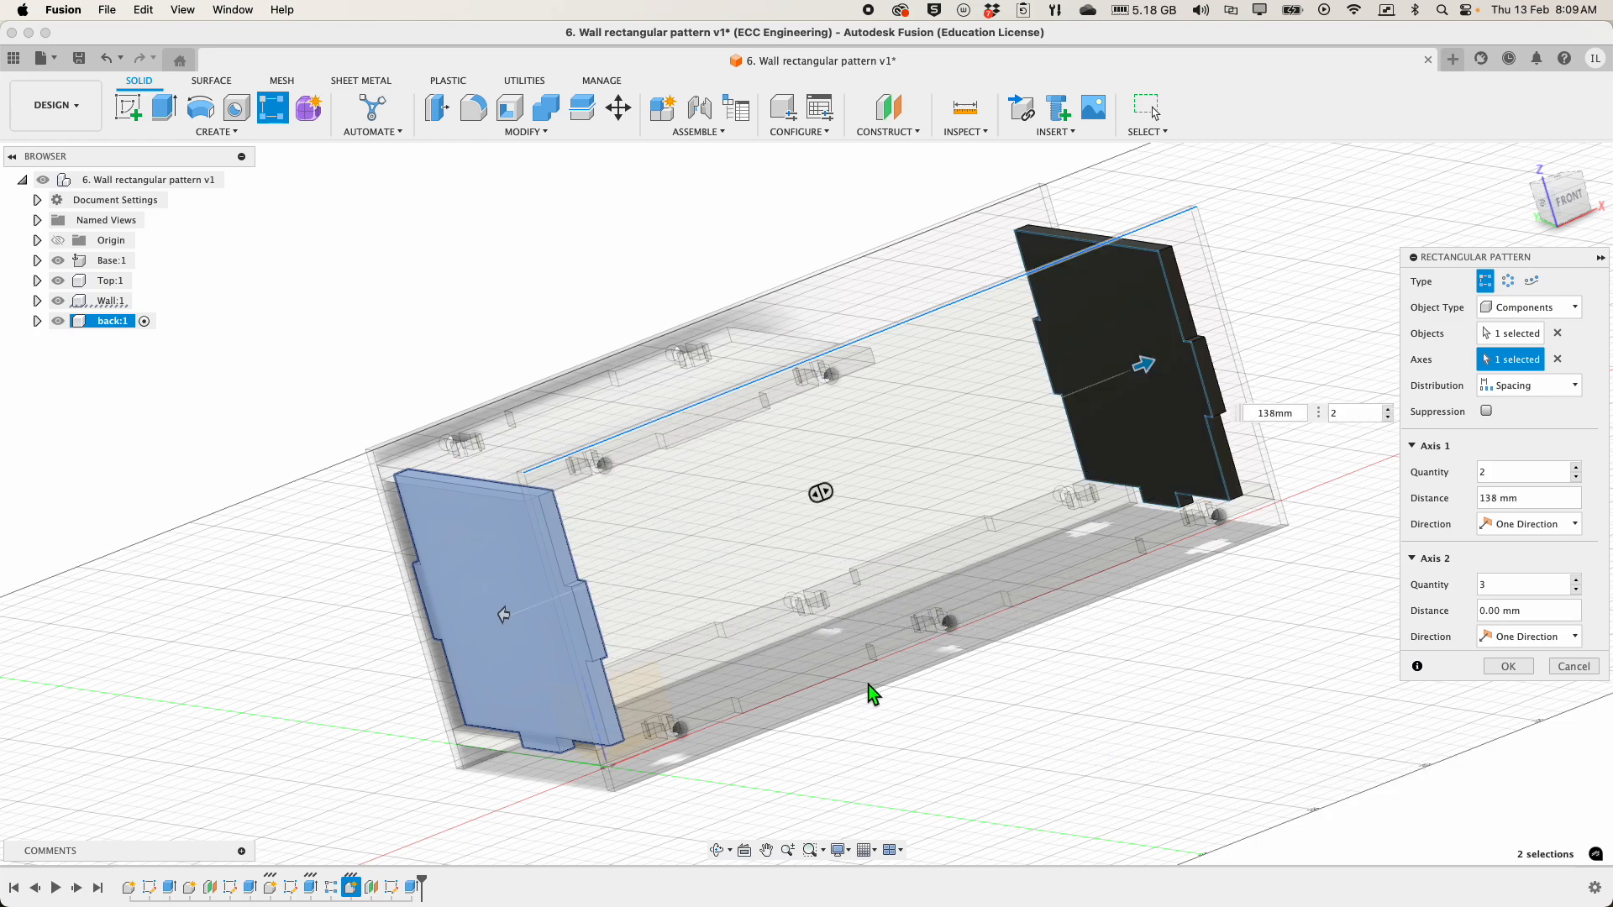
pyautogui.click(714, 850)
pyautogui.moveTo(865, 713); pyautogui.dragTo(814, 727)
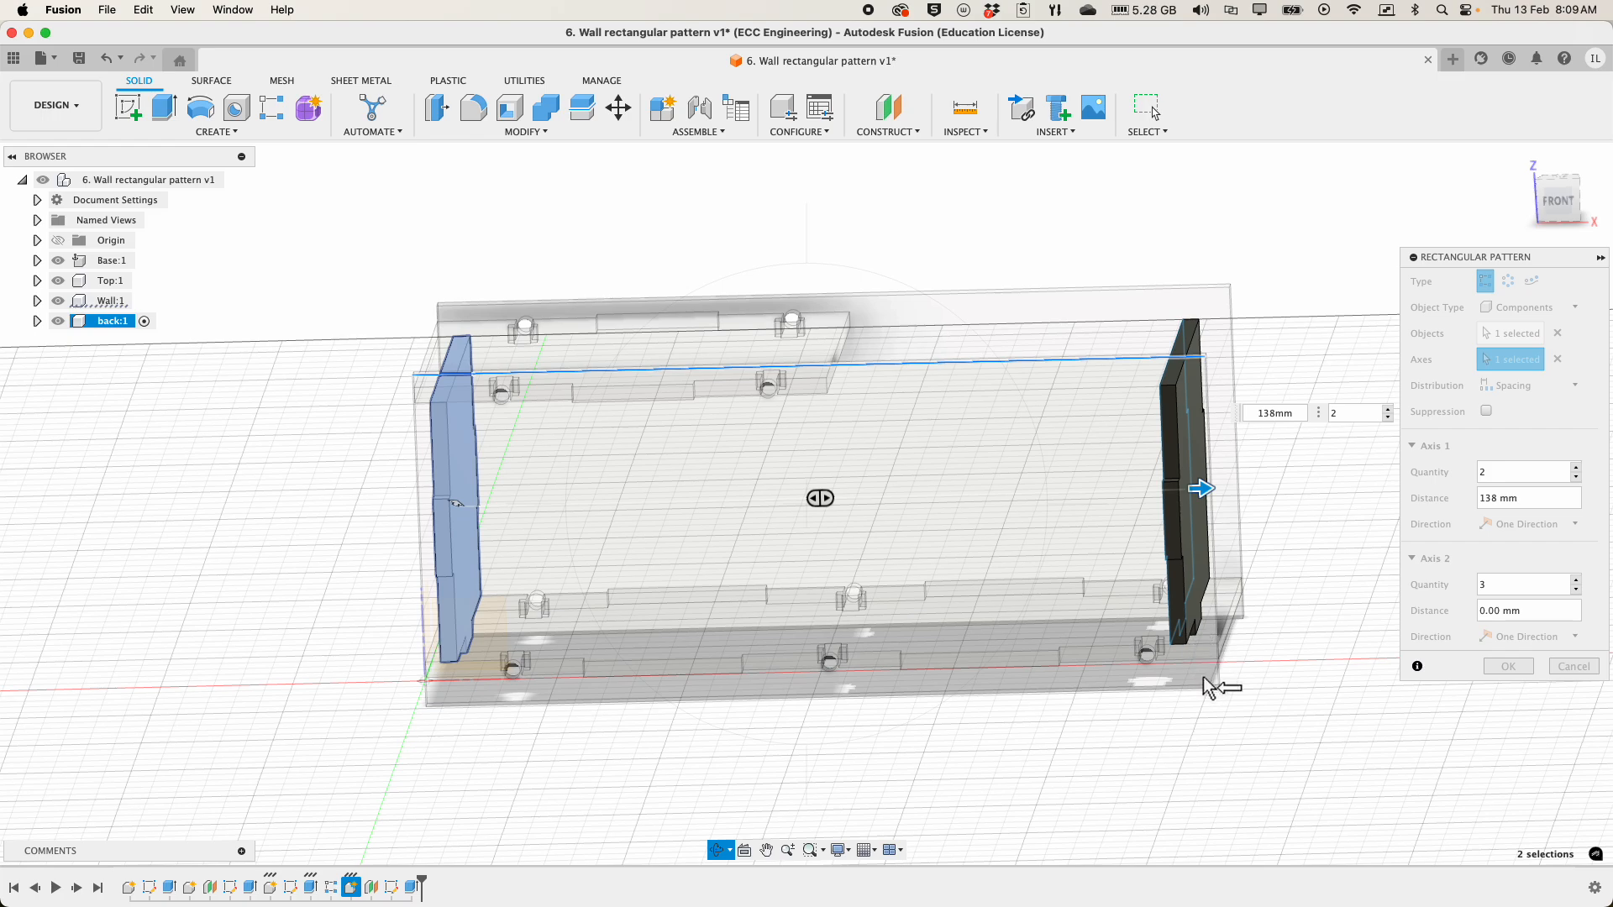
pyautogui.press('Escape')
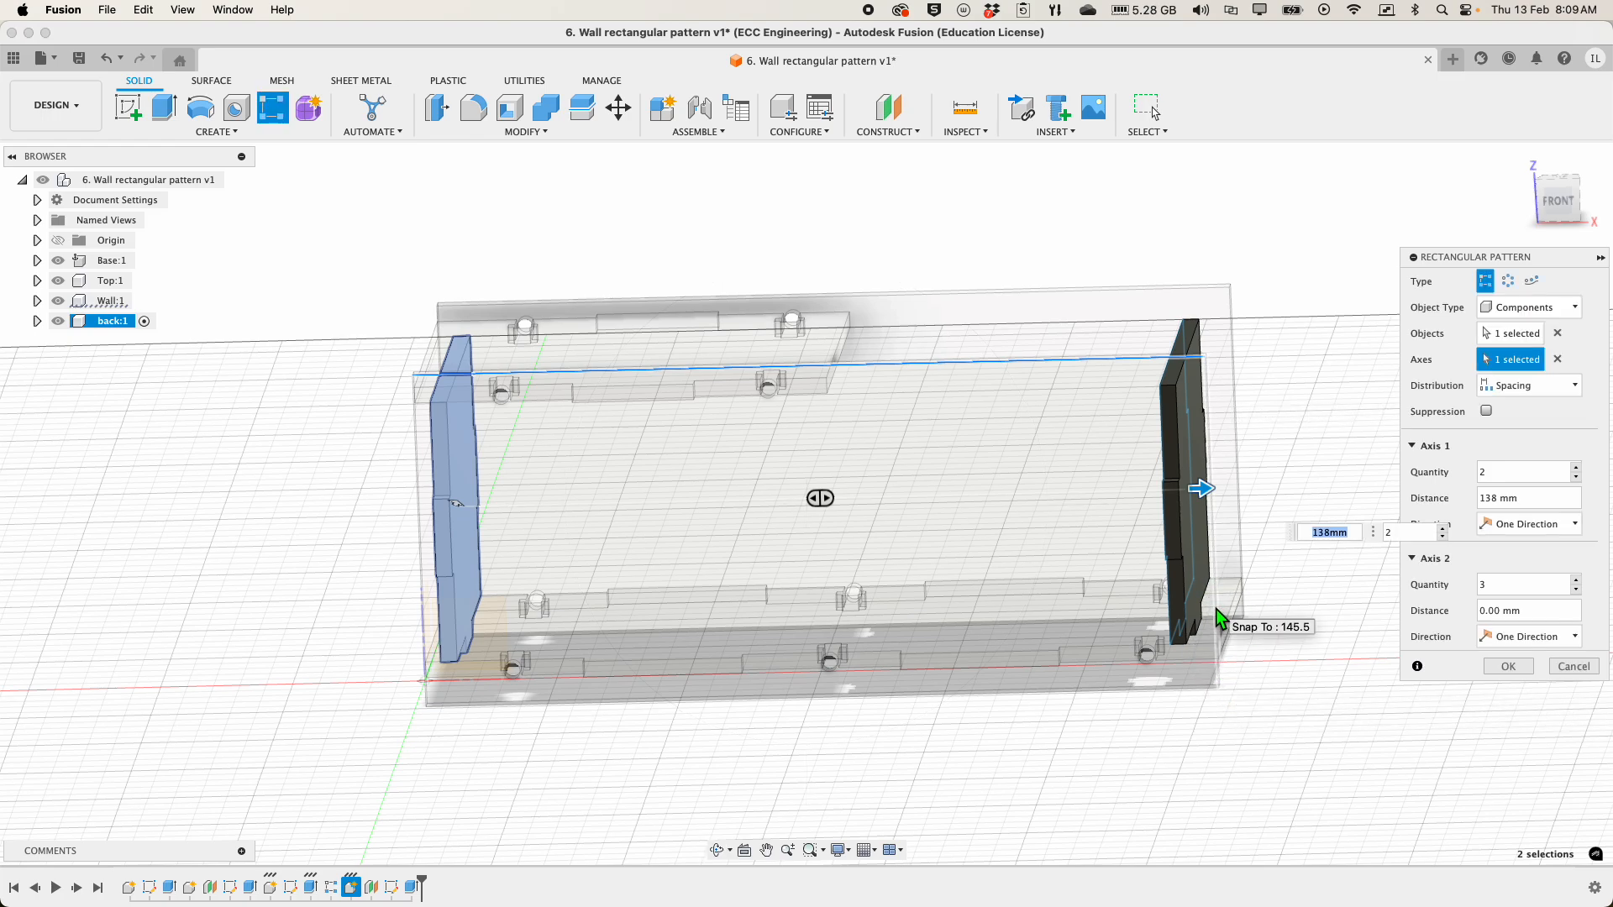
pyautogui.click(1520, 667)
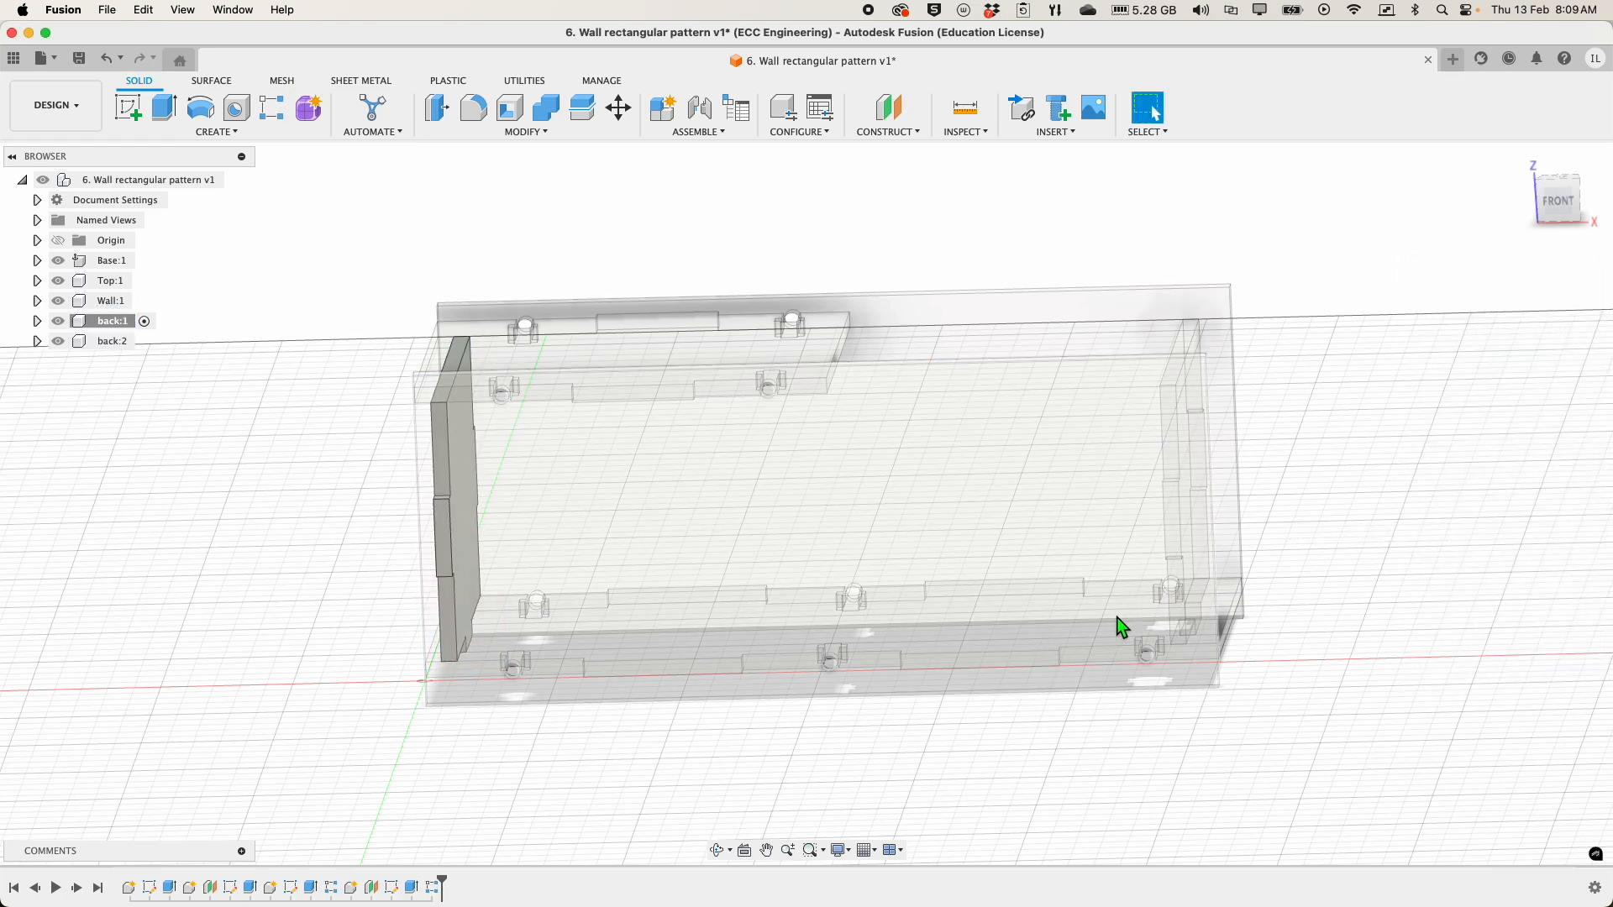
# - Activate the top-level assembly, check the box with both end panels, and return to the home view
pyautogui.click(101, 342)
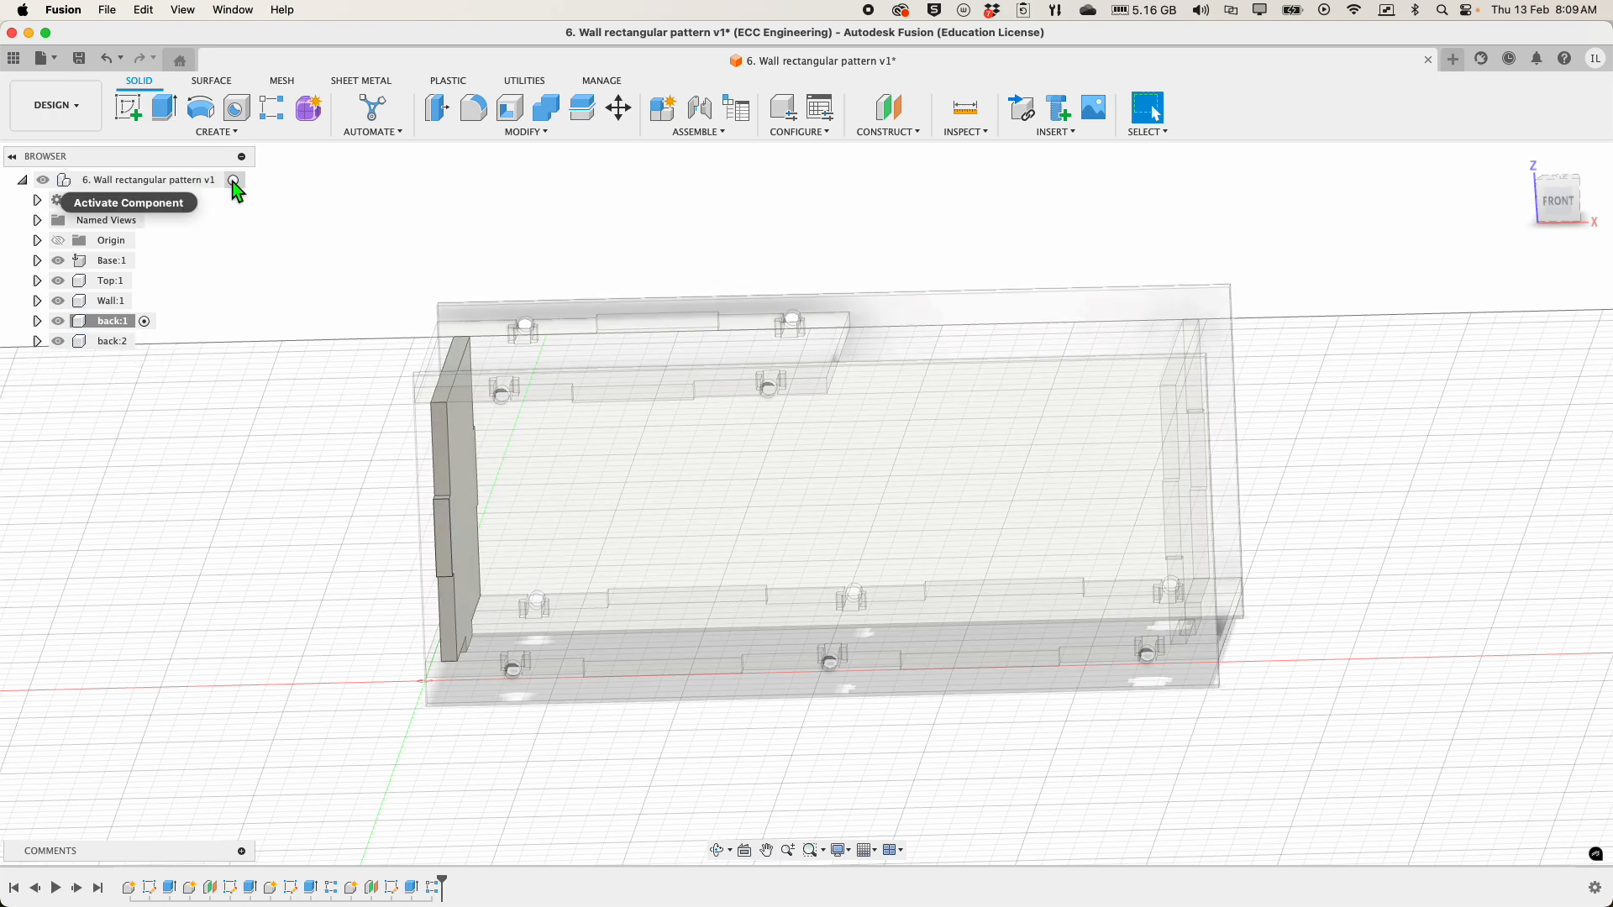
pyautogui.click(235, 181)
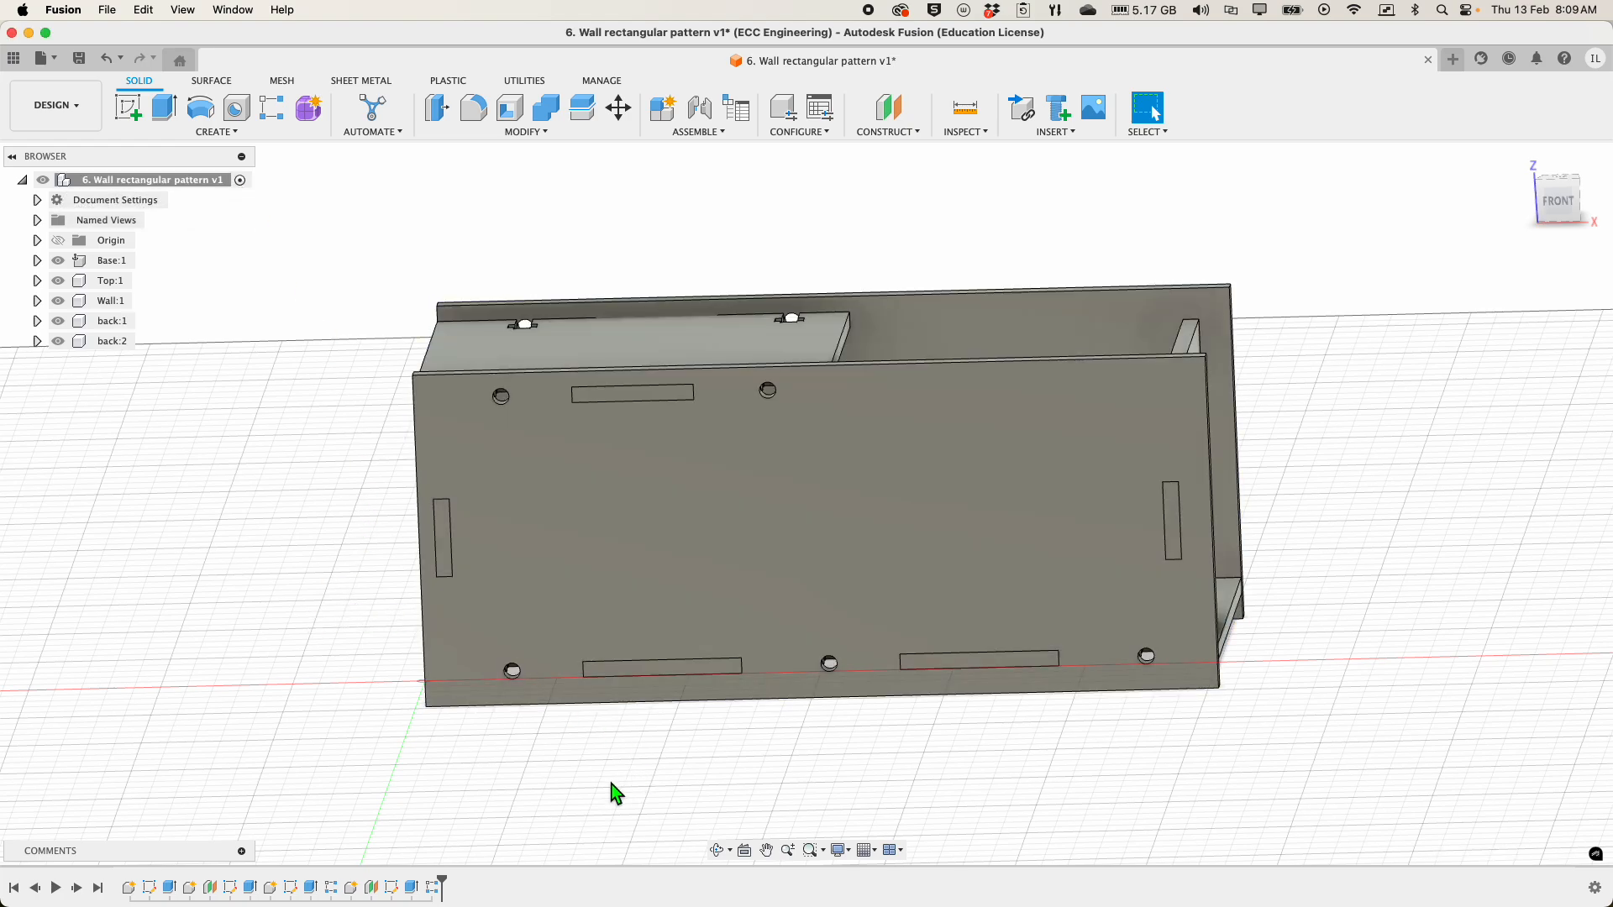
pyautogui.click(716, 851)
pyautogui.moveTo(799, 720); pyautogui.dragTo(799, 777)
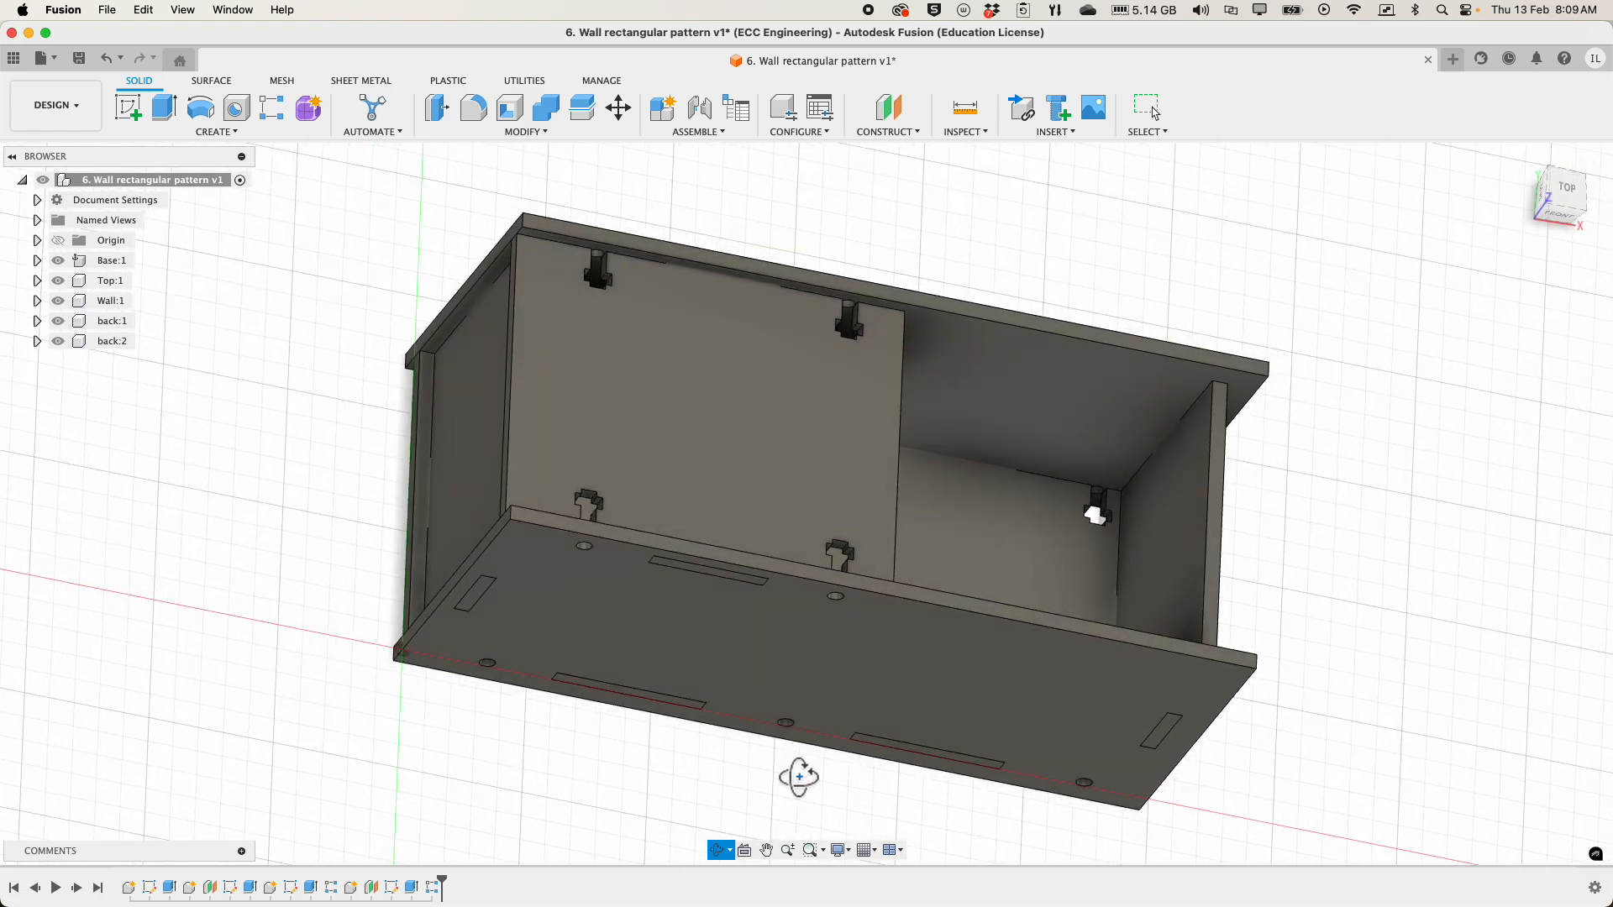
pyautogui.press('Escape')
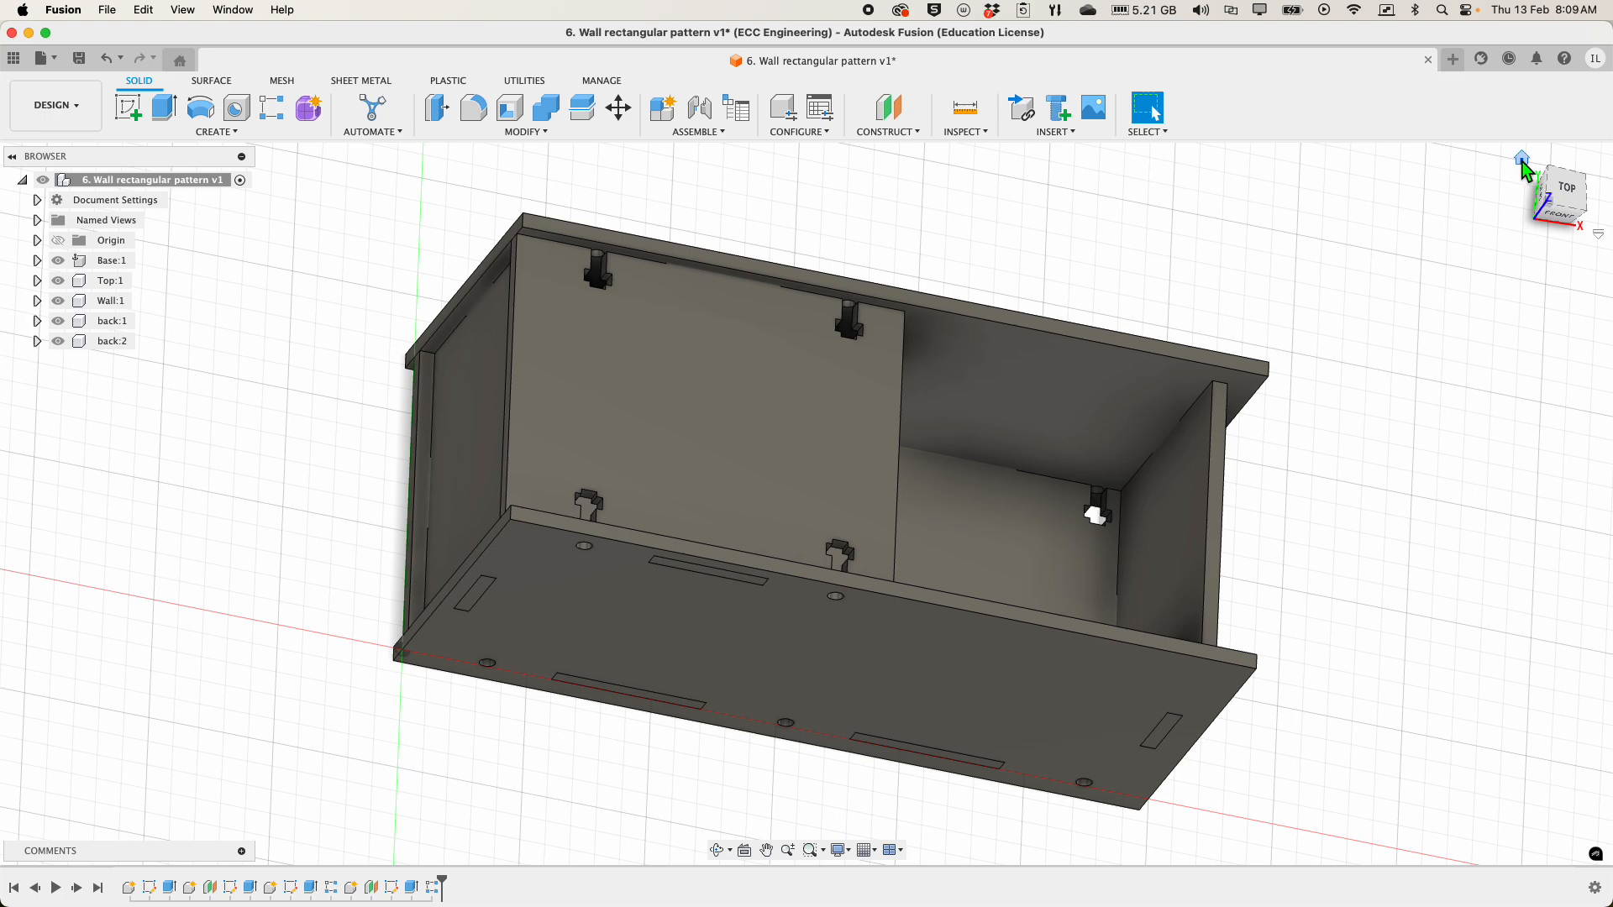
pyautogui.click(1522, 159)
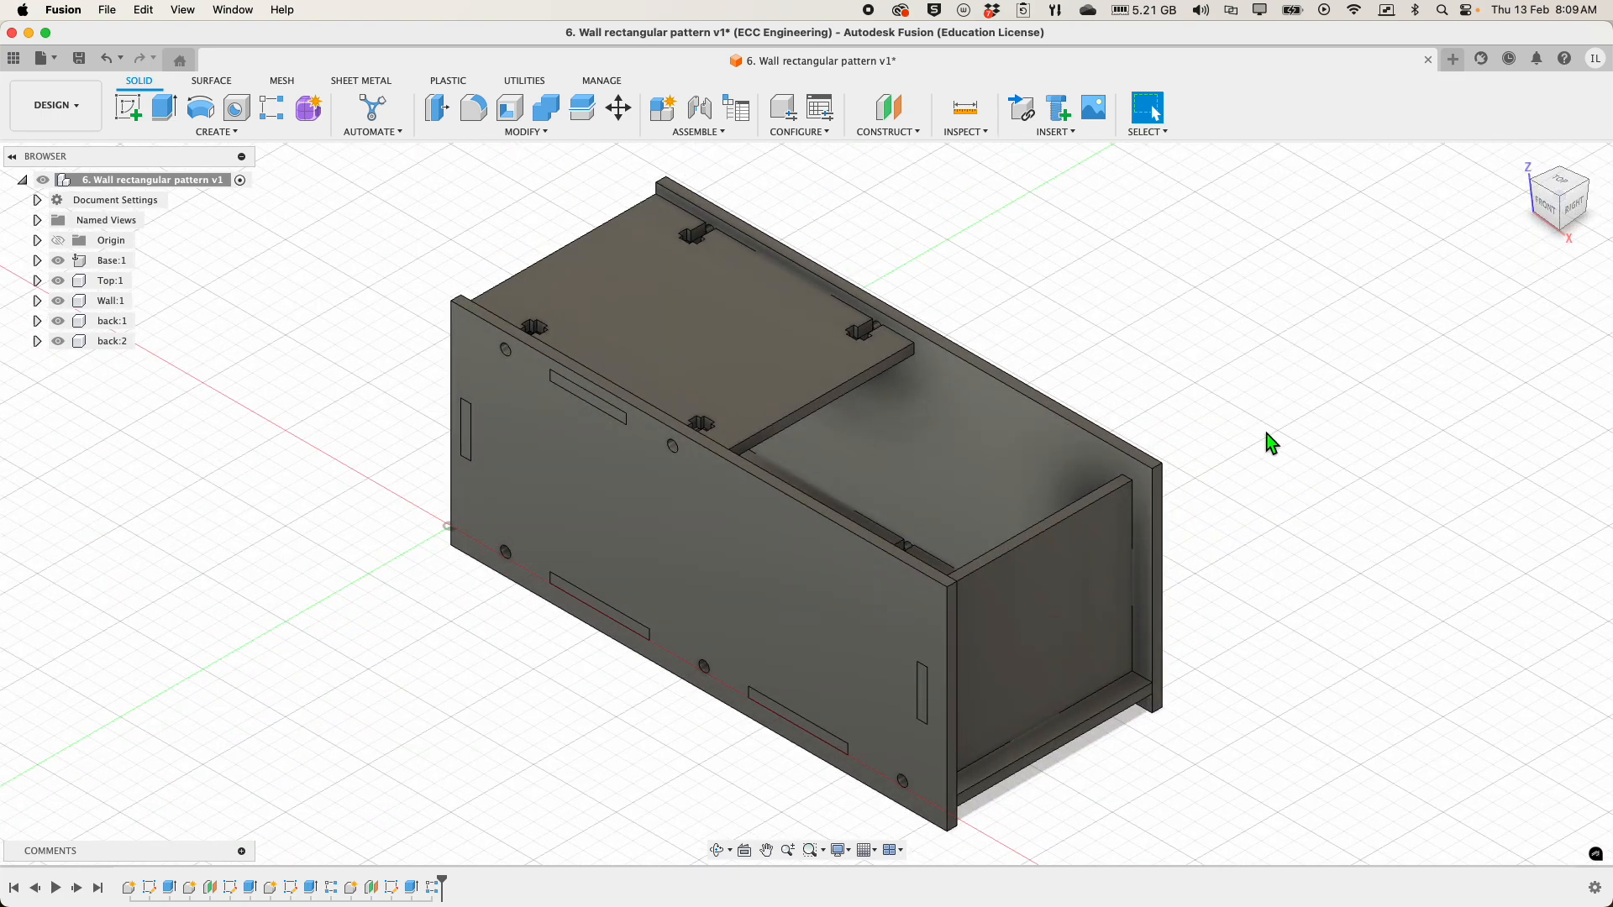